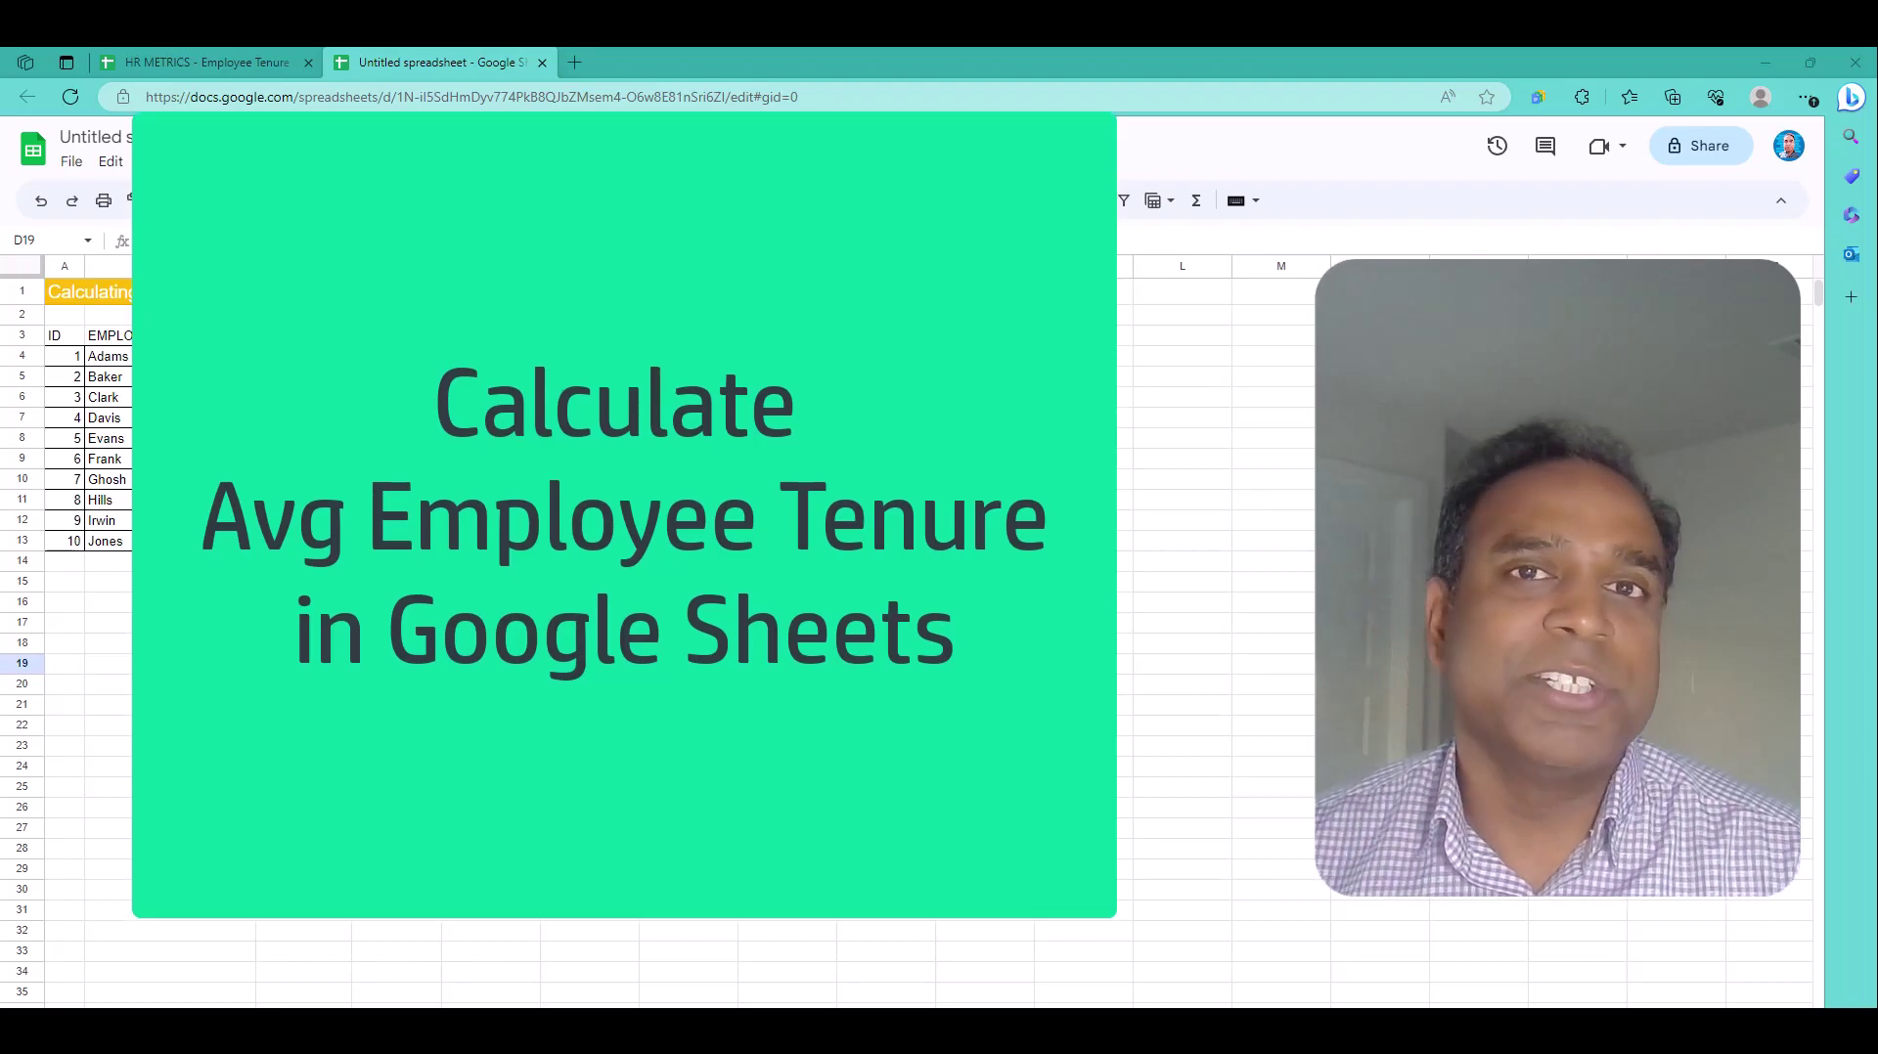
Inspect the table's ID header A3, first start date C4 and first status D4
click(688, 438)
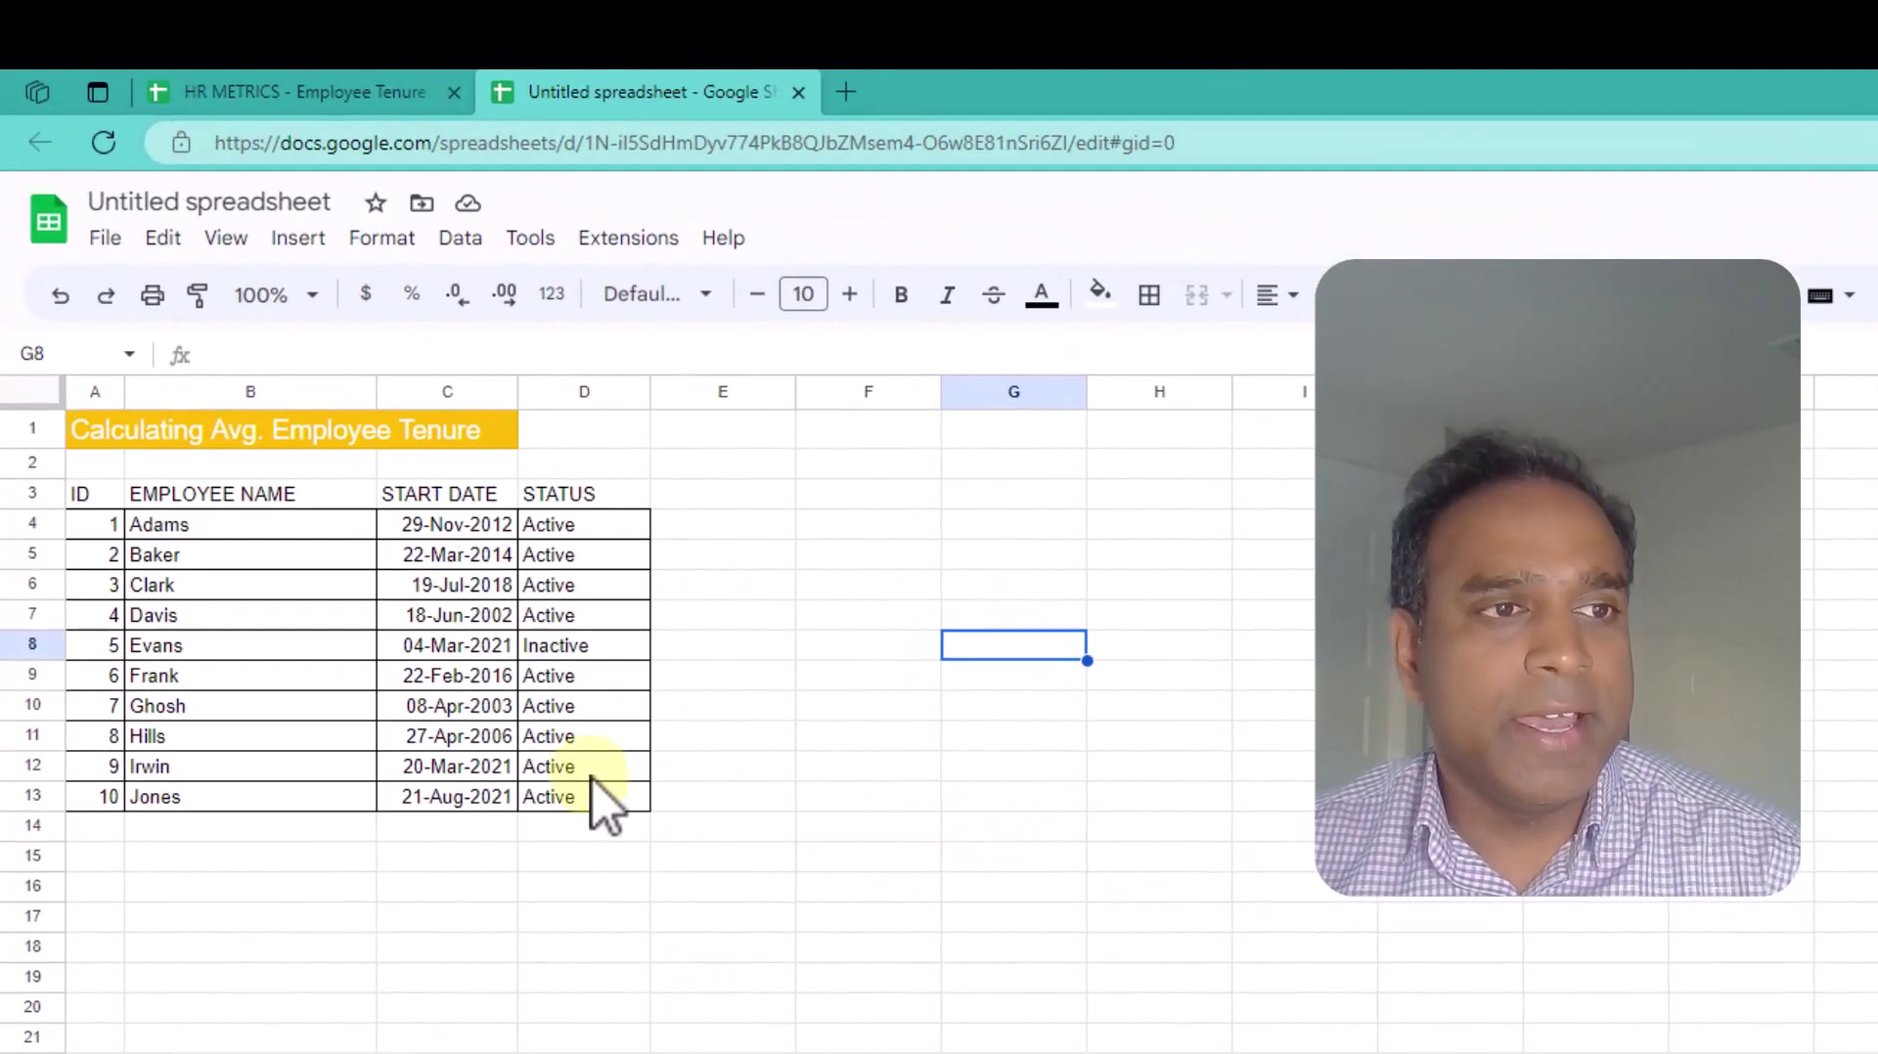
click(93, 495)
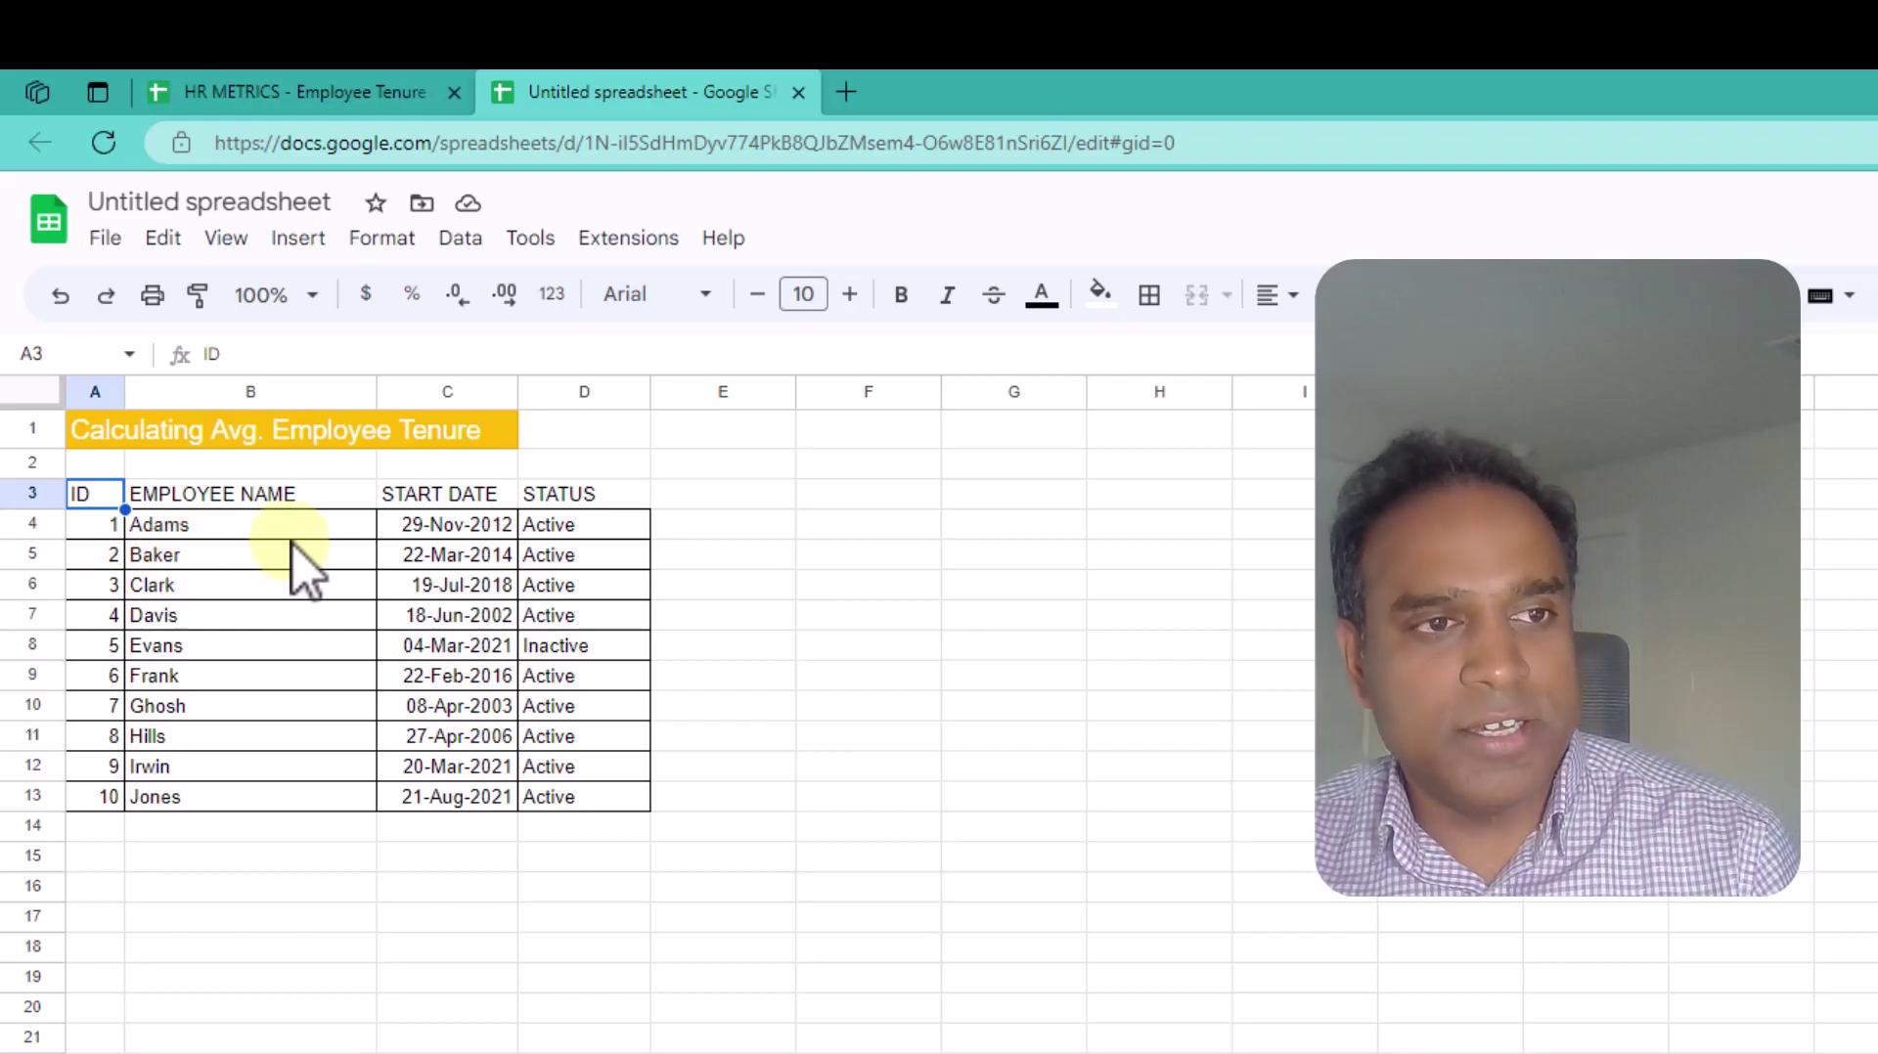
click(441, 526)
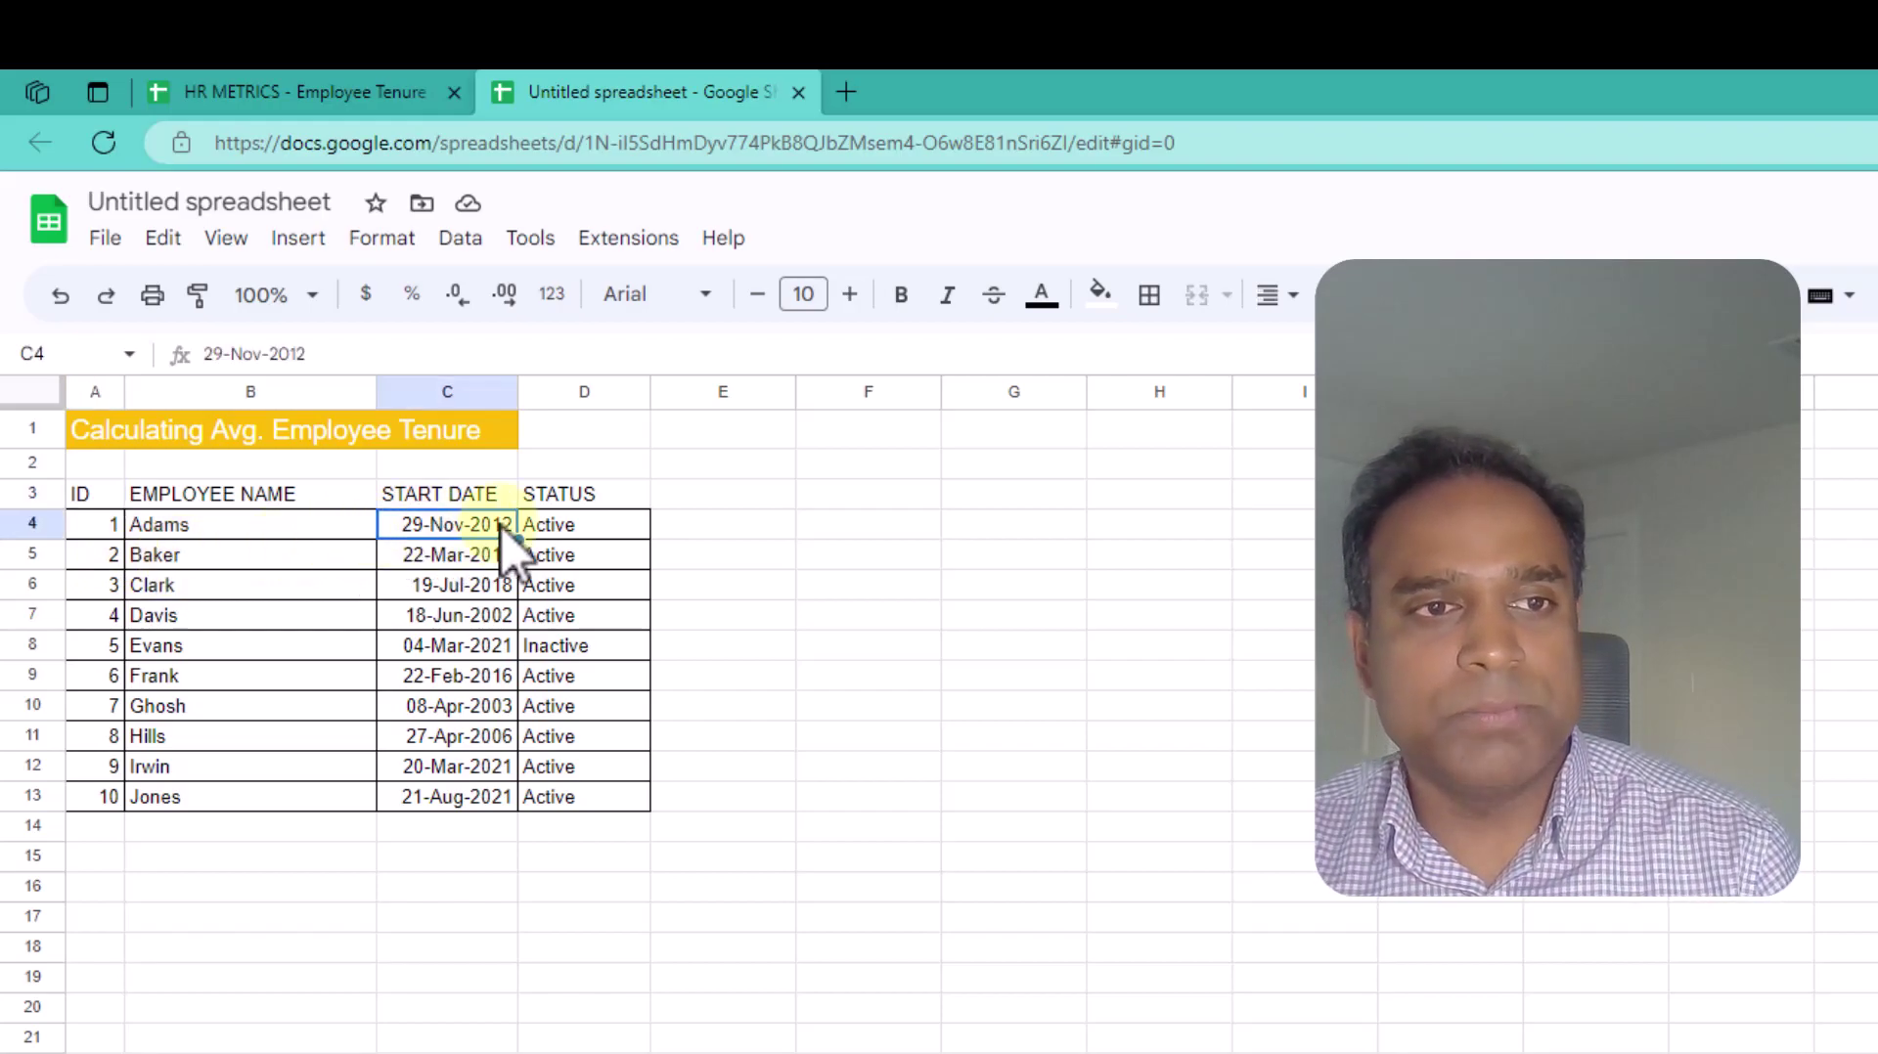
click(566, 531)
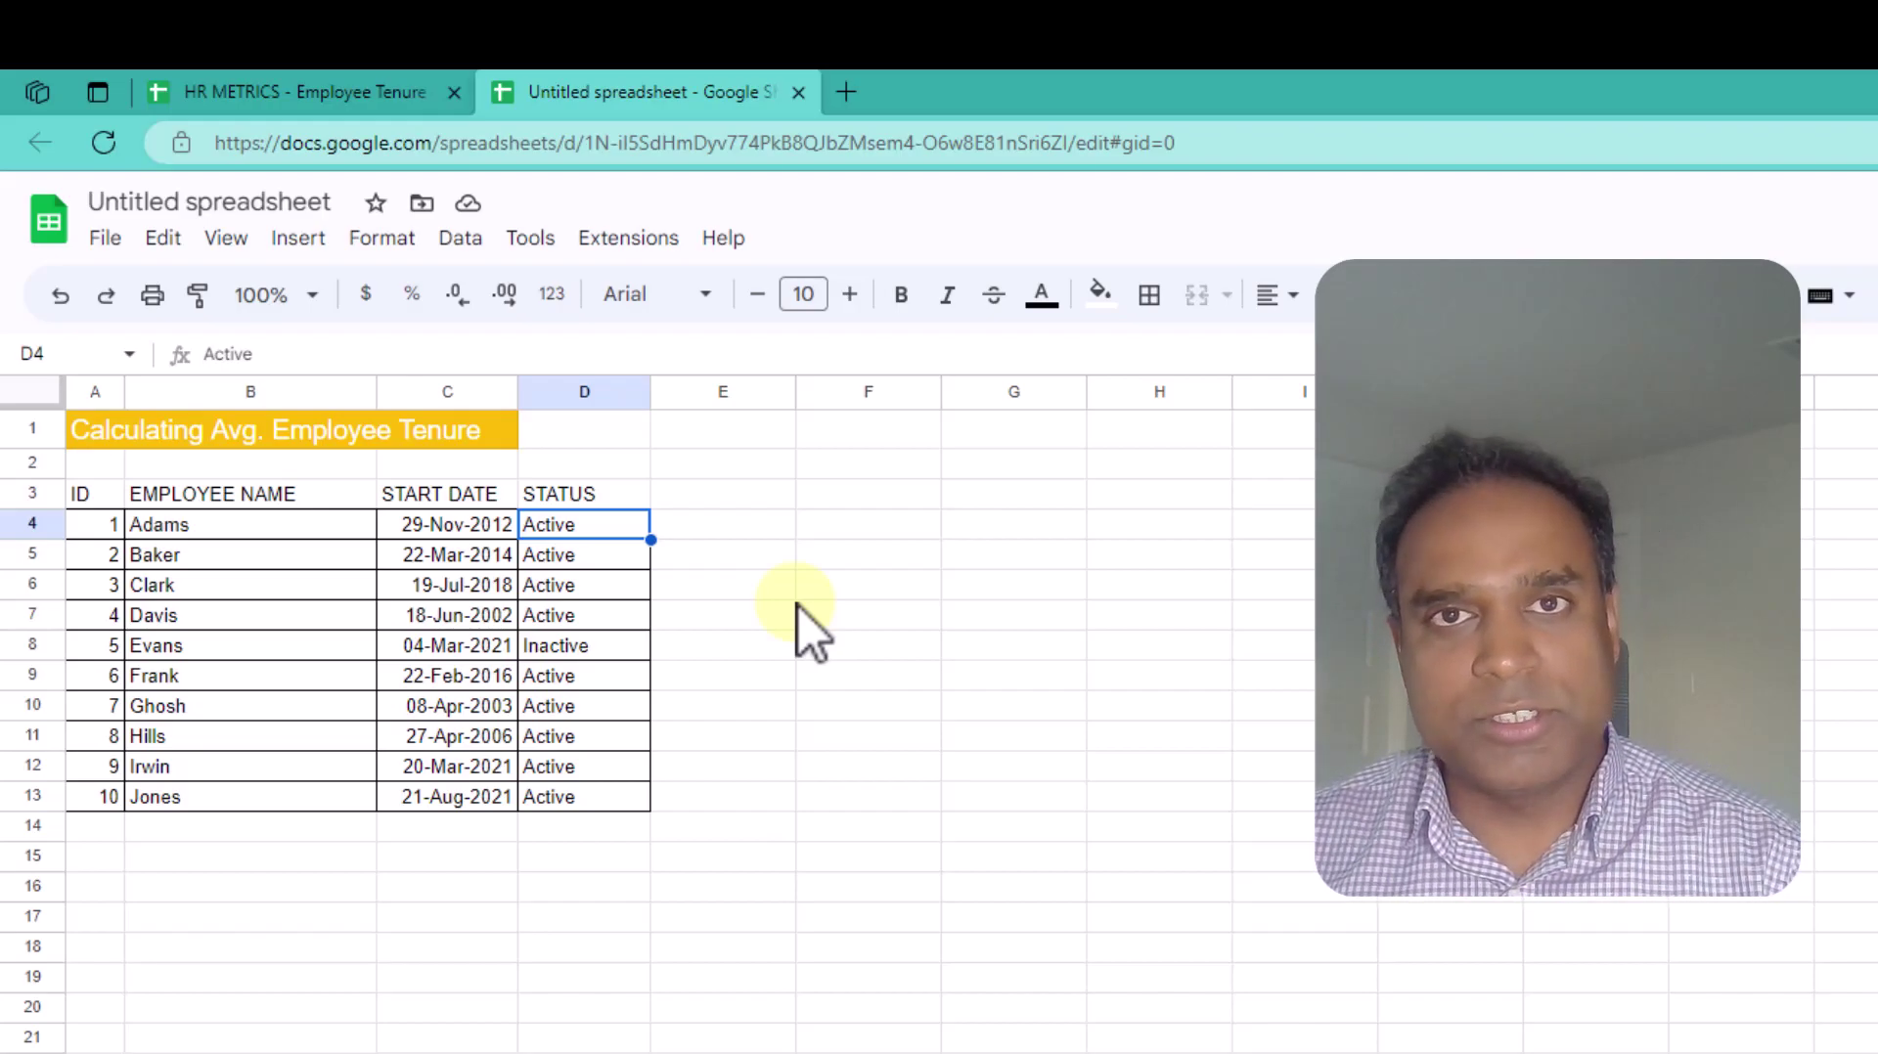
Label E1 'Today' and enter =TODAY() in F1, showing 7/28/2023
click(845, 426)
key(Left)
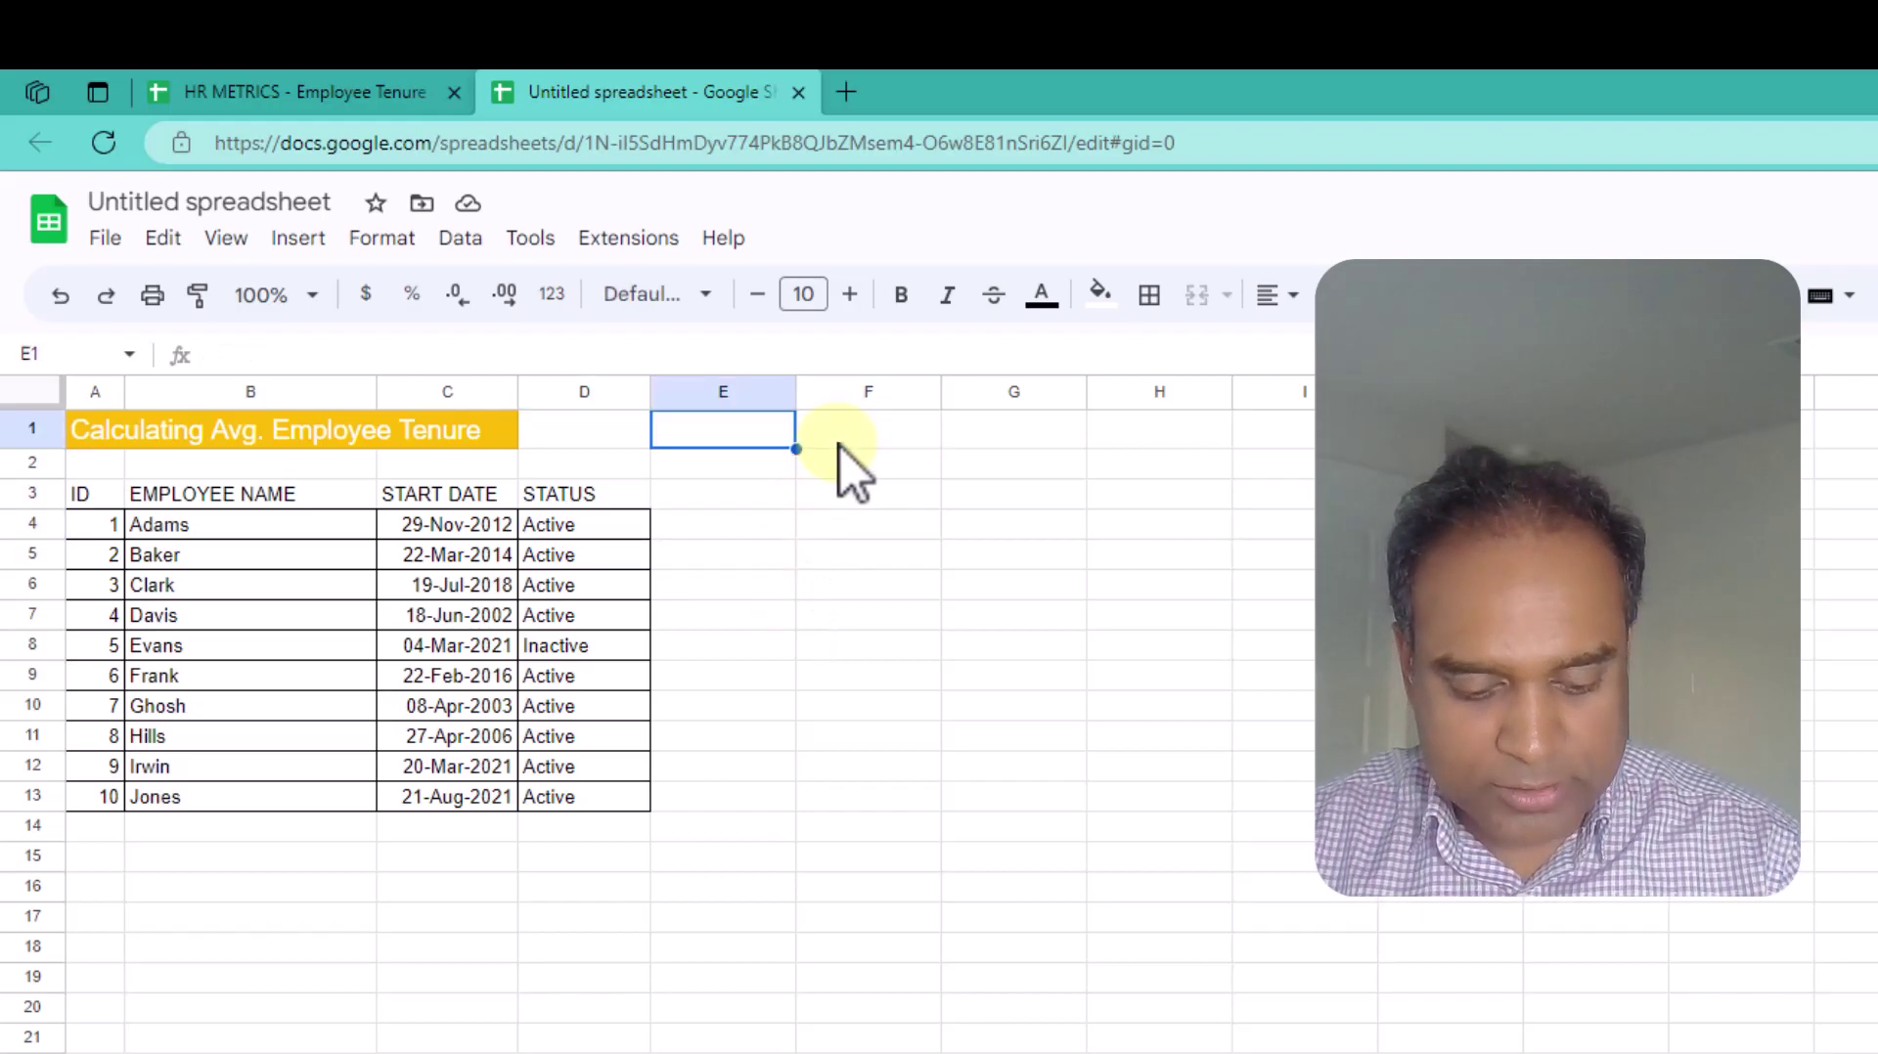
text(Today)
key(Tab)
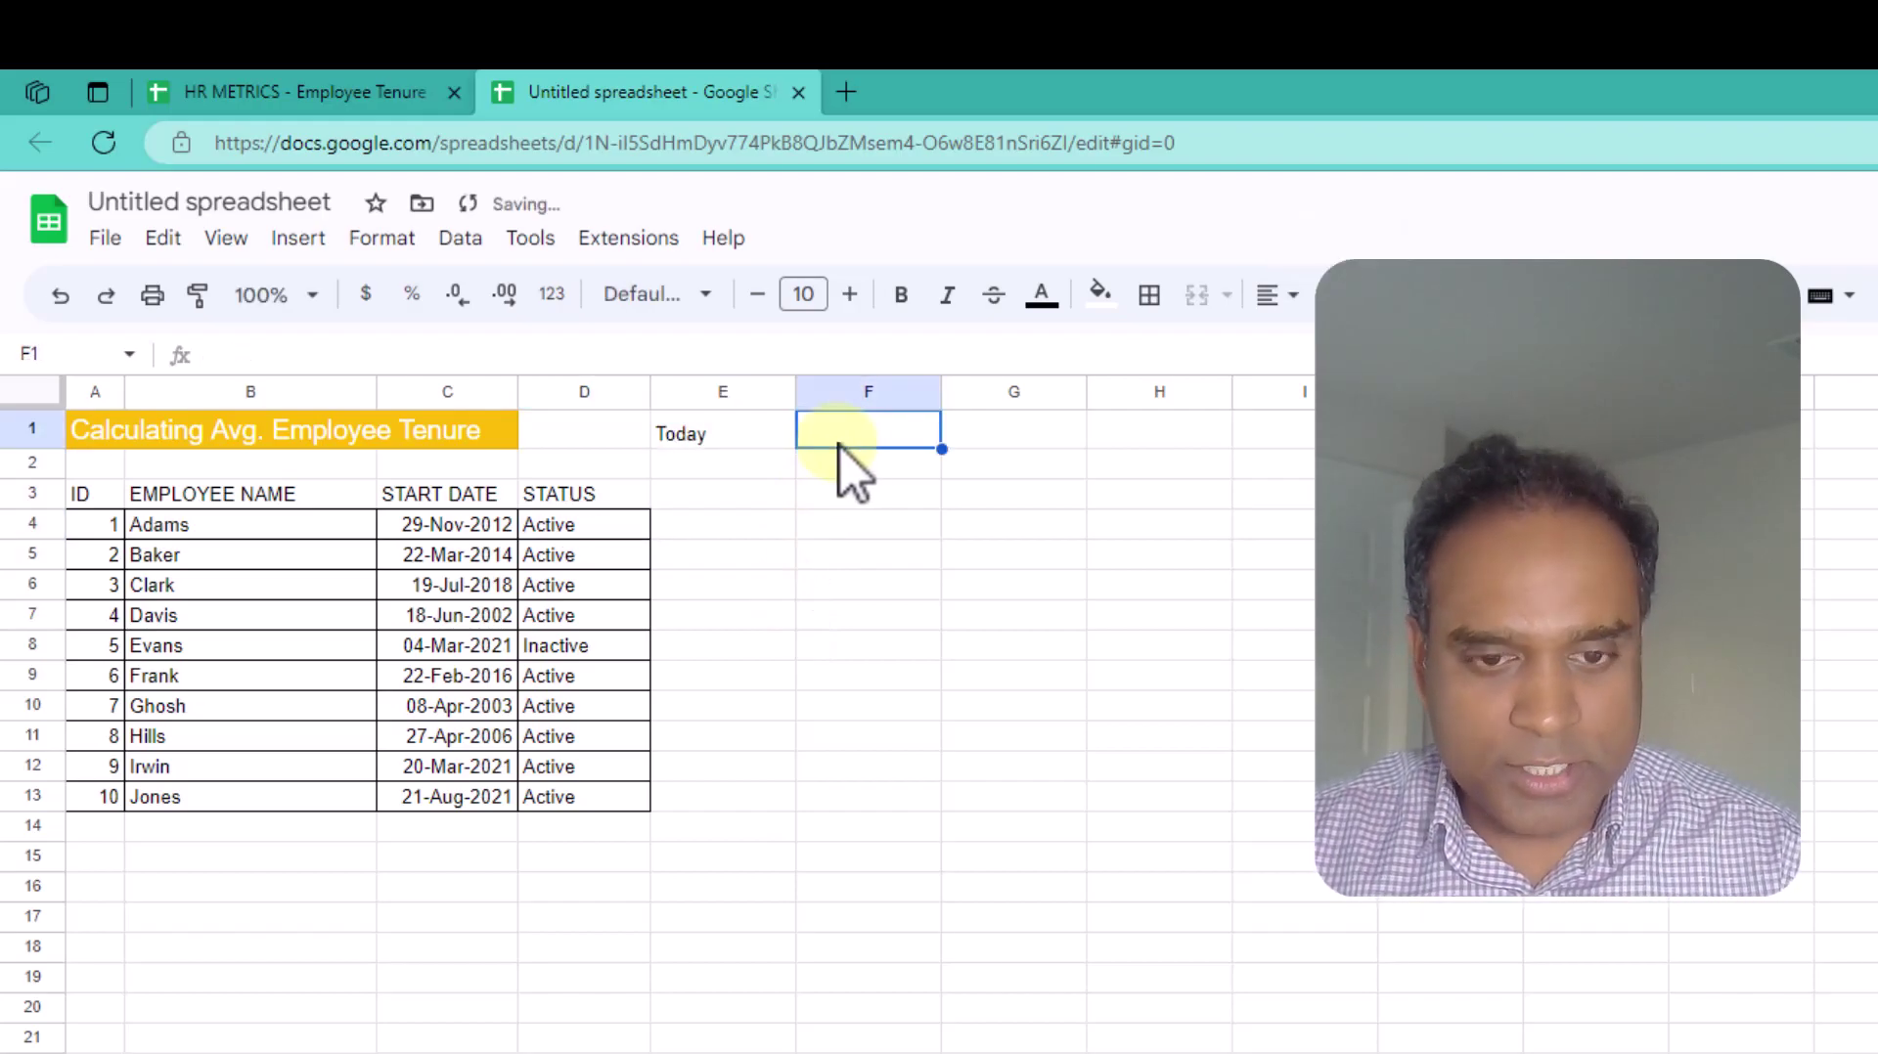
text(=)
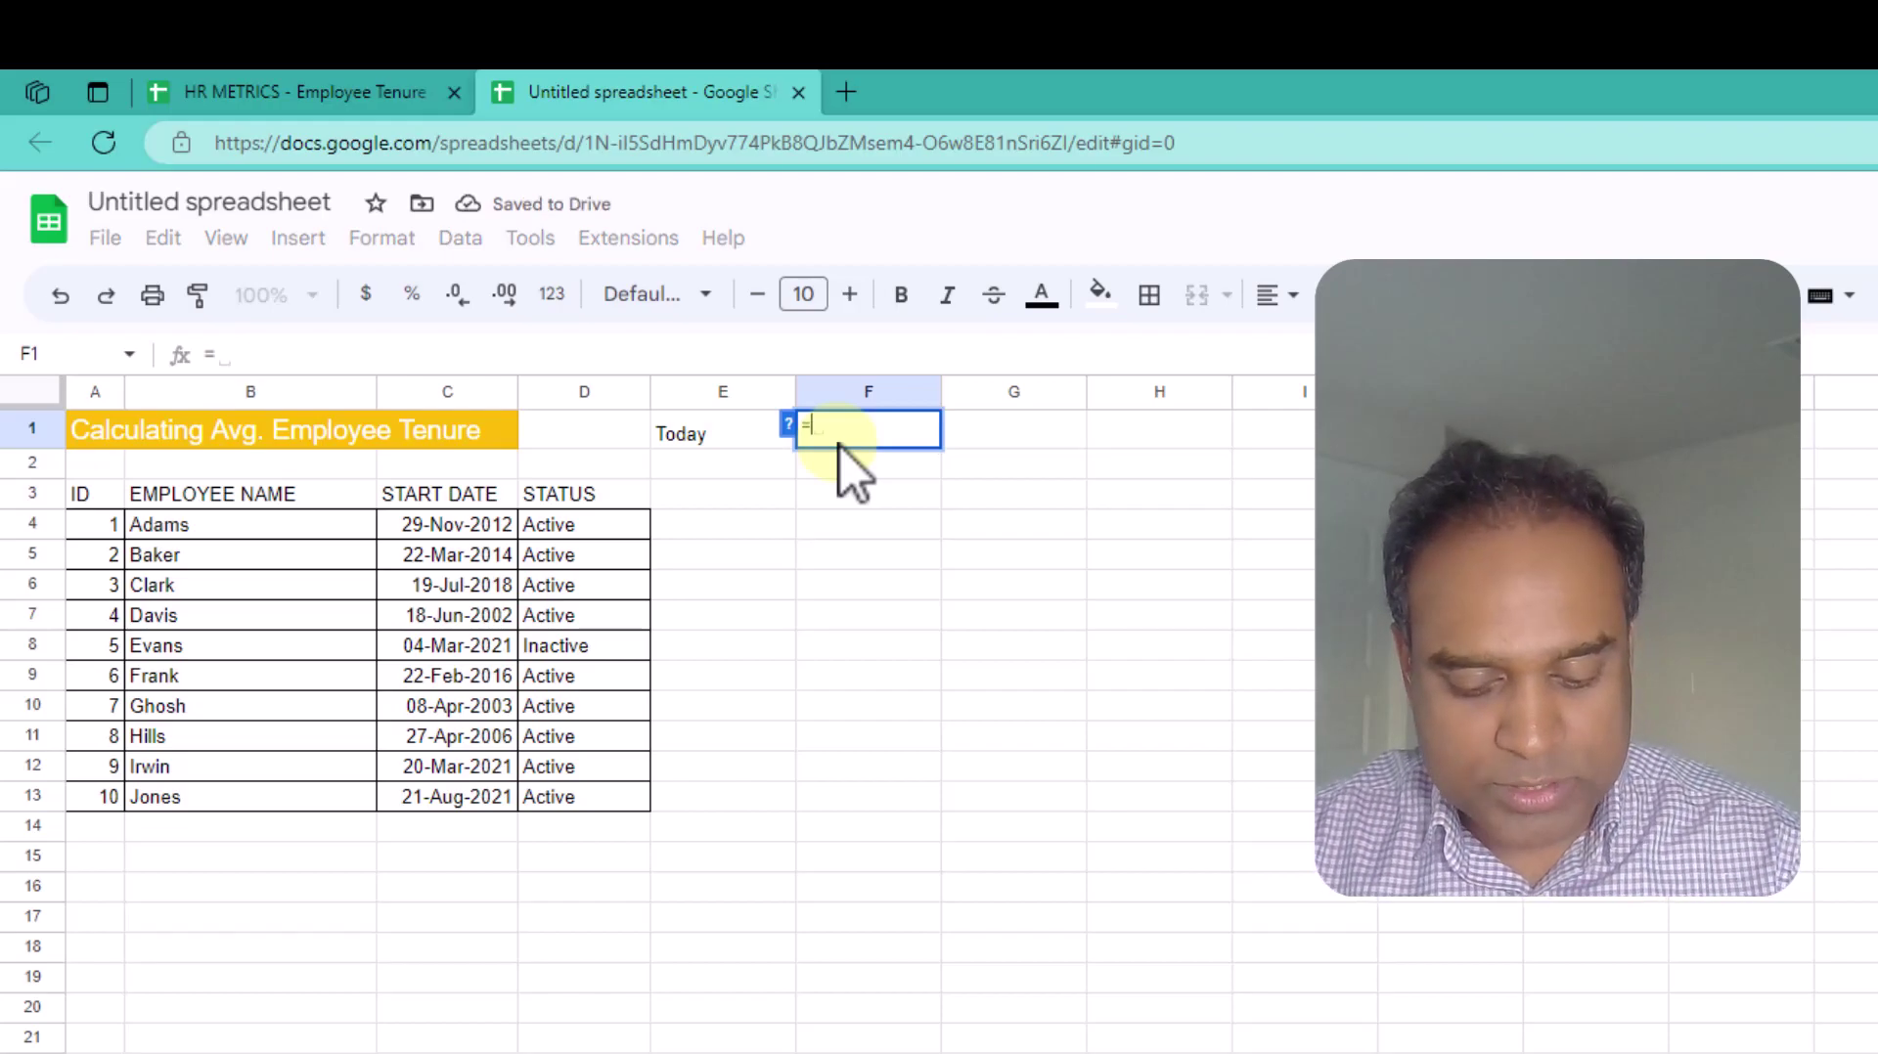
text(TODAY())
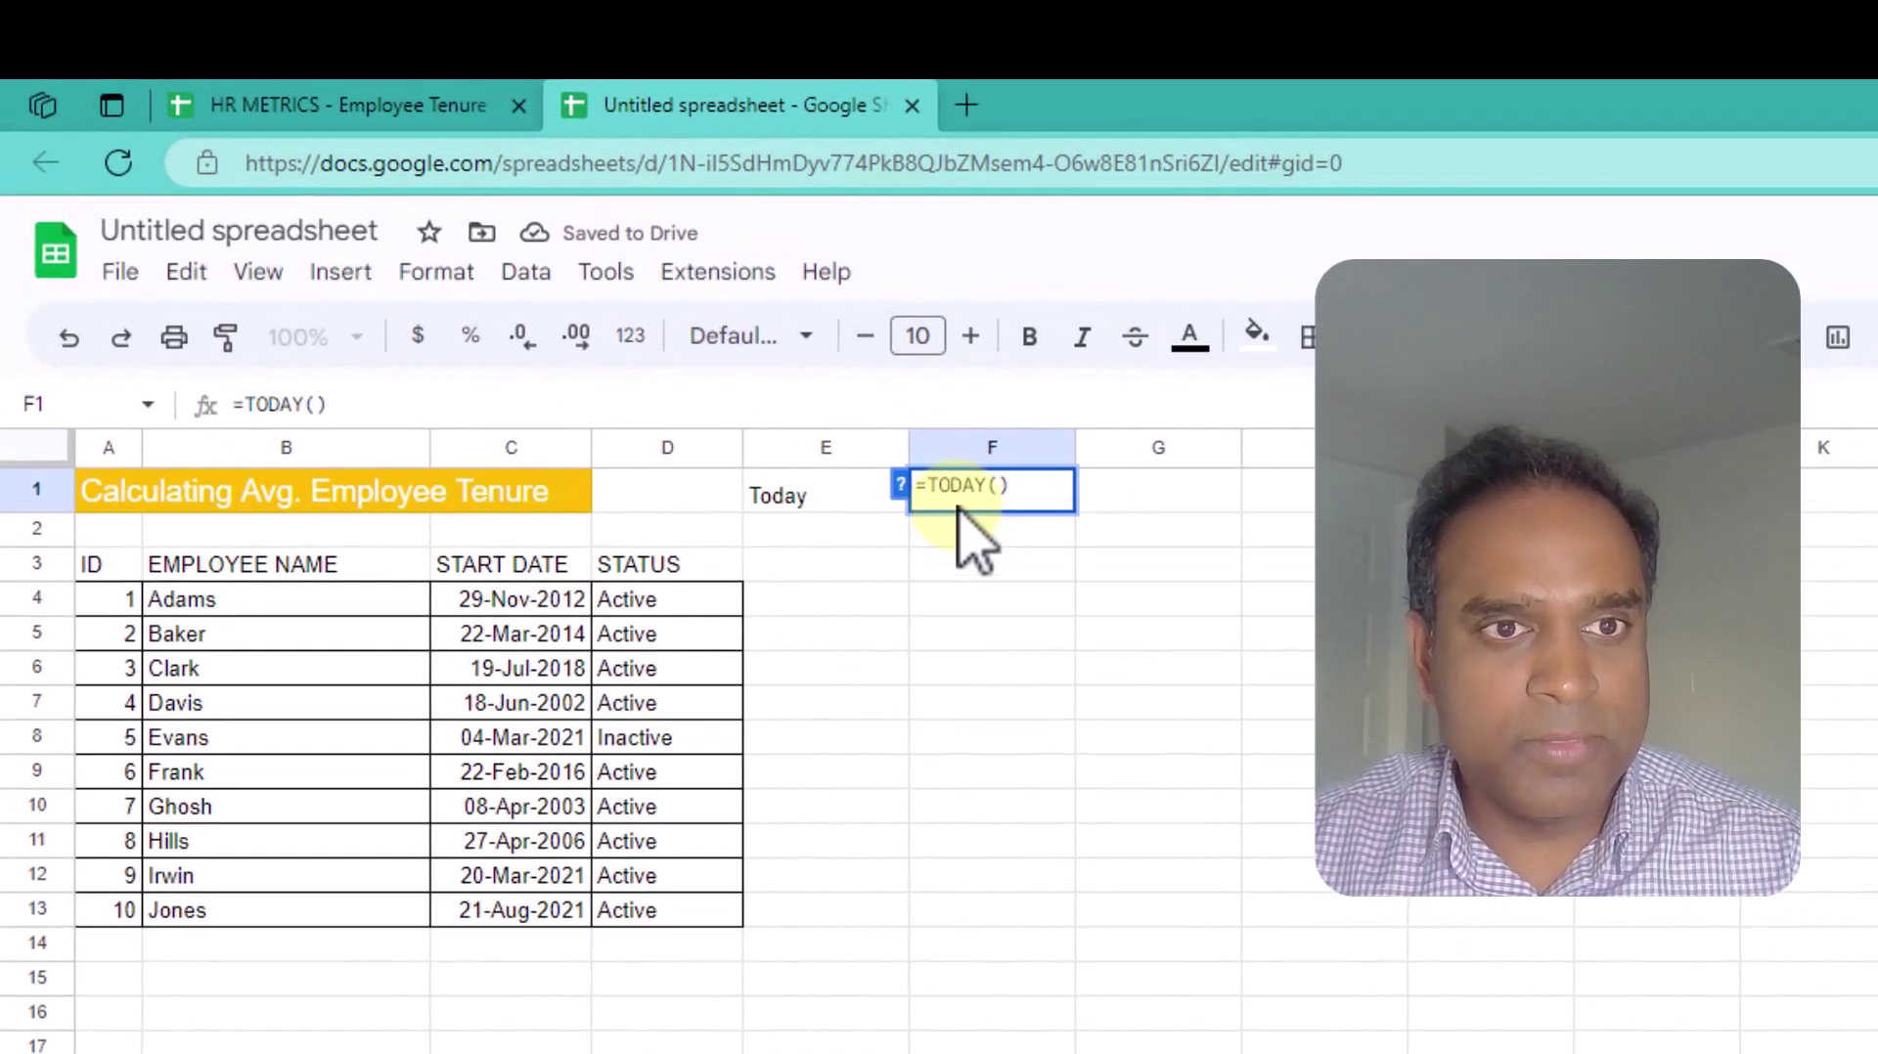
key(Return)
click(958, 506)
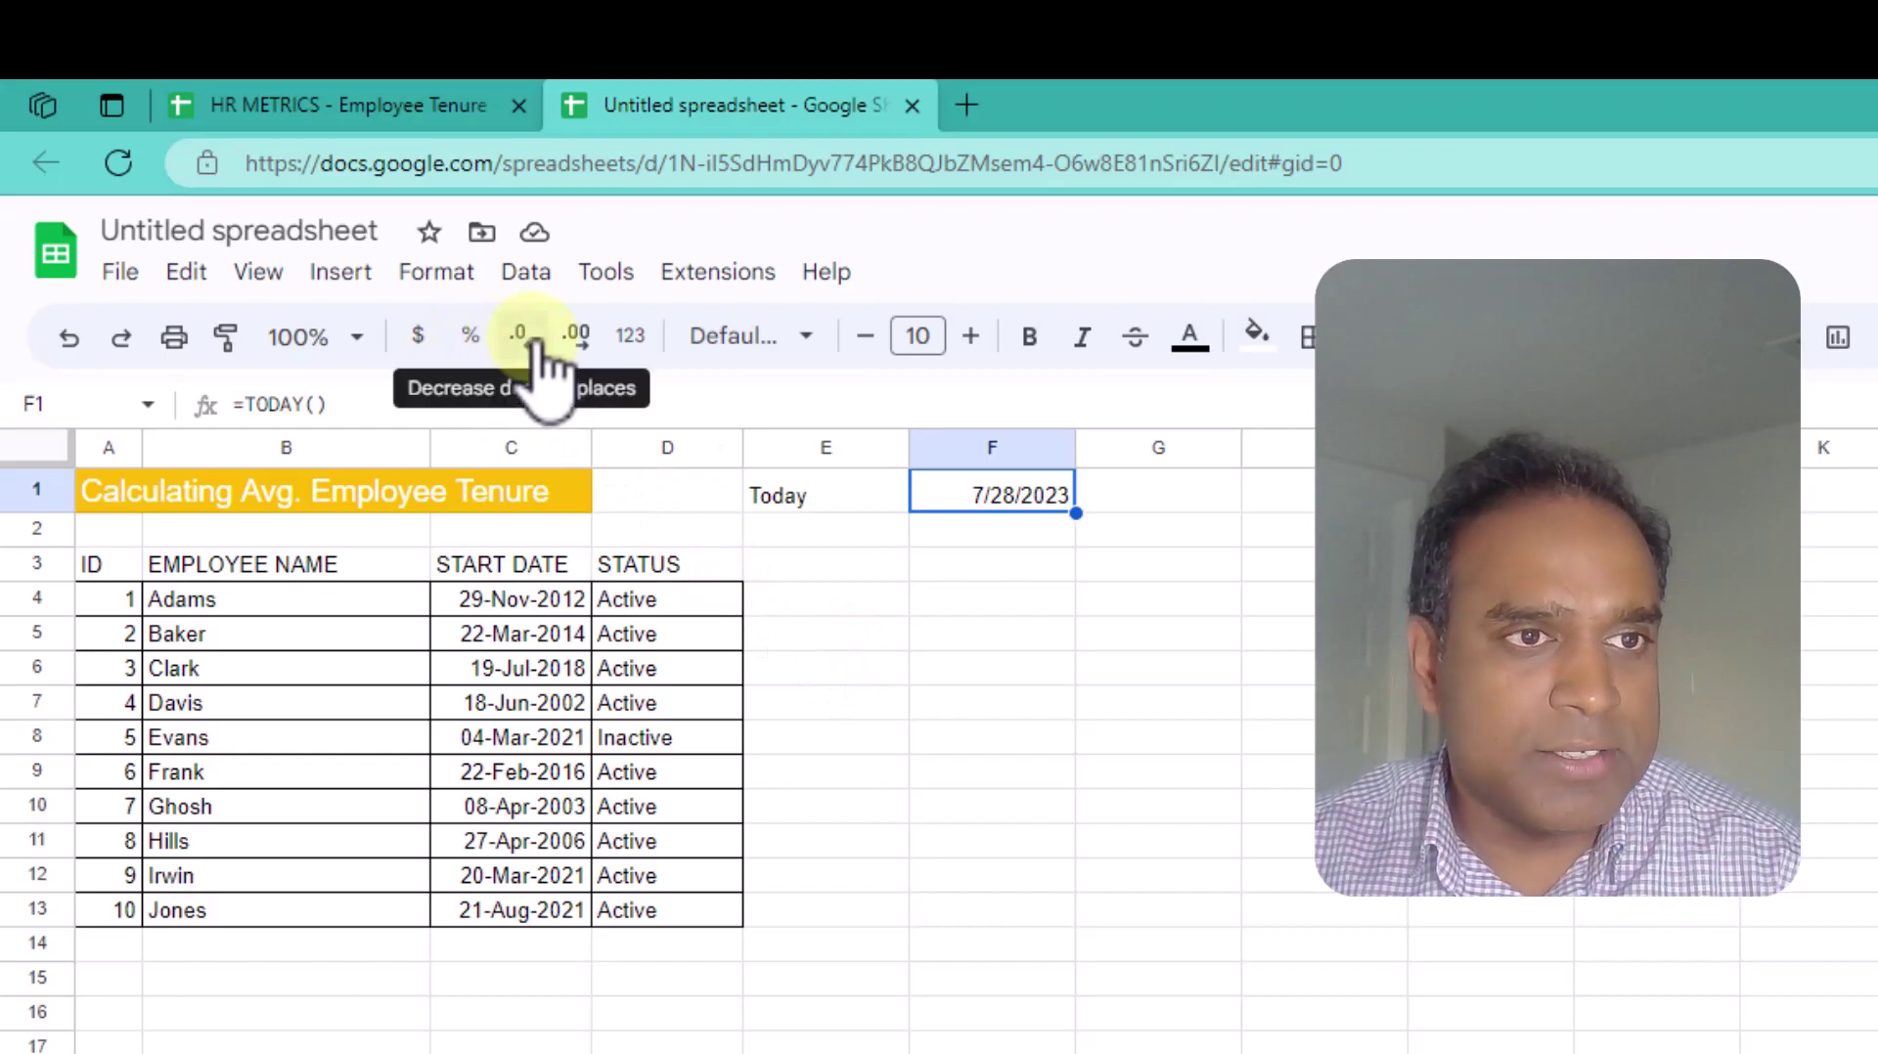
Apply the custom day-month-year date format to F1 so it reads 28-Jul-2023
click(628, 335)
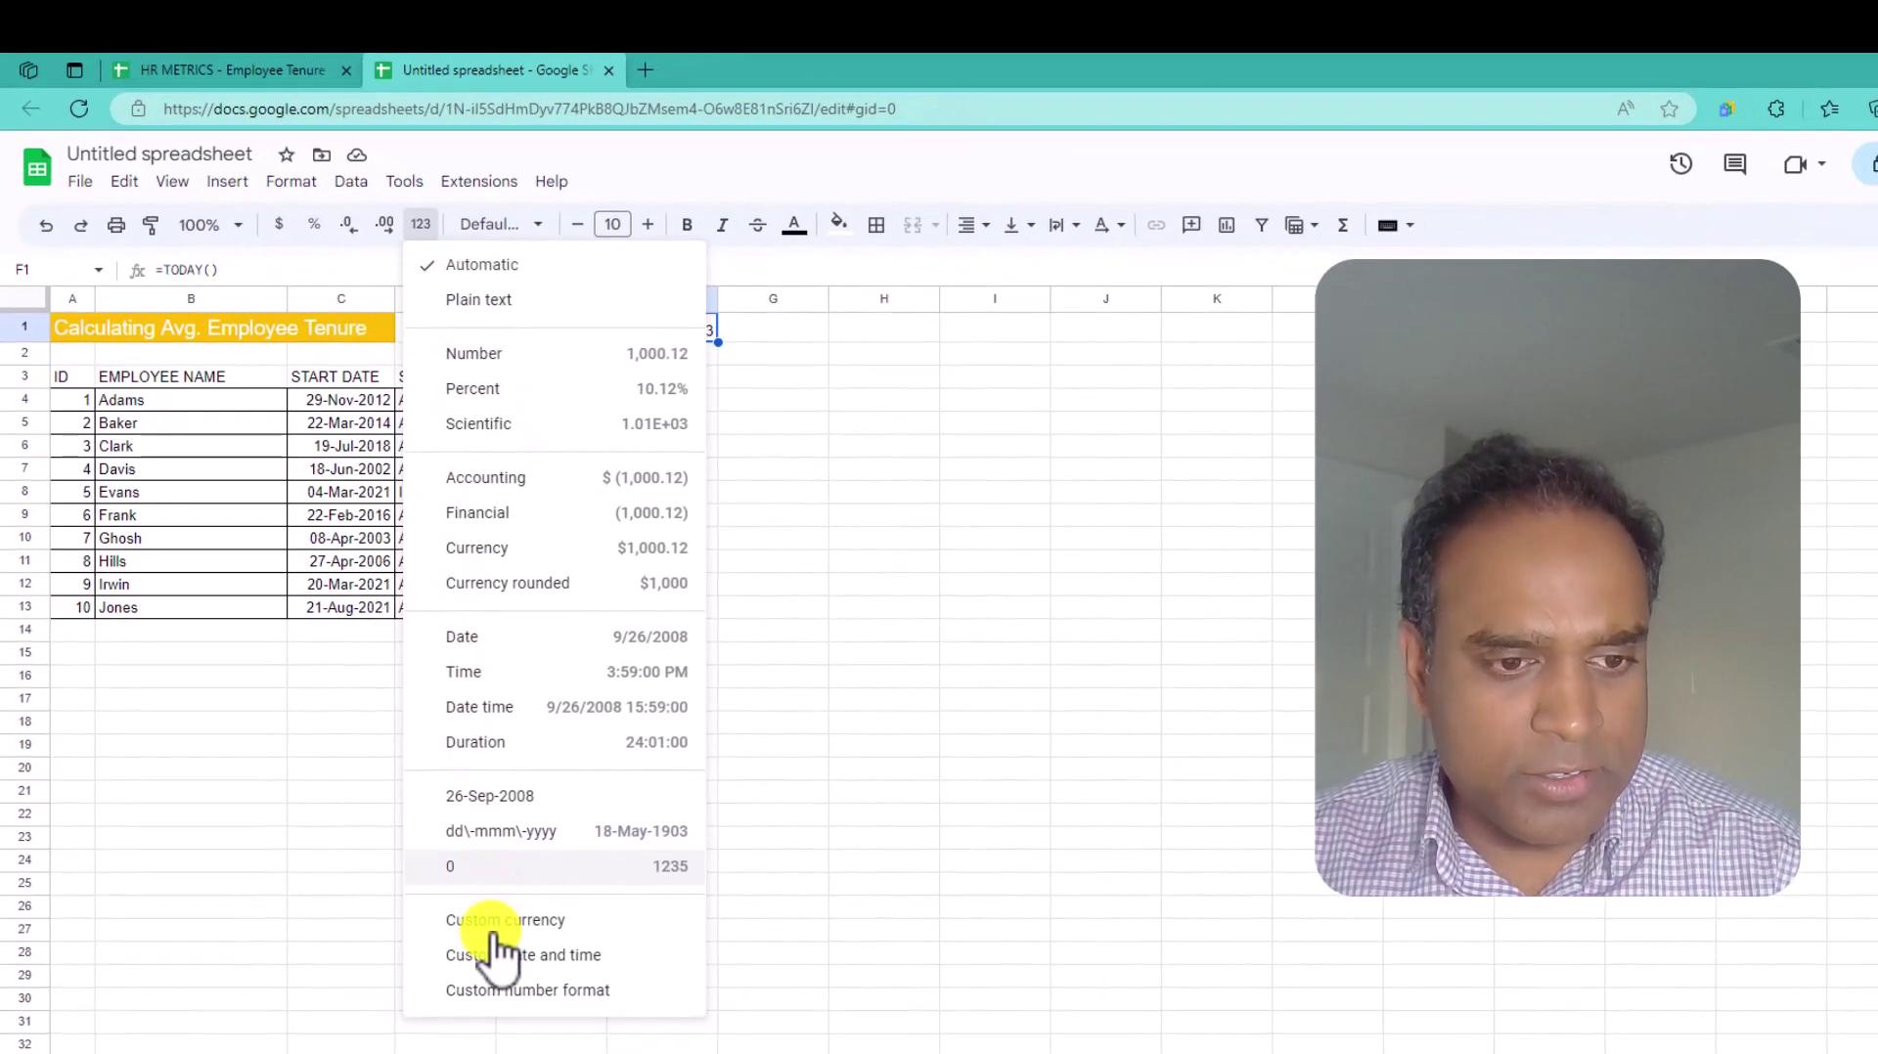
click(497, 958)
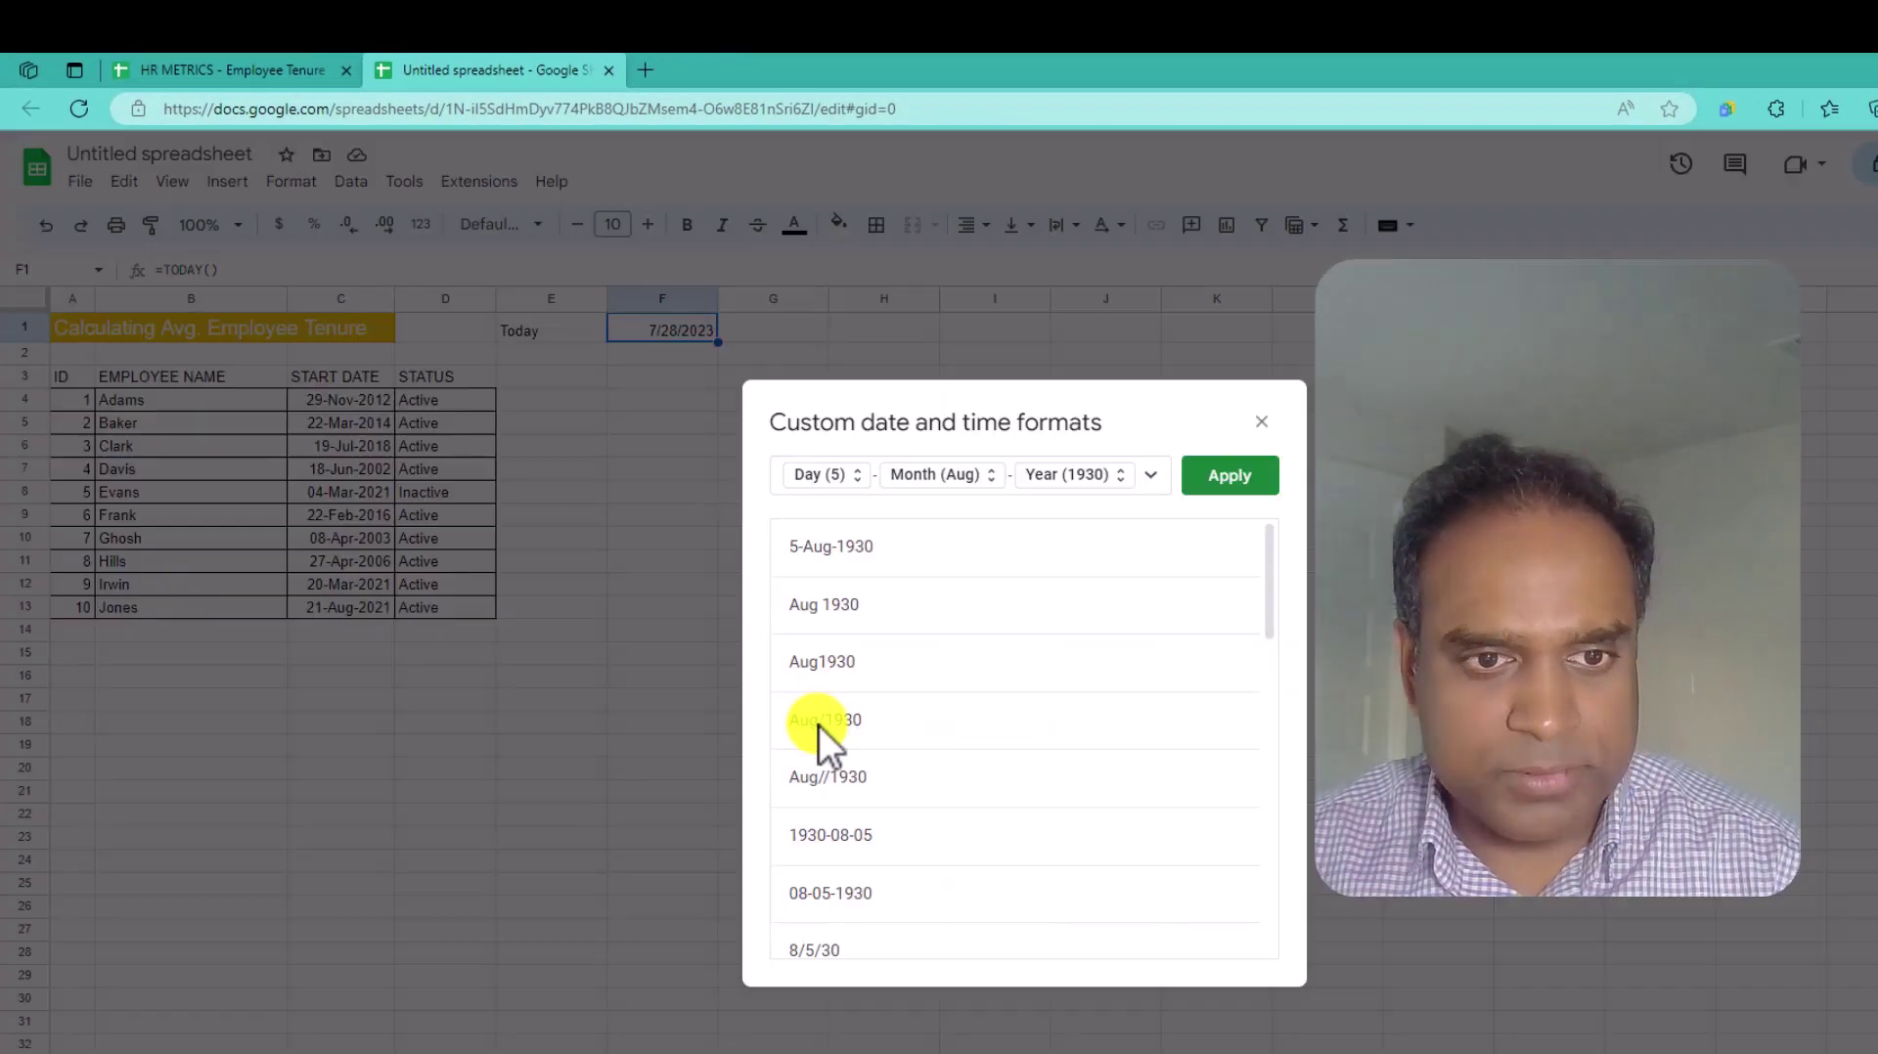
click(1218, 487)
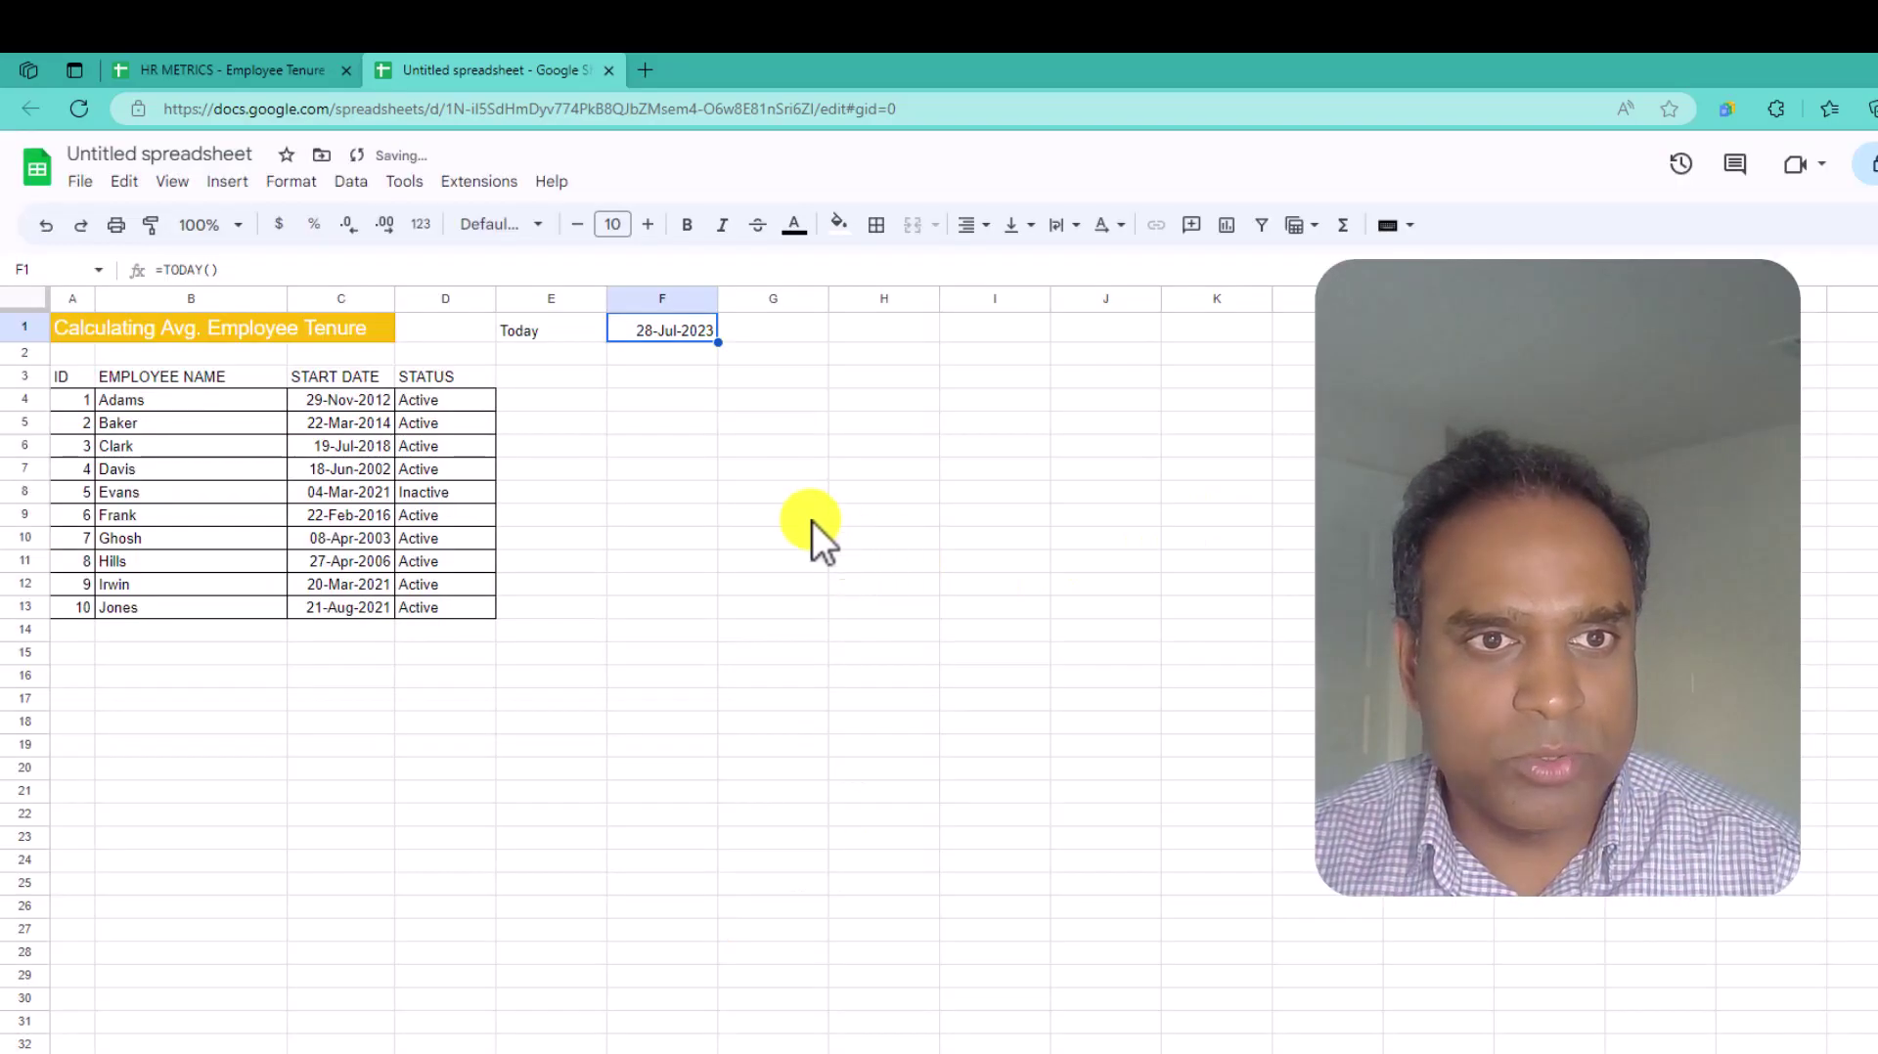
click(739, 426)
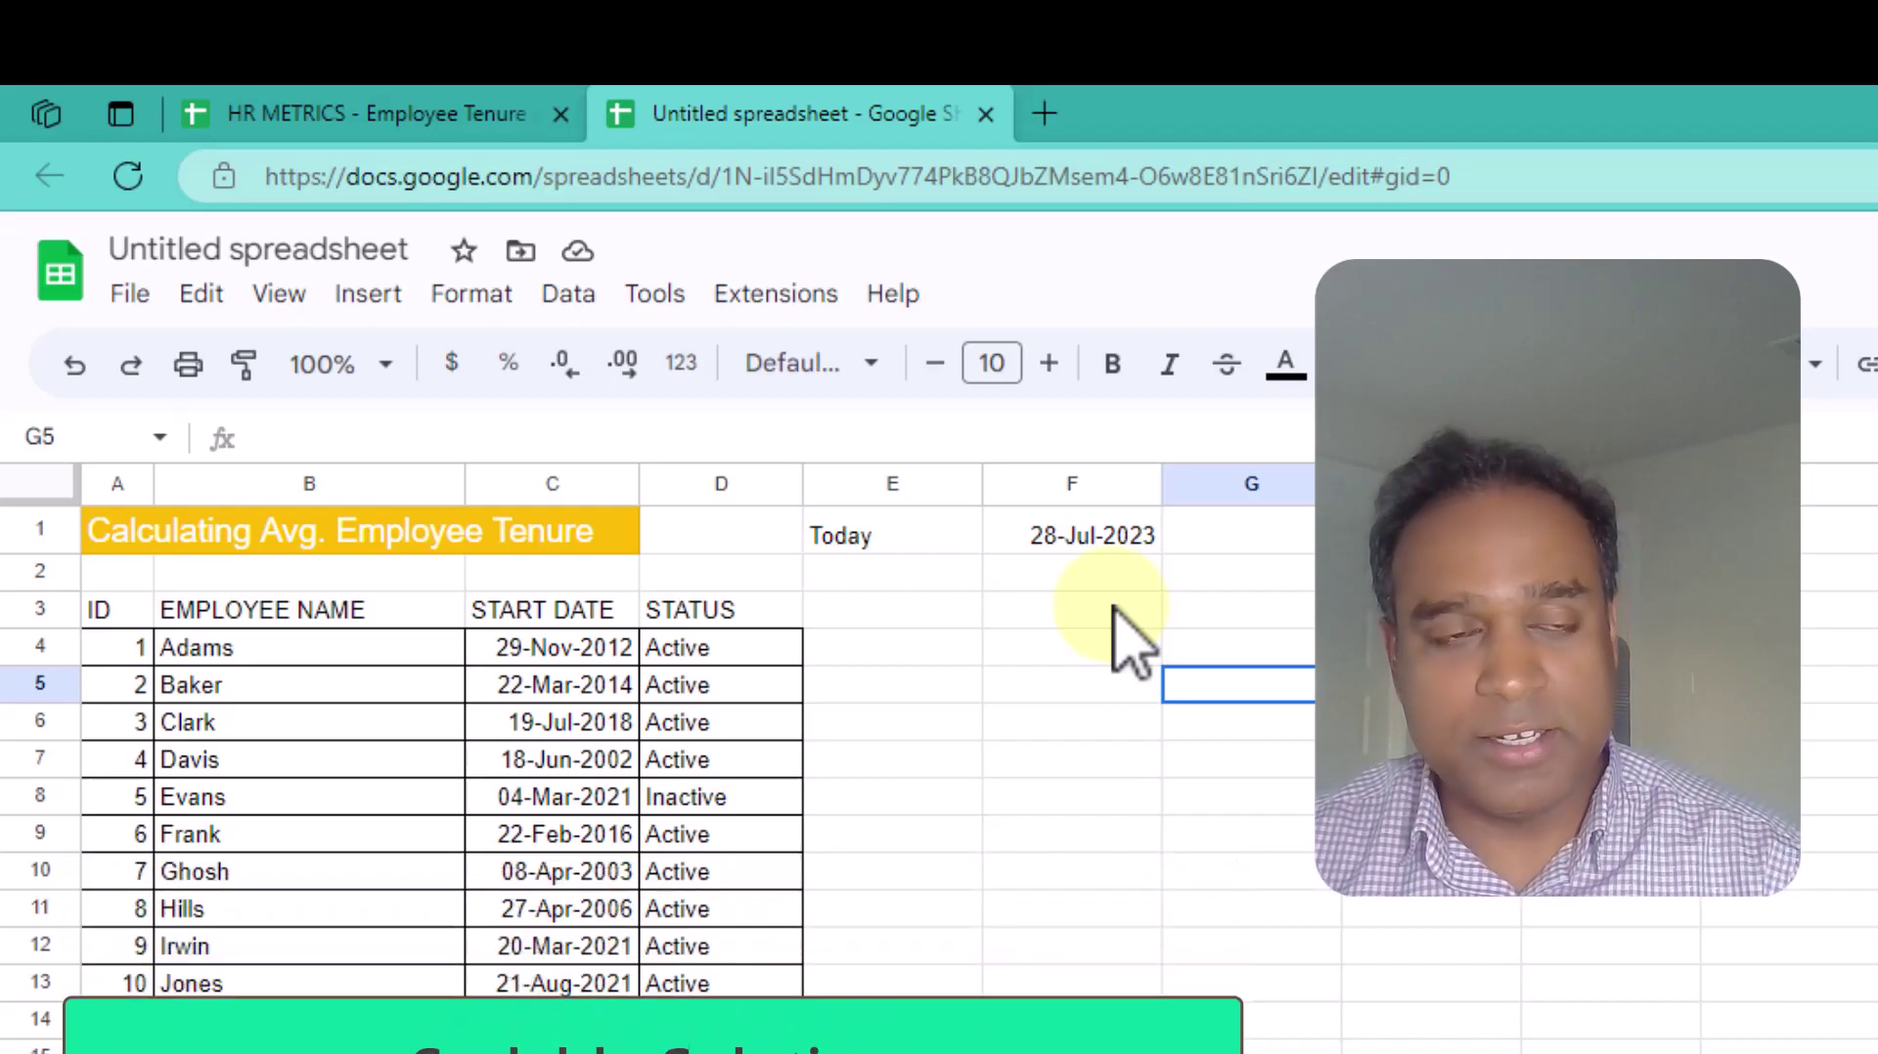
Check F1's TODAY formula and add the heading TENURE in E3
click(1052, 541)
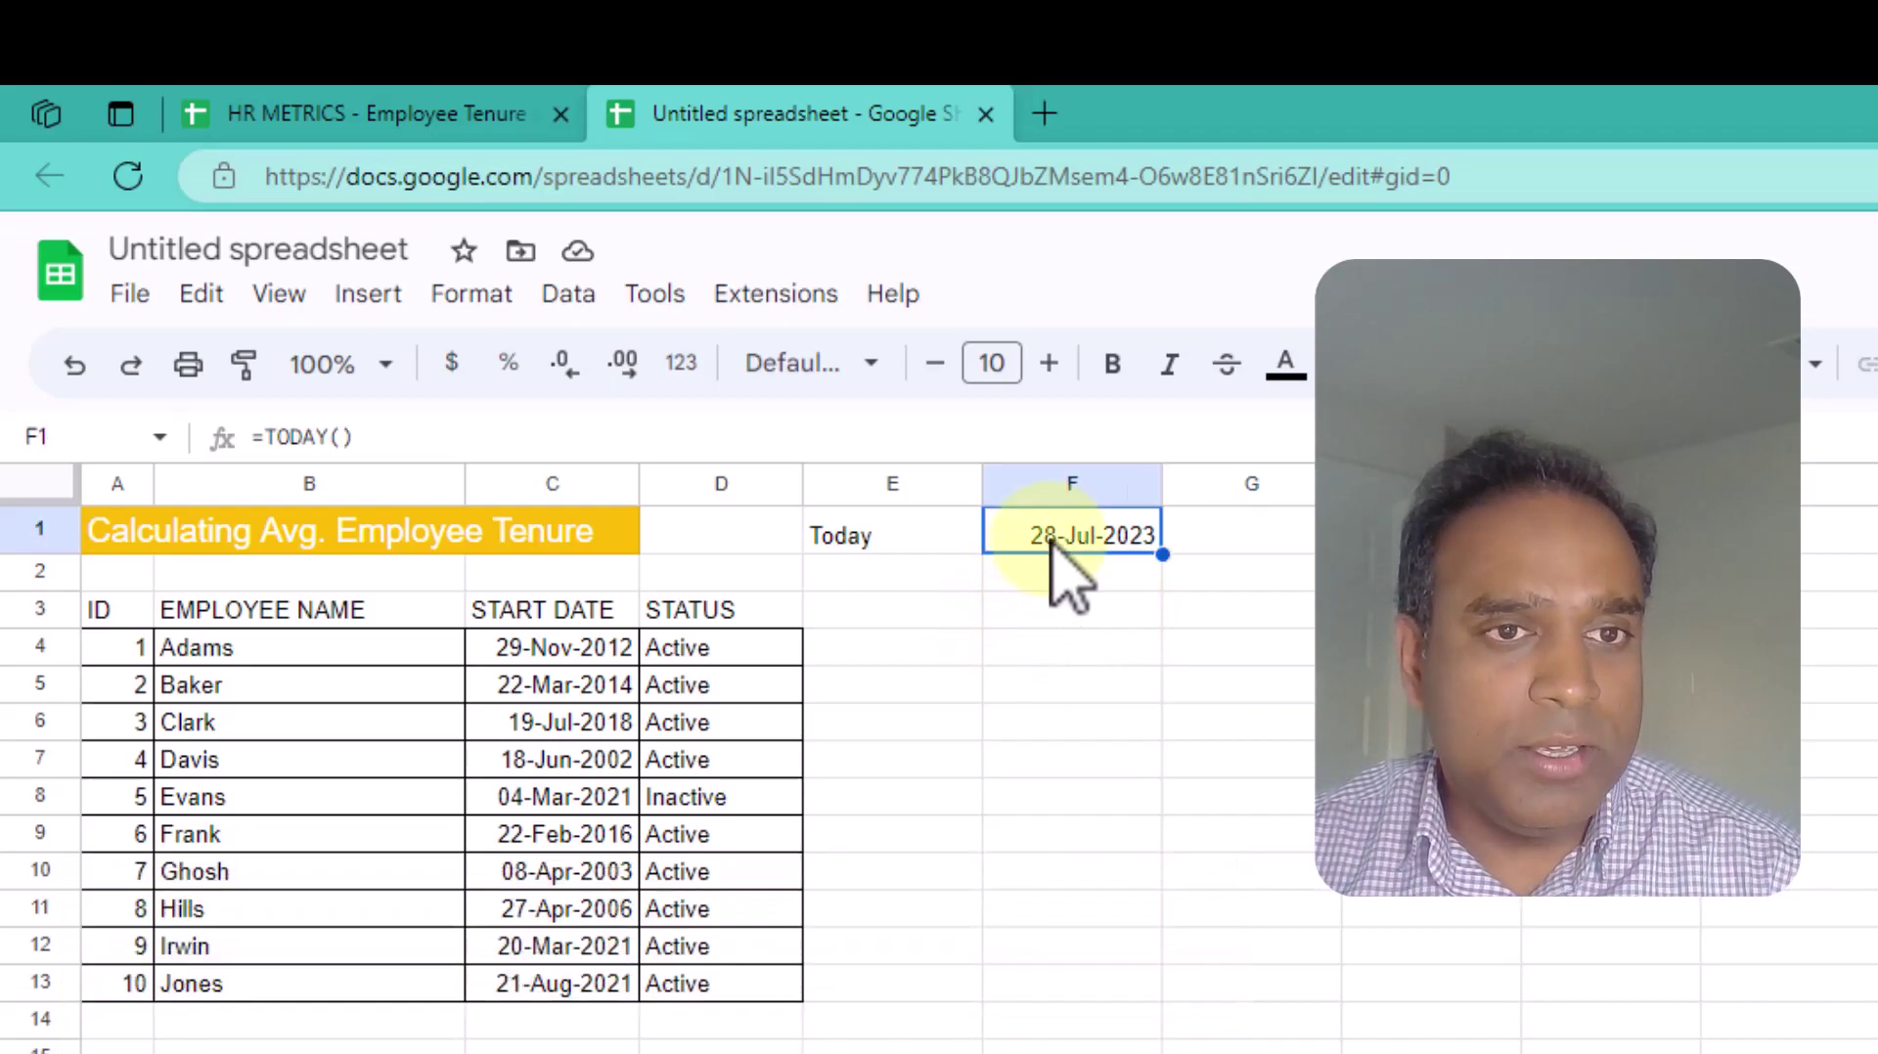
click(910, 622)
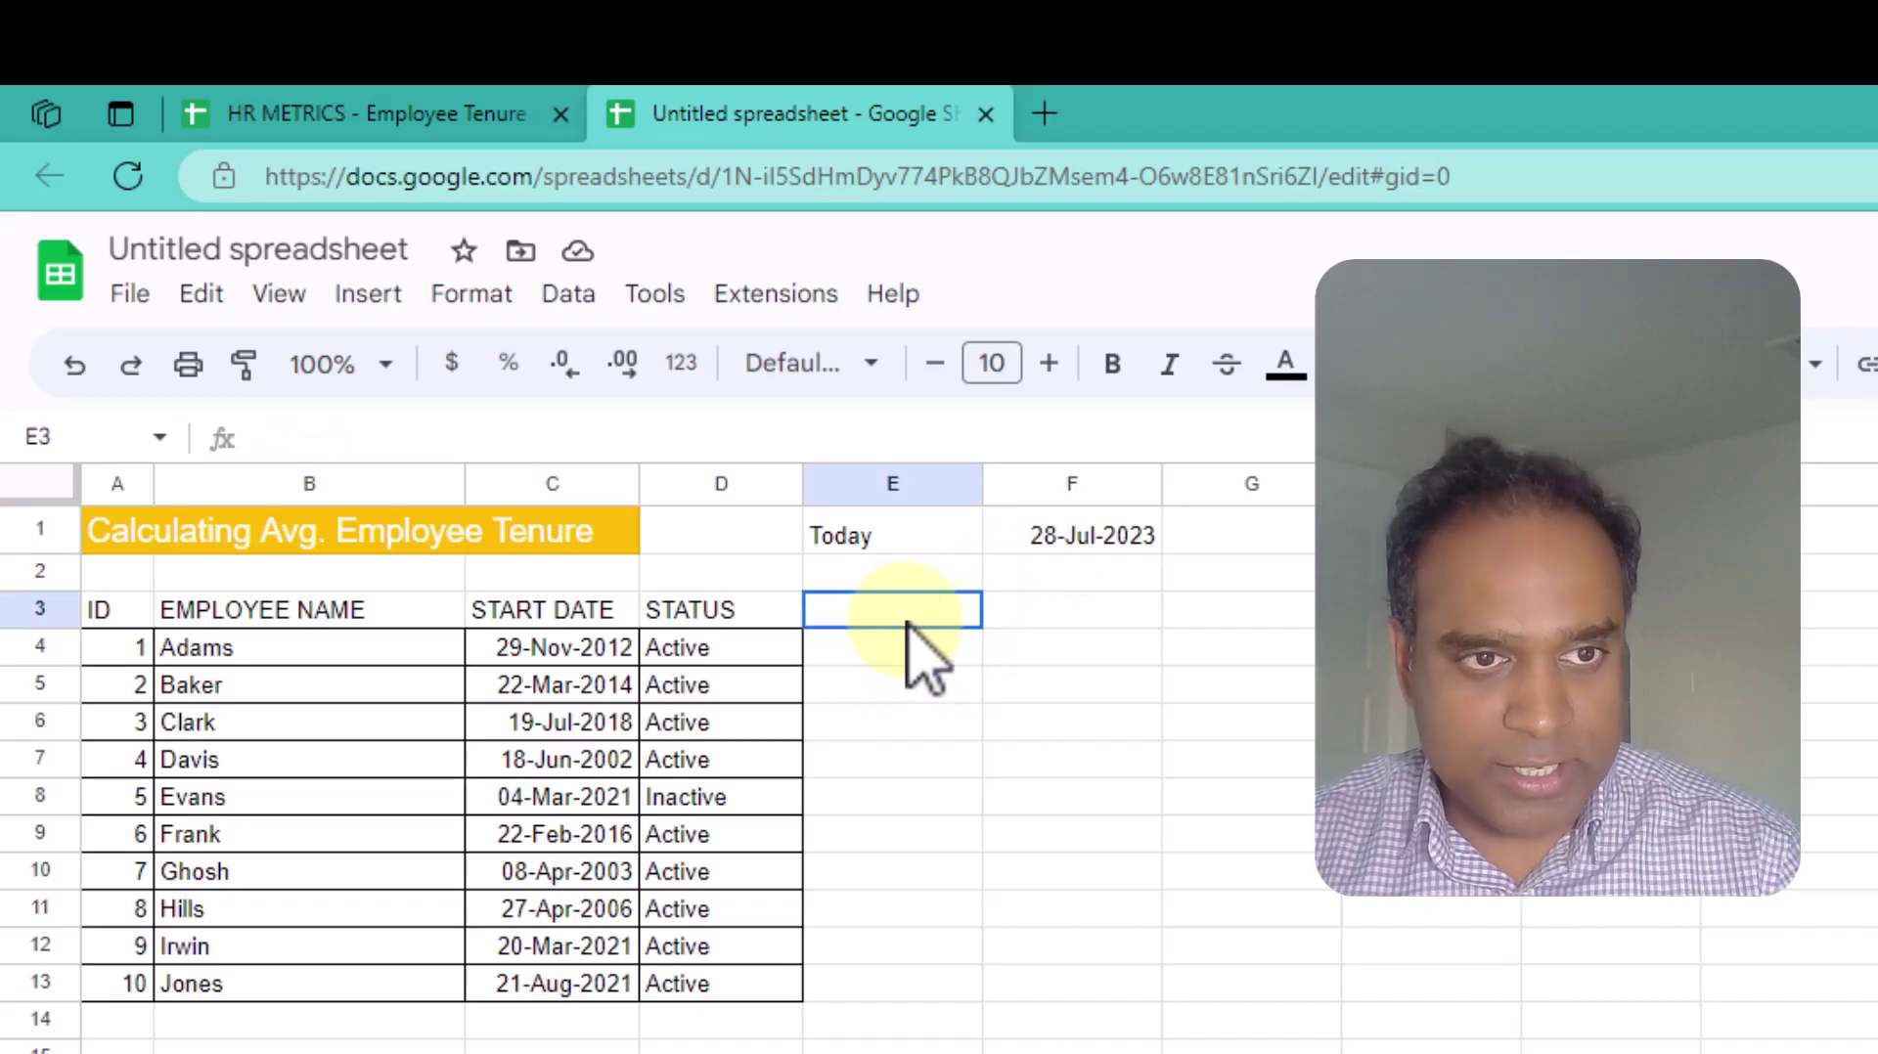
text(TENURE)
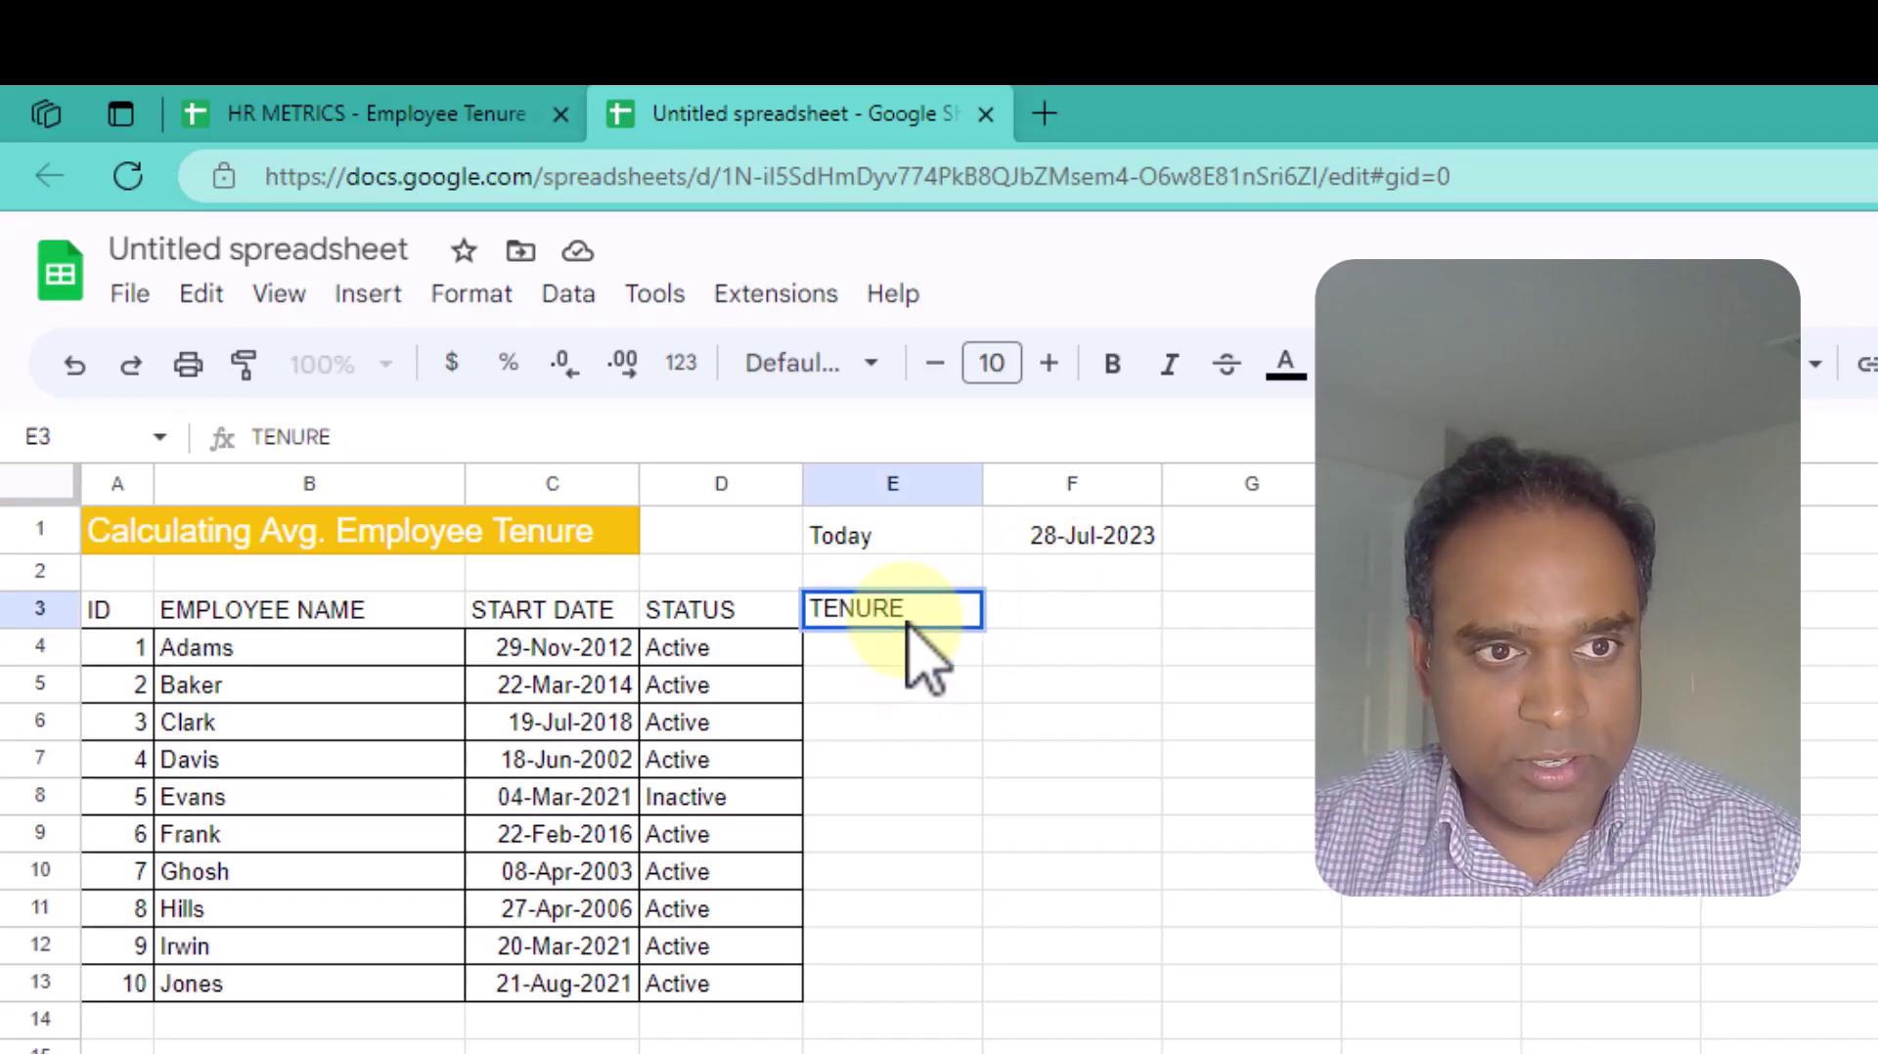
key(Return)
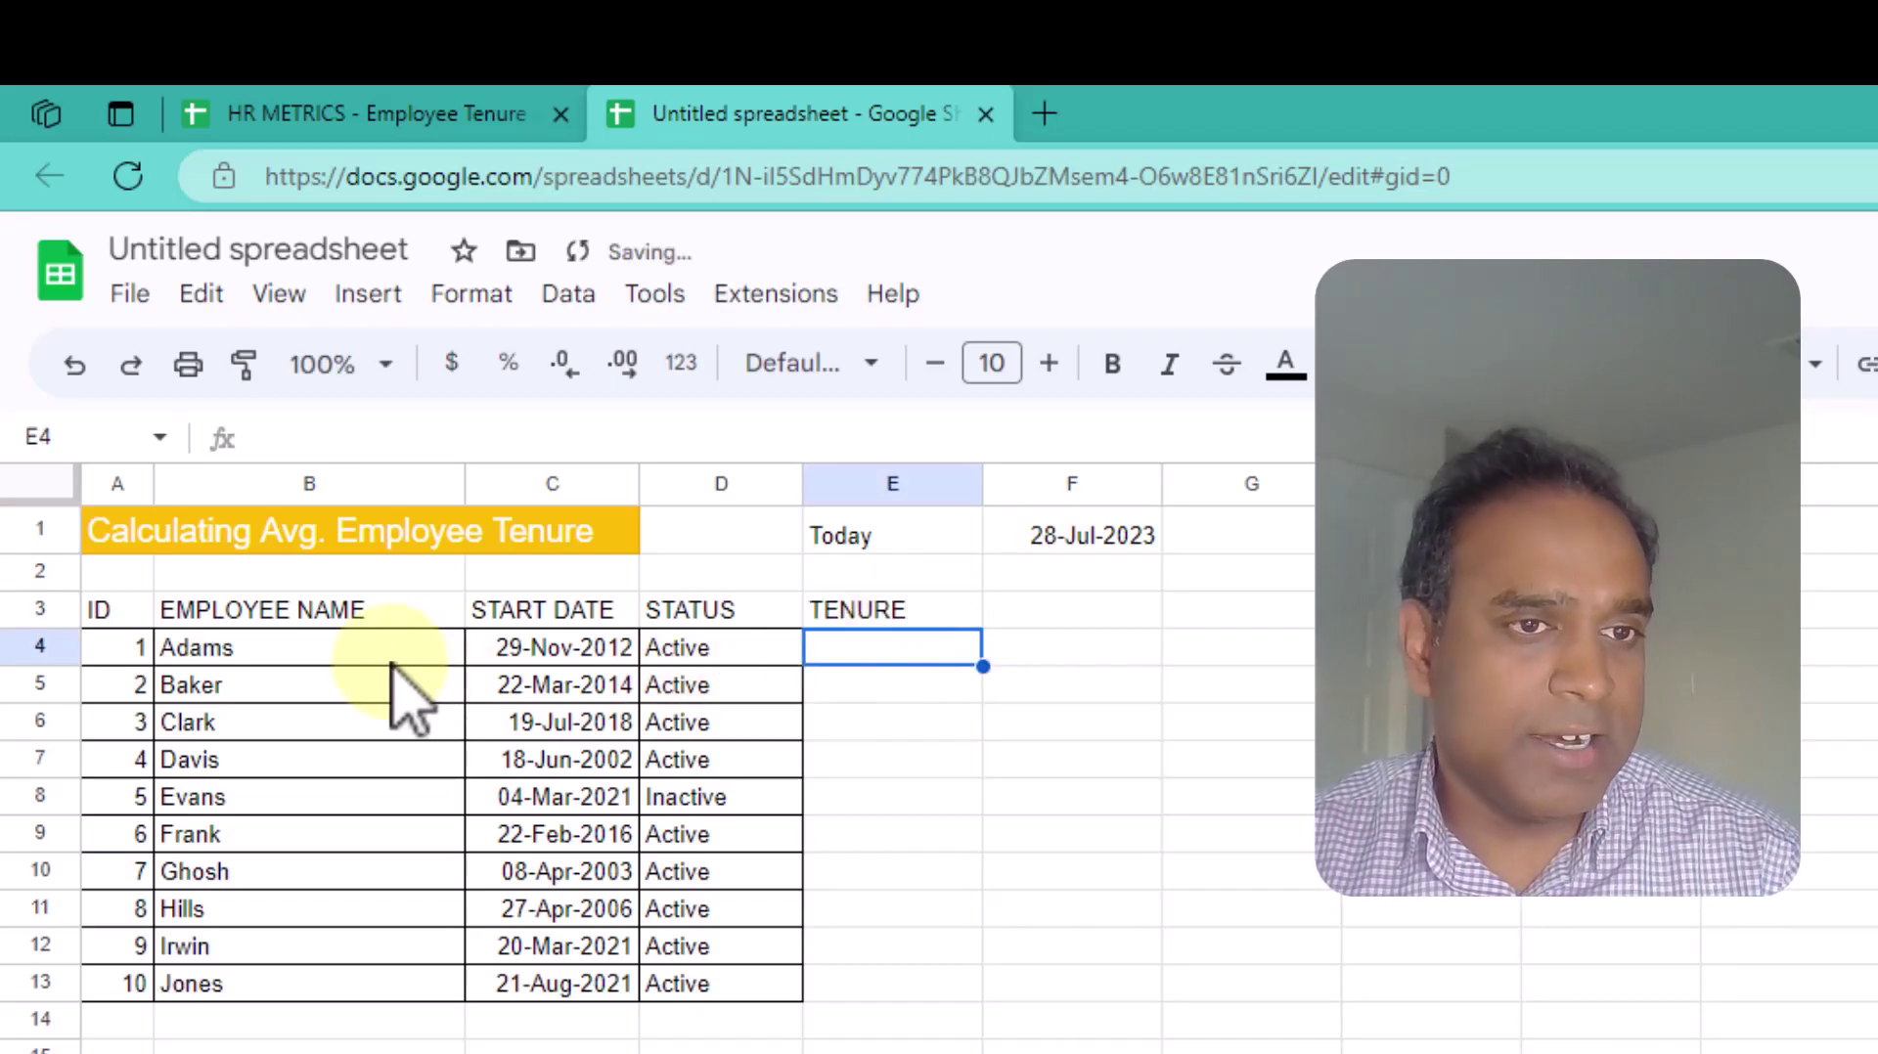
Enter =DATEDIF(C4,$F$1,"m") in E4, locking the F1 reference as absolute
text(=DATEDIF)
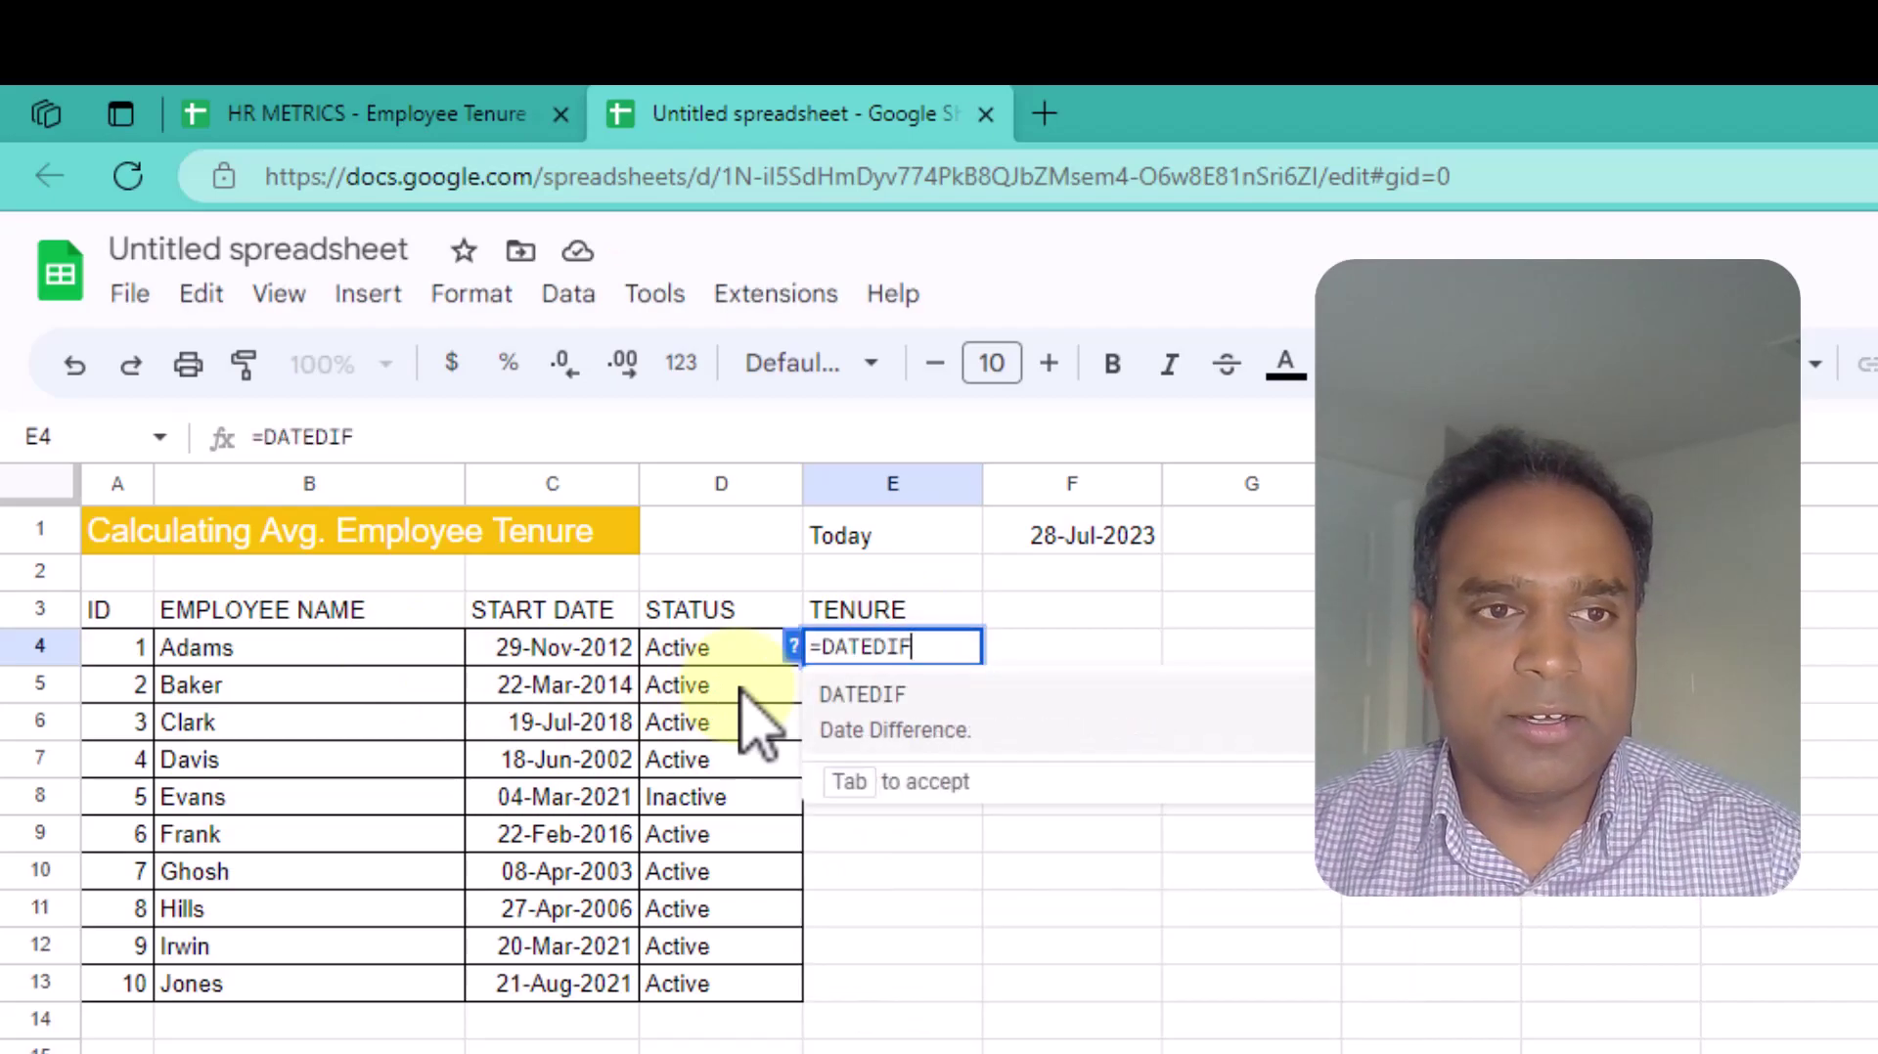
text(()
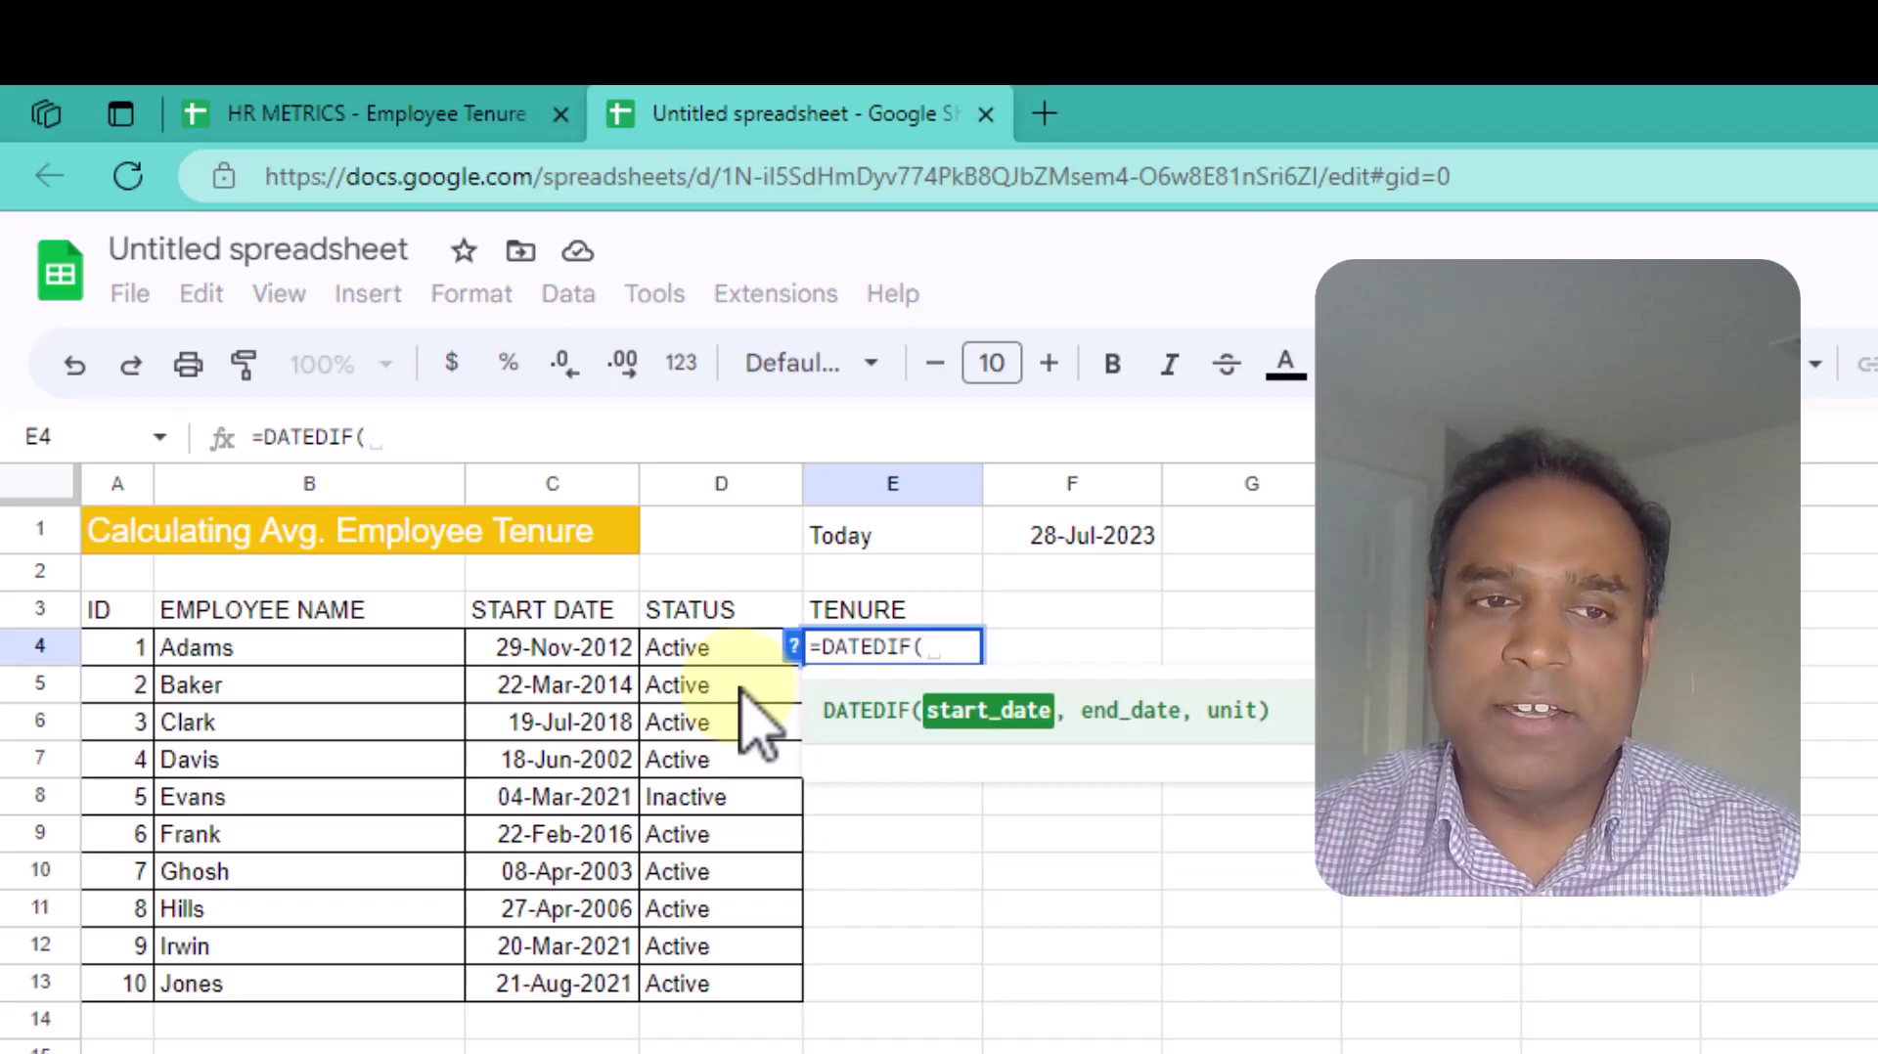
click(591, 653)
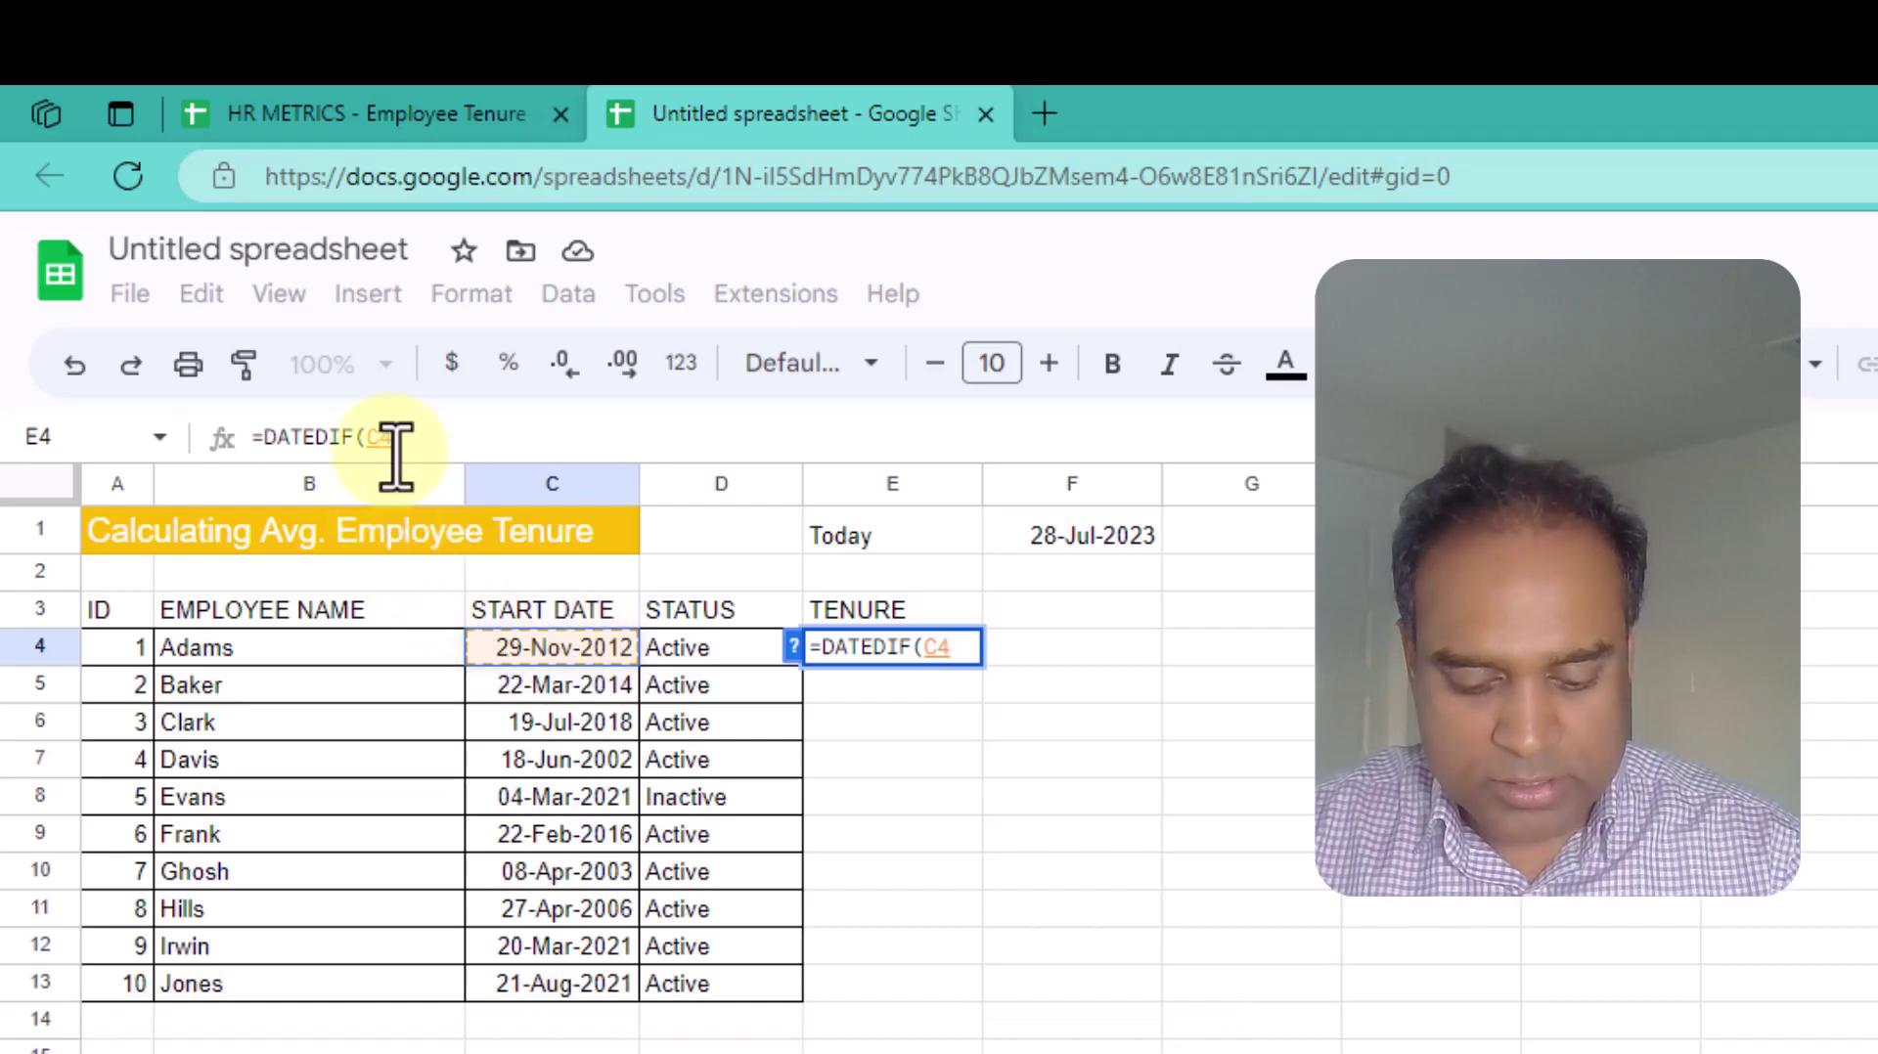
text(,)
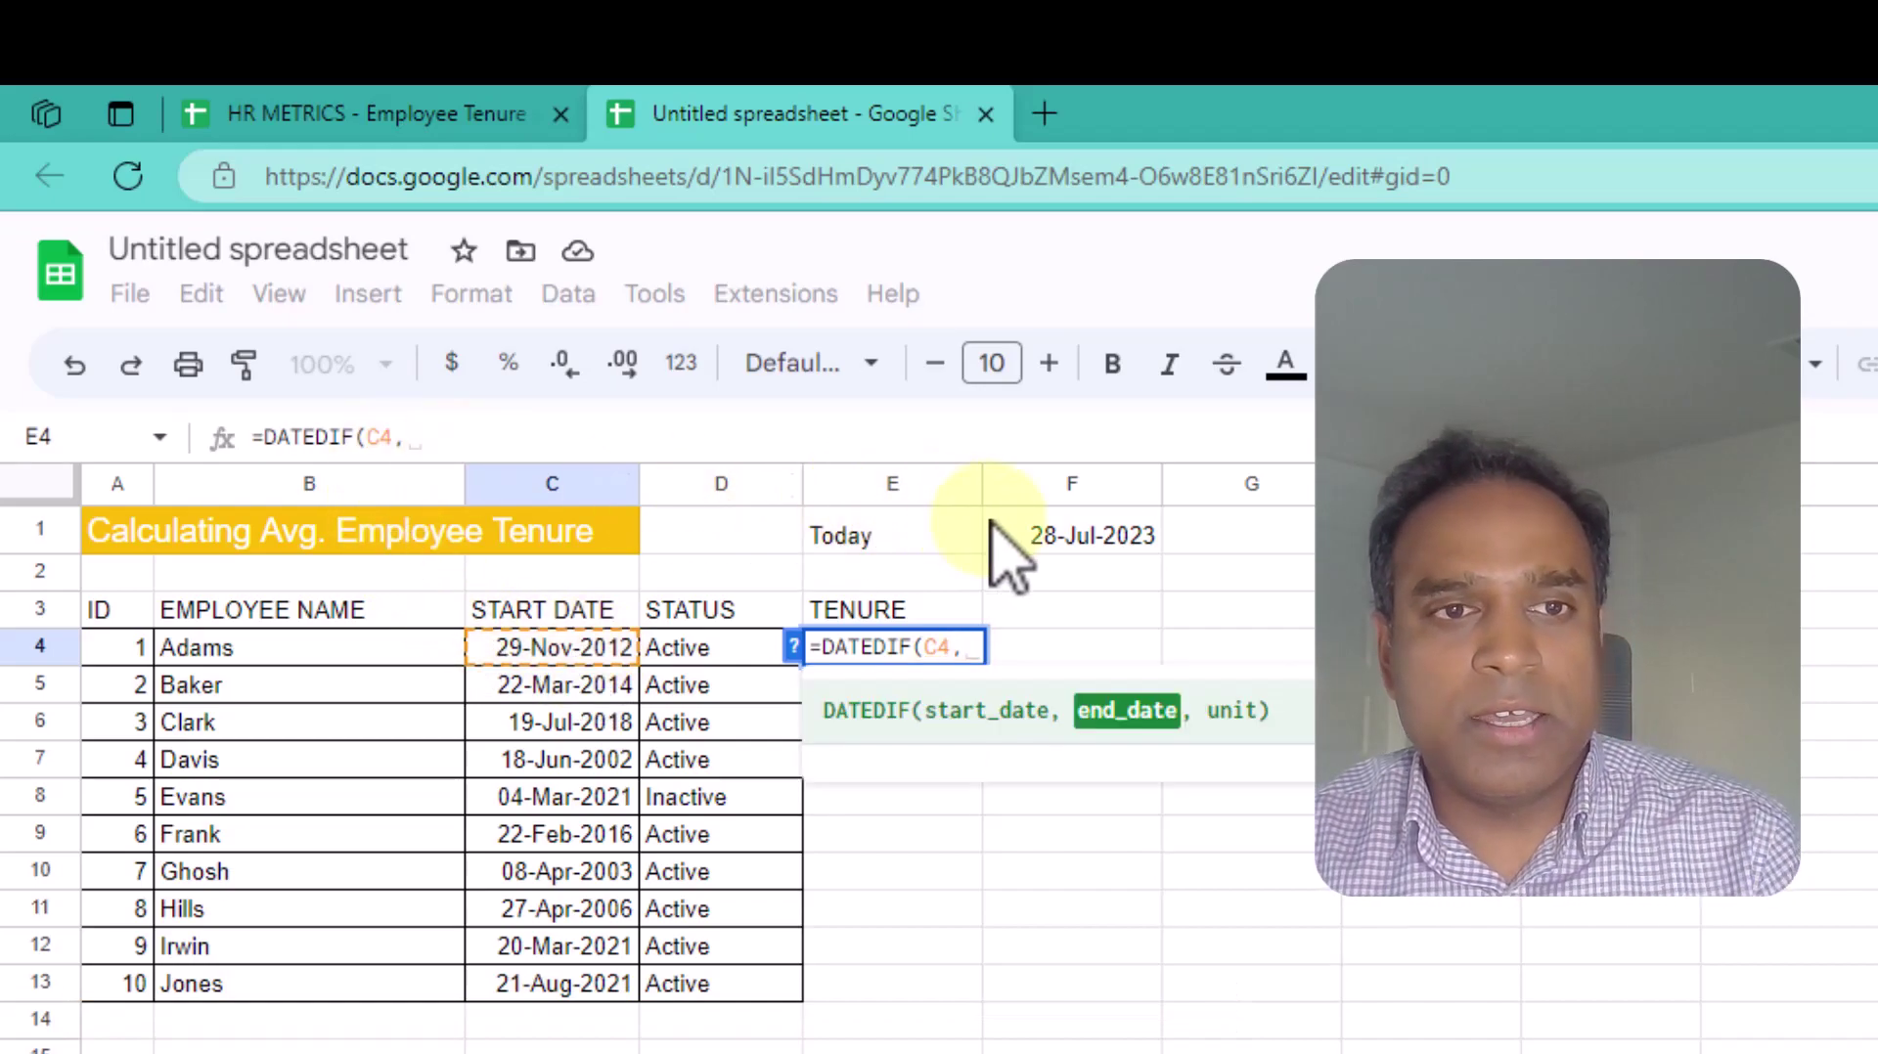
click(1039, 538)
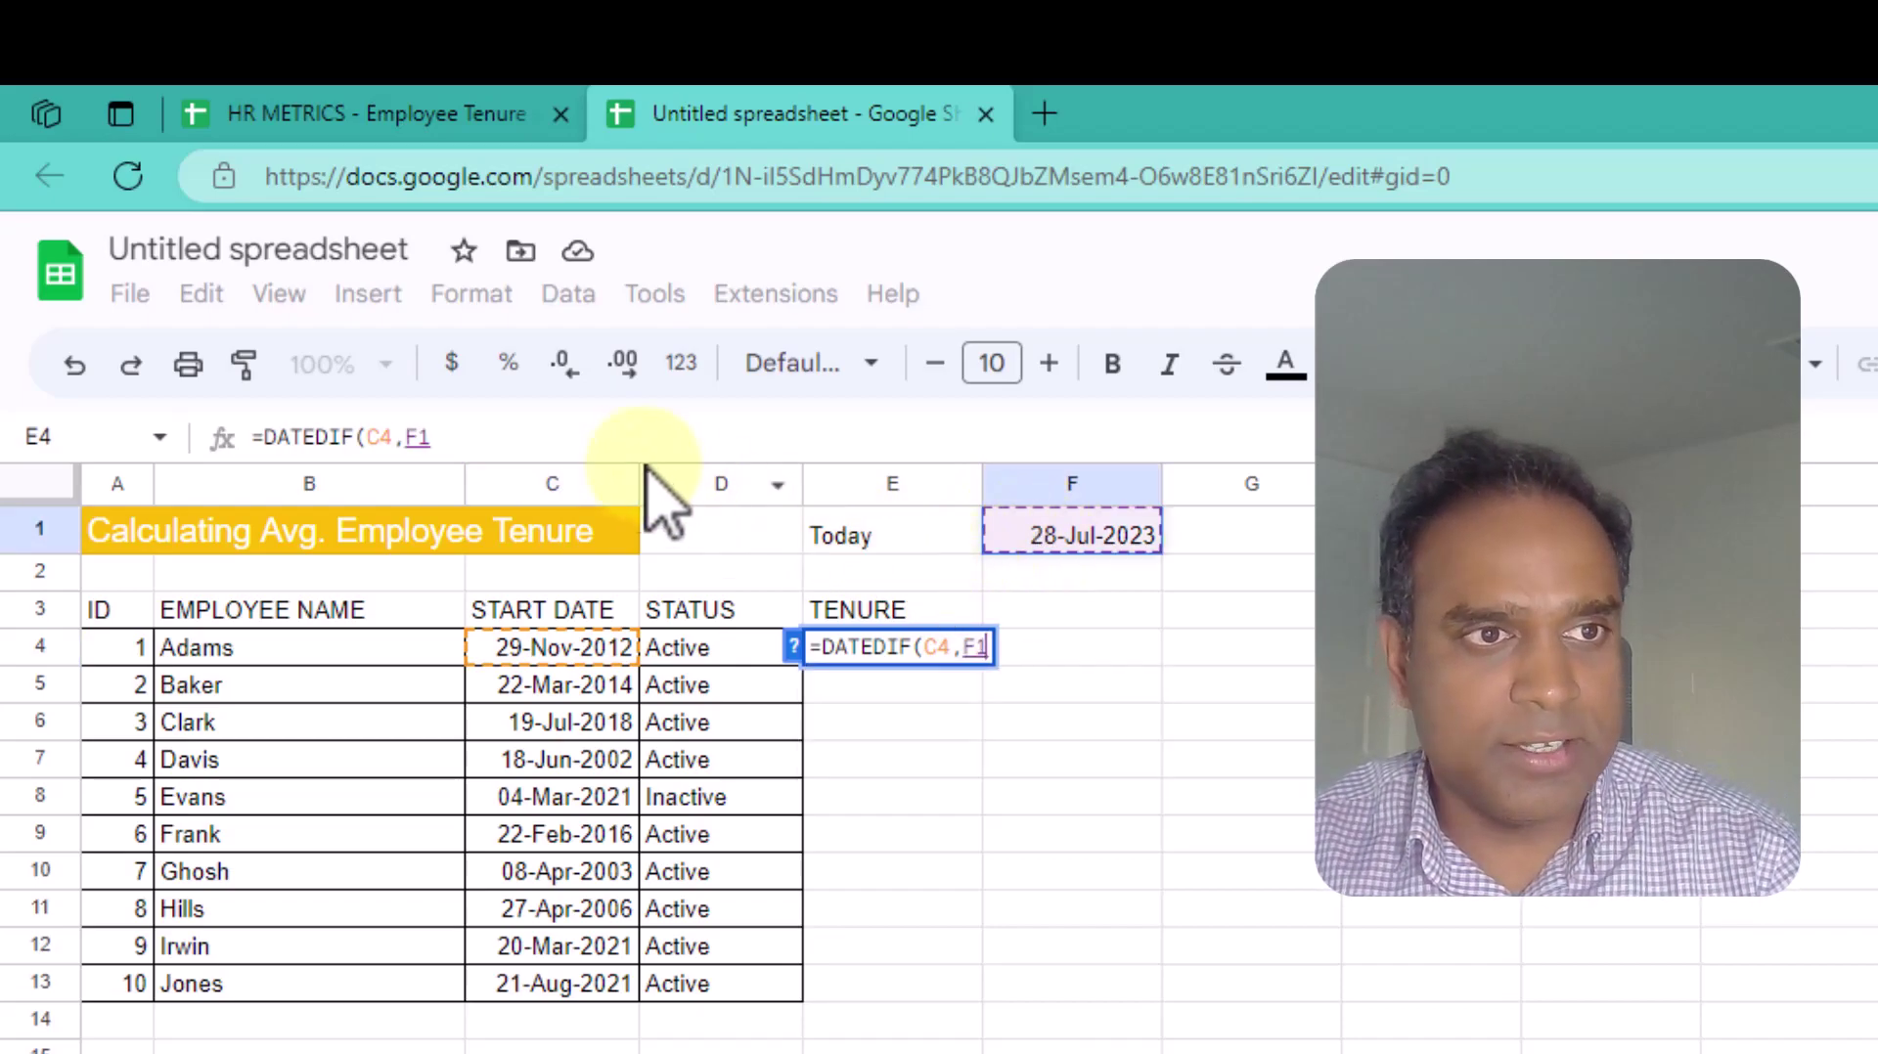
click(460, 437)
key(Left)
key(Left)
text($)
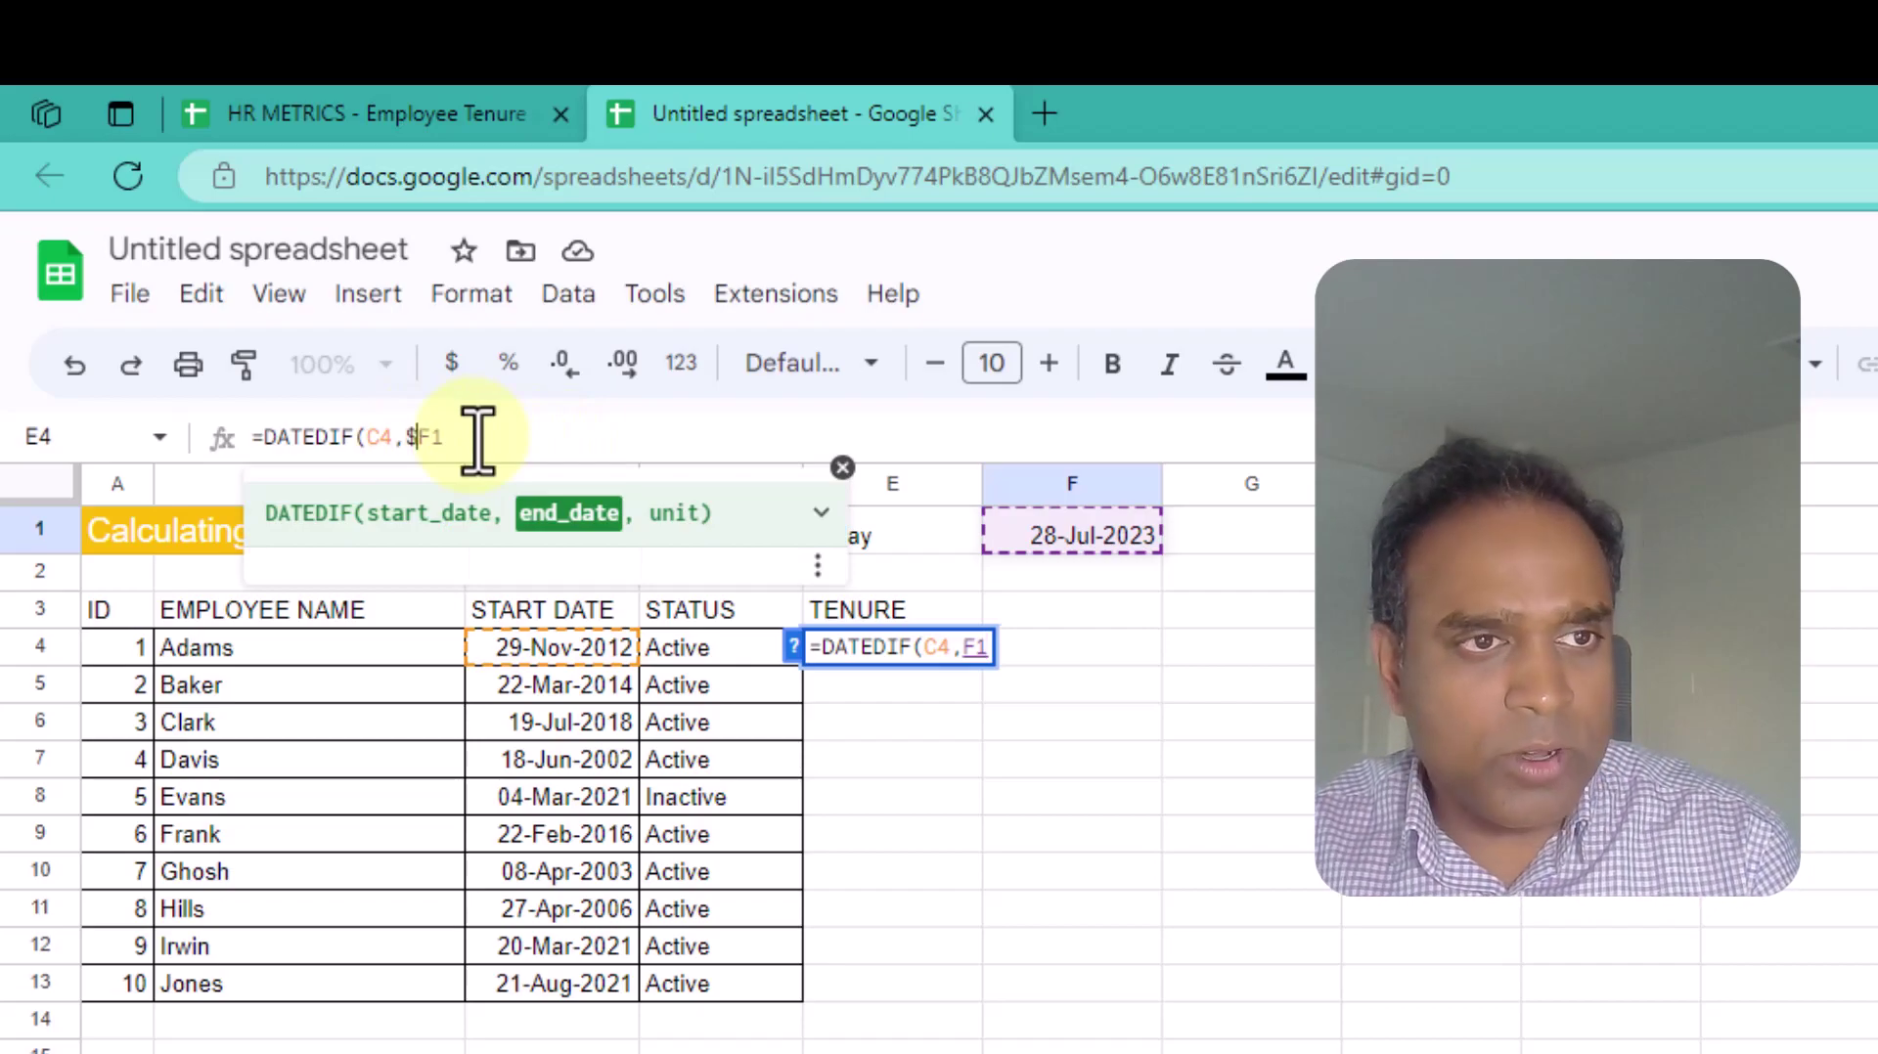
key(Right)
text($)
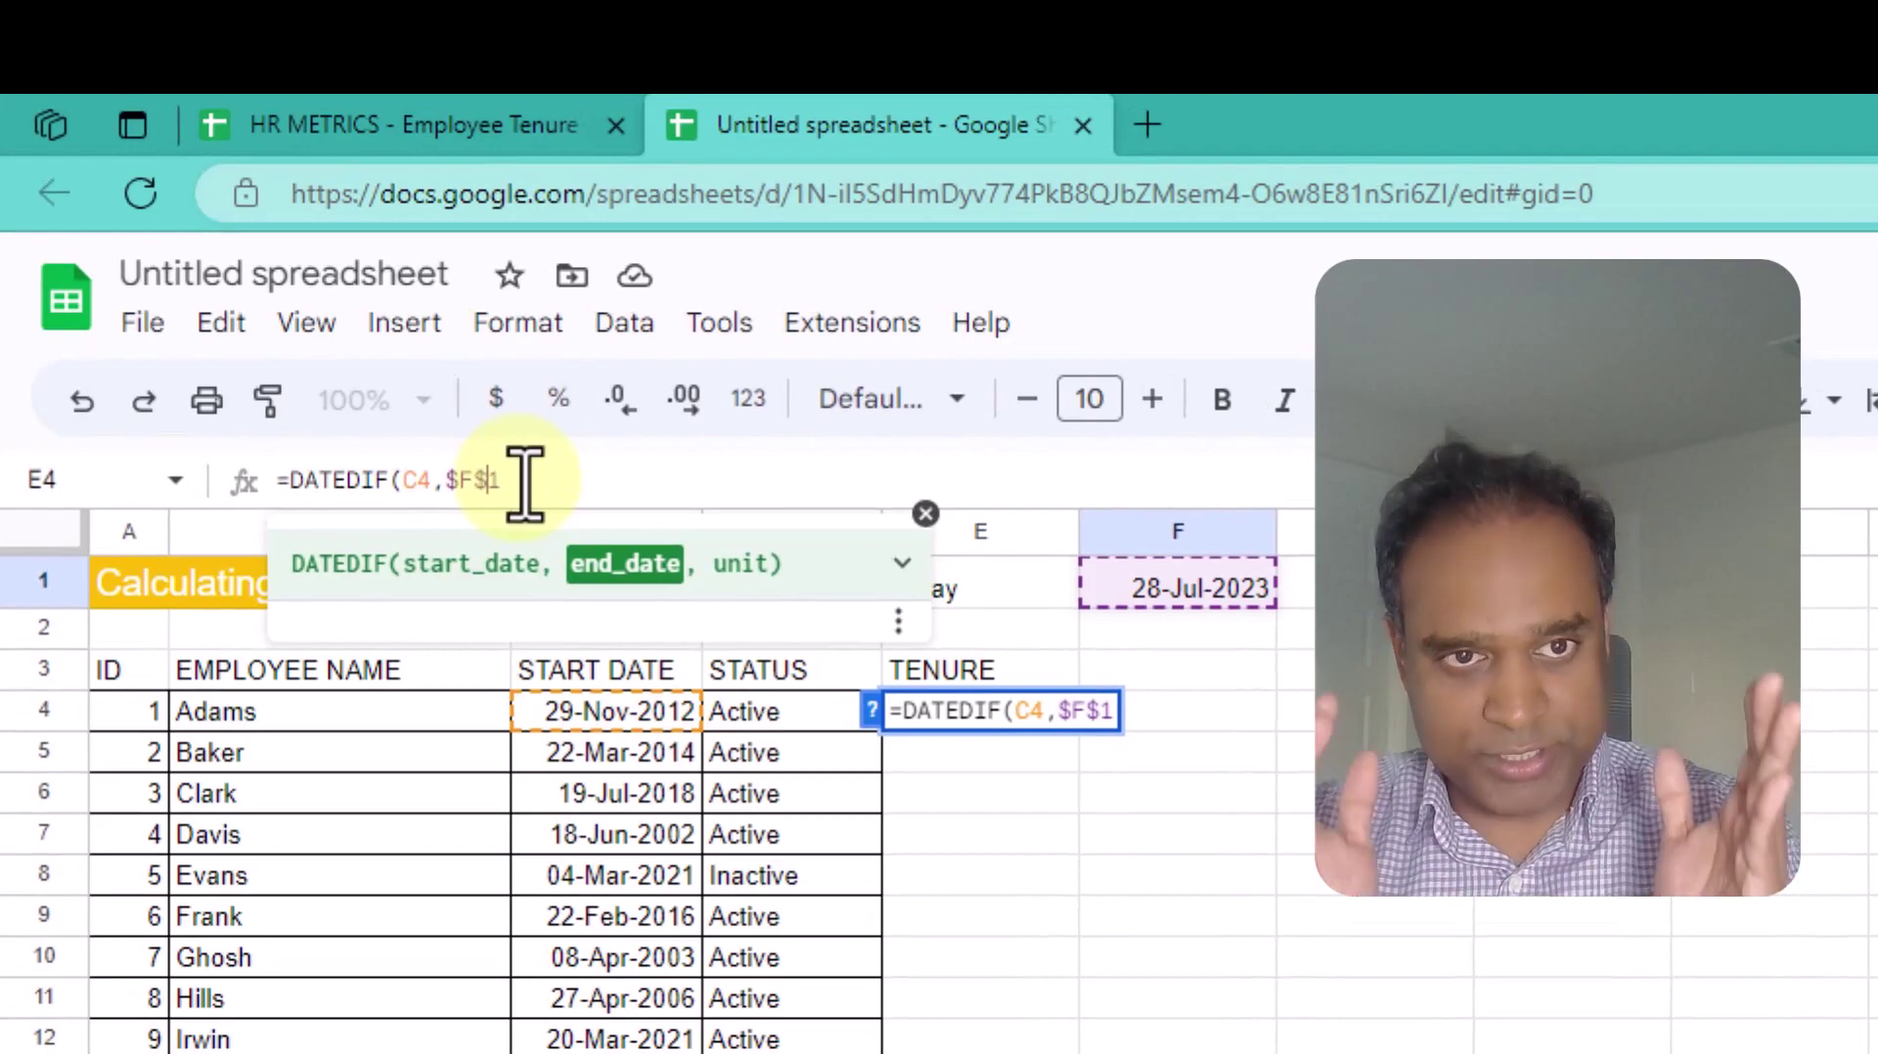
key(Right)
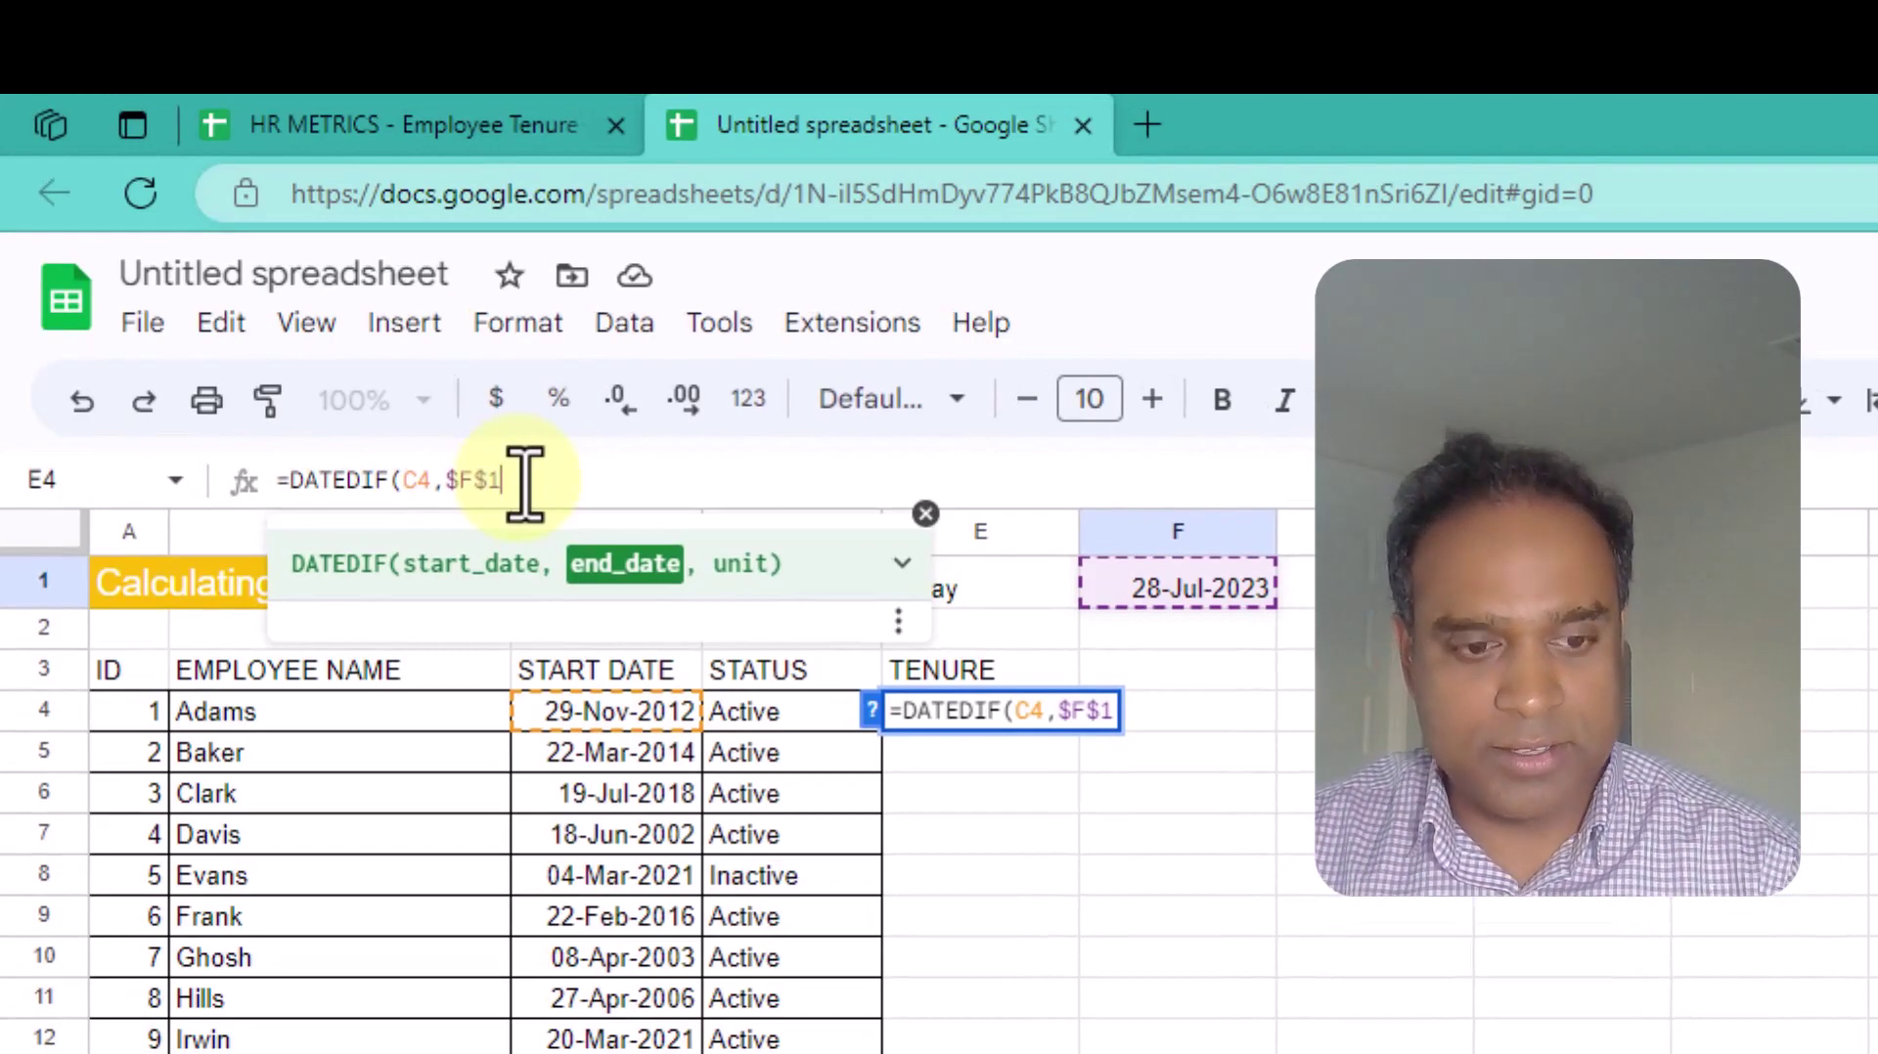
text(,)
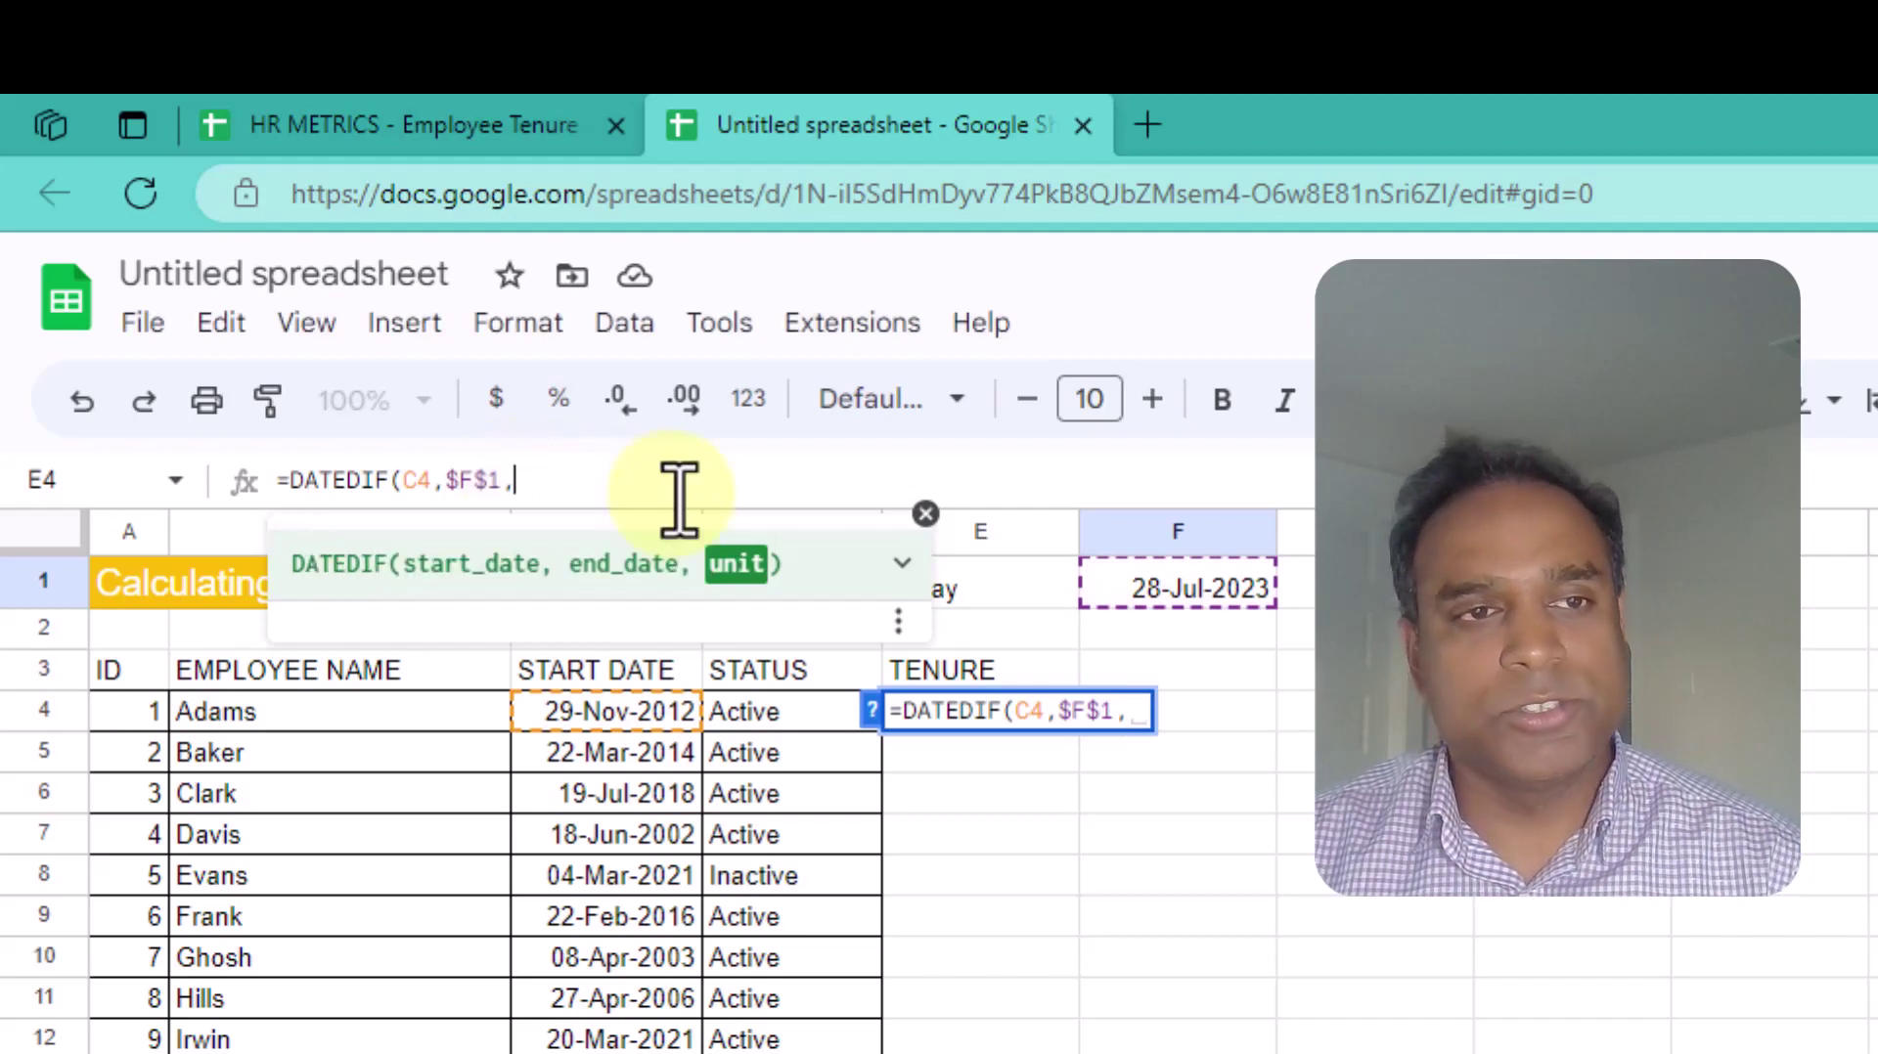
text(")
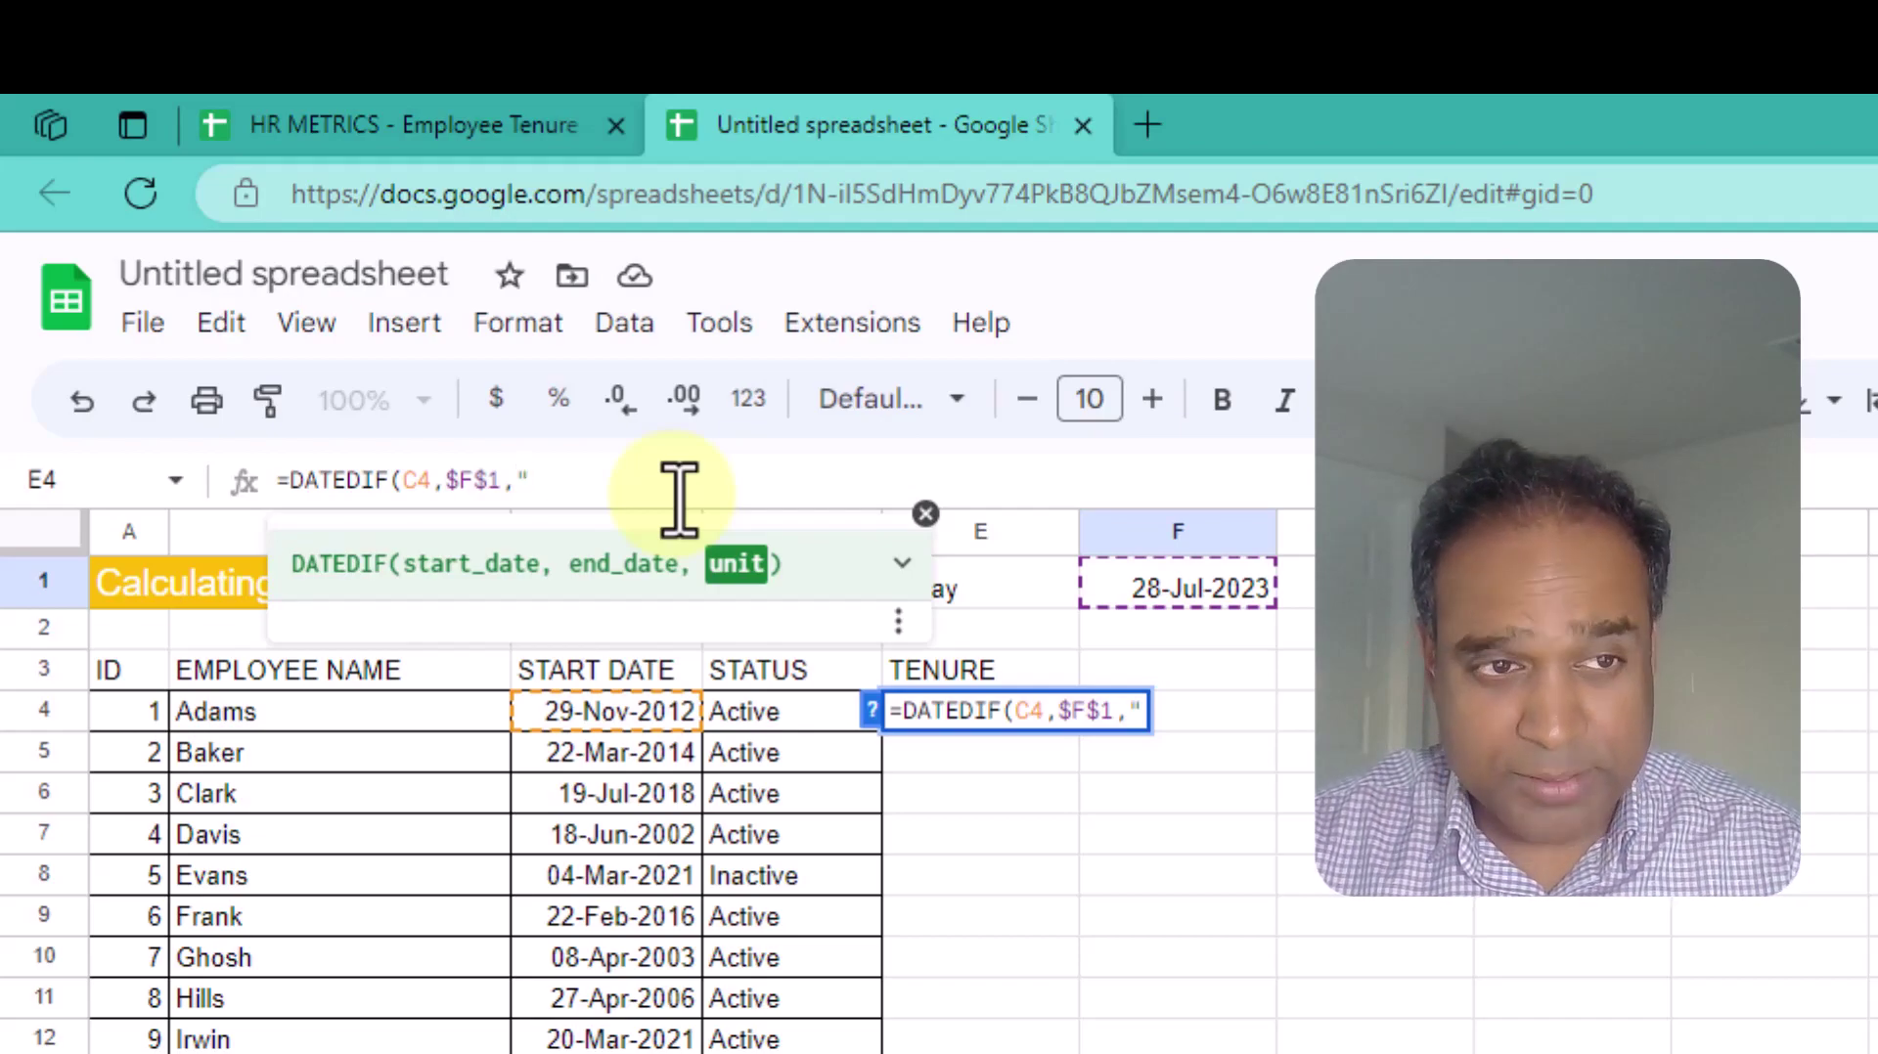
text(m)
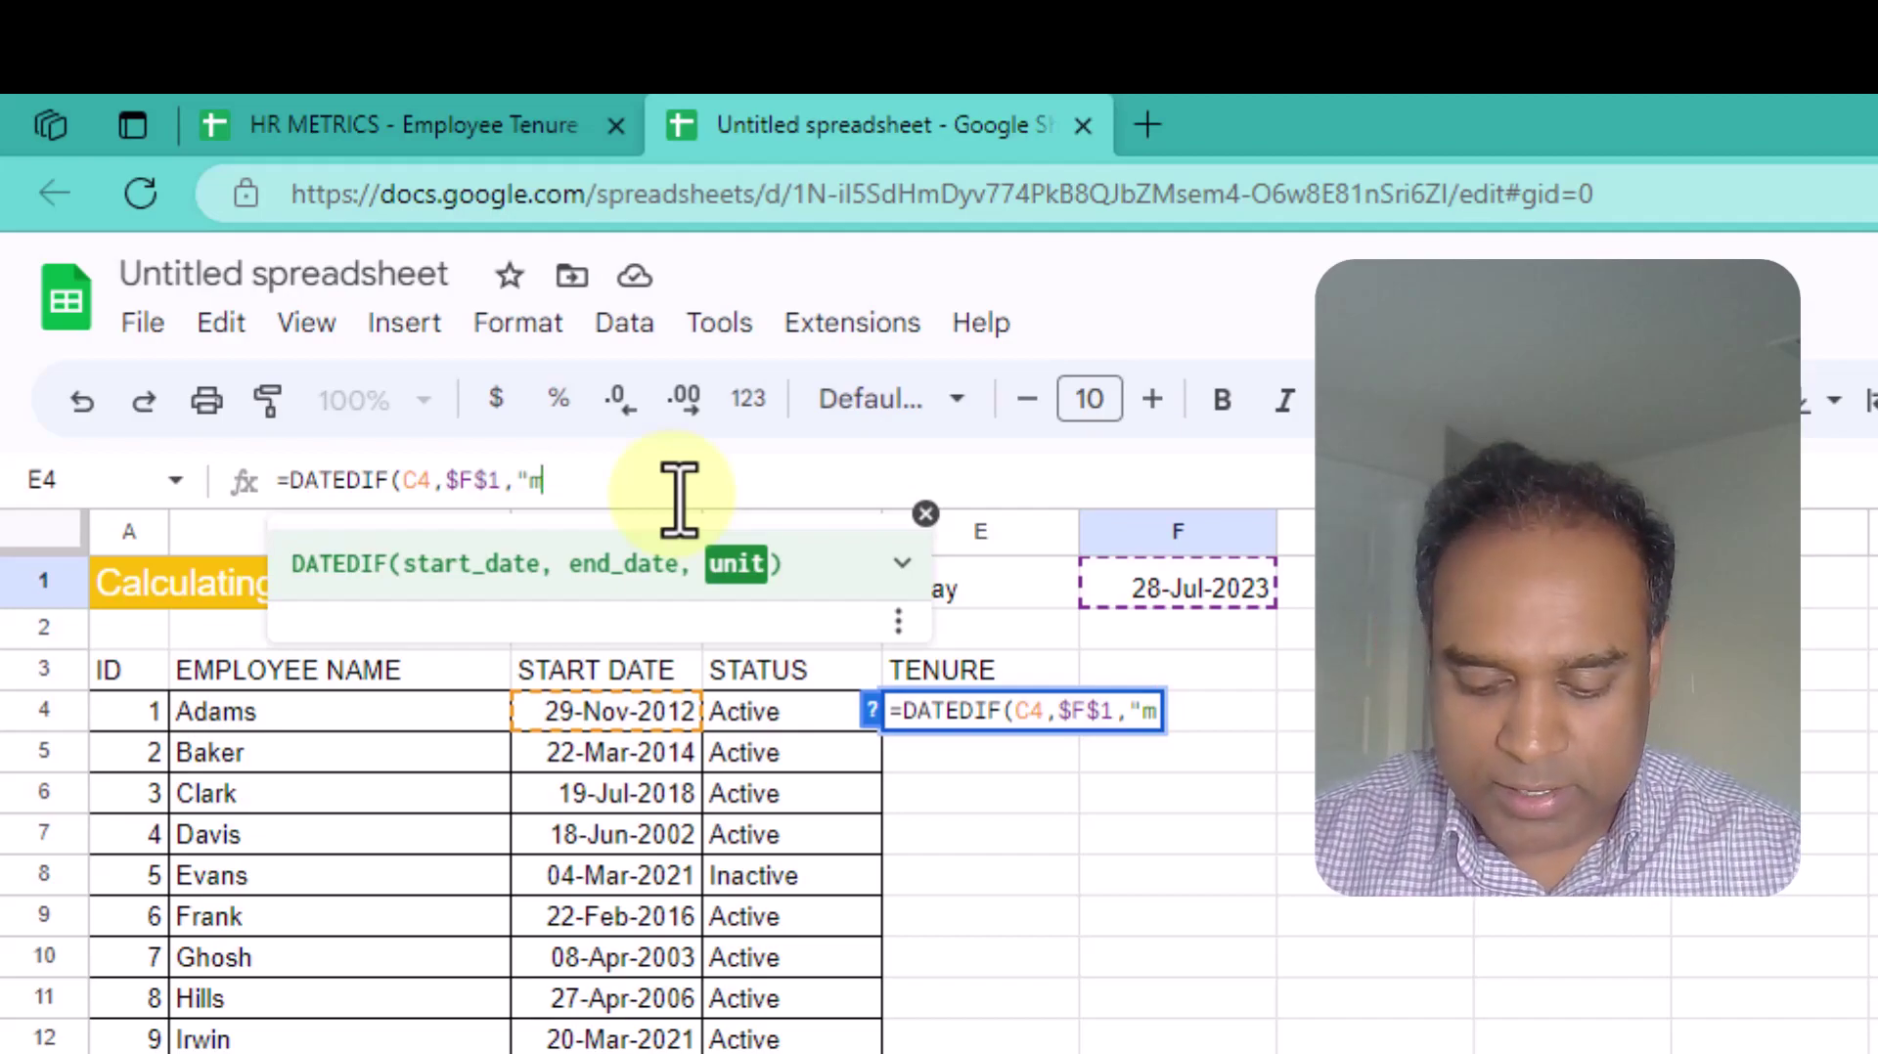
text(")
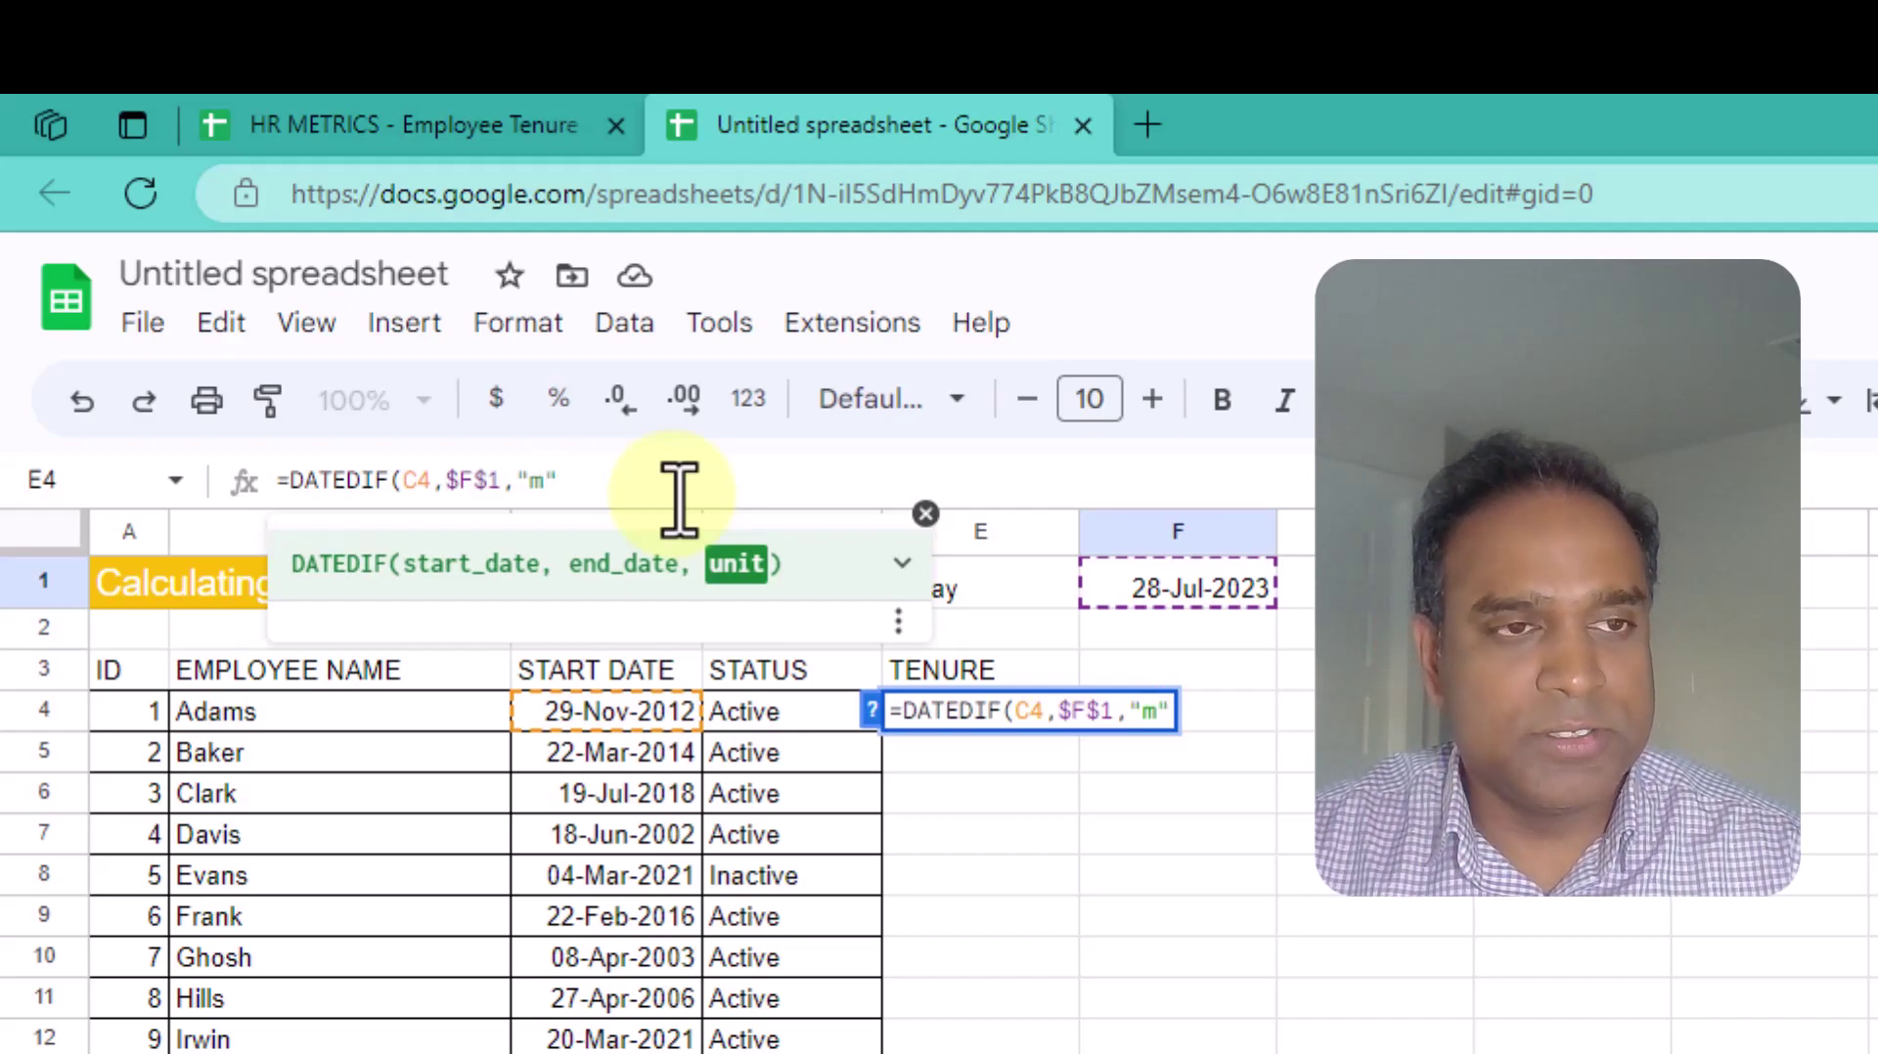
text())
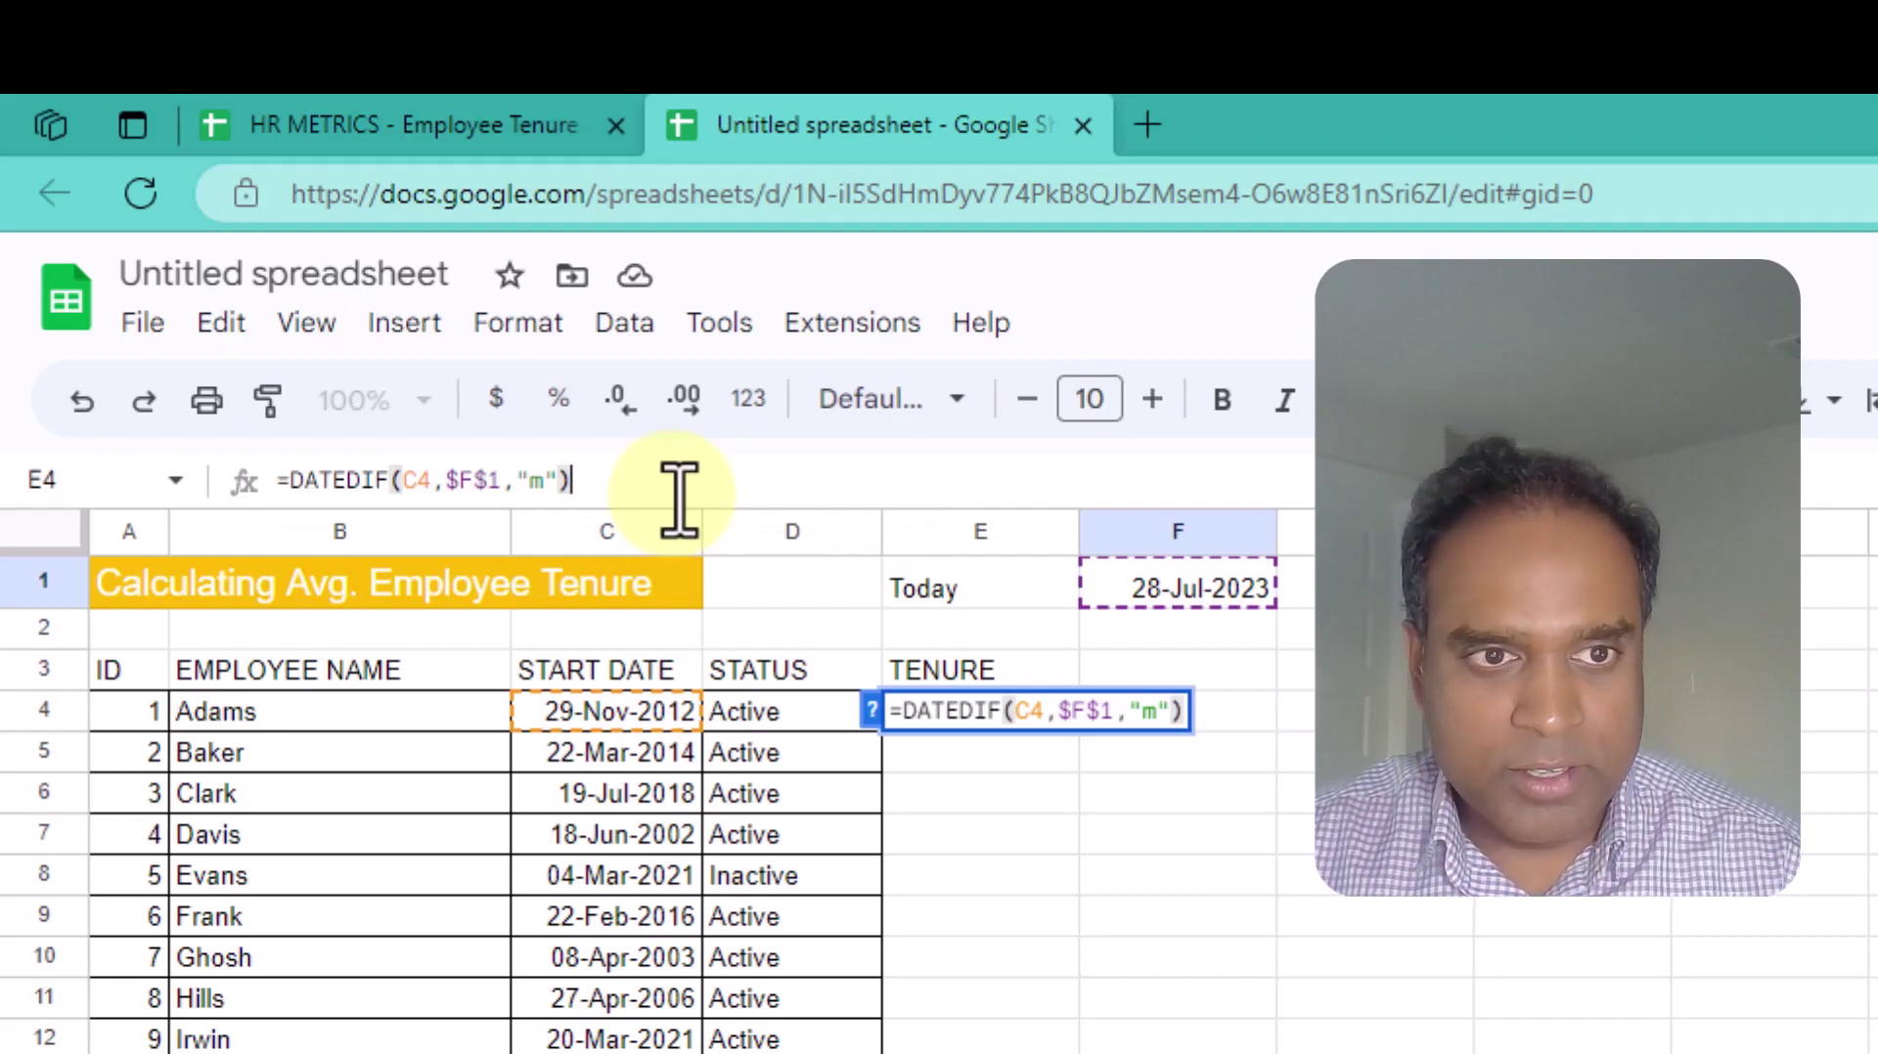
Commit E4, dismiss Auto Fill, and divide the month count by 12, giving 10.58333333
key(Return)
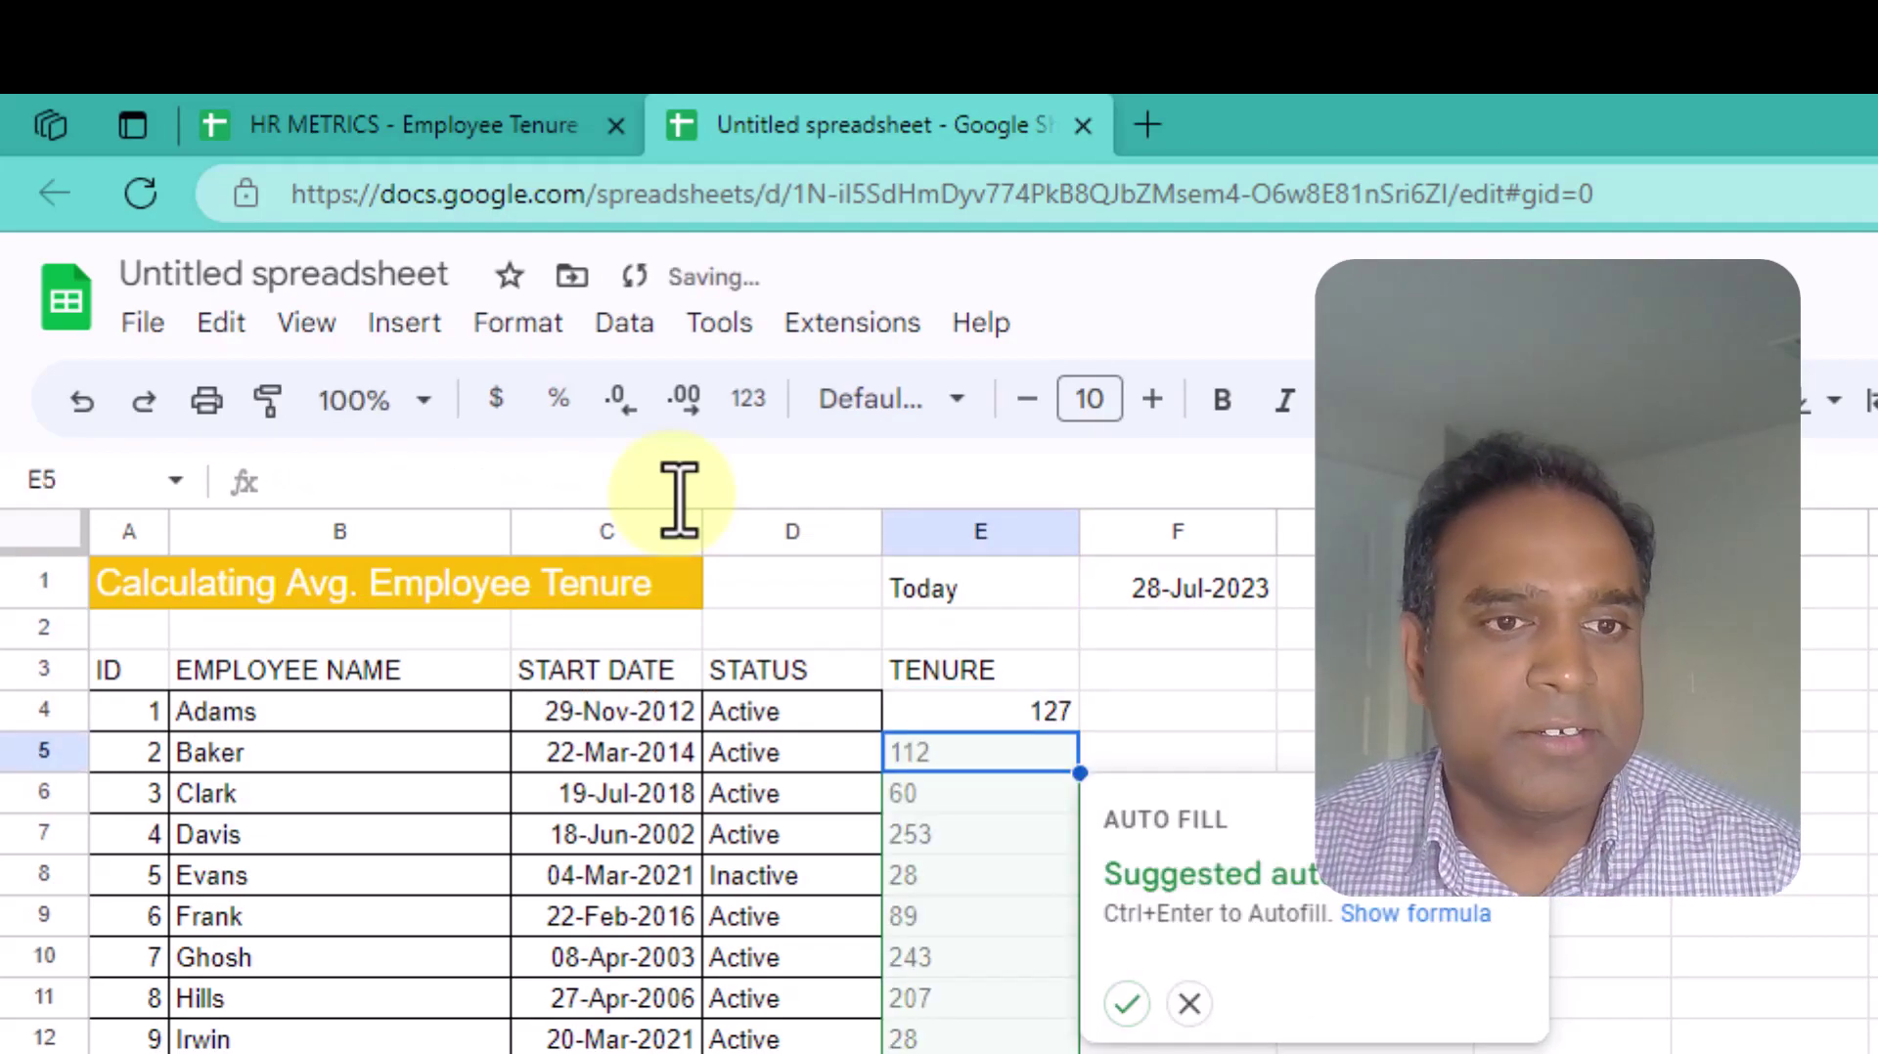
click(1189, 1004)
click(1032, 719)
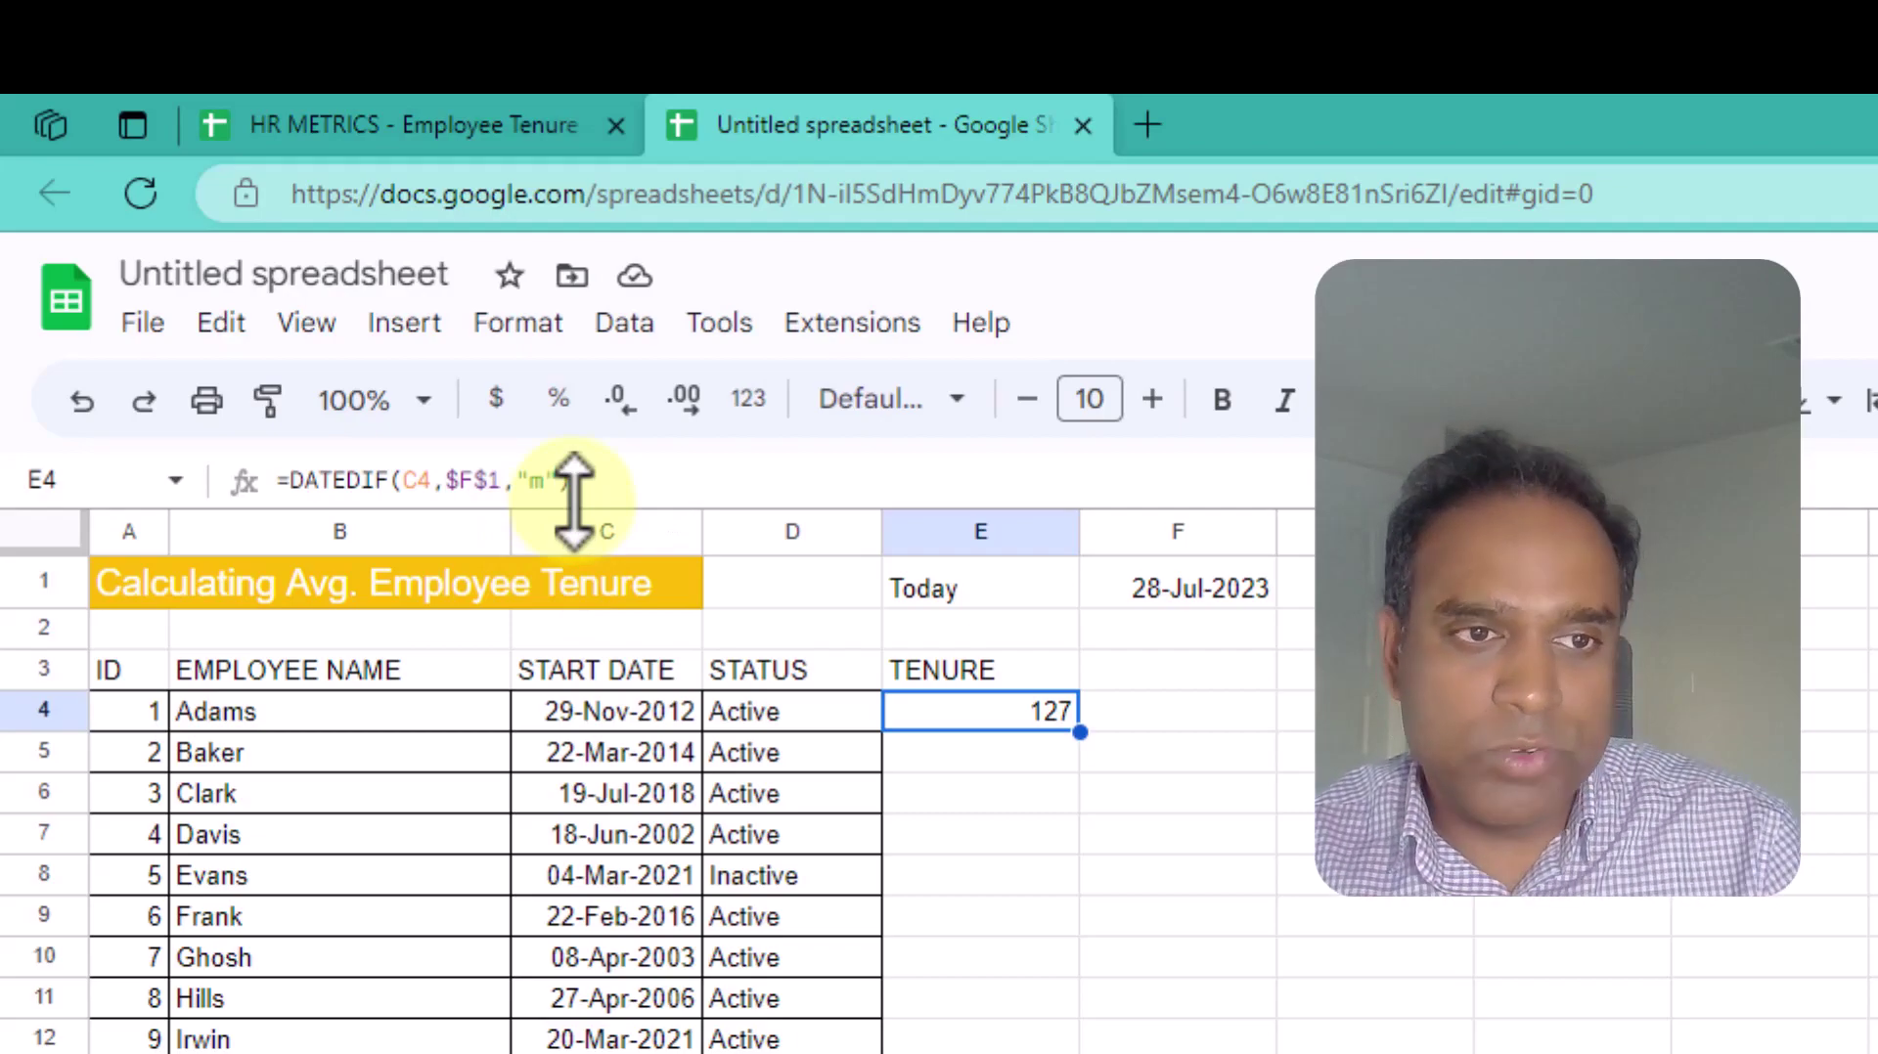
click(415, 486)
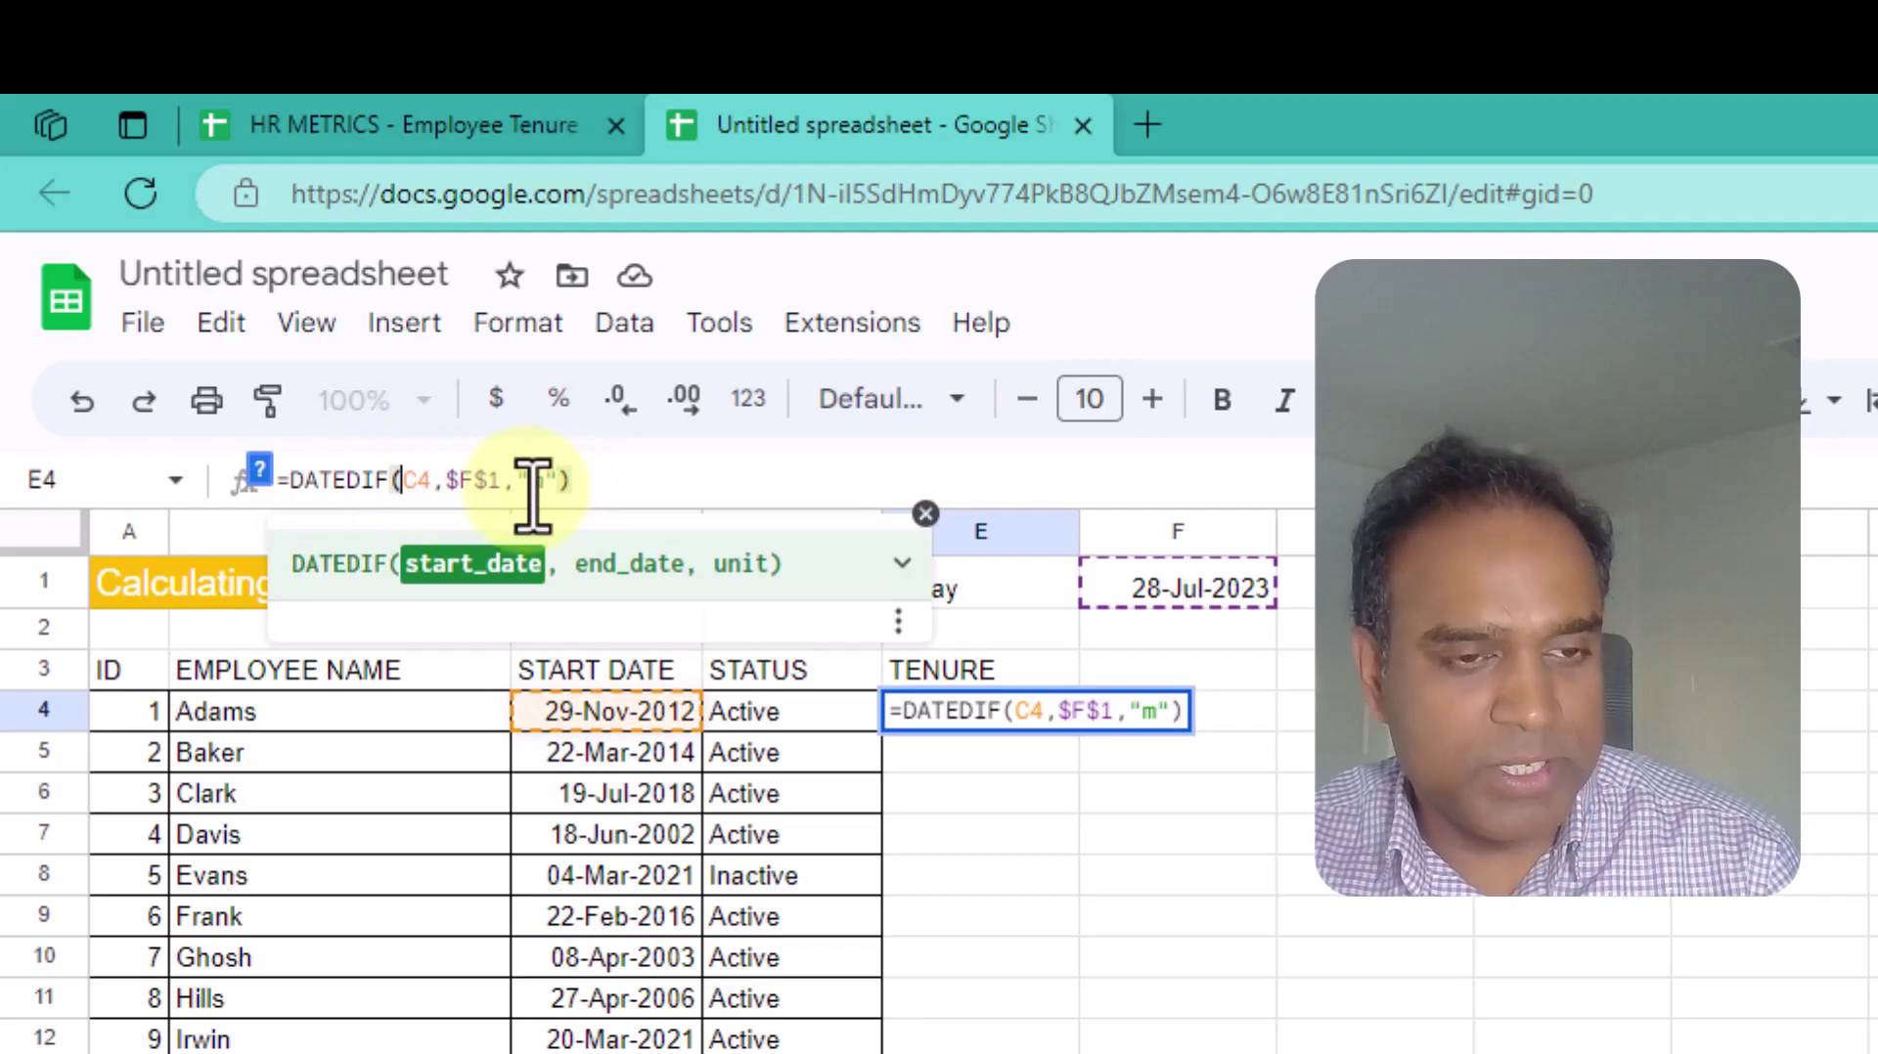
key(Escape)
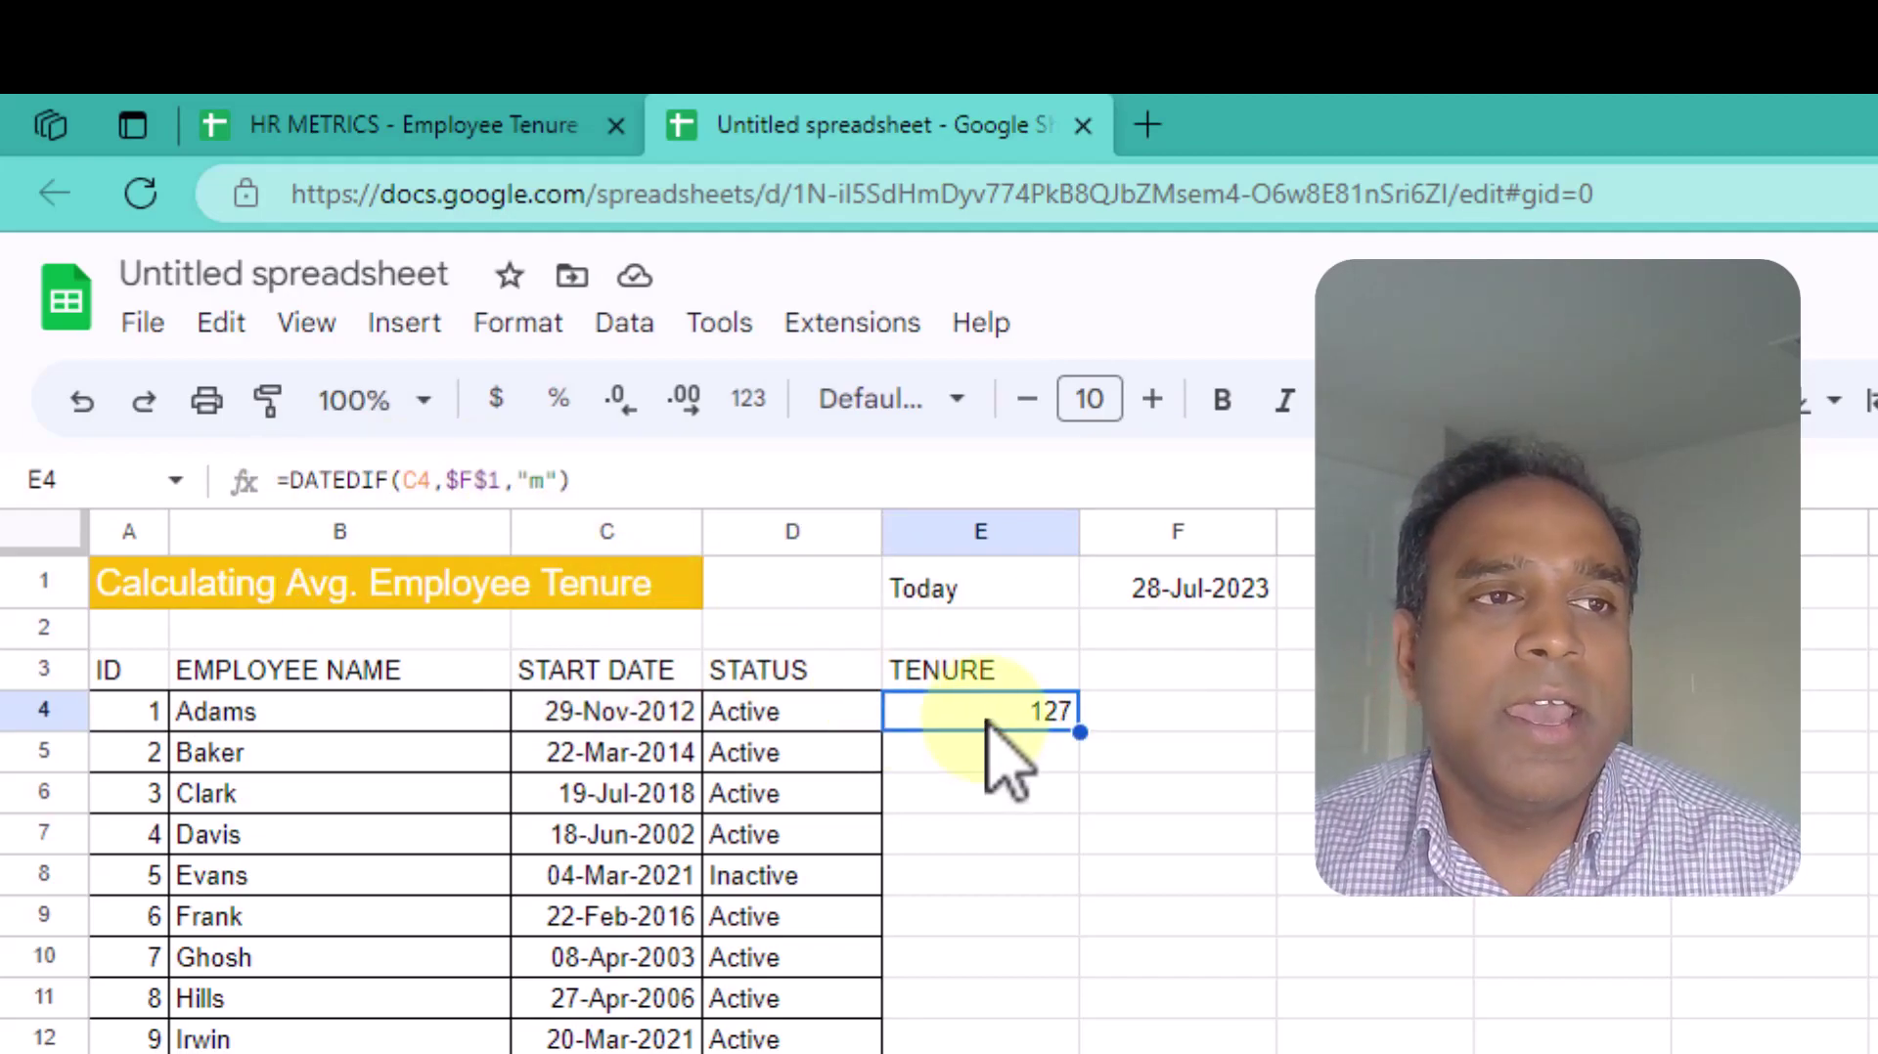
click(678, 486)
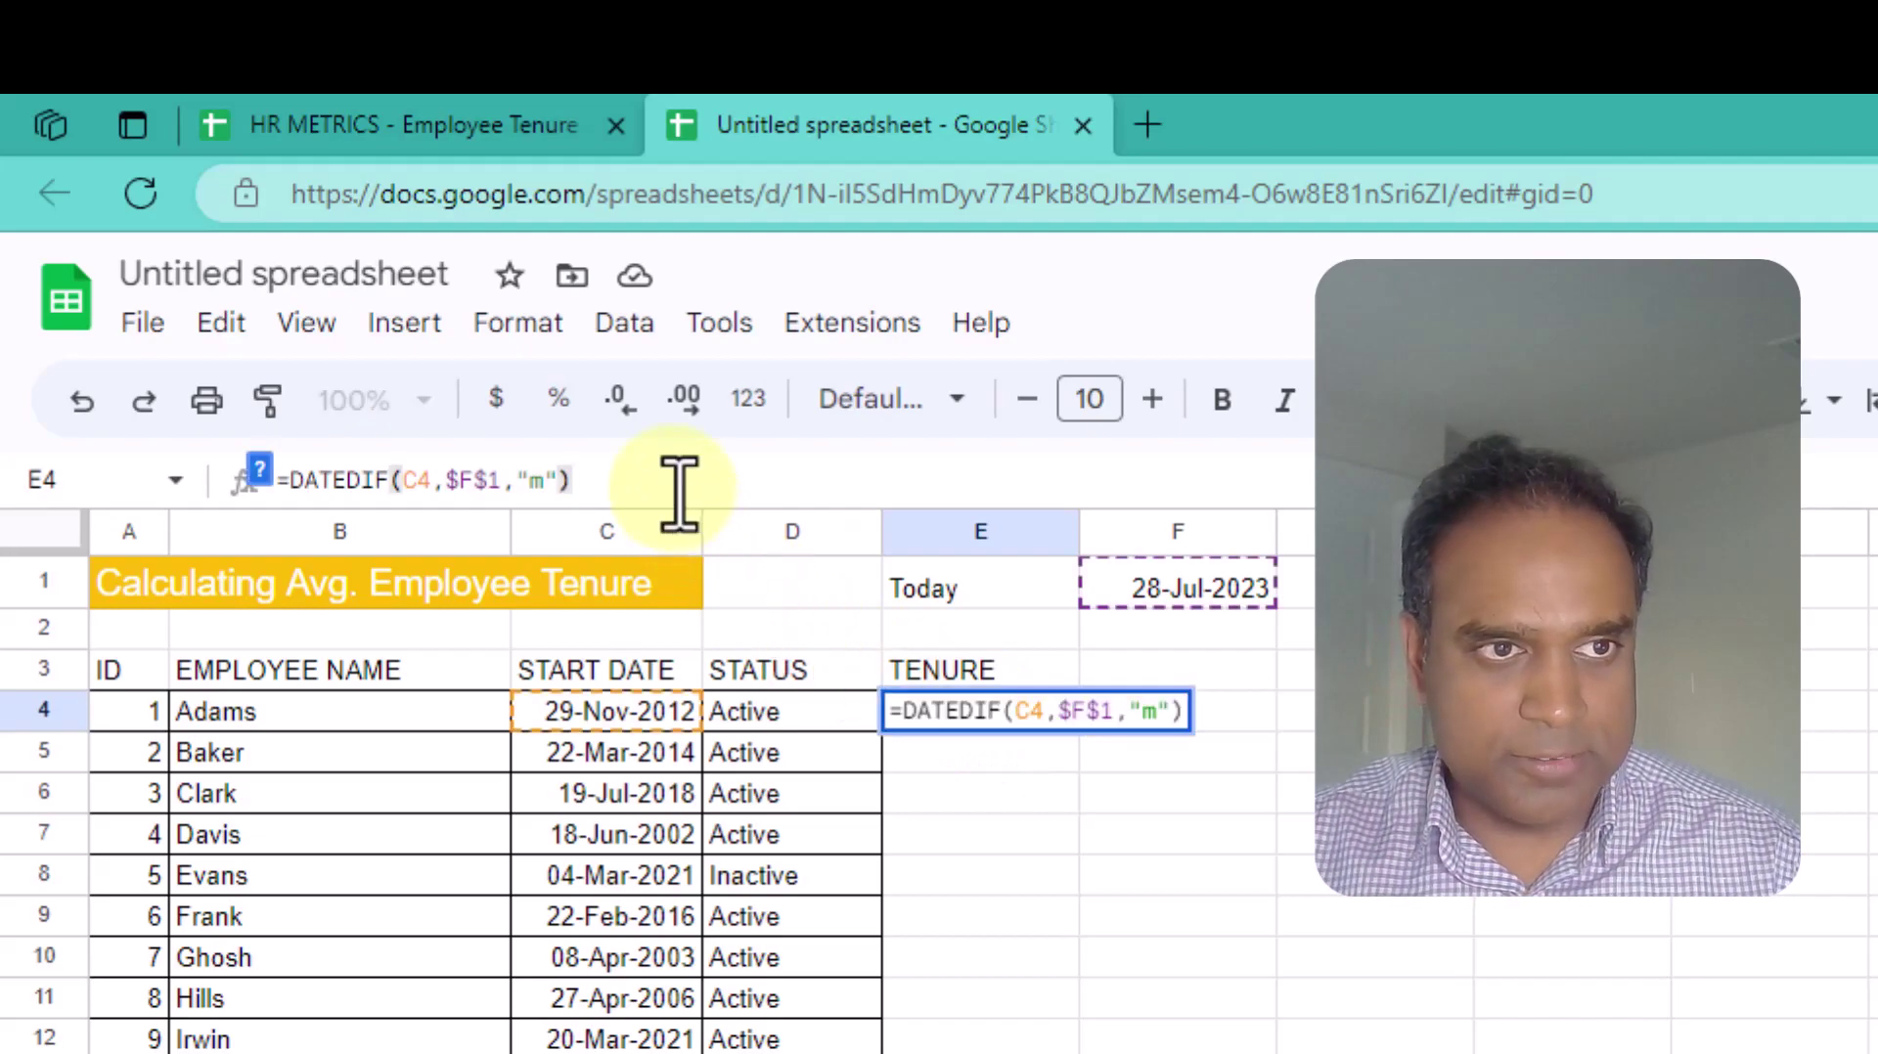
text(/)
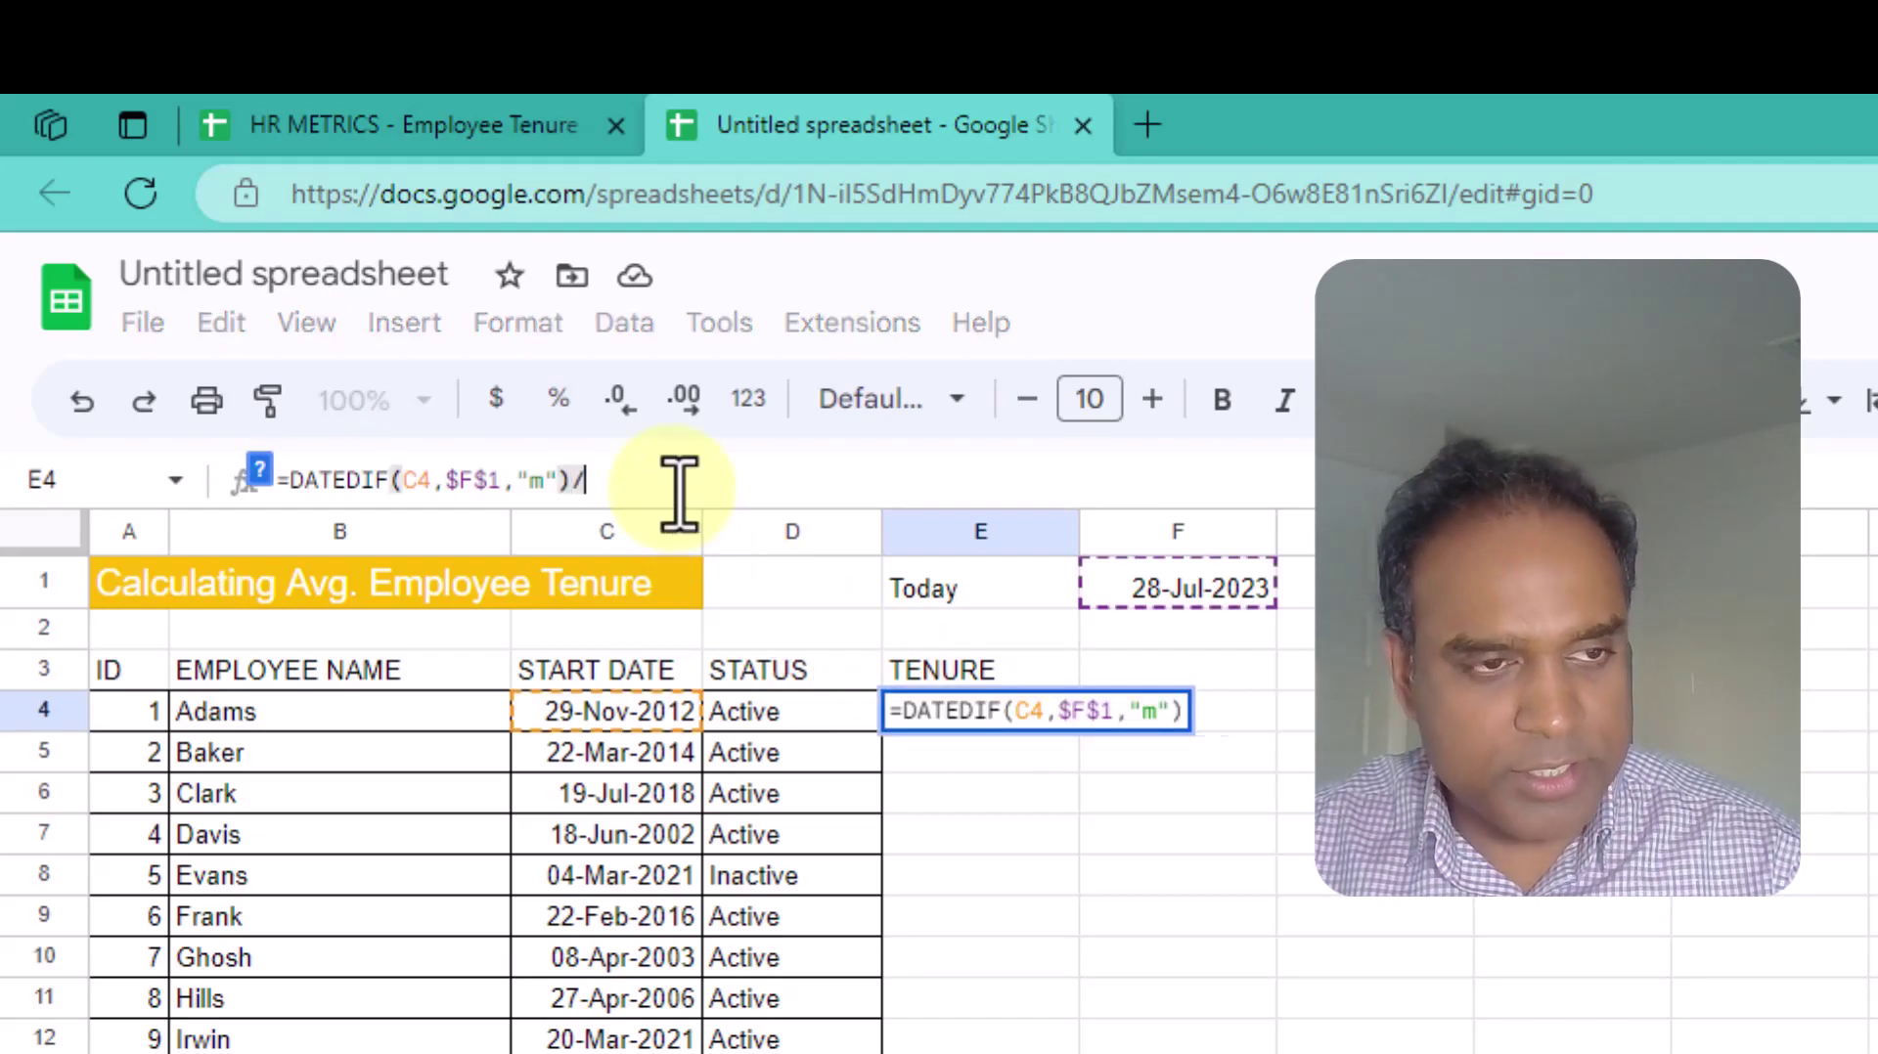
text(12)
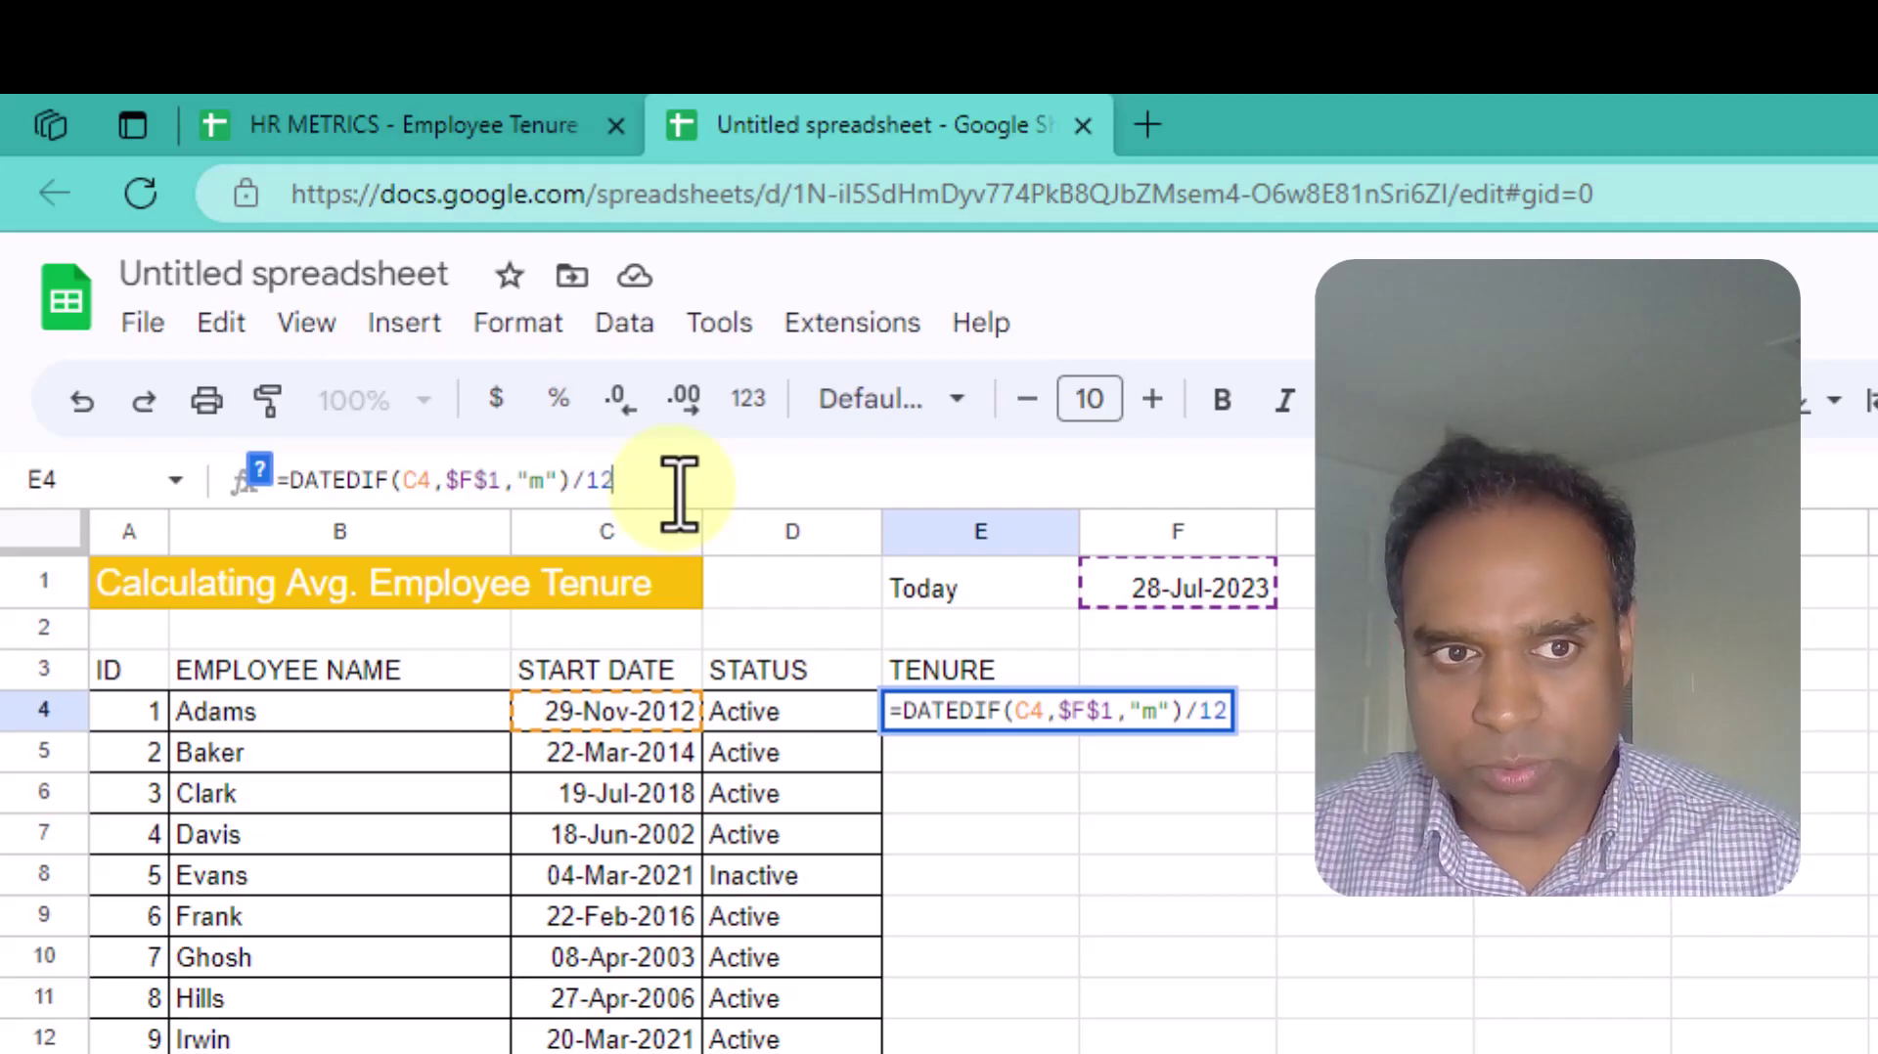
key(Return)
Wrap E4's formula as =ROUND(DATEDIF(C4,$F$1,"m")/12,1)
click(968, 714)
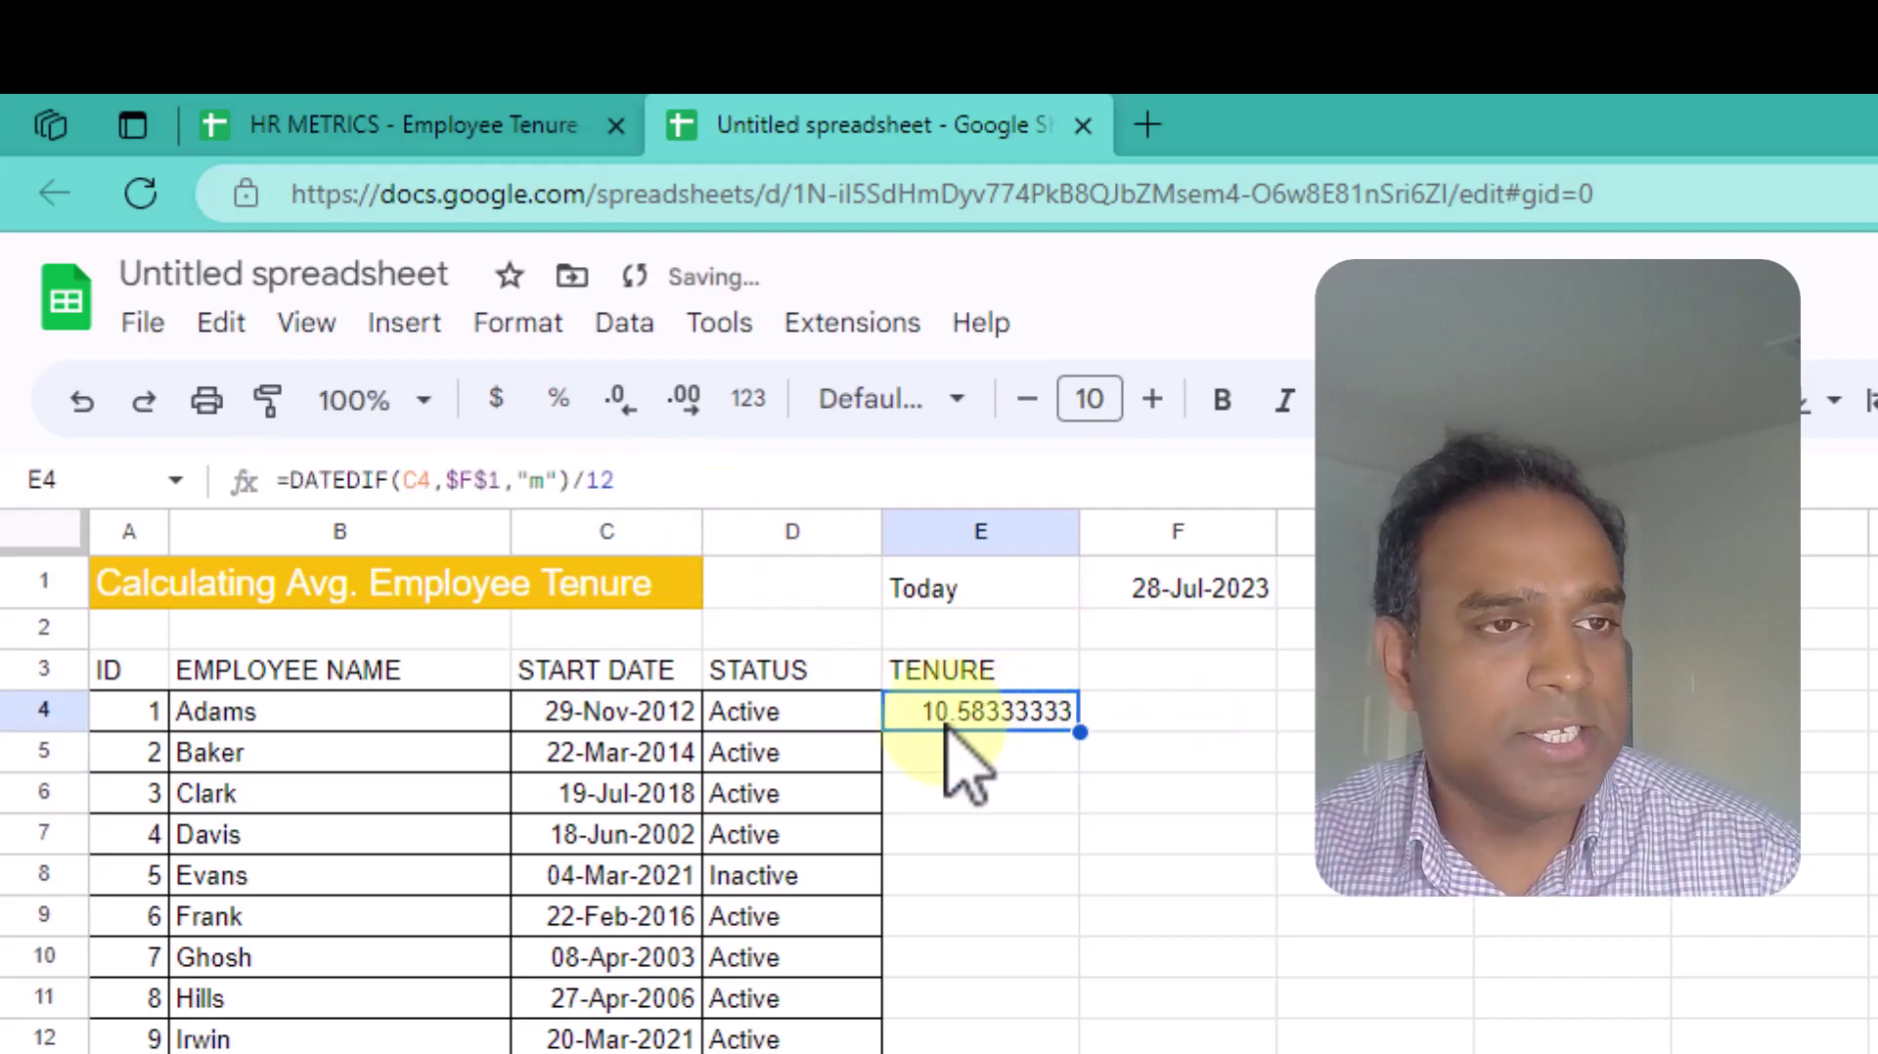
click(293, 480)
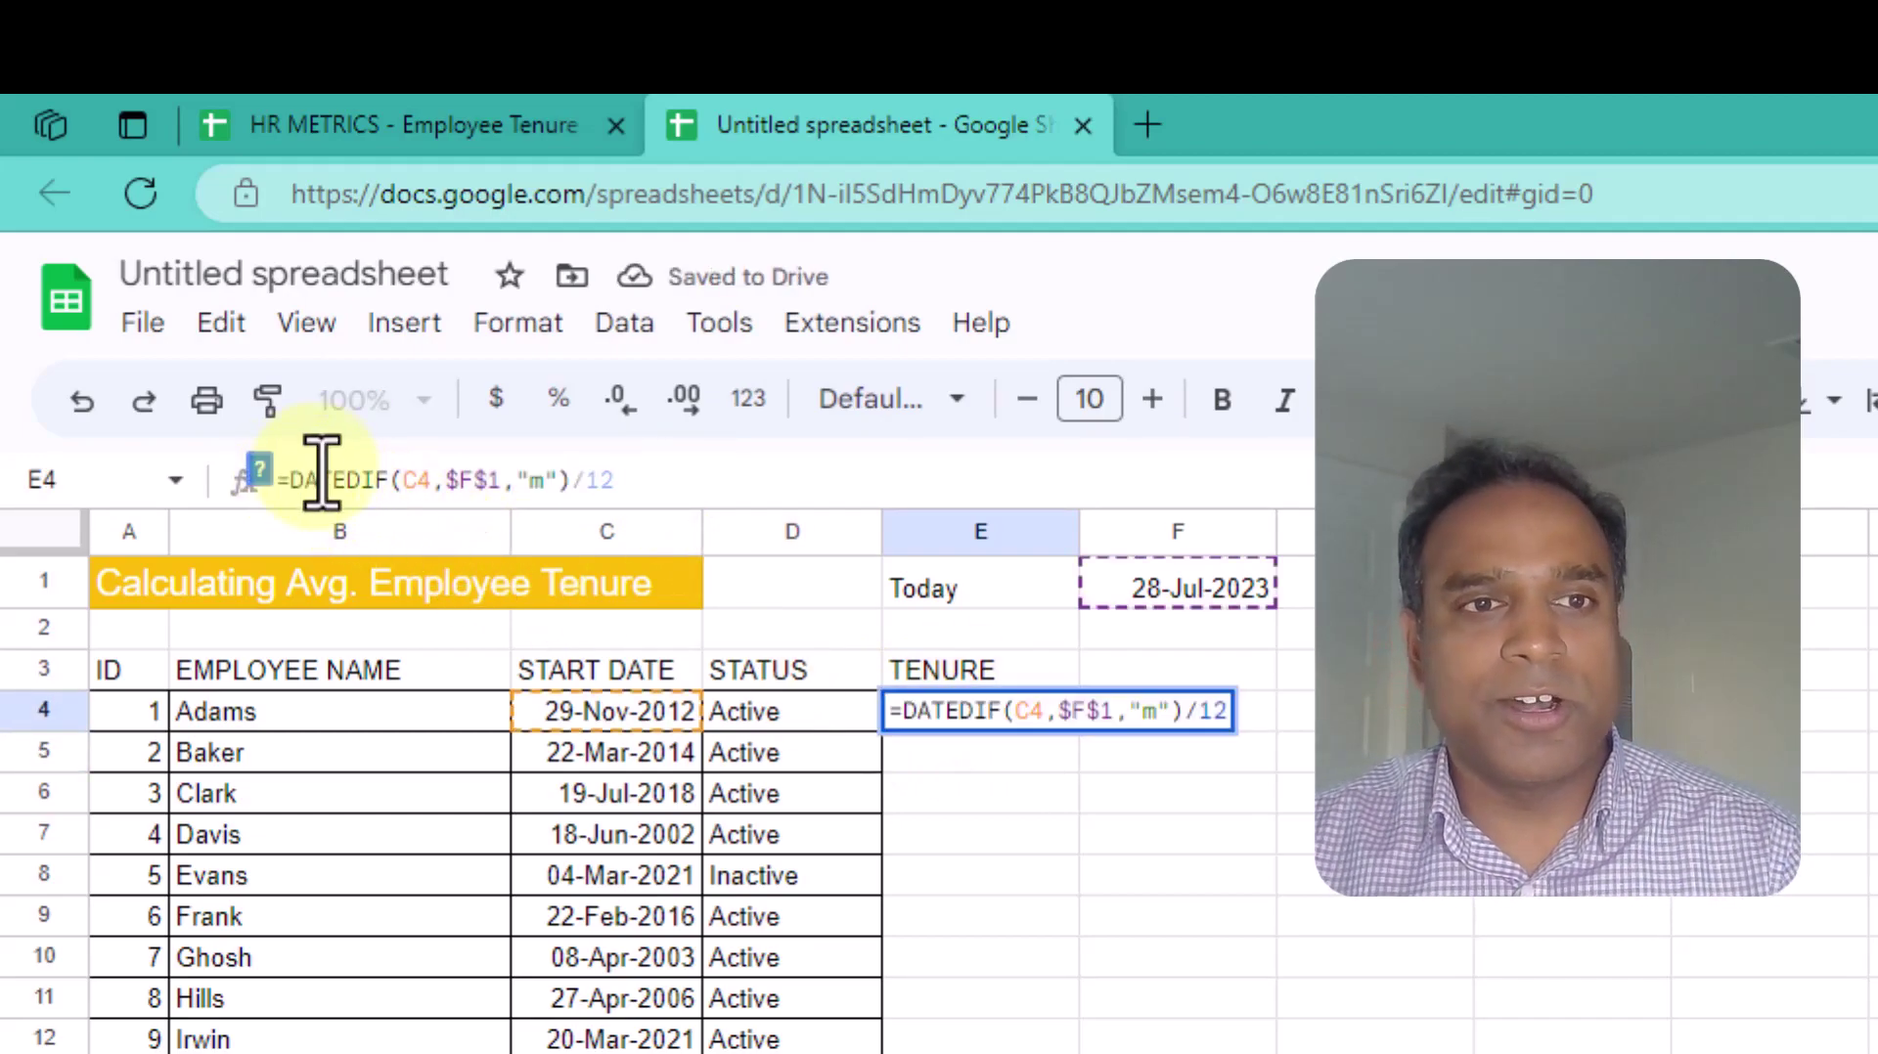
text(ROUND()
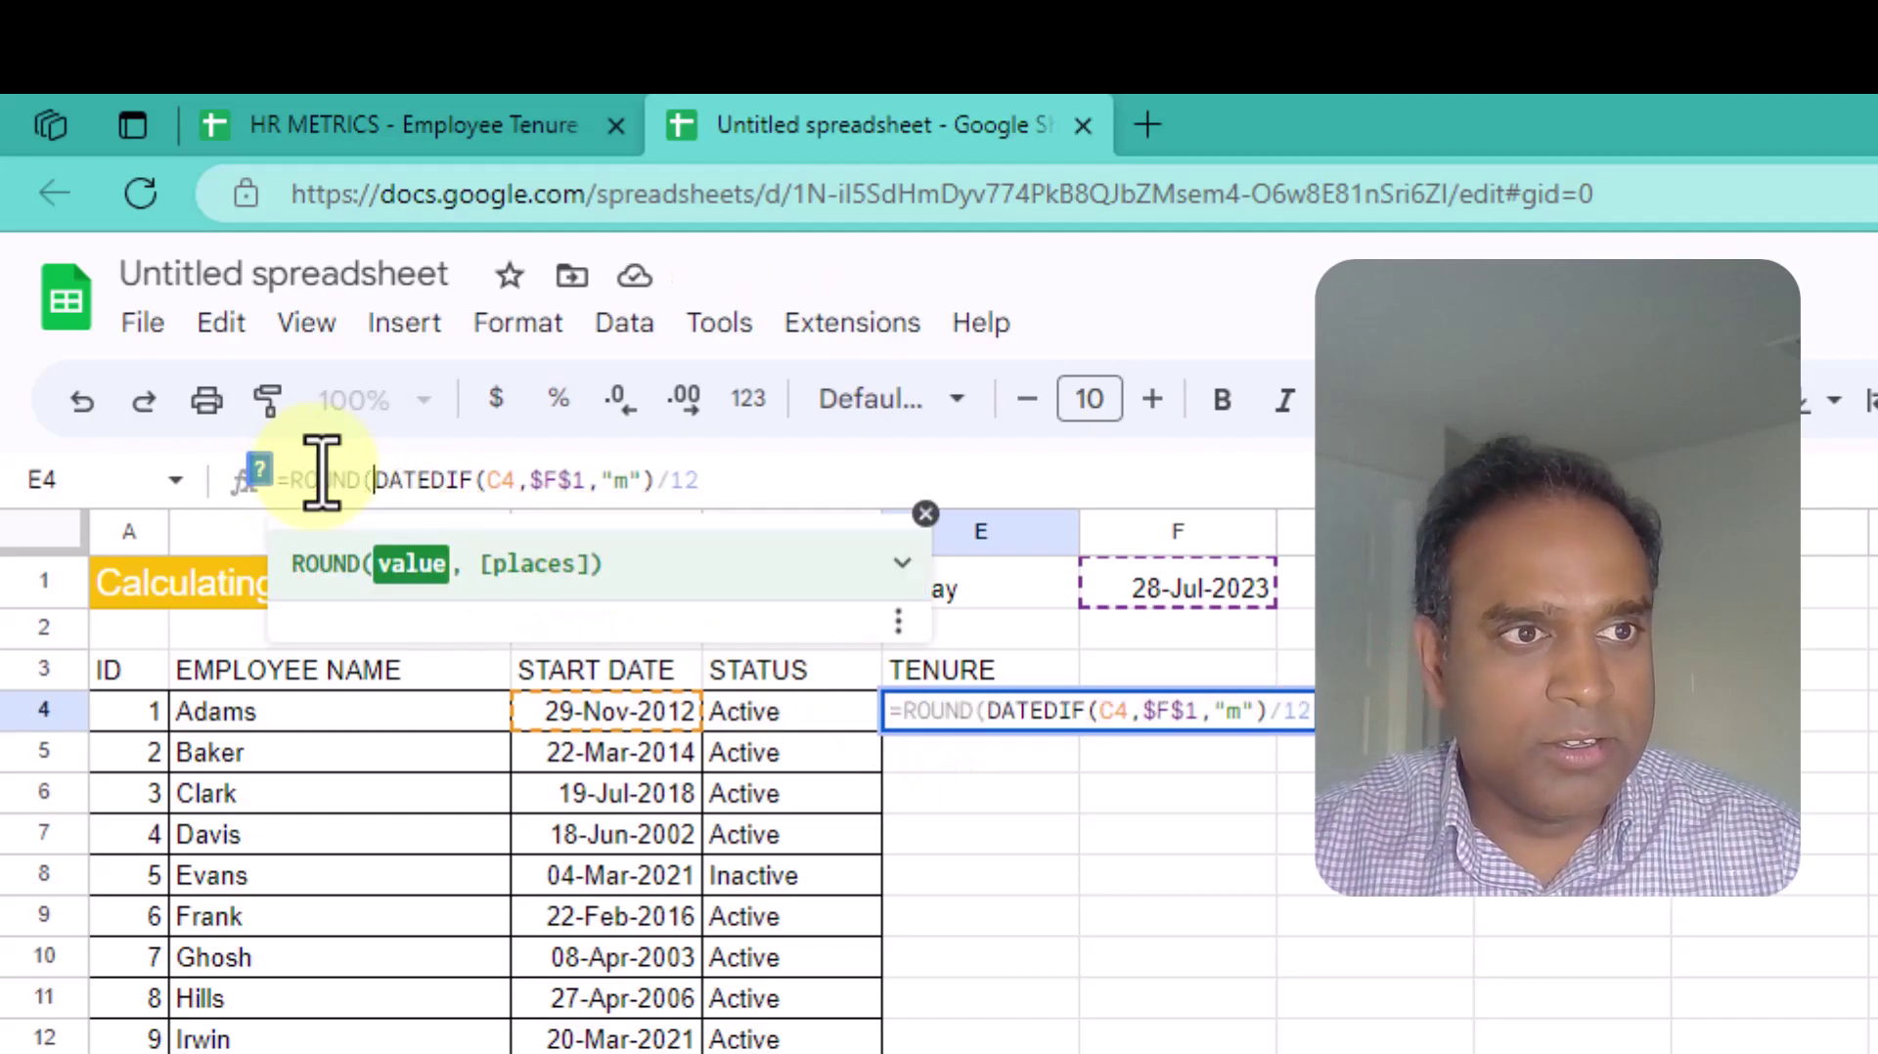
click(743, 486)
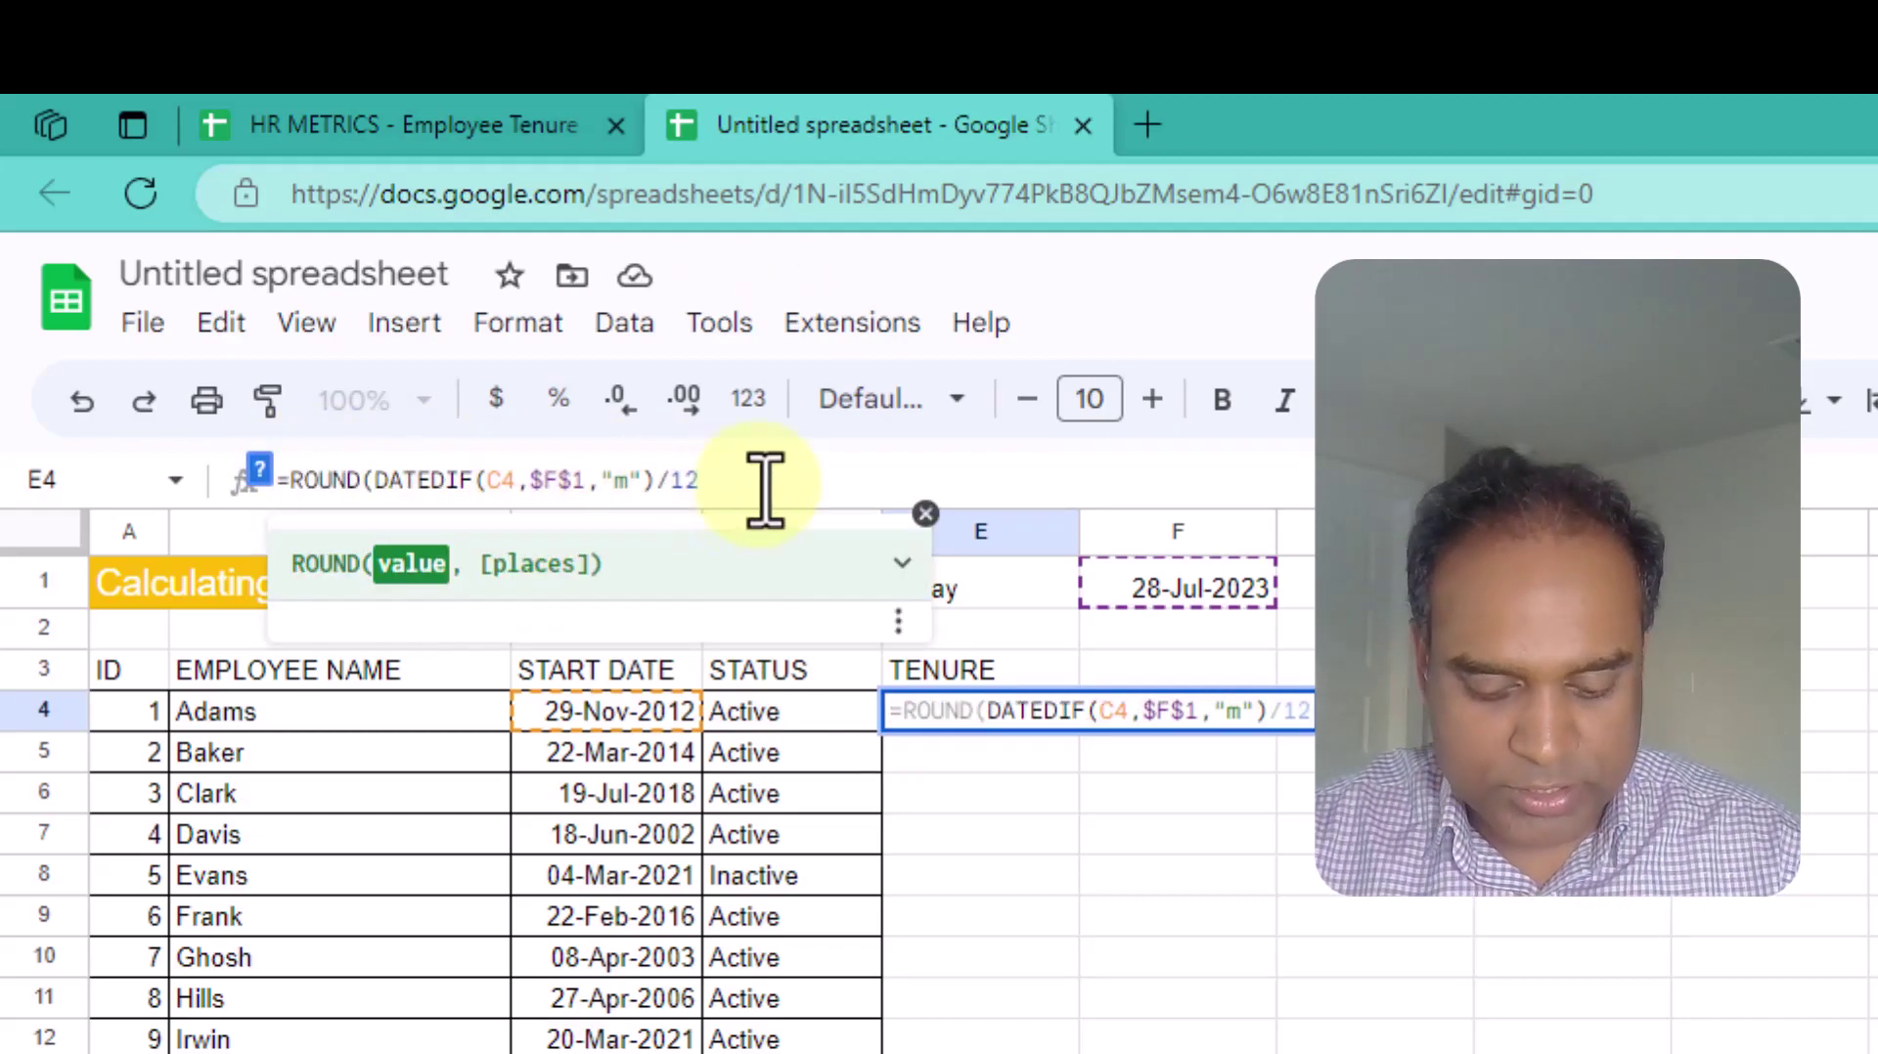
text(,)
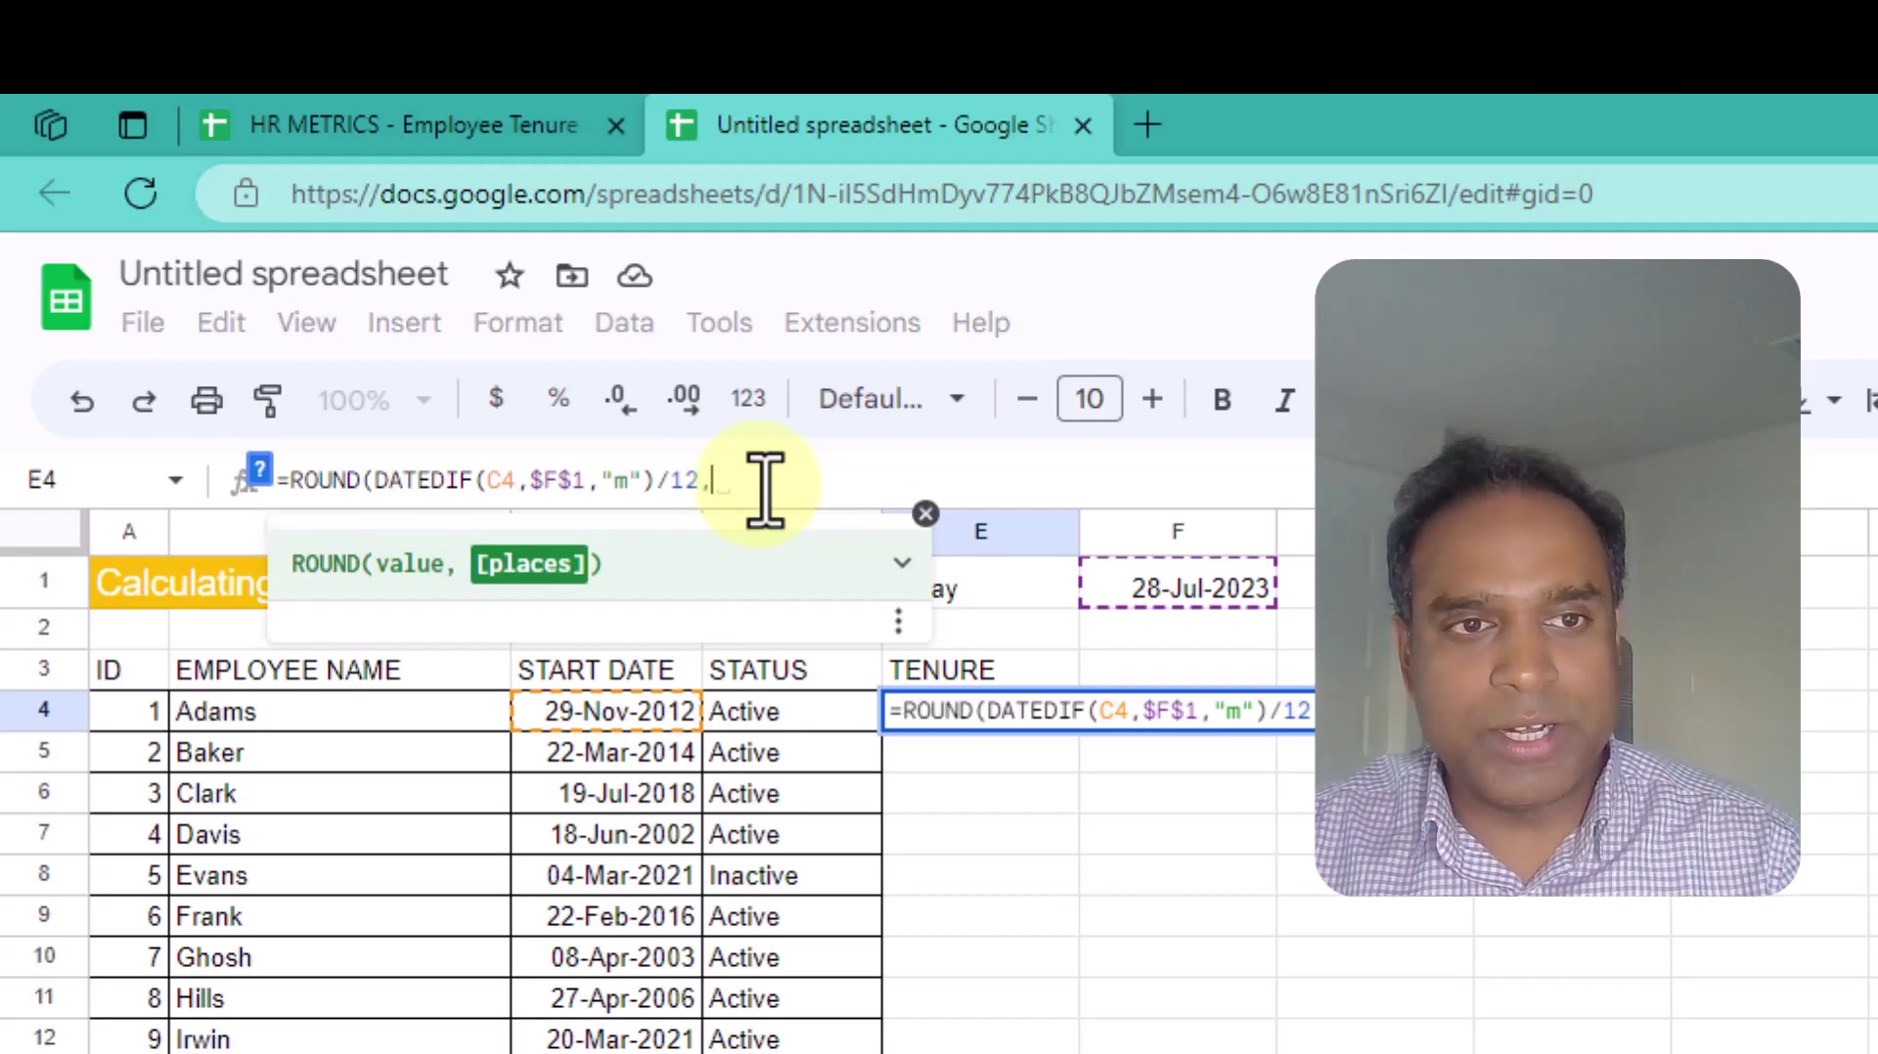
text(1))
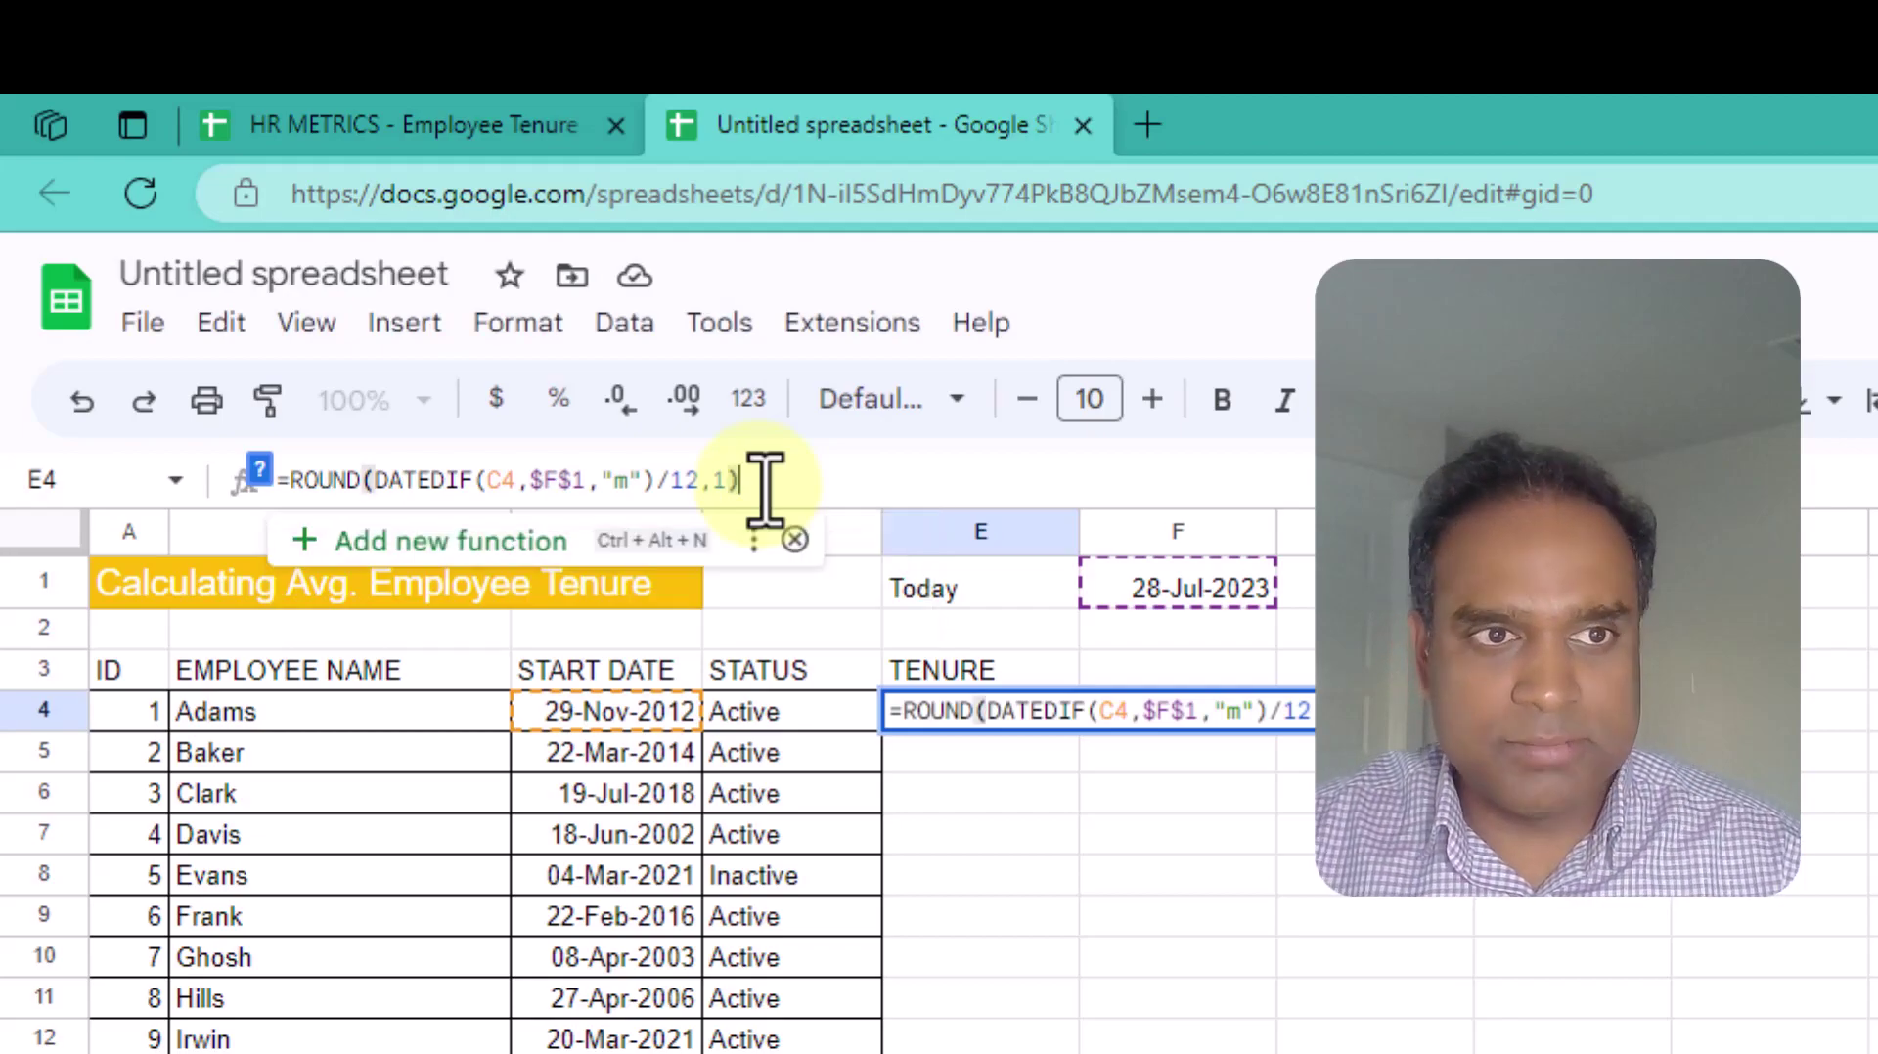
Commit the rounded tenure formula and fill it down from E4 to E17
key(Return)
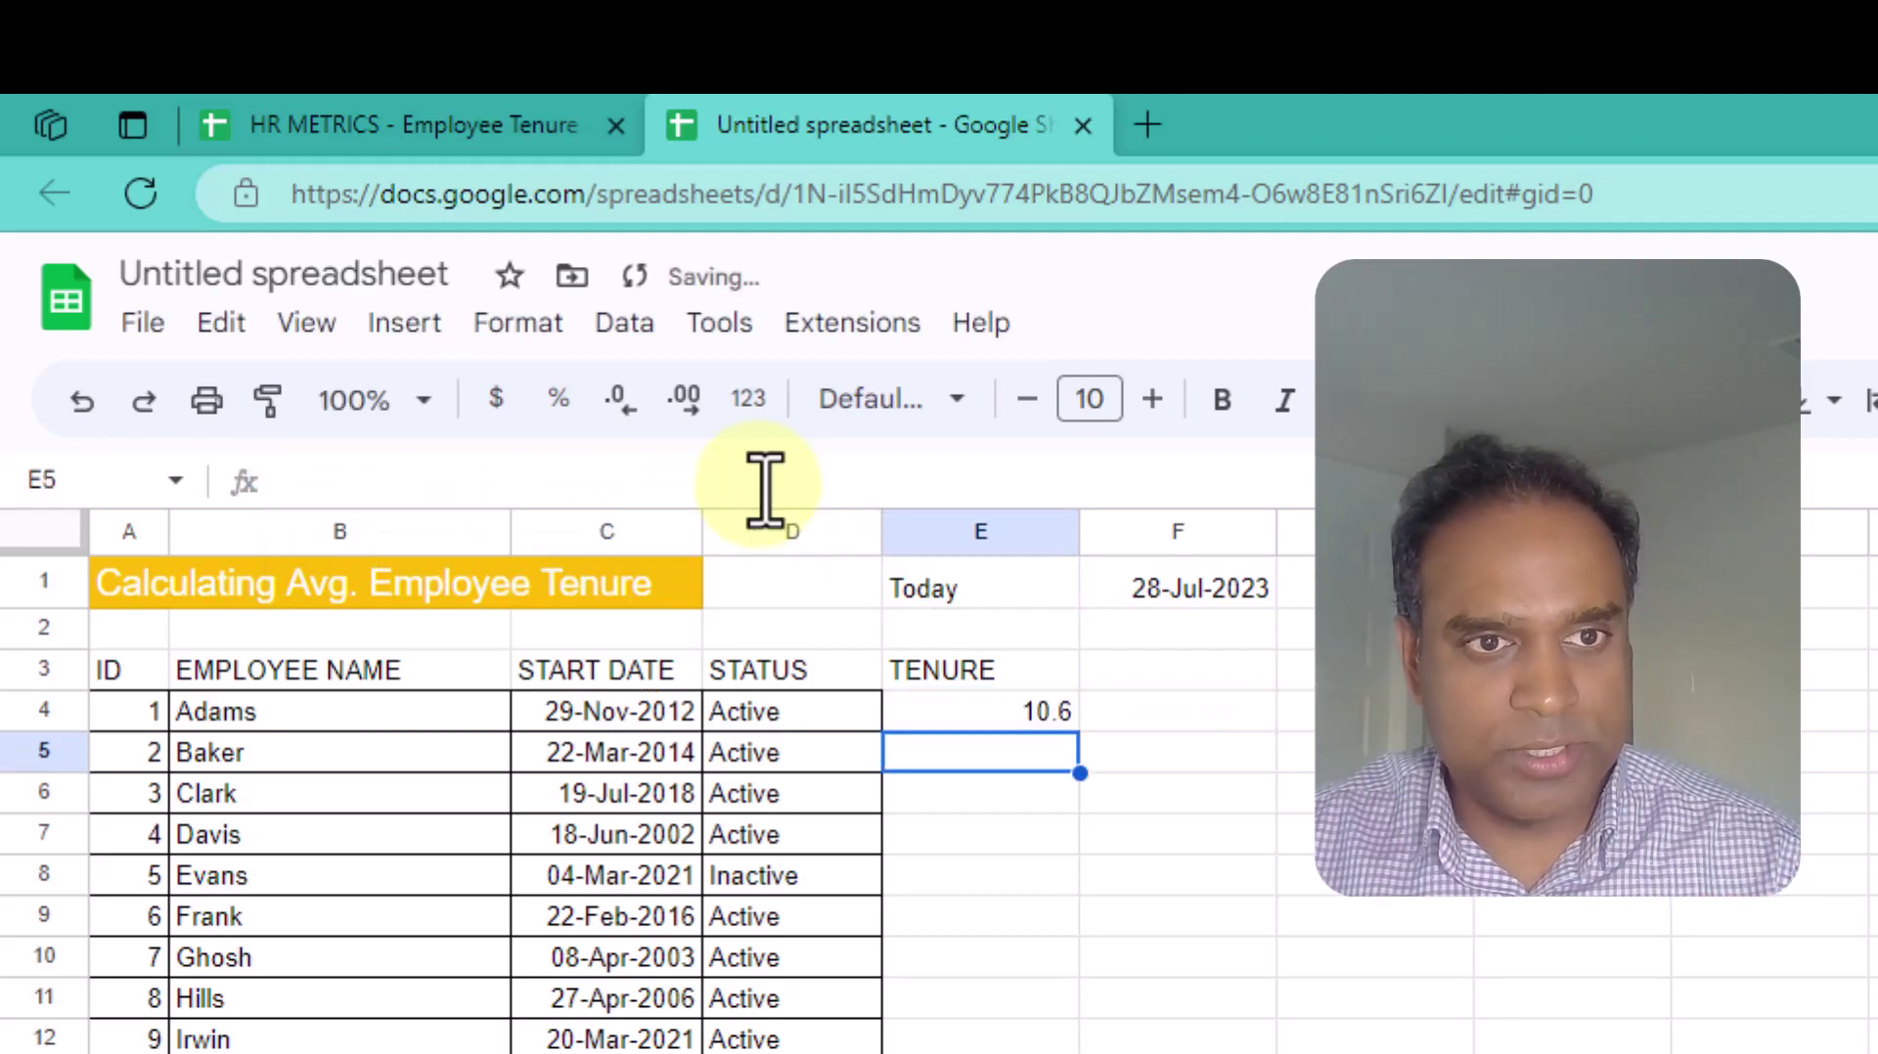
click(1004, 710)
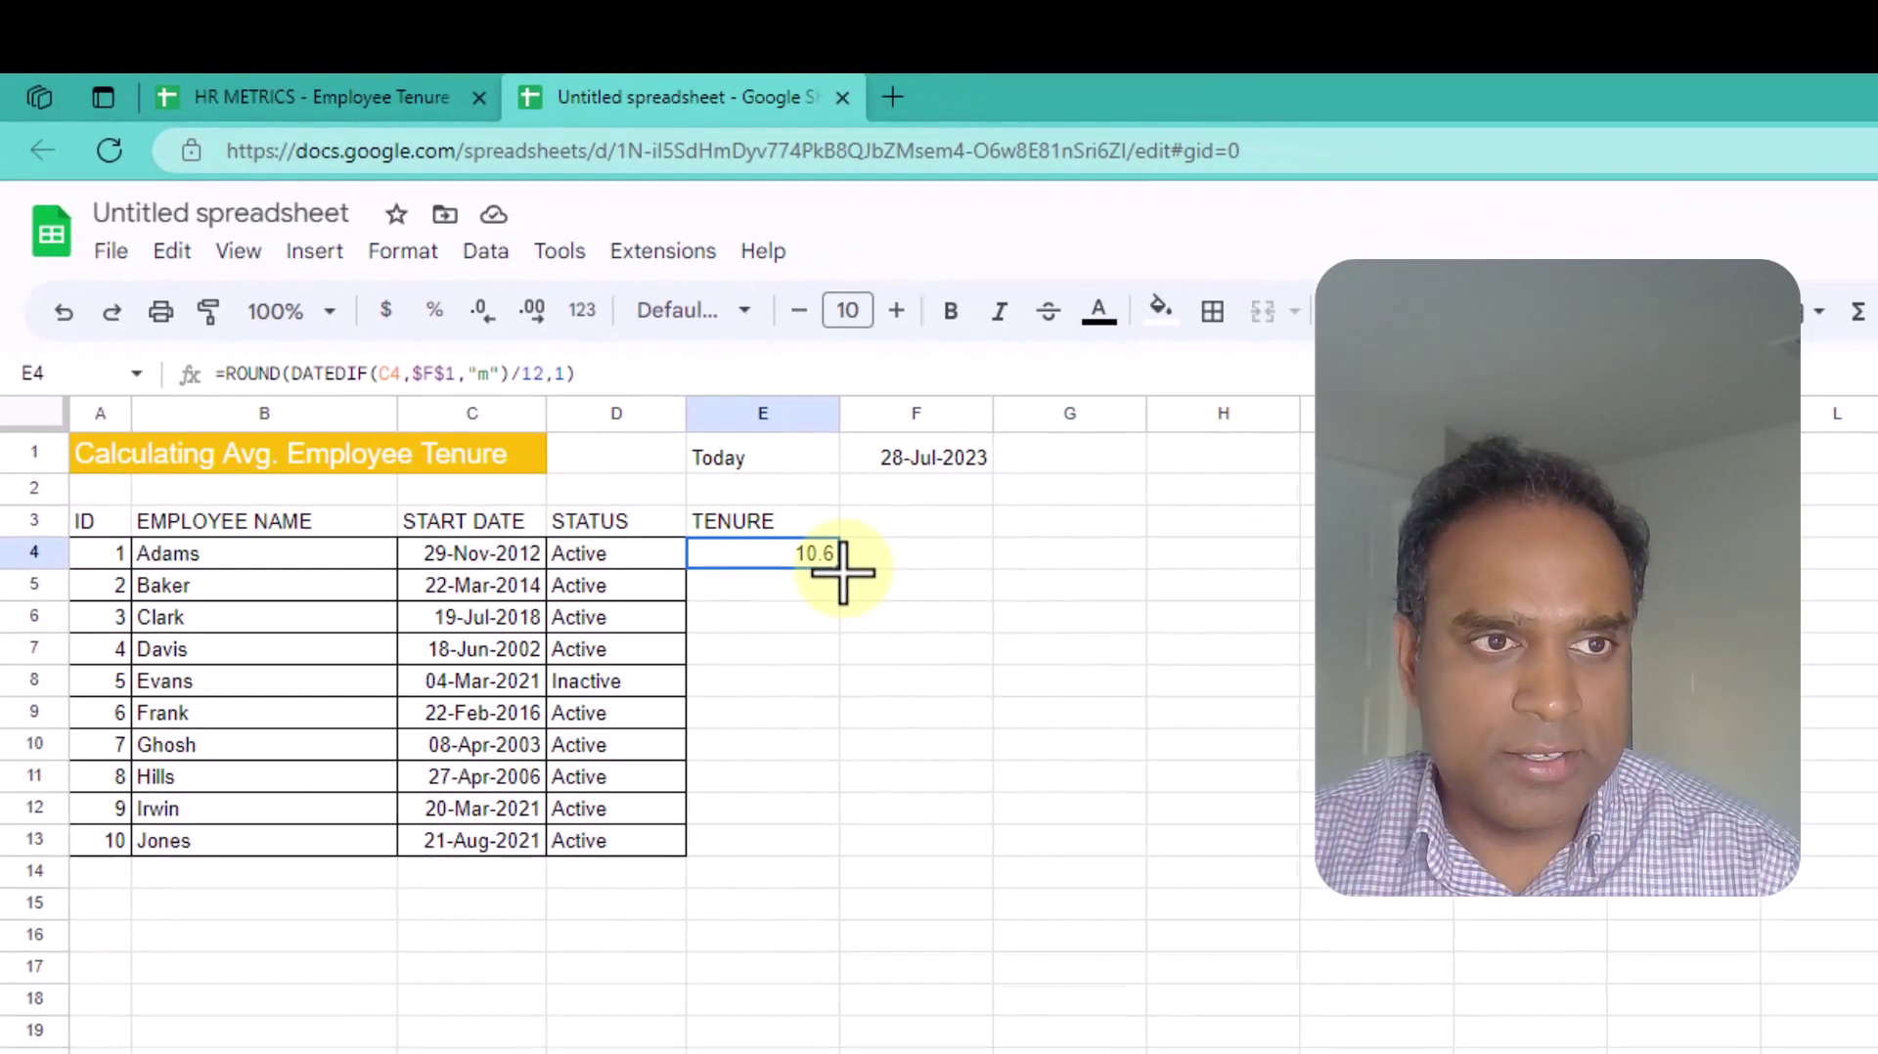
drag(838, 567, 787, 973)
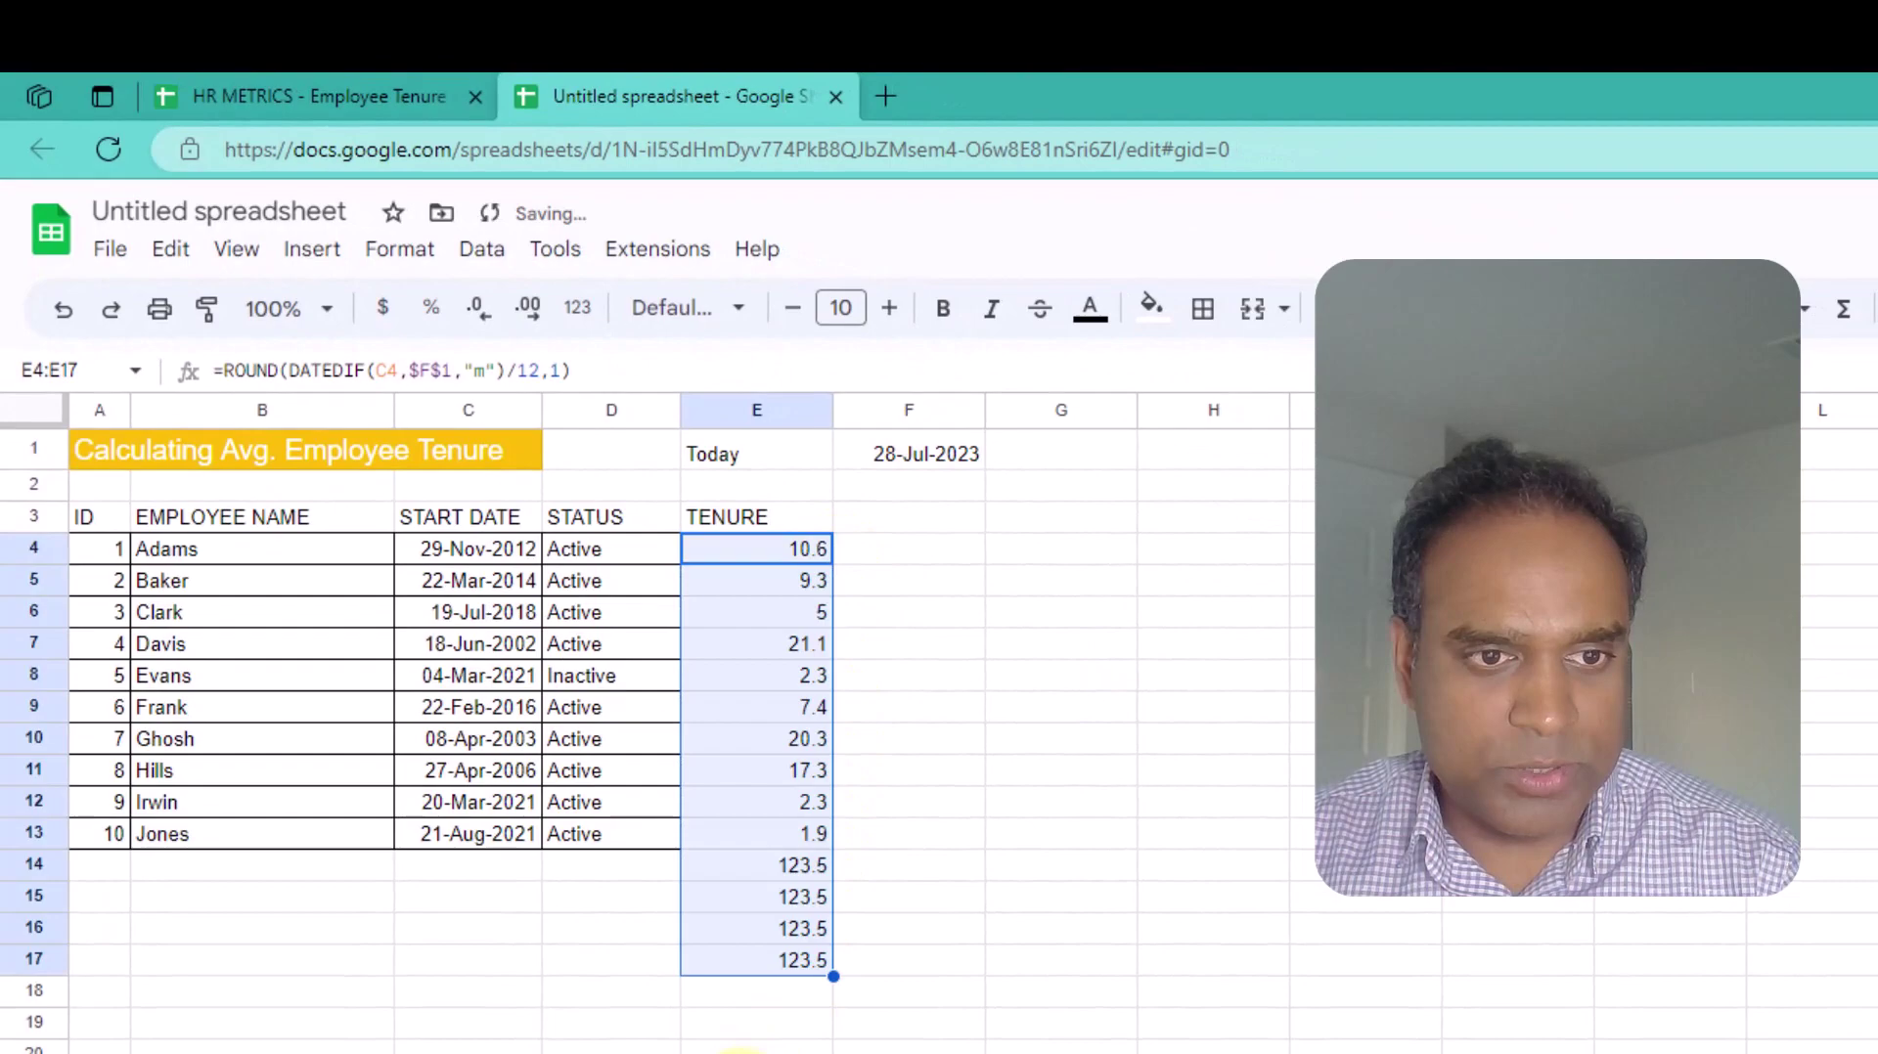
Inspect E14's 123.5 result and confirm start date C14 is empty
click(765, 866)
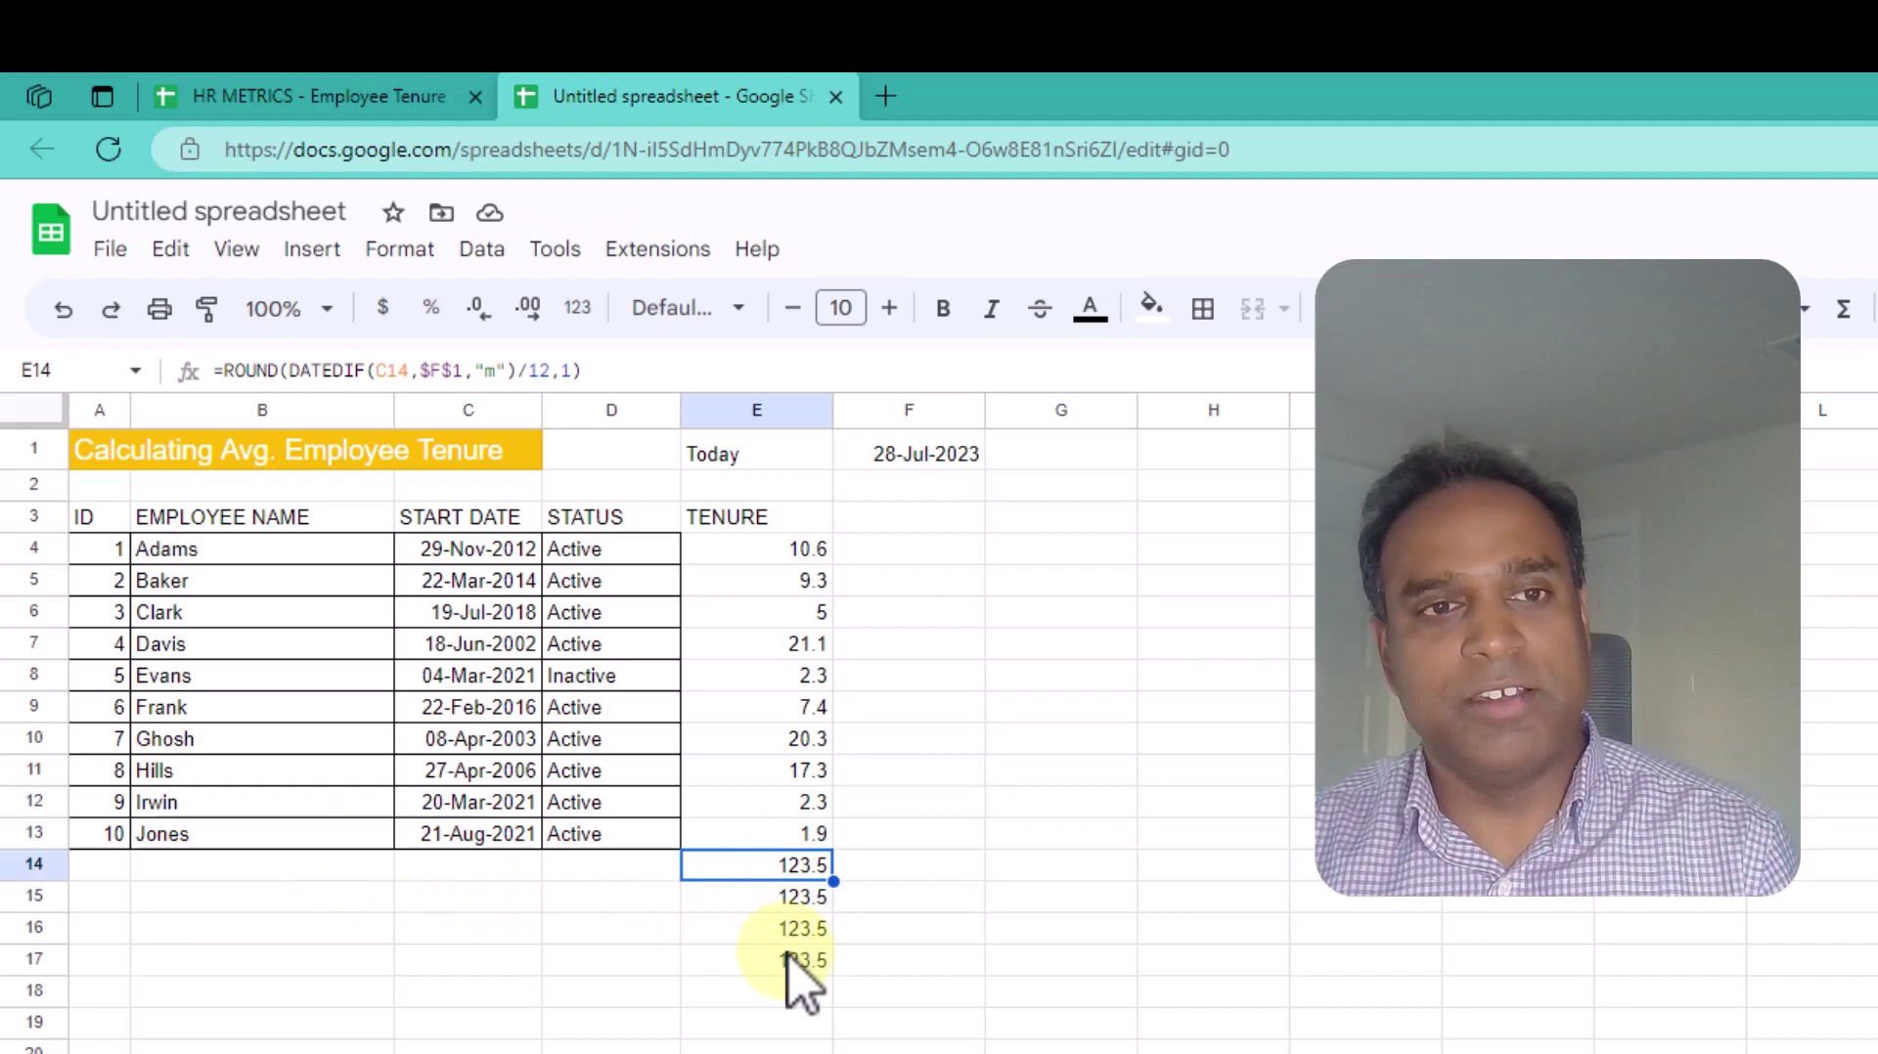
click(494, 860)
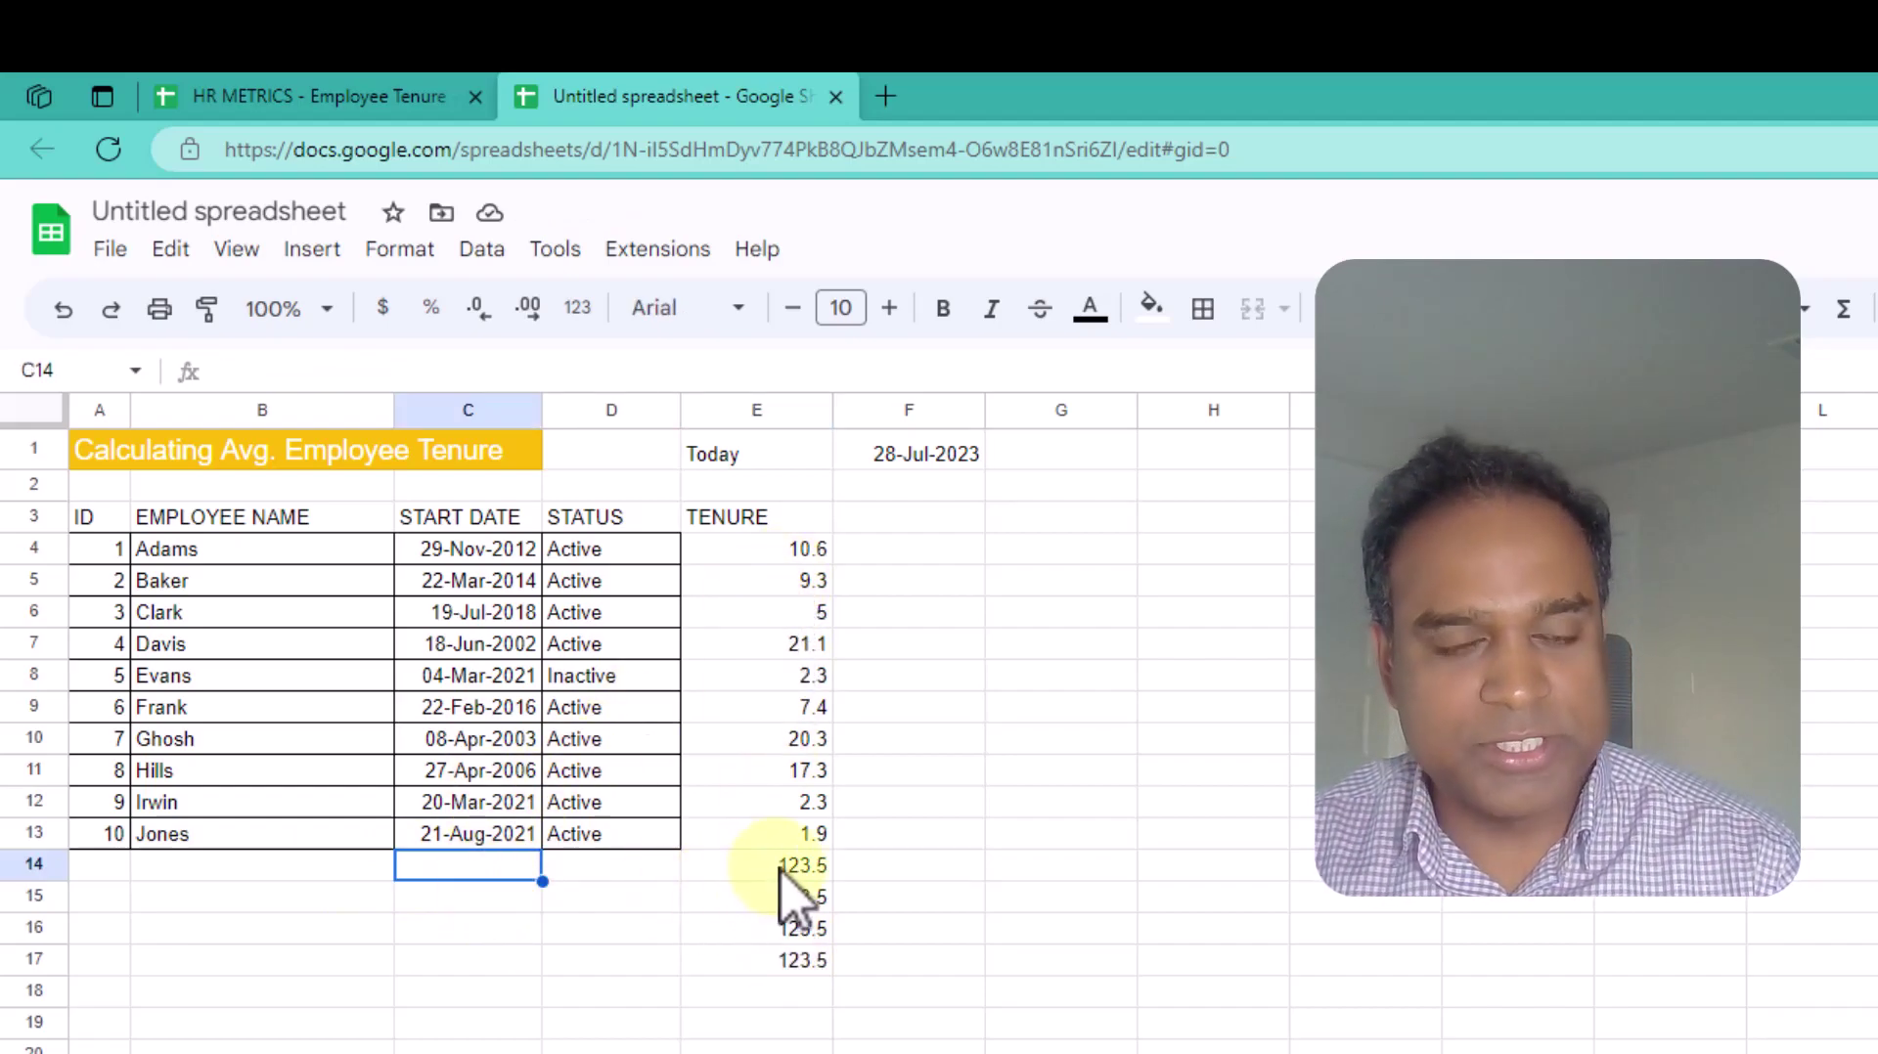
click(814, 550)
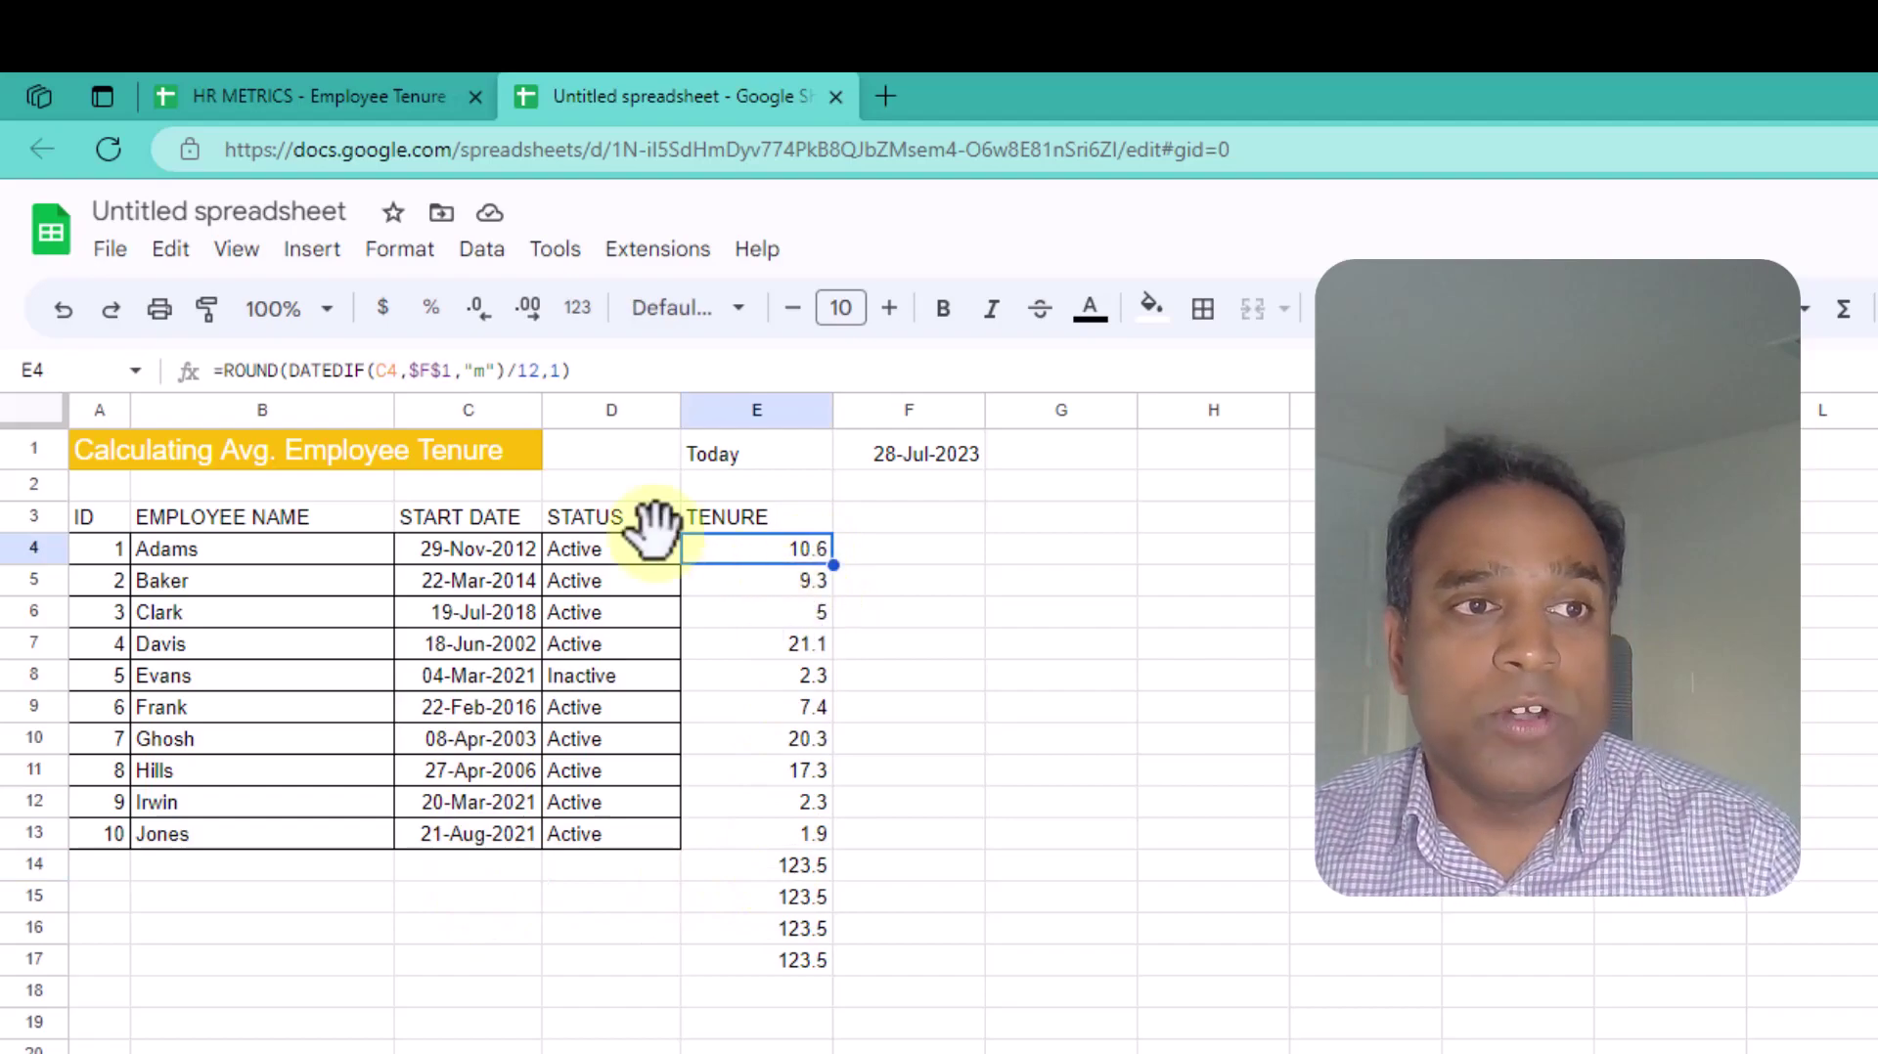
Change E4 to =IF(C4="","",ROUND(DATEDIF(C4,$F$1,"m")/12,1))
click(243, 370)
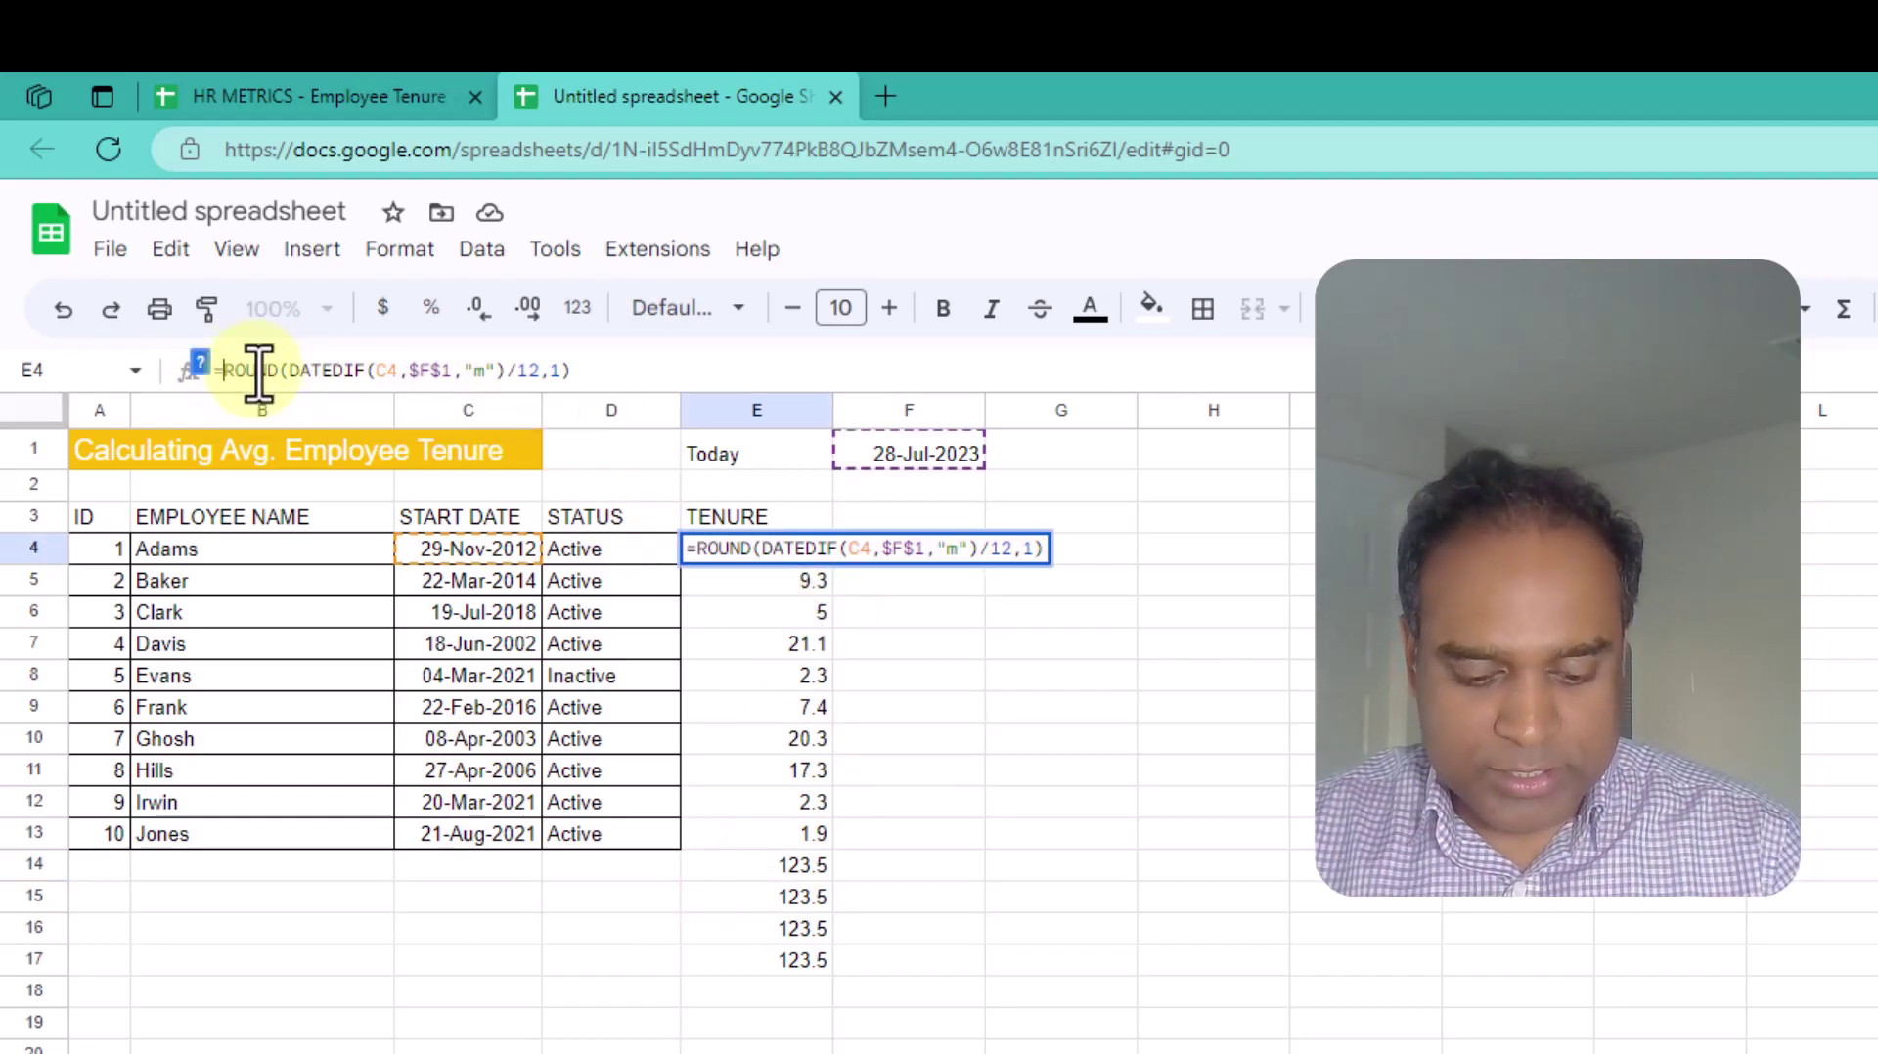
text(IF()
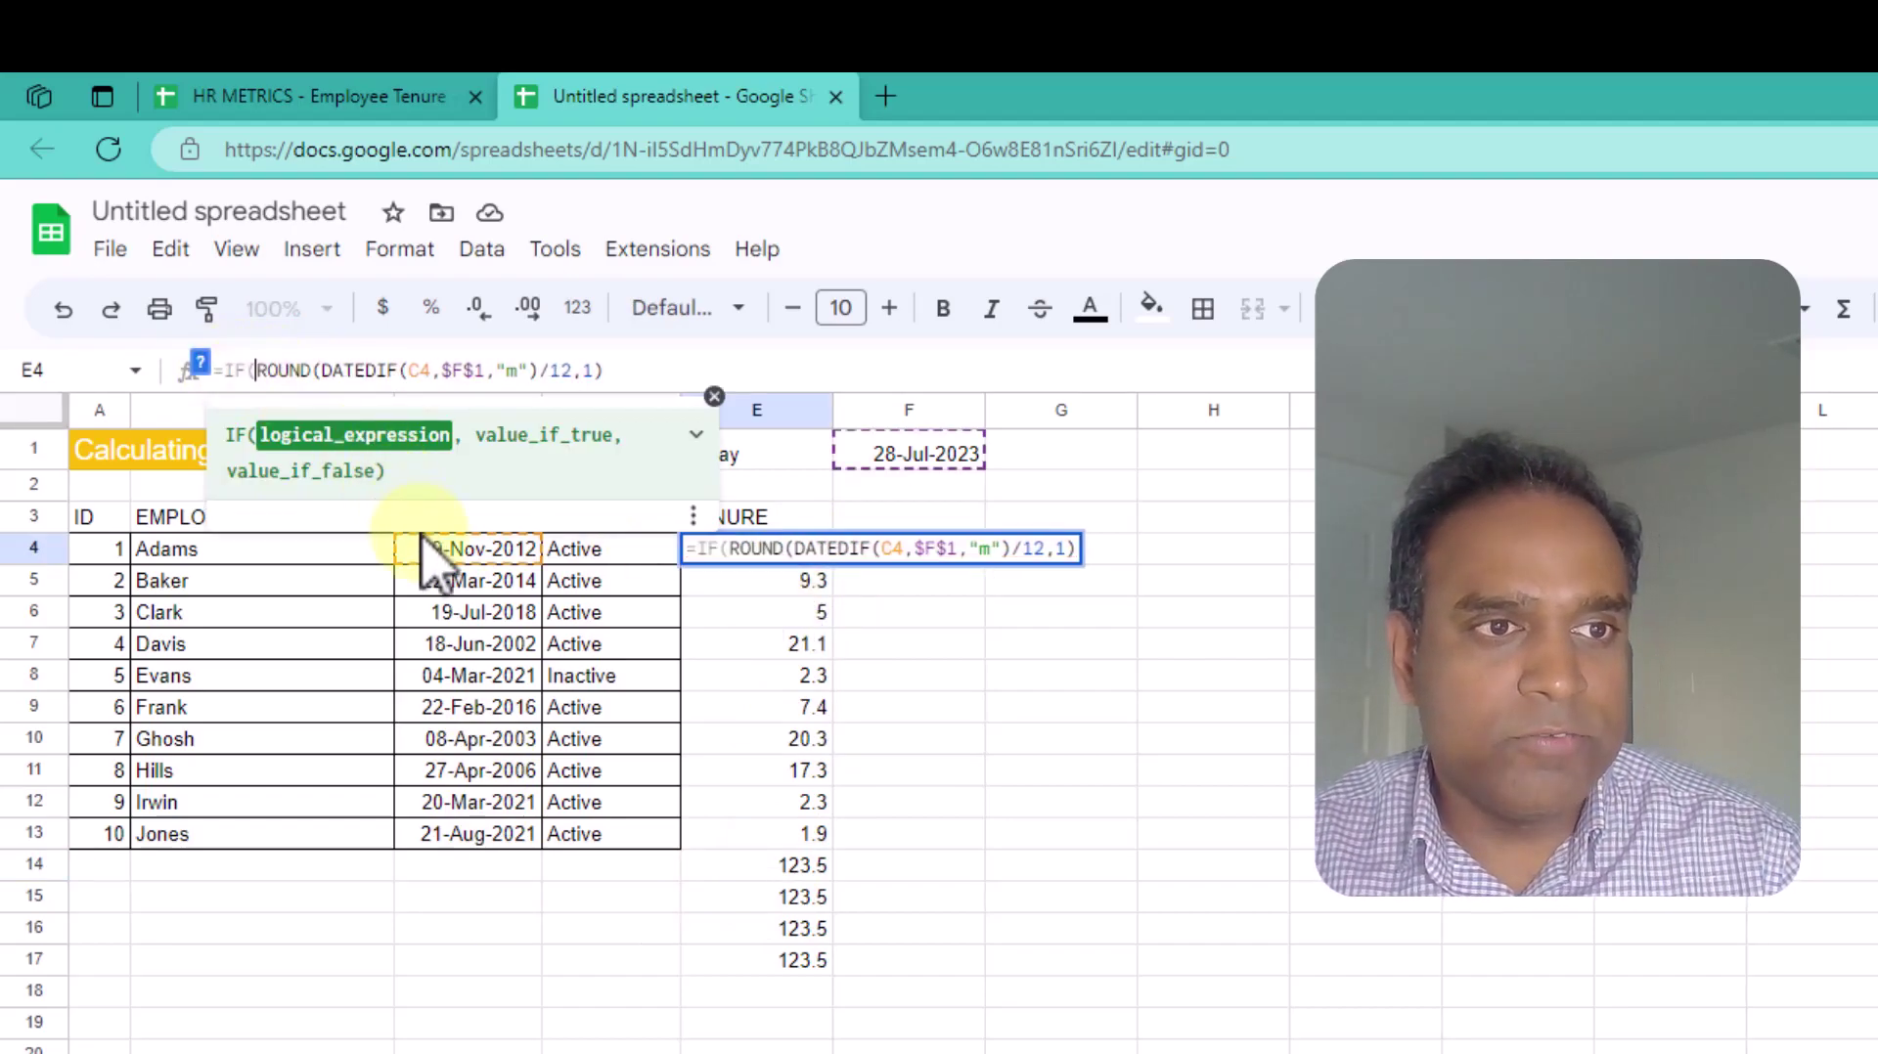
click(445, 556)
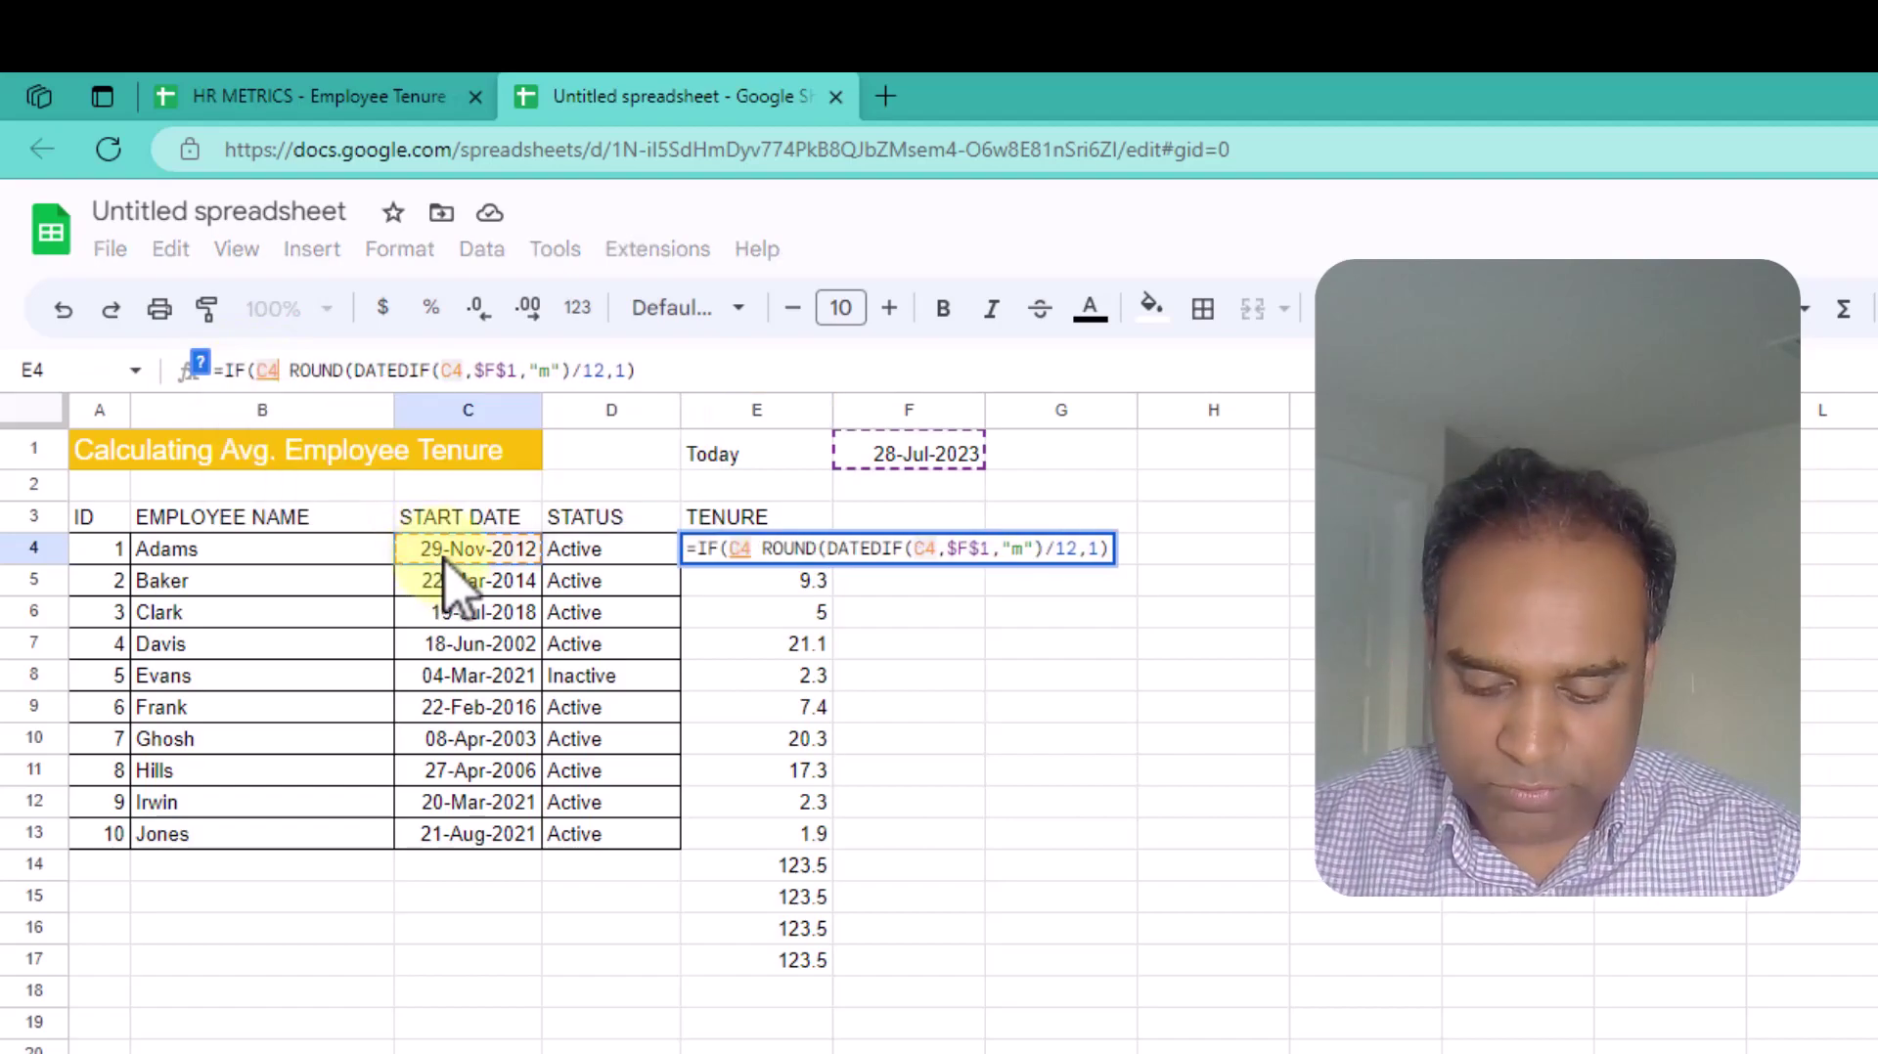
text(="","")
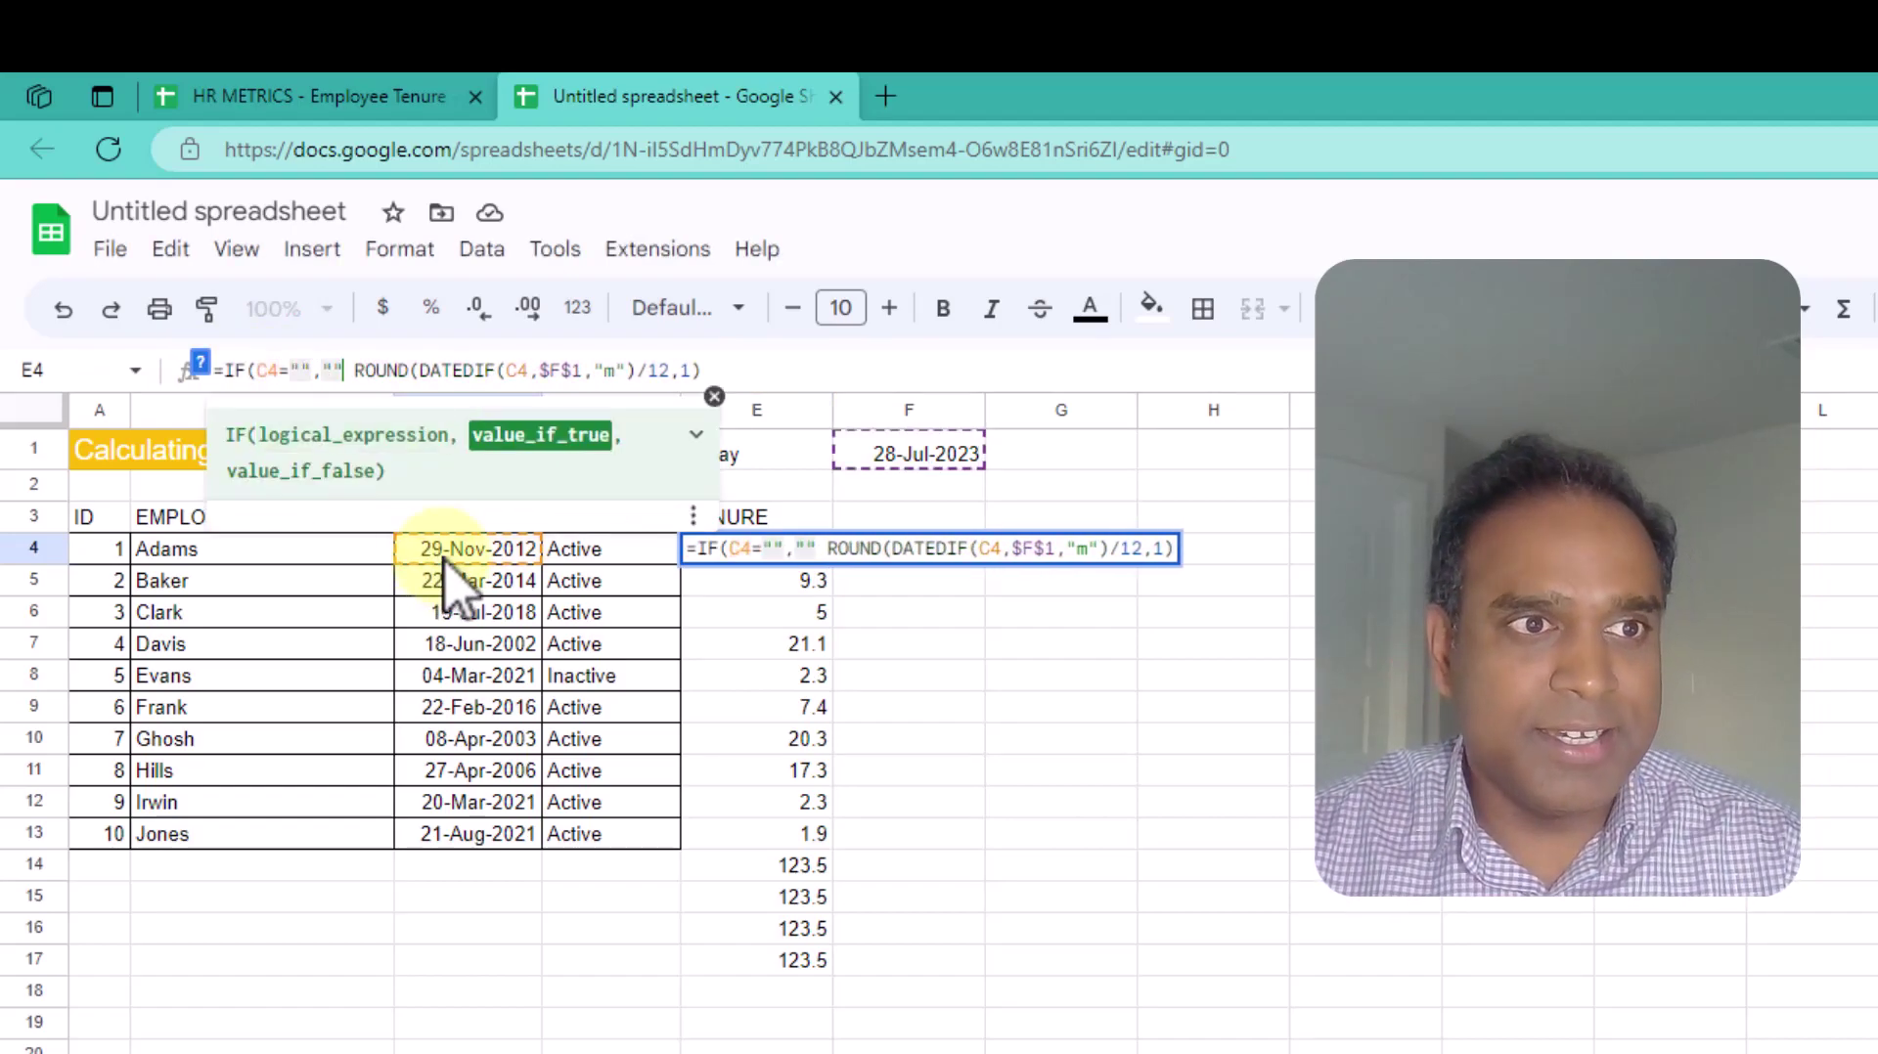
text(,)
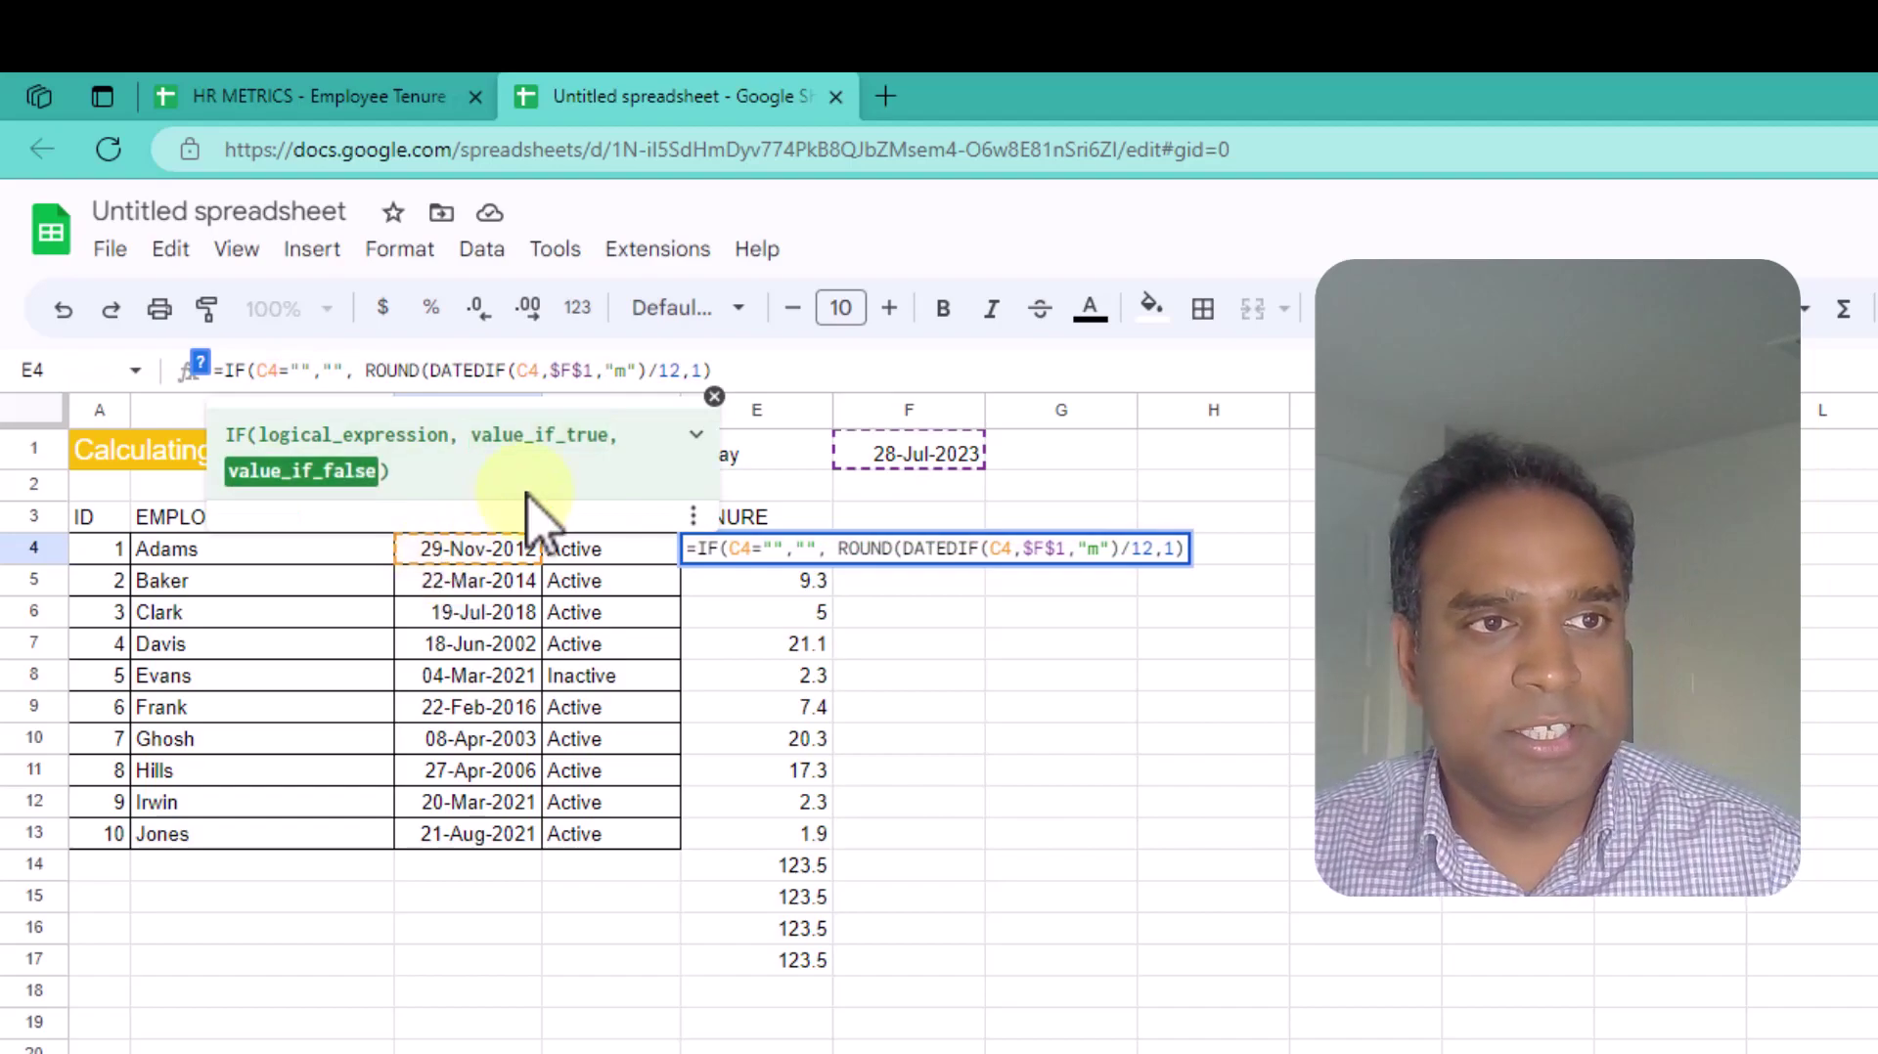
click(761, 375)
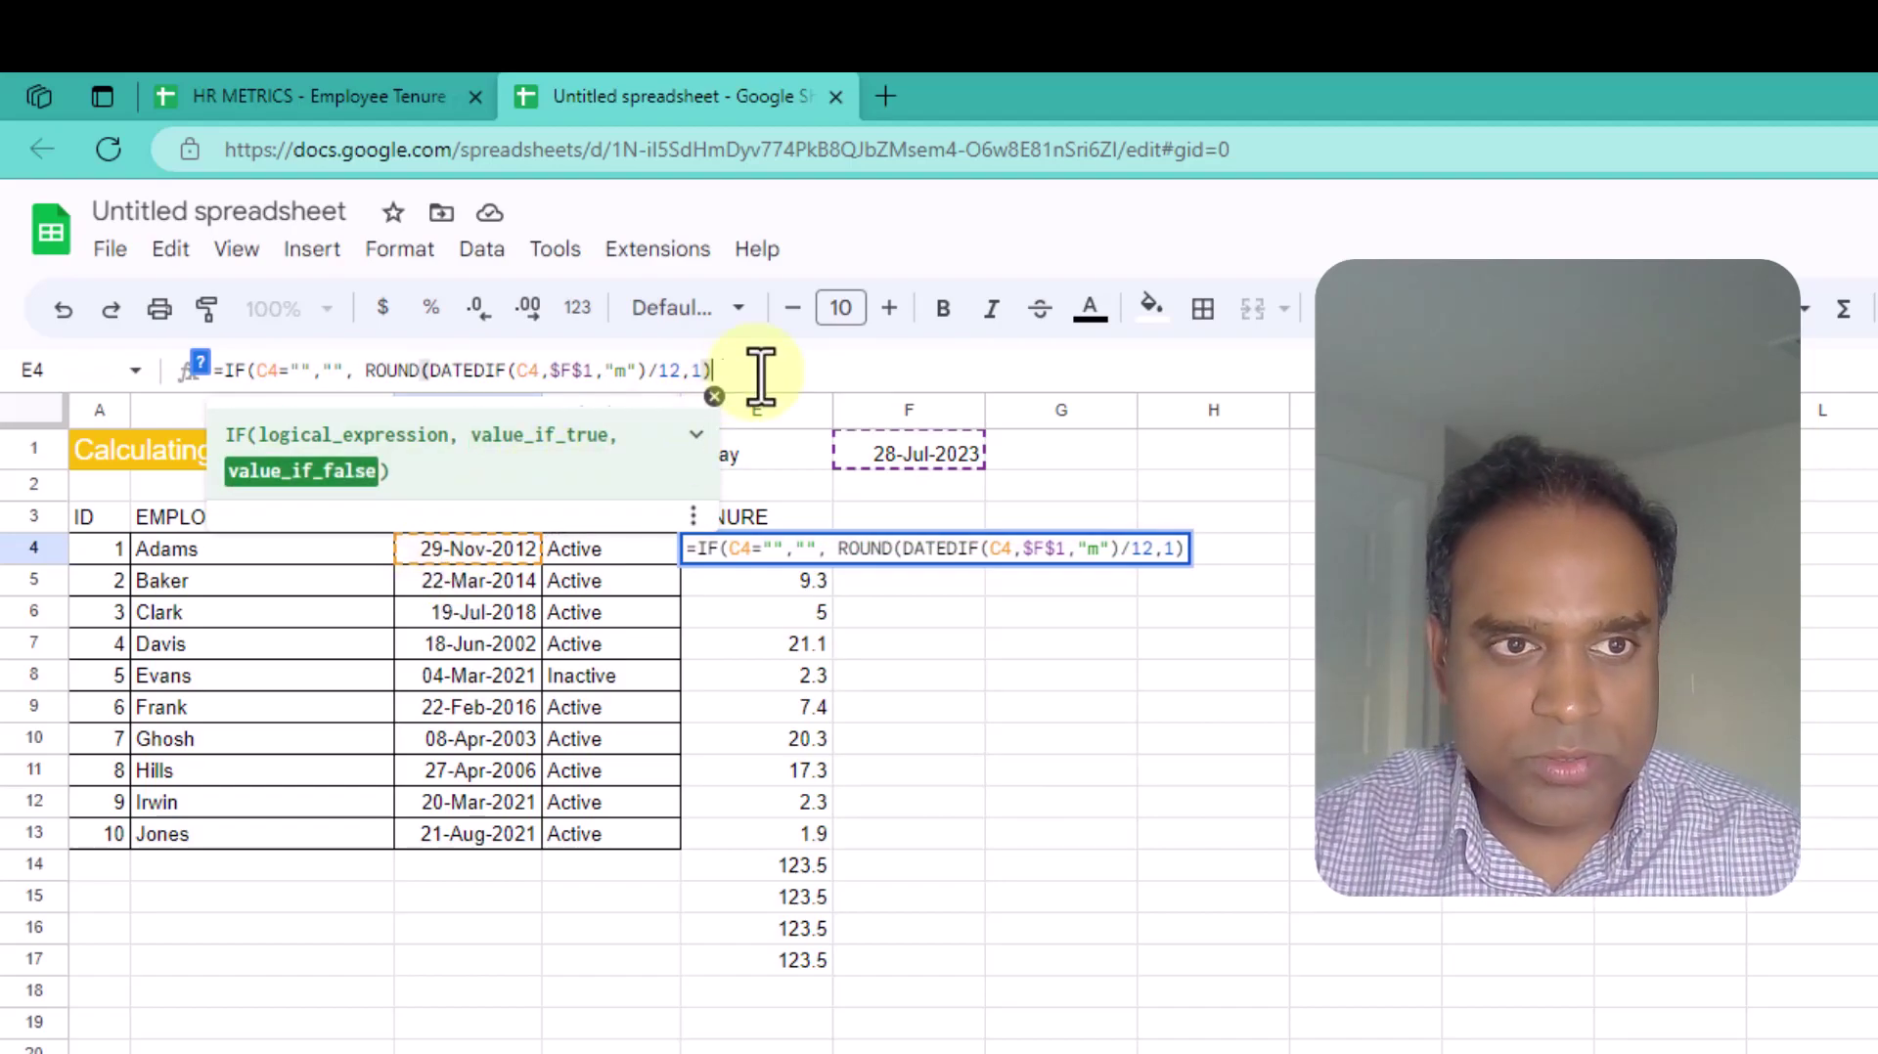
text())
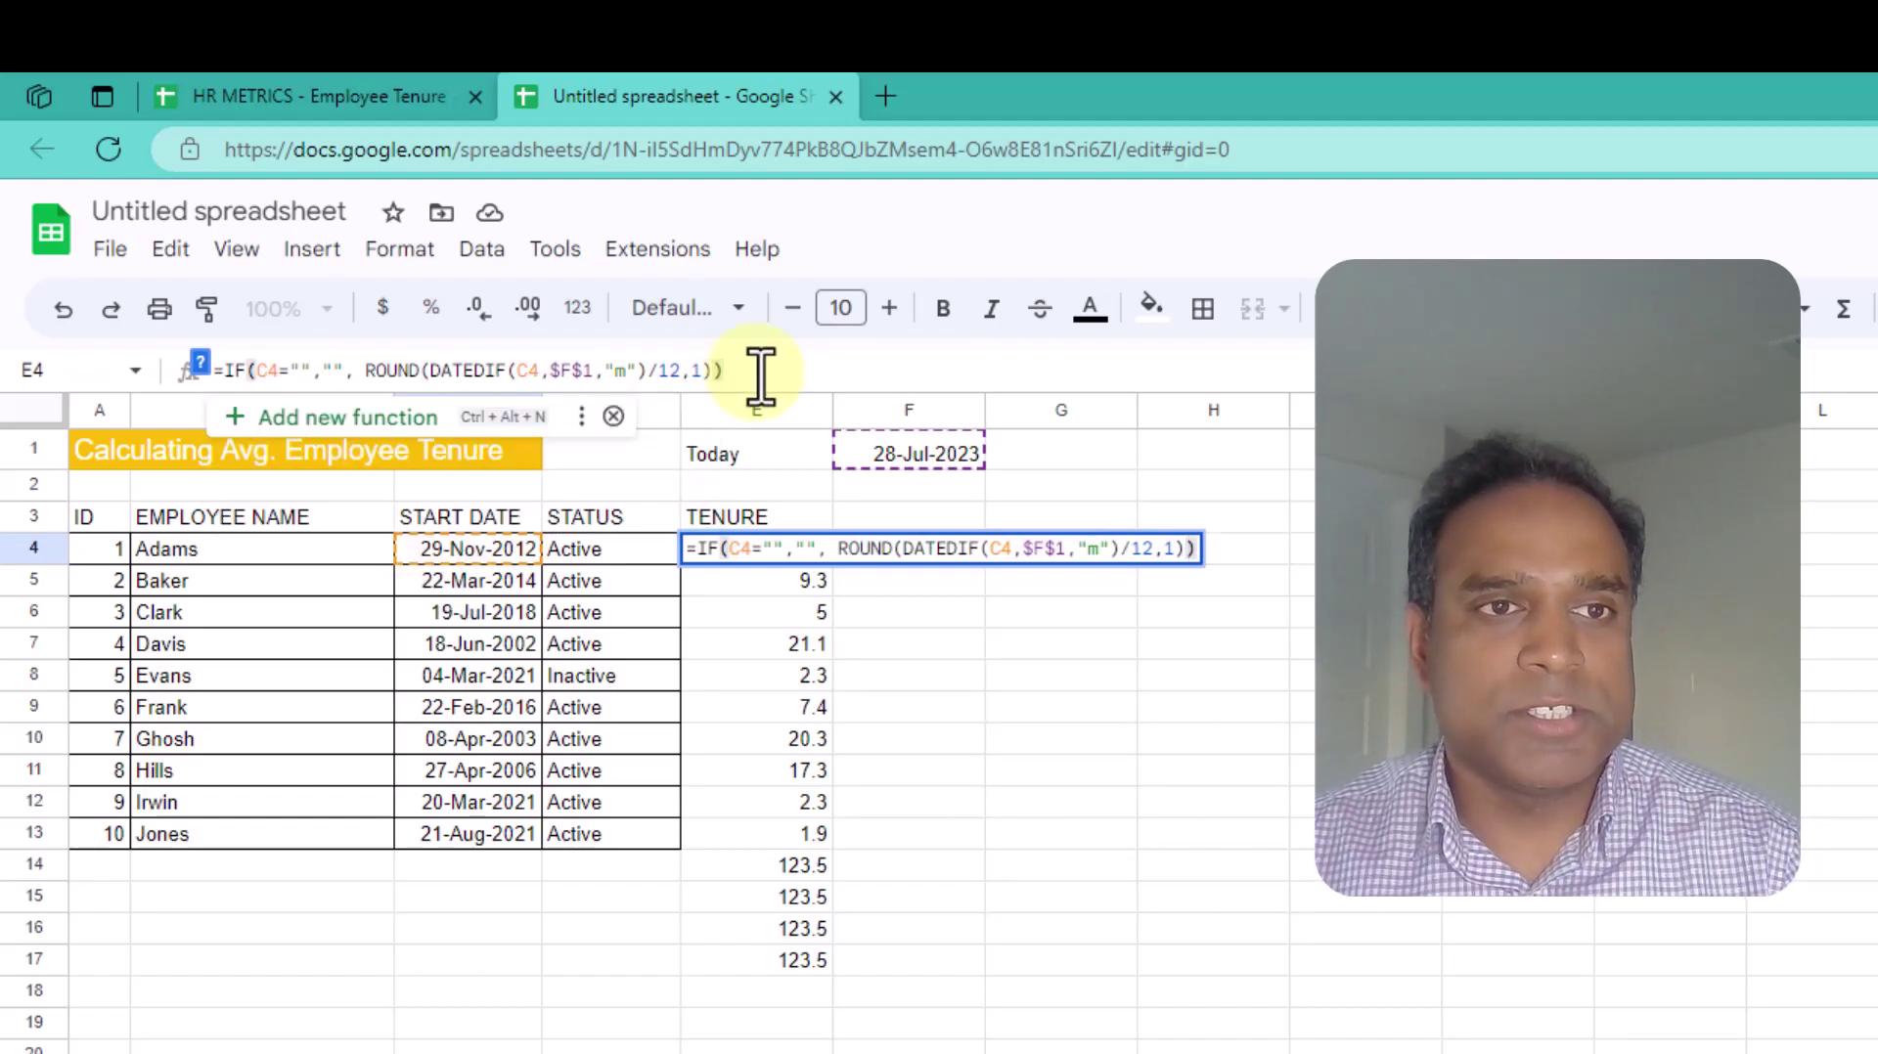
key(Return)
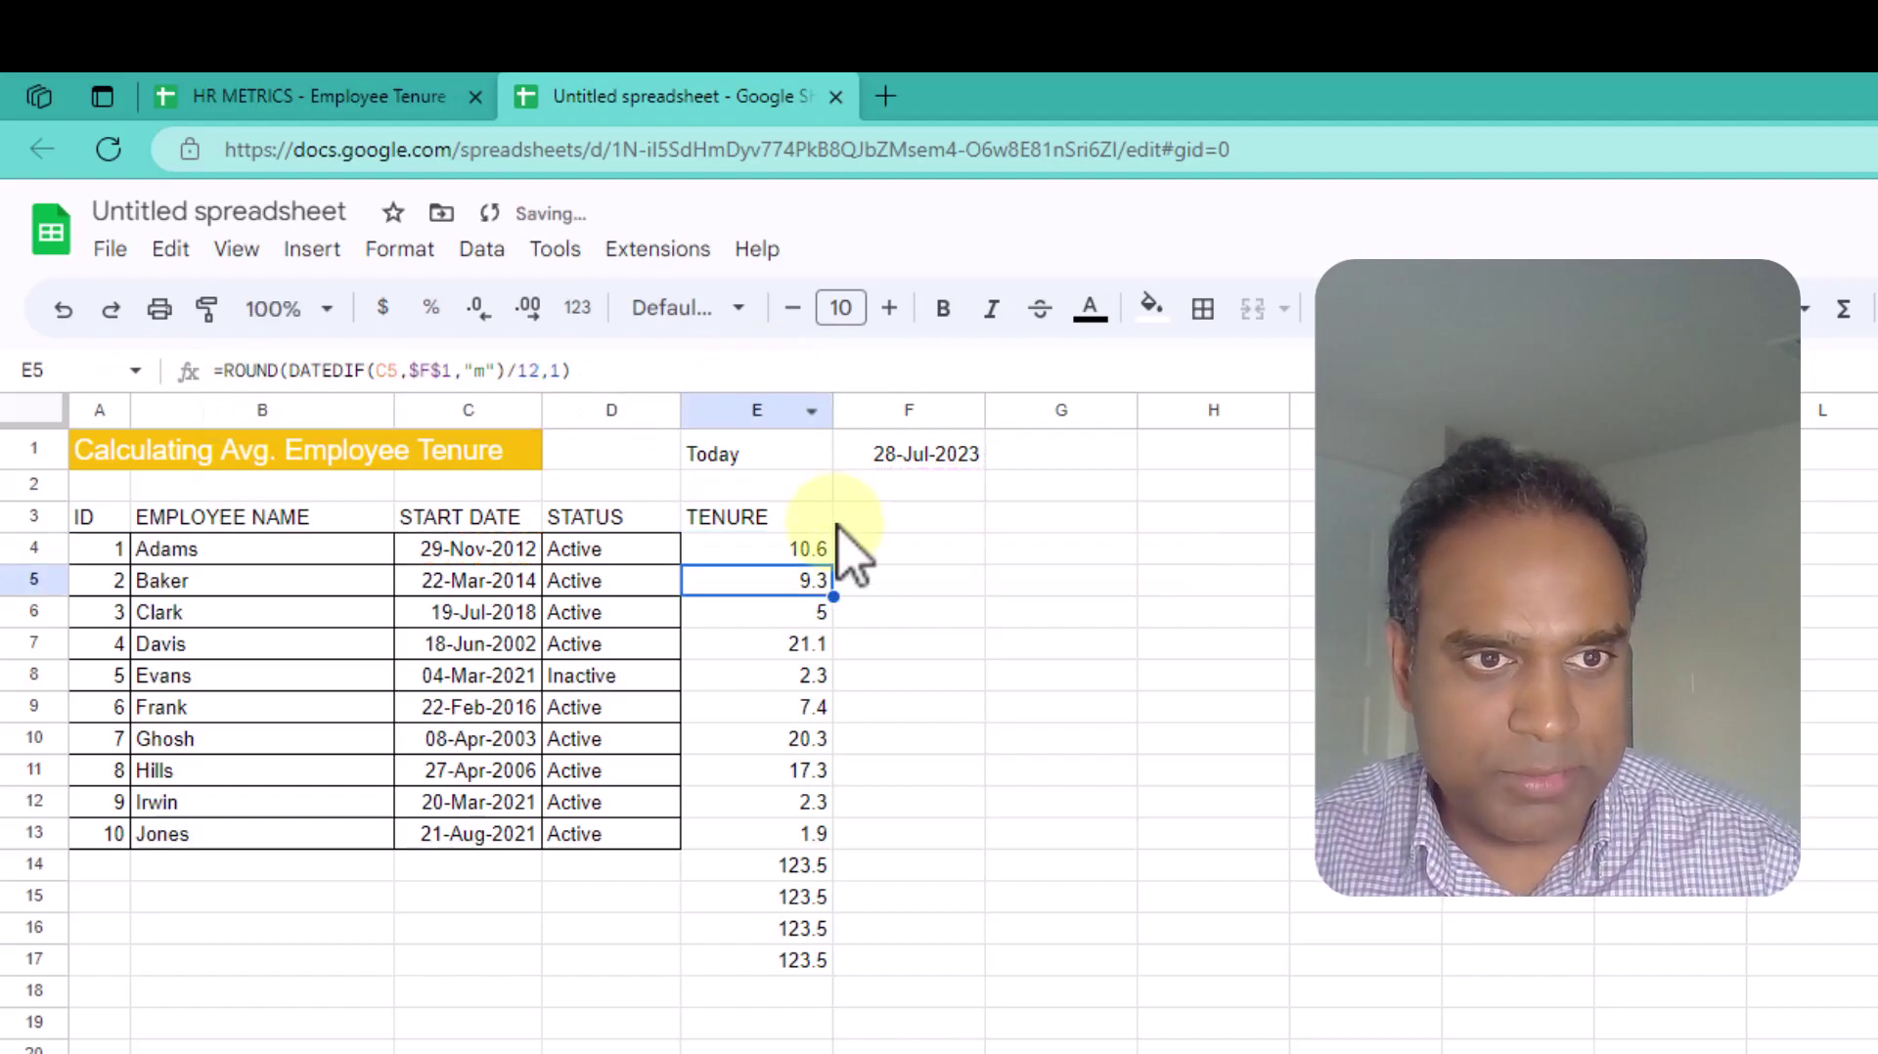
Fill the blank-aware formula down to E24 and confirm E14 stays blank
click(816, 557)
drag(832, 565, 797, 1053)
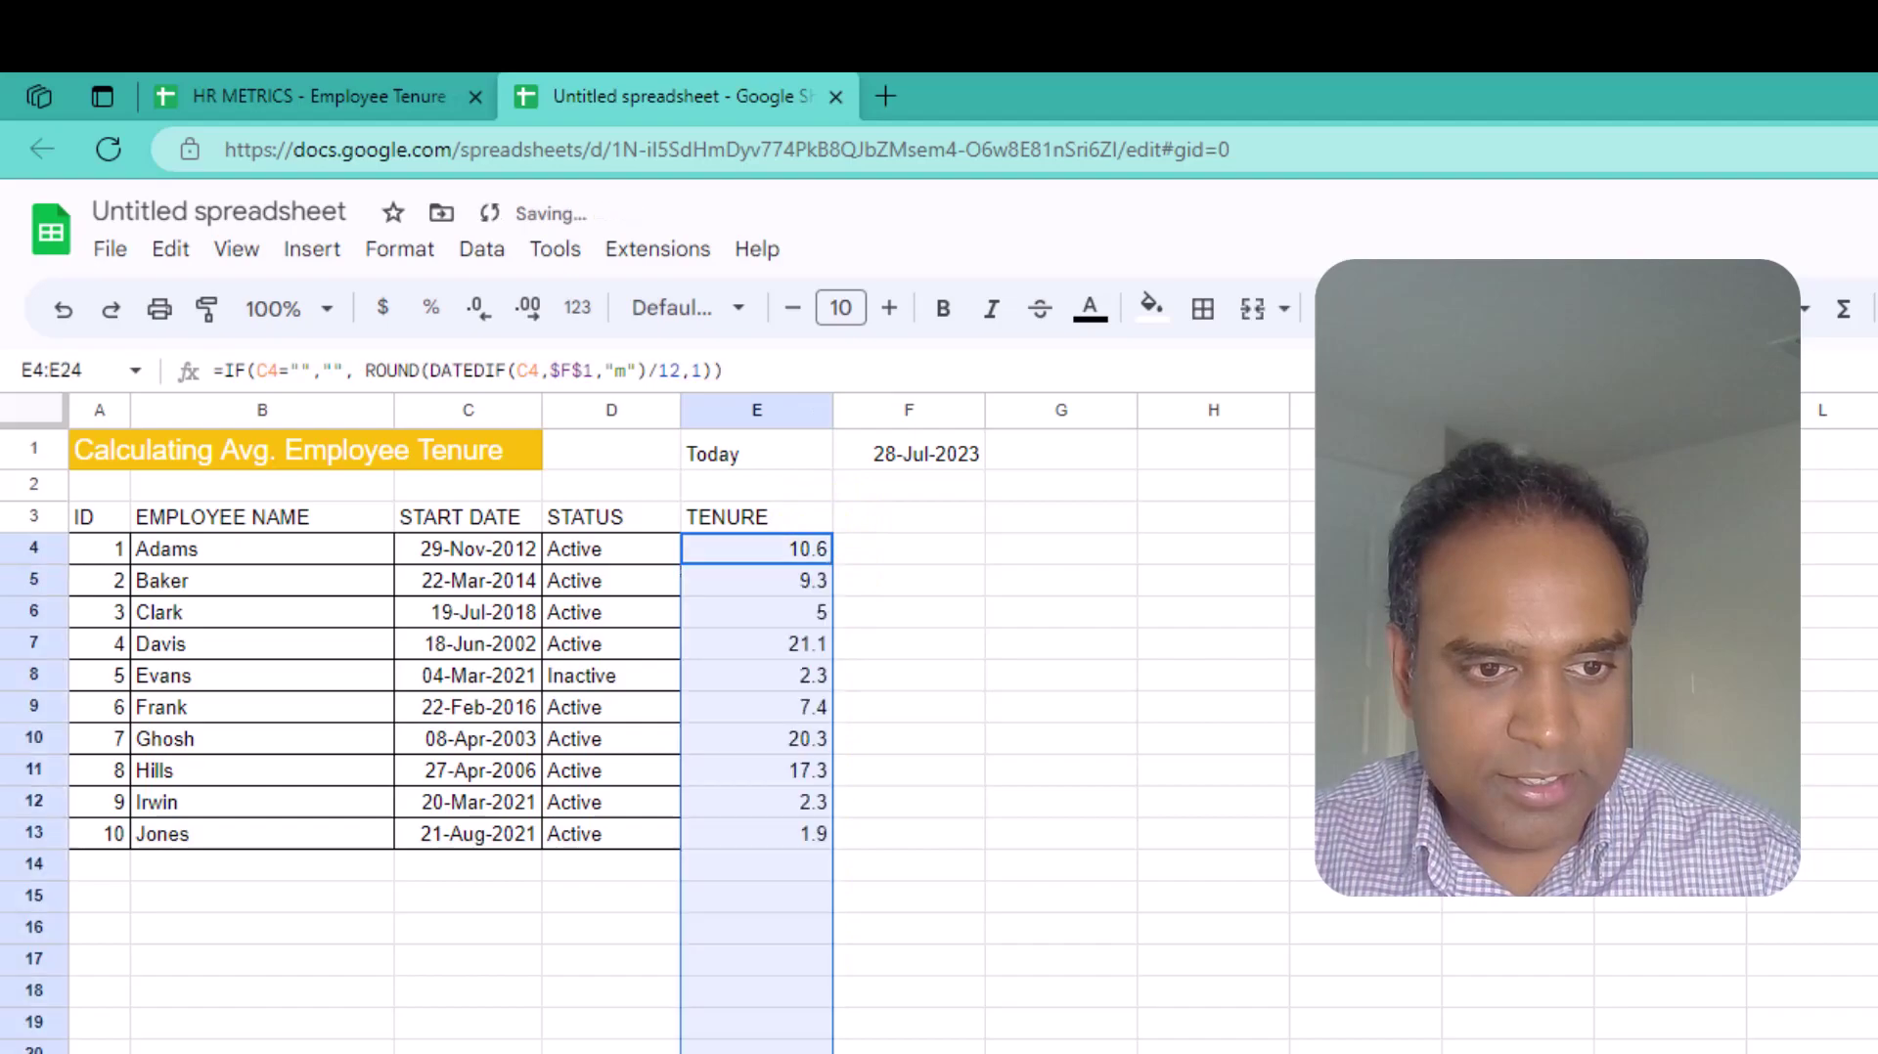
click(743, 874)
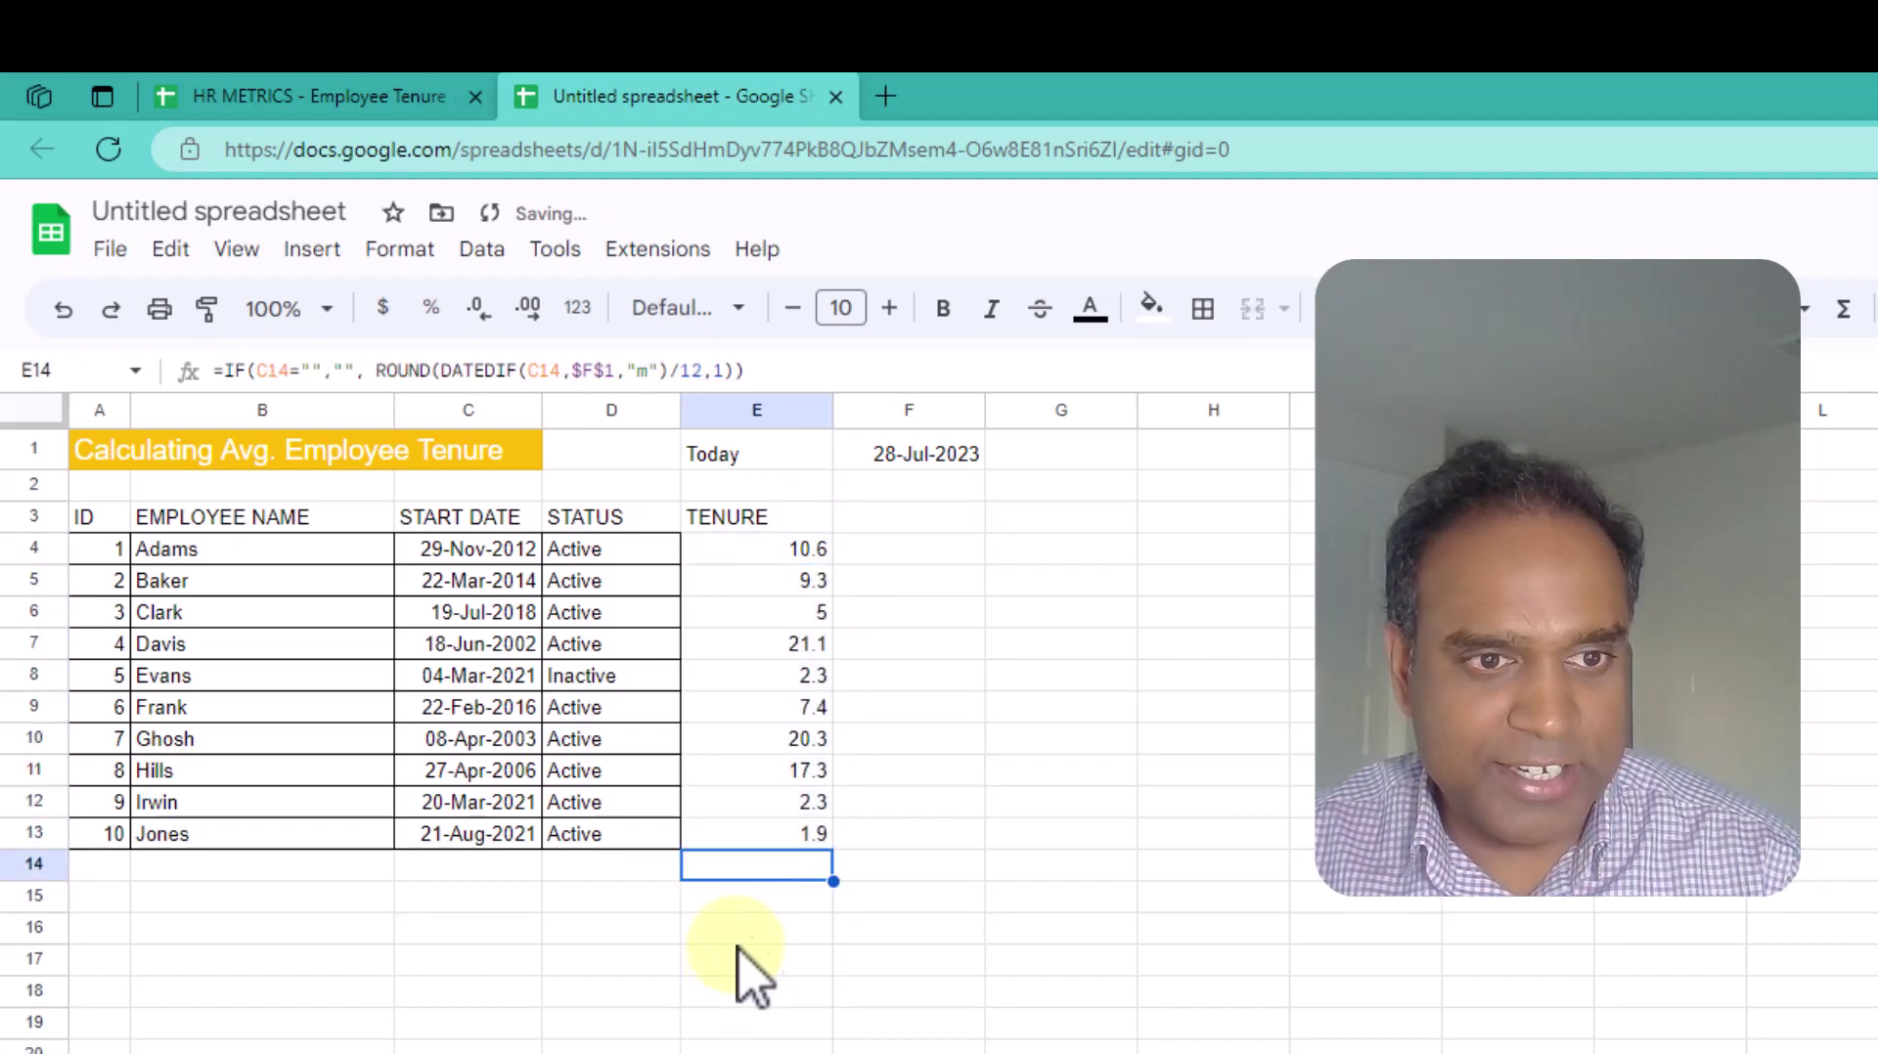
click(802, 553)
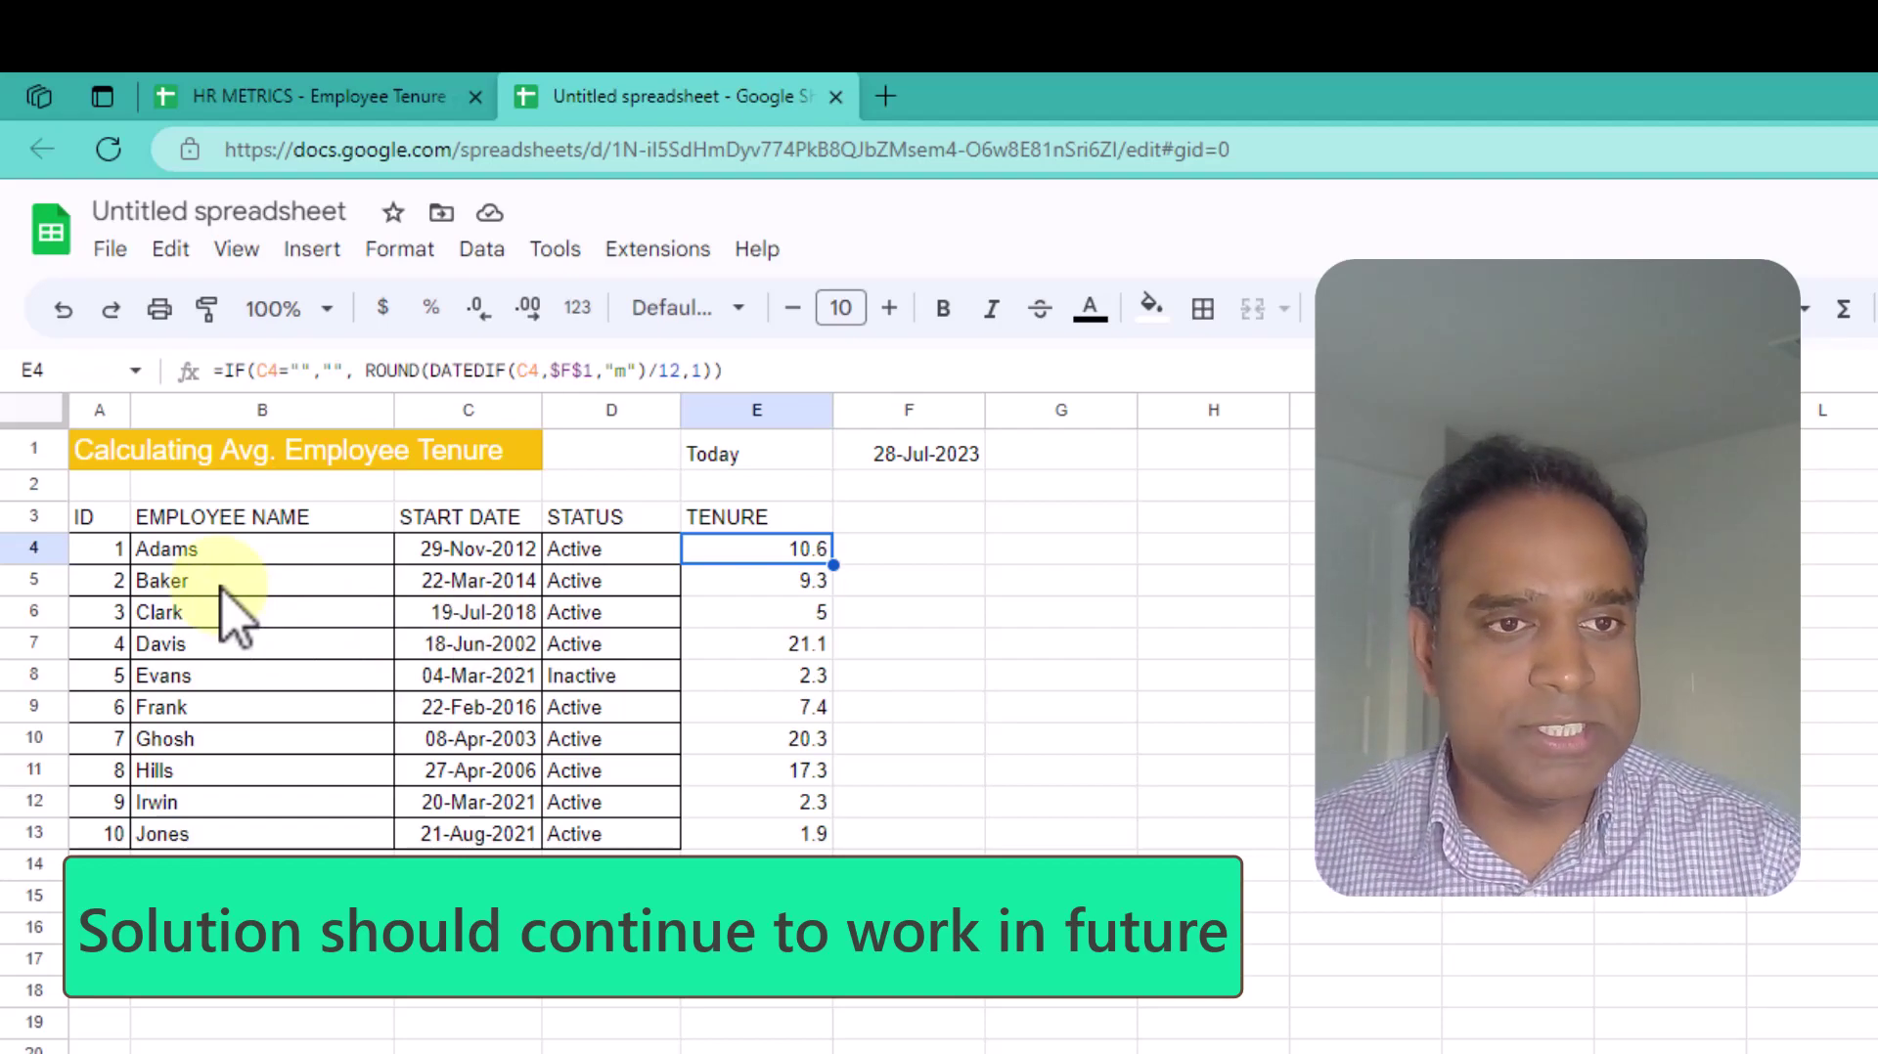
click(115, 551)
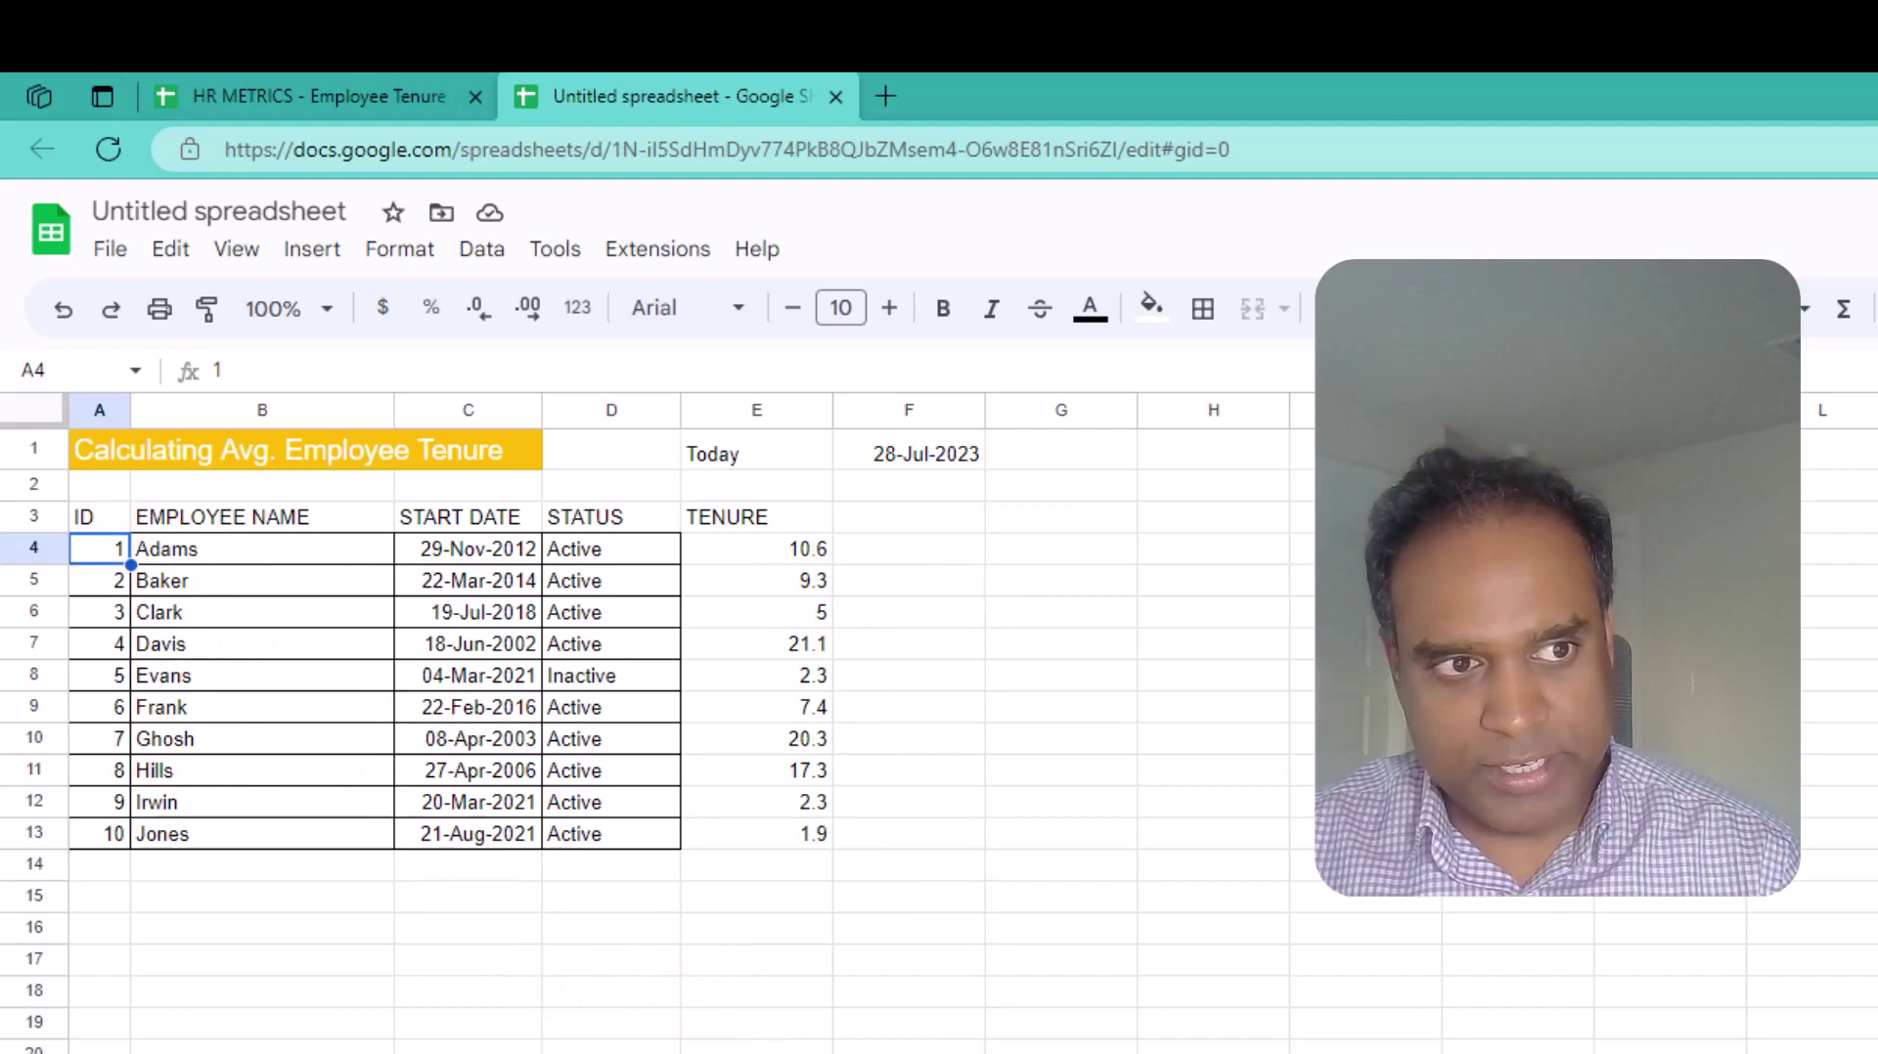
Select A4:E103 and apply All borders to every cell in the range
scroll(645, 734, down, 20)
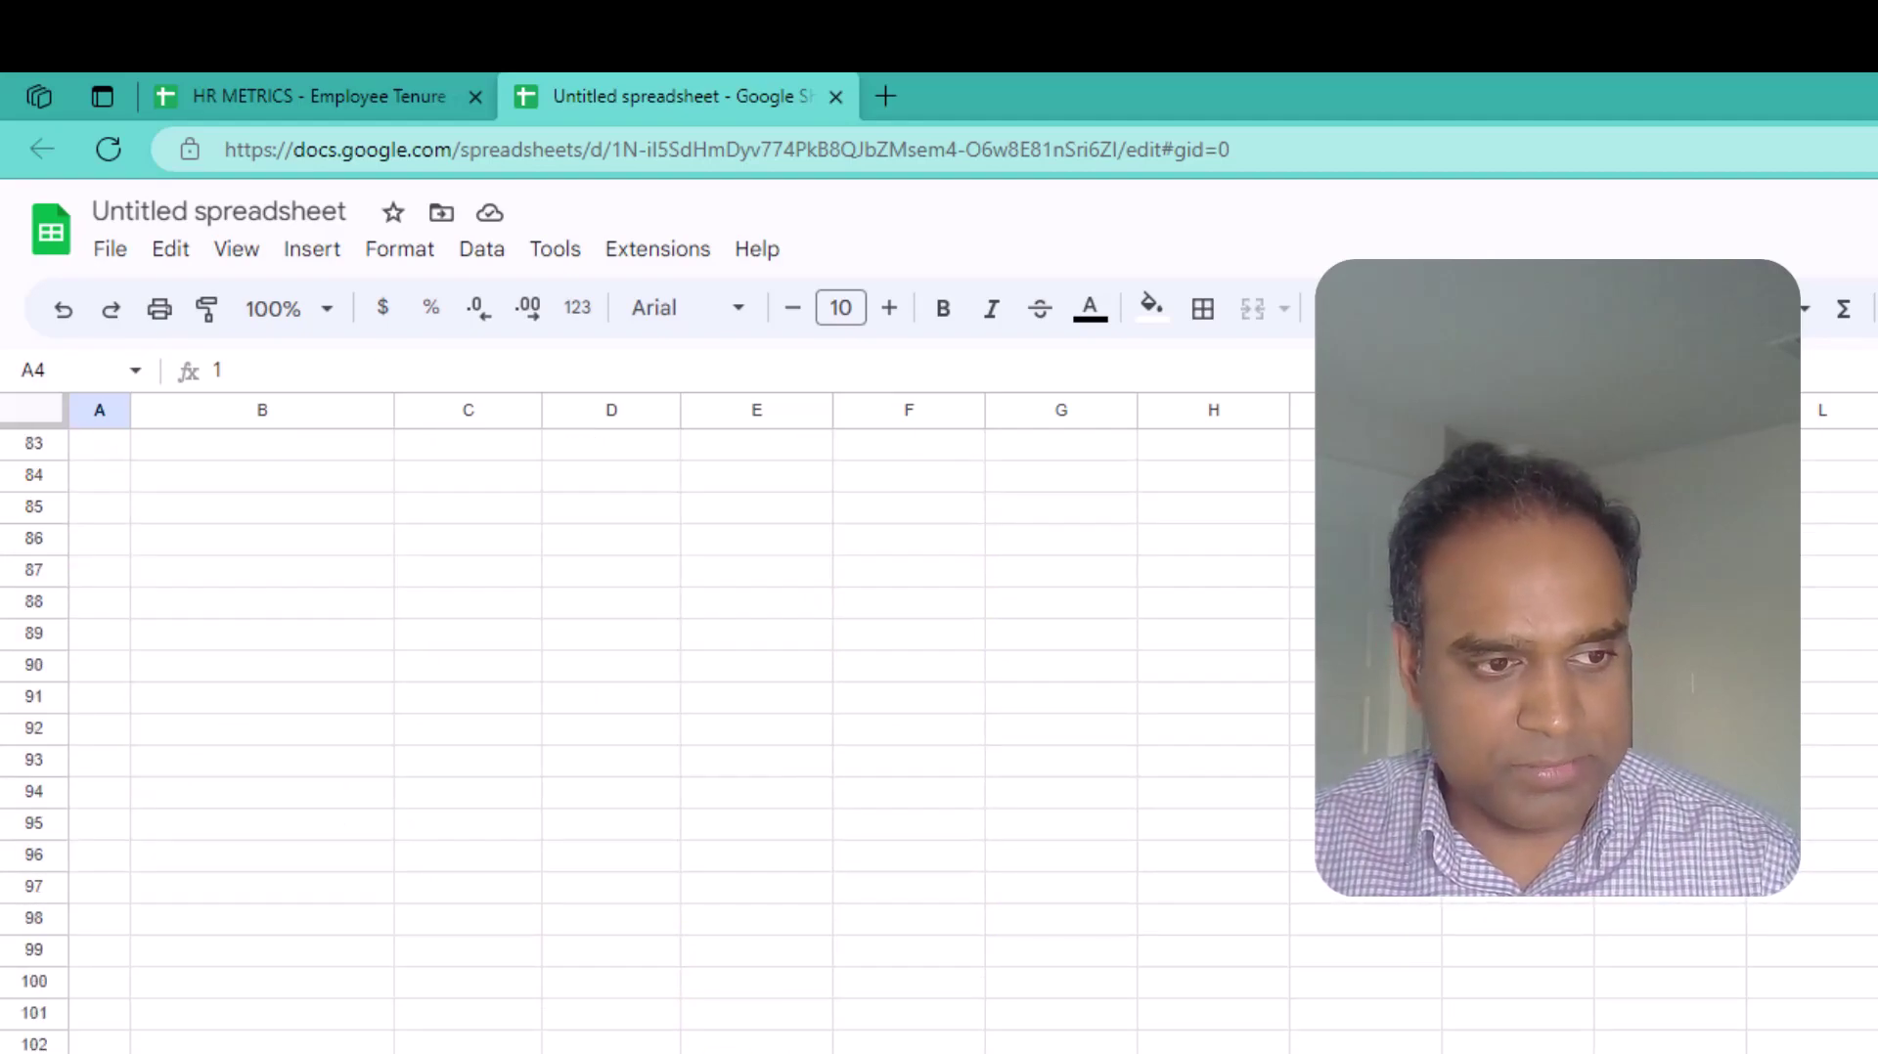
scroll(646, 734, down, 3)
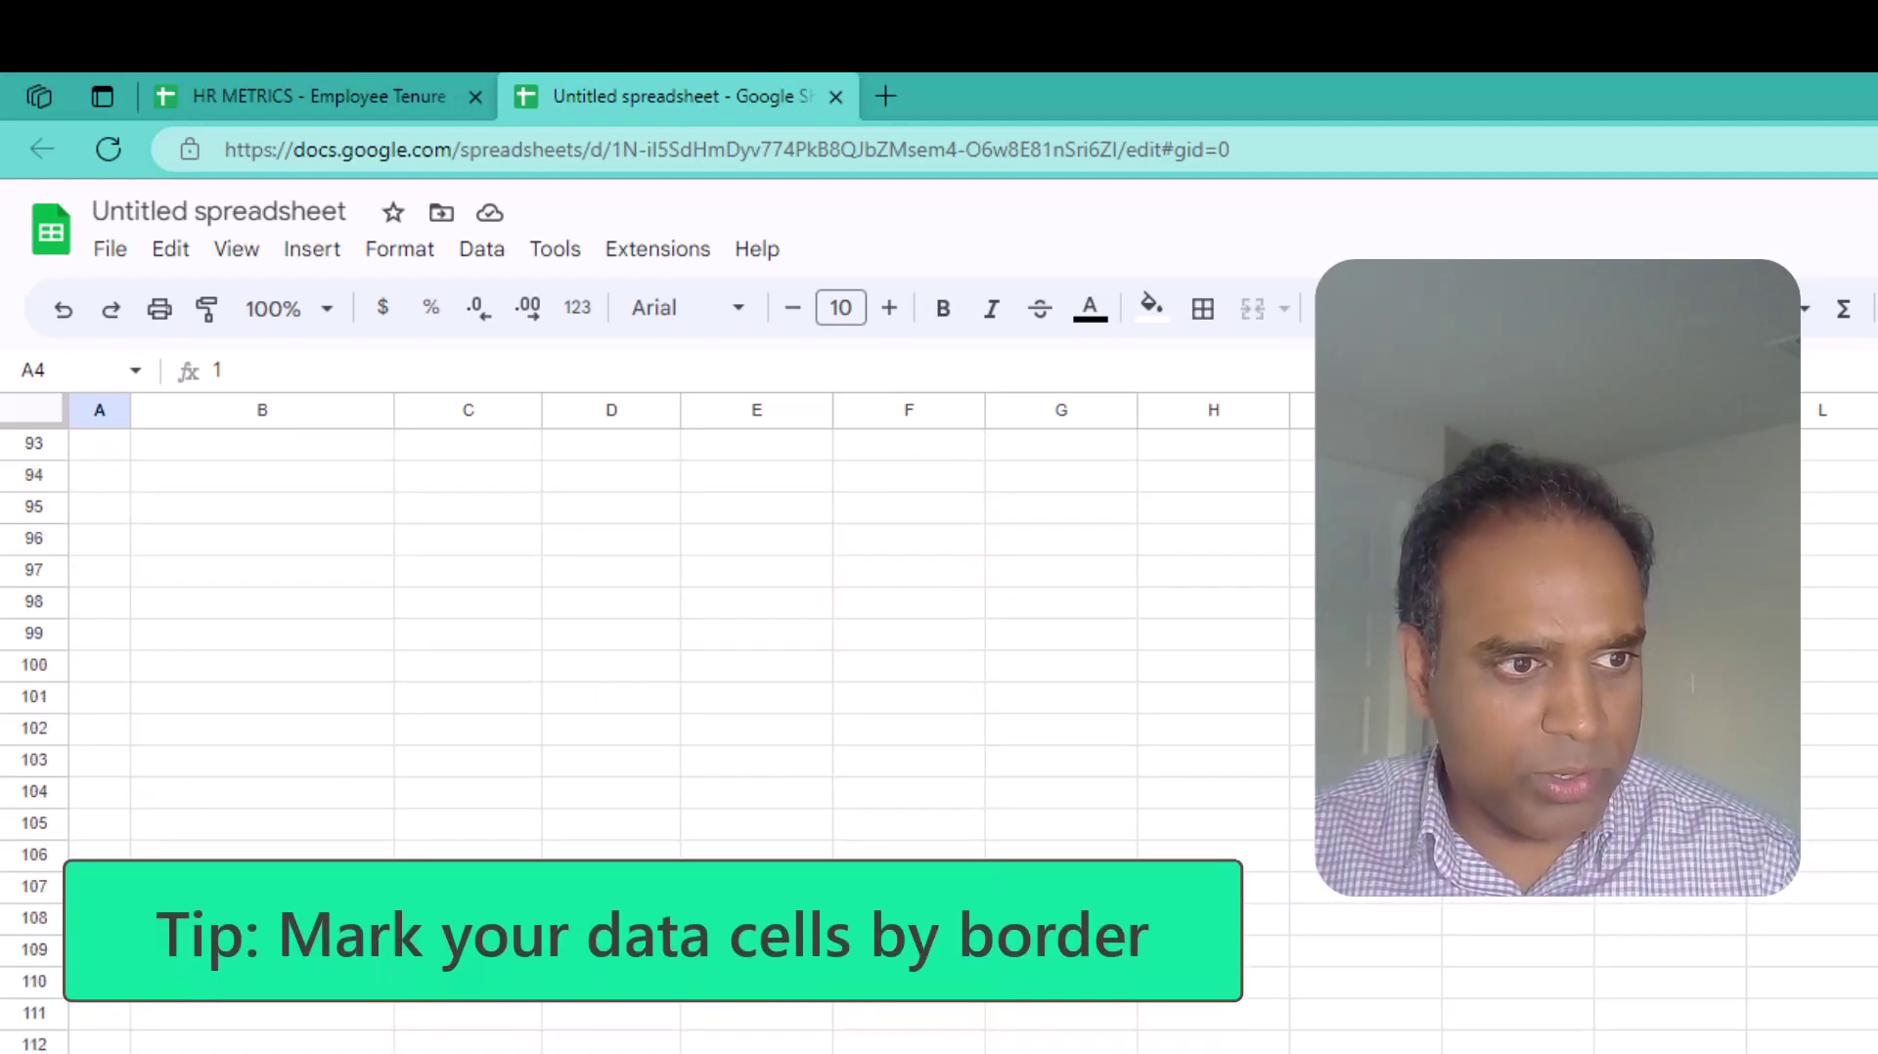
scroll(724, 1048, up, 2)
shift+click(742, 954)
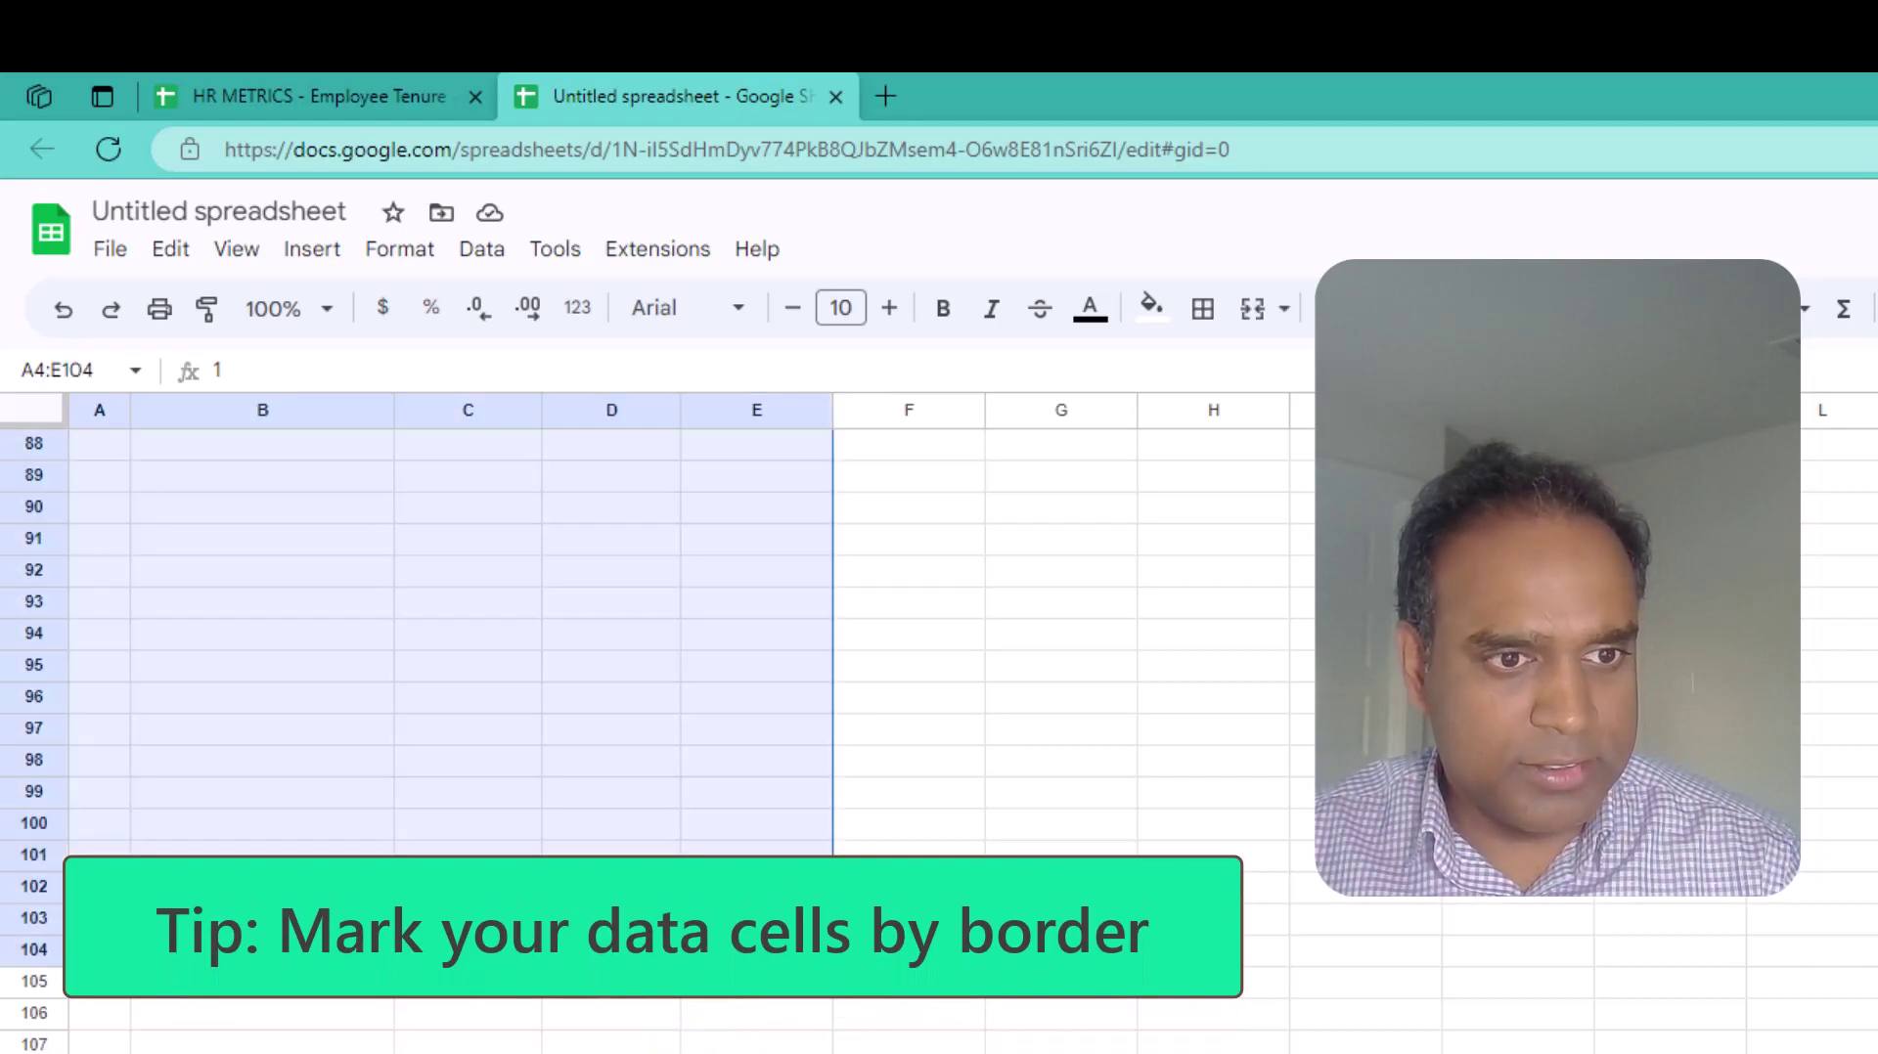
key(shift+Up)
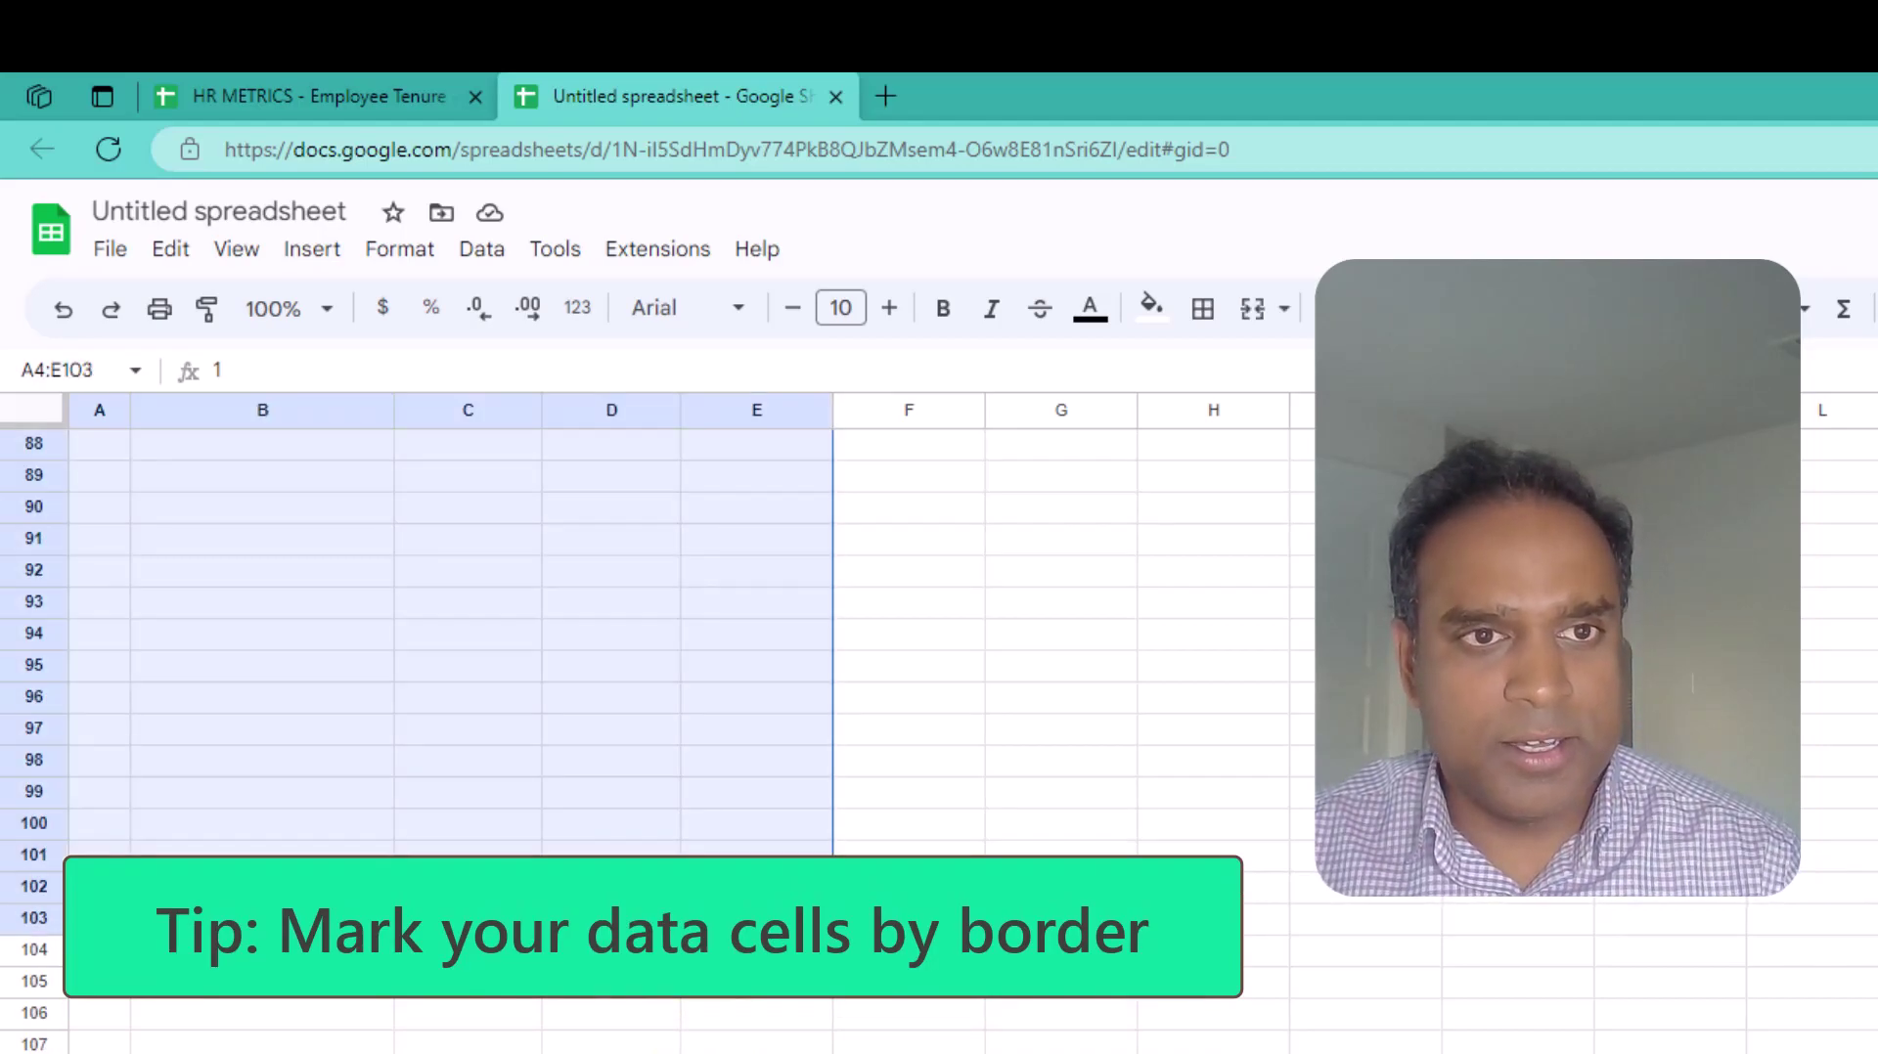
click(1205, 309)
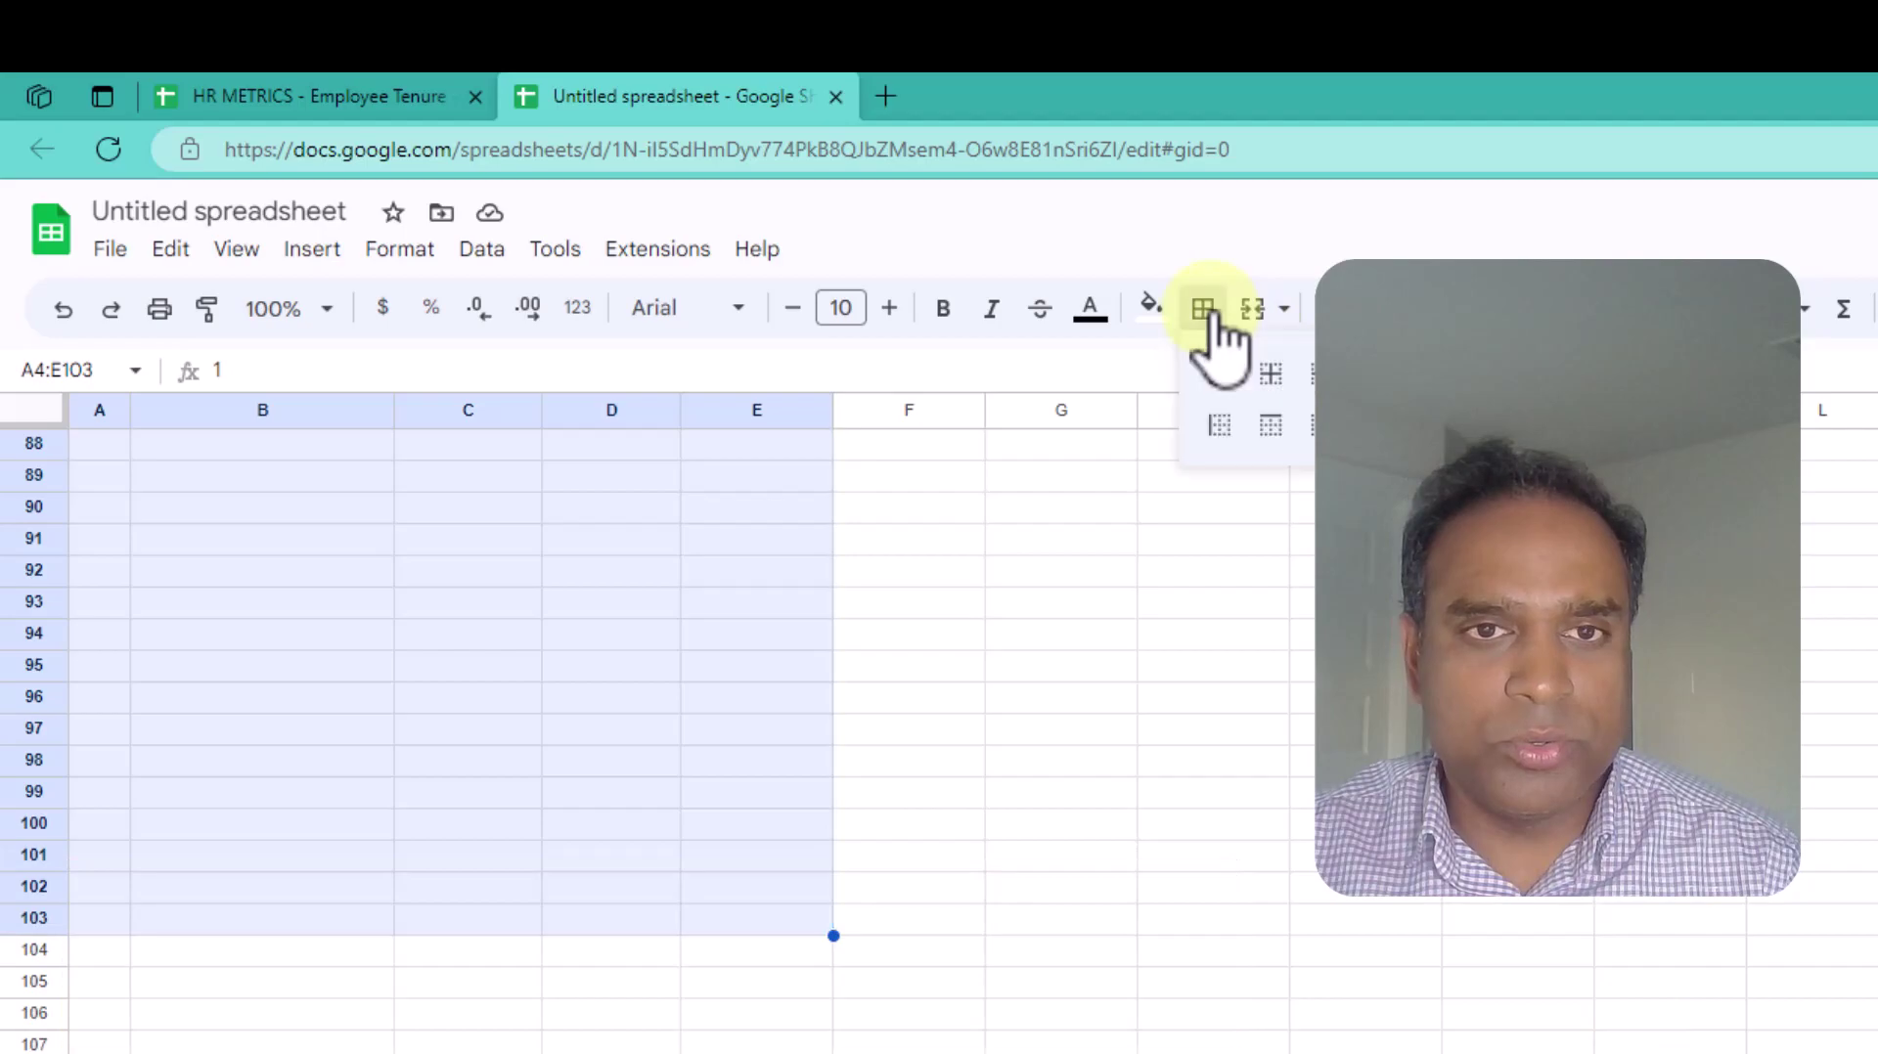
click(1219, 373)
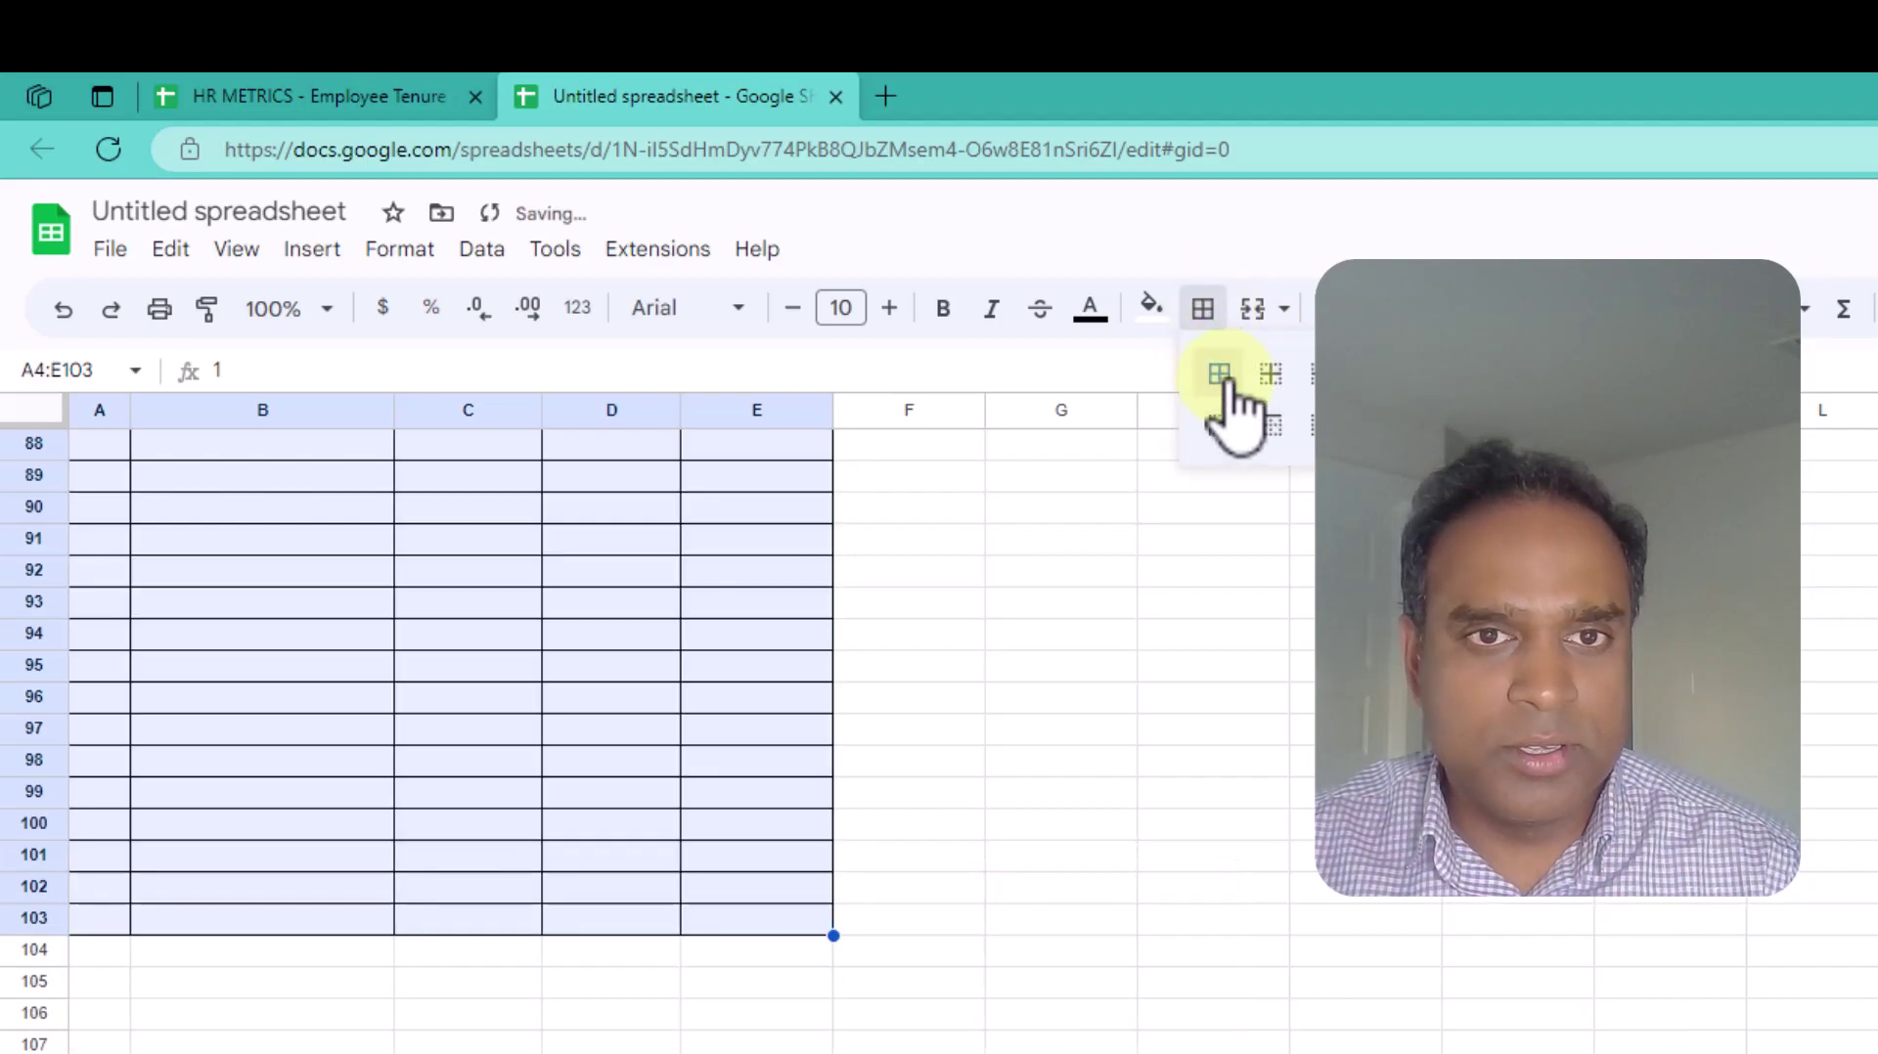
click(779, 929)
key(ctrl+Up)
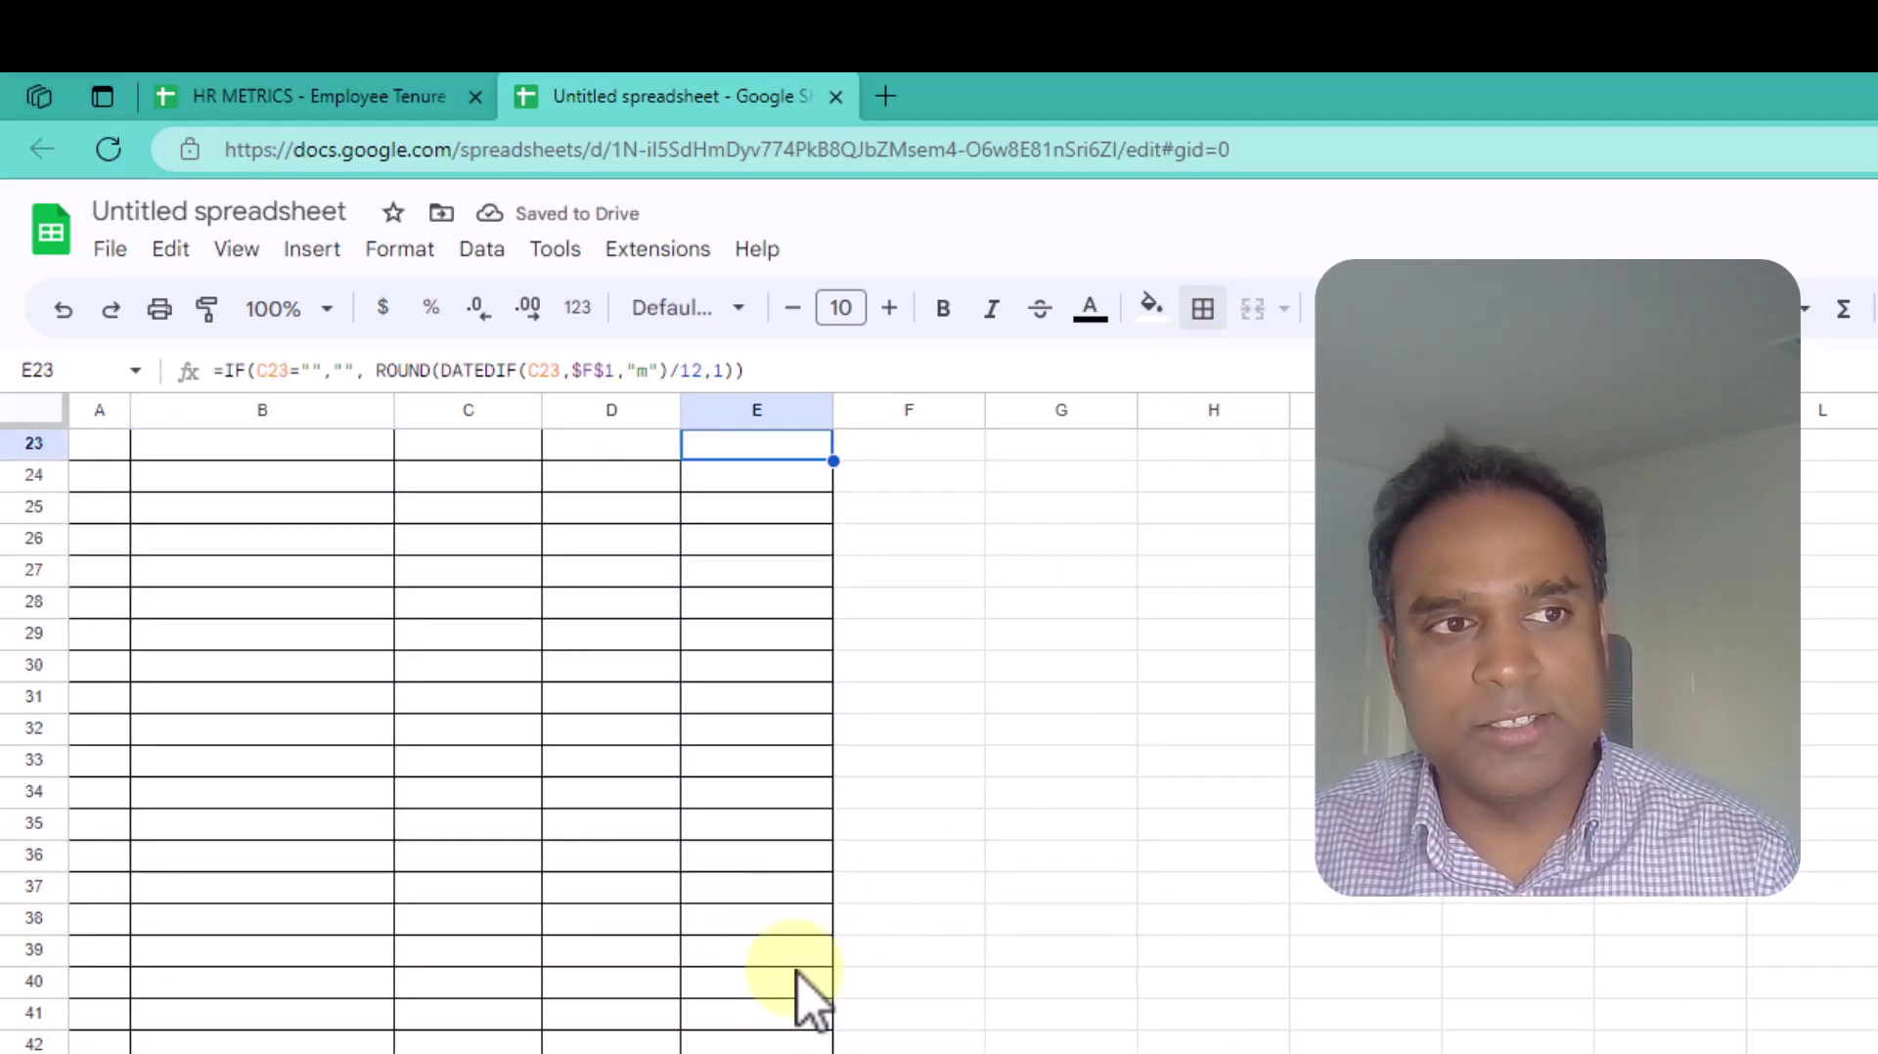
key(Up)
key(Up)
key(Up)
key(Up)
key(Up)
key(Up)
key(Up)
key(Up)
key(Up)
key(Up)
key(Up)
key(Up)
key(Up)
key(Up)
key(Up)
key(Up)
key(Up)
key(Up)
key(Up)
key(Up)
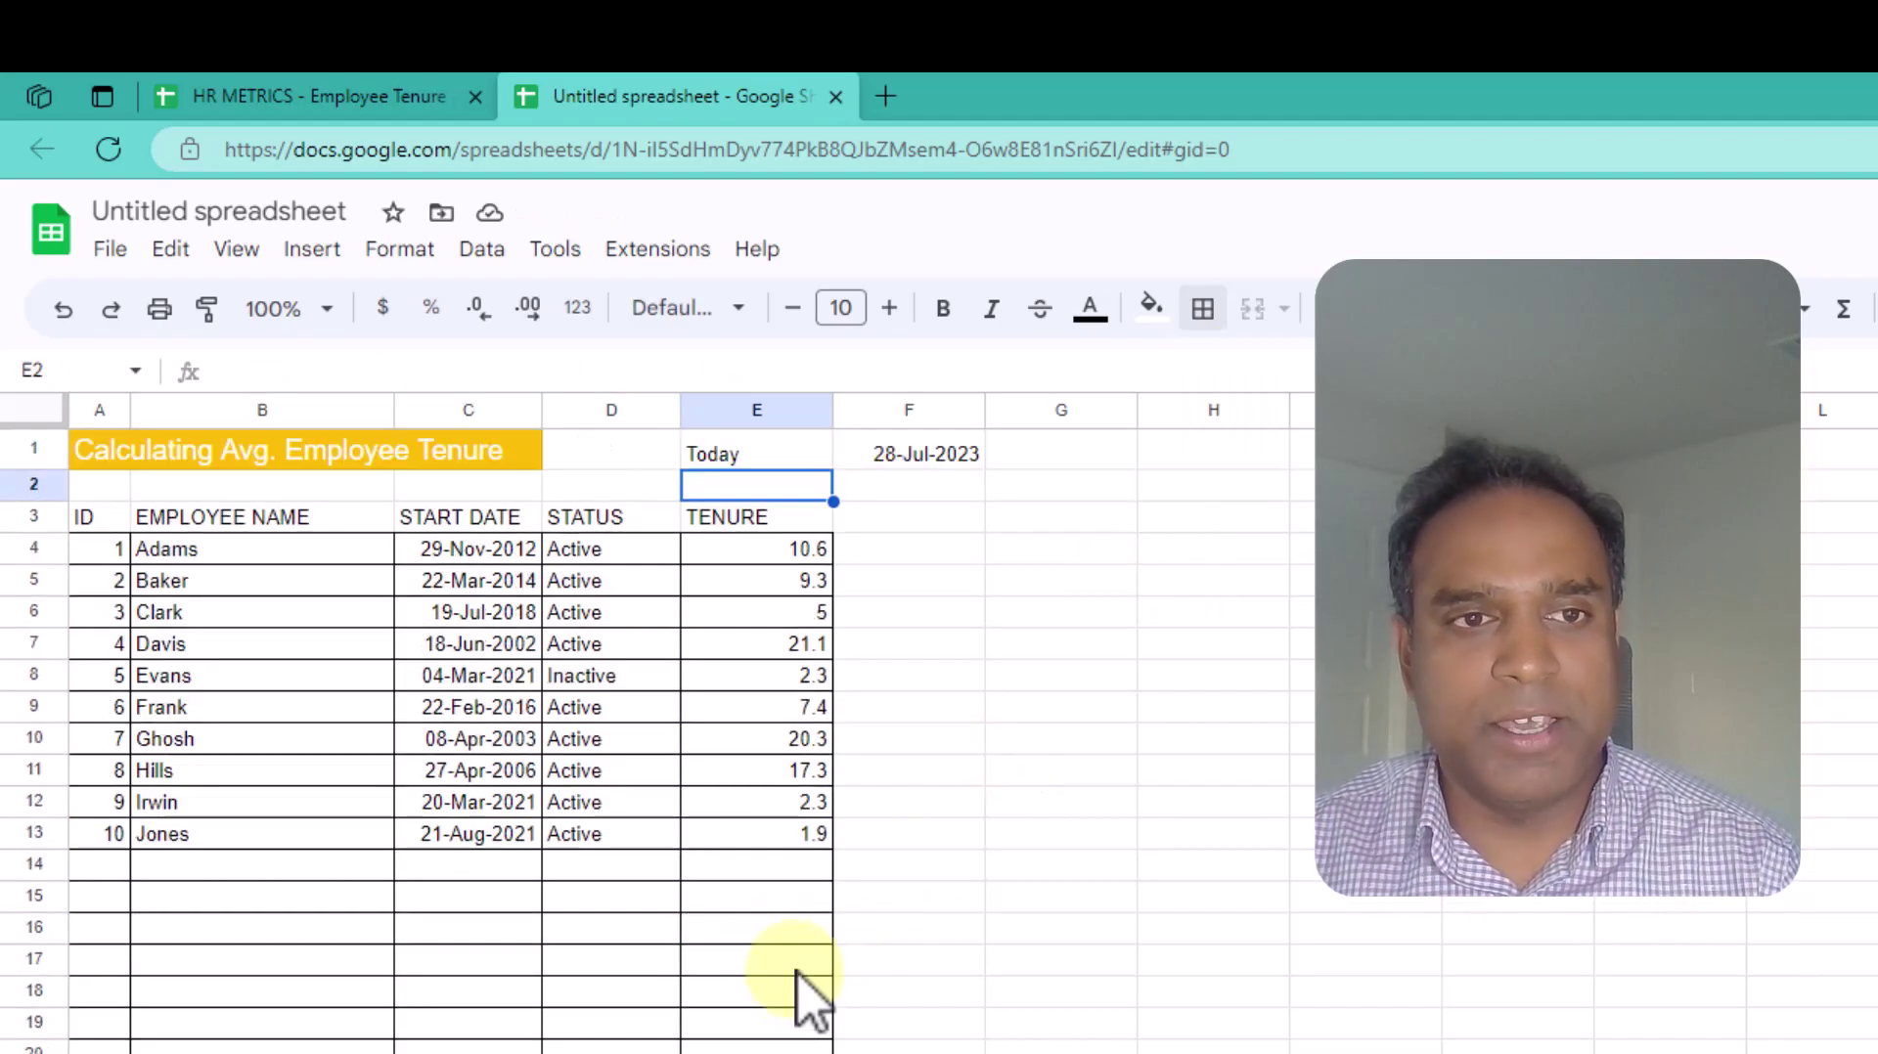
Fill E4's blank-aware tenure formula down to E103 and verify it reaches the last row
click(794, 554)
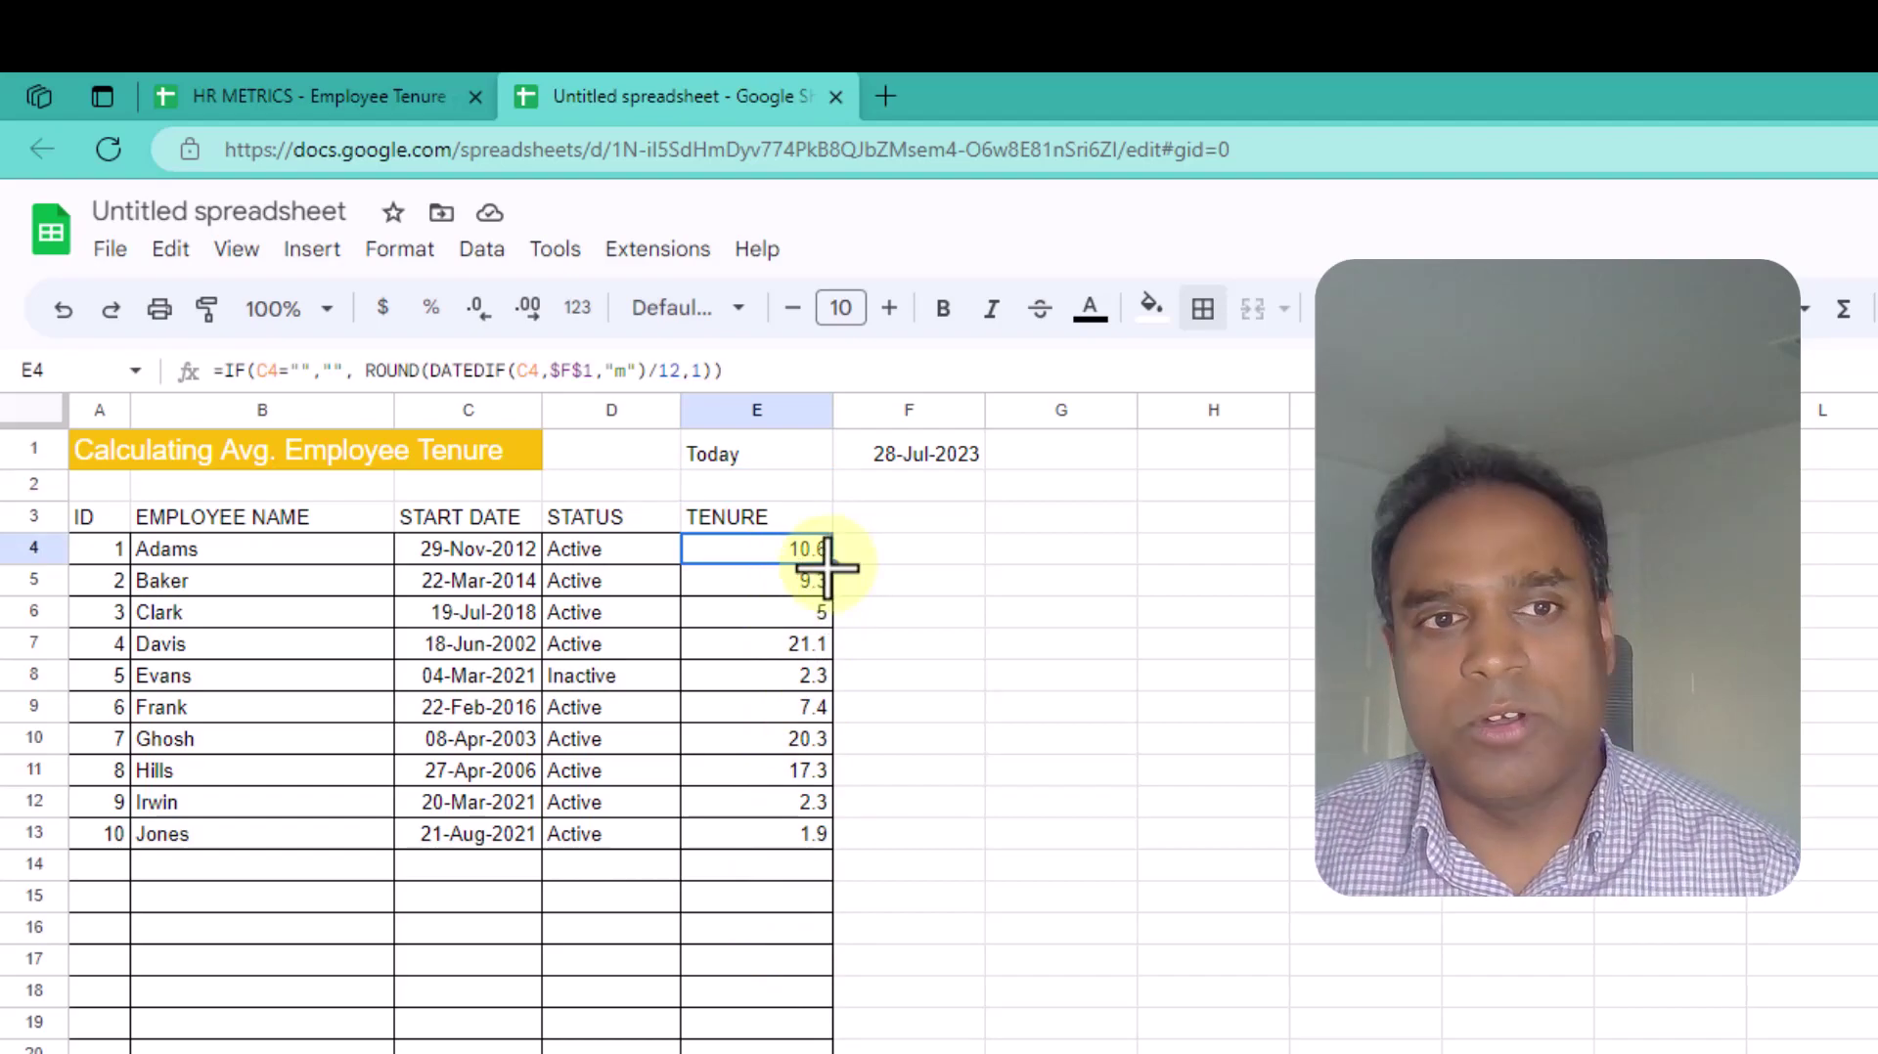
drag(831, 565, 833, 1053)
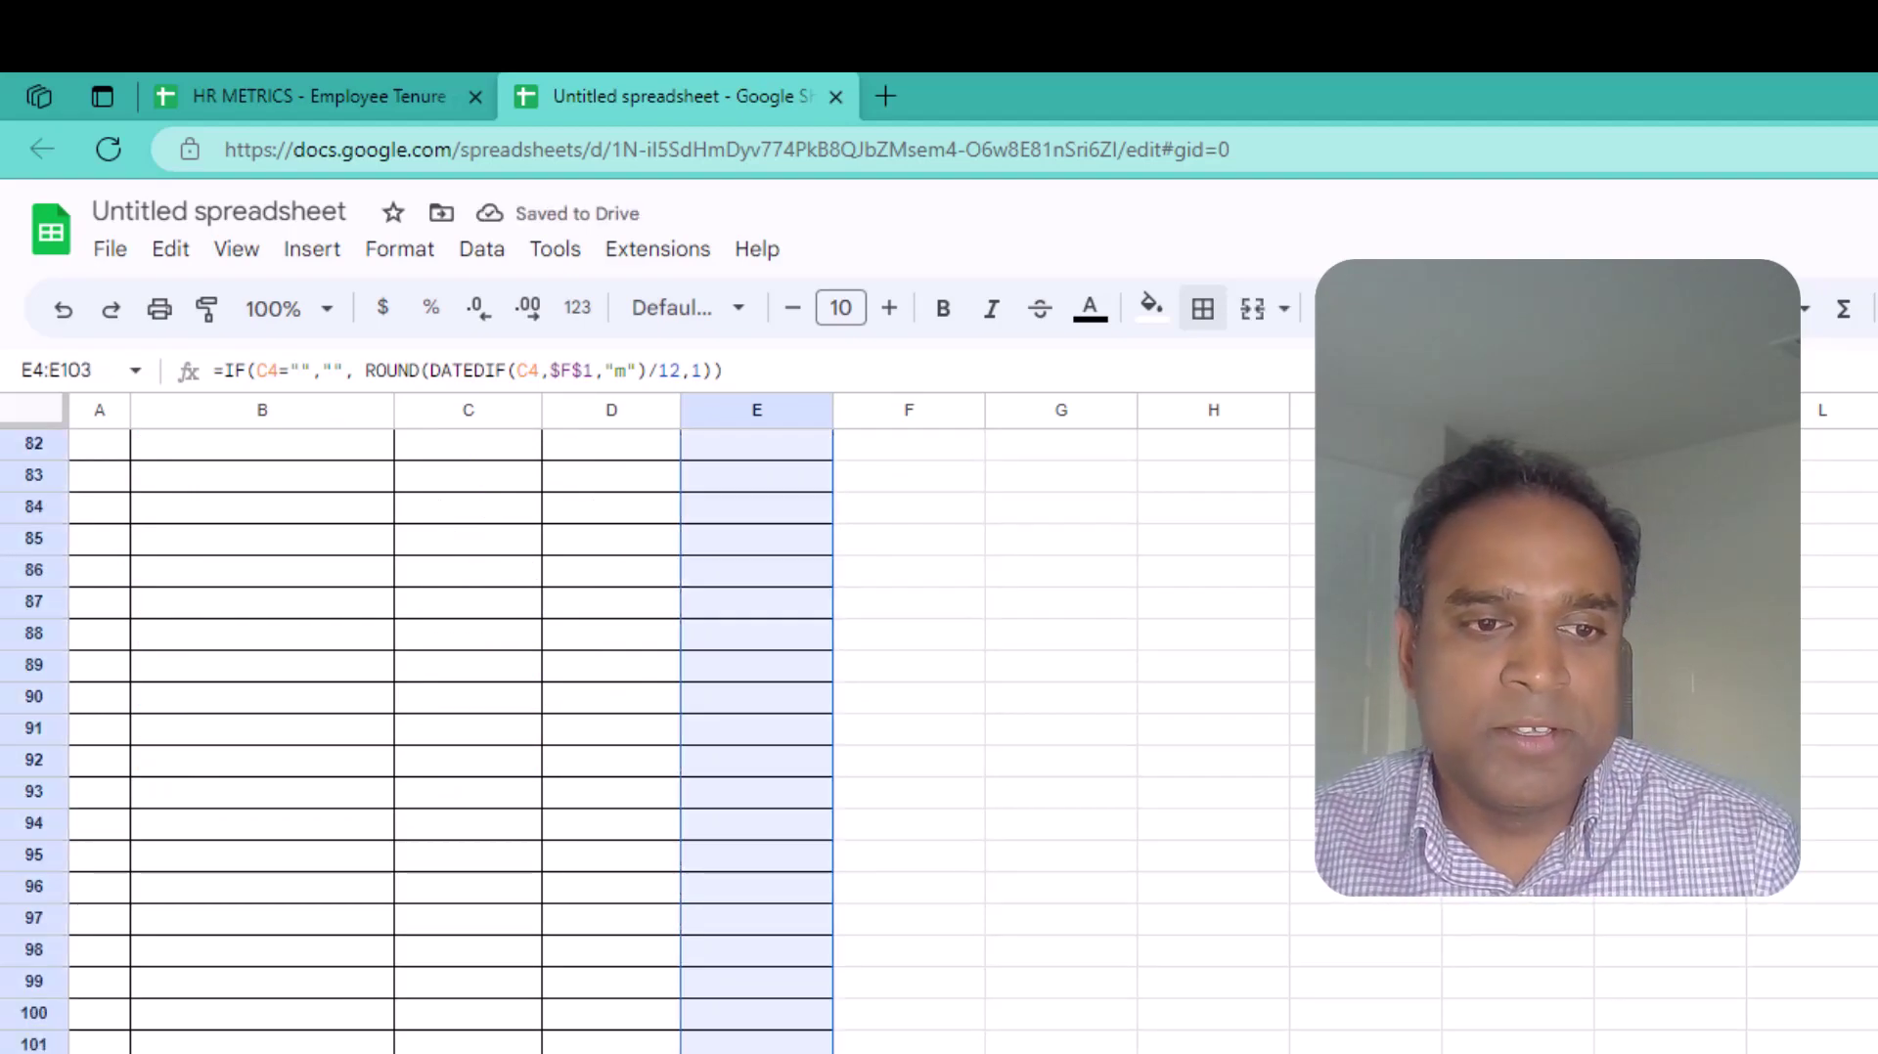
key(ctrl+Down)
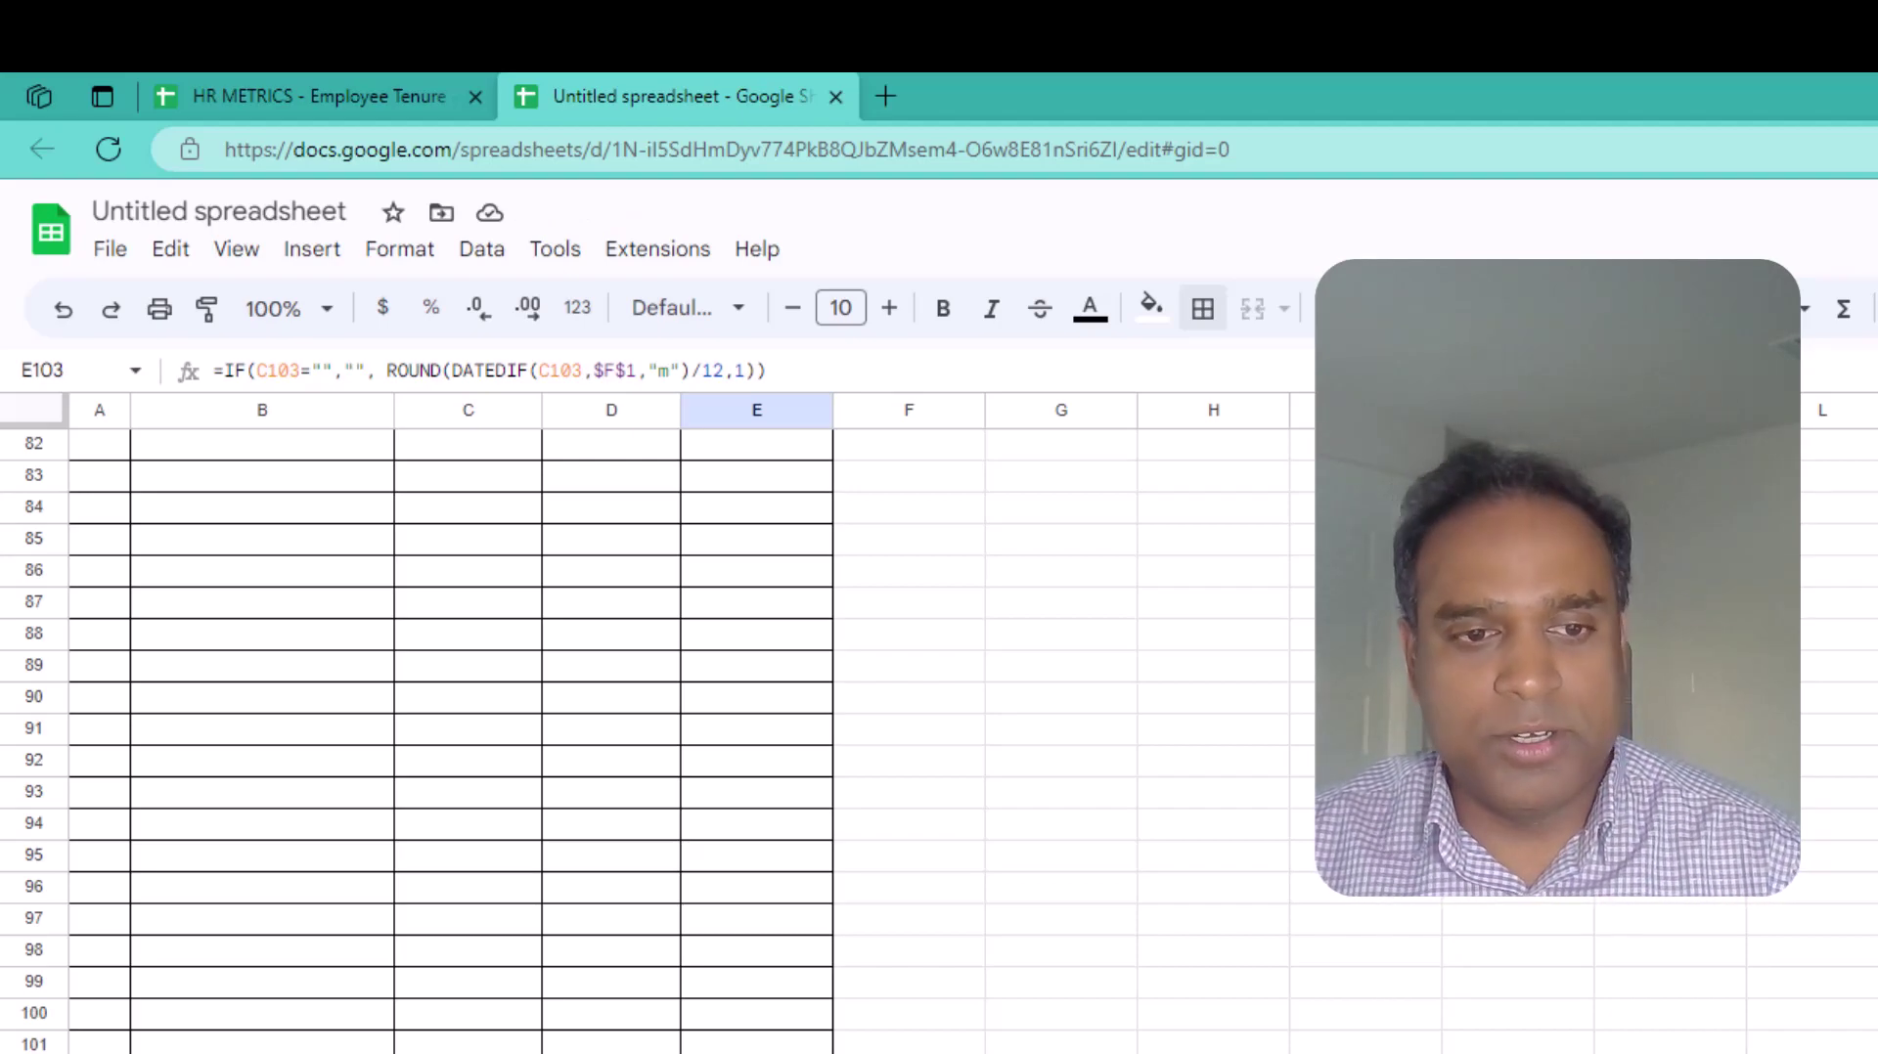
key(ctrl+Up)
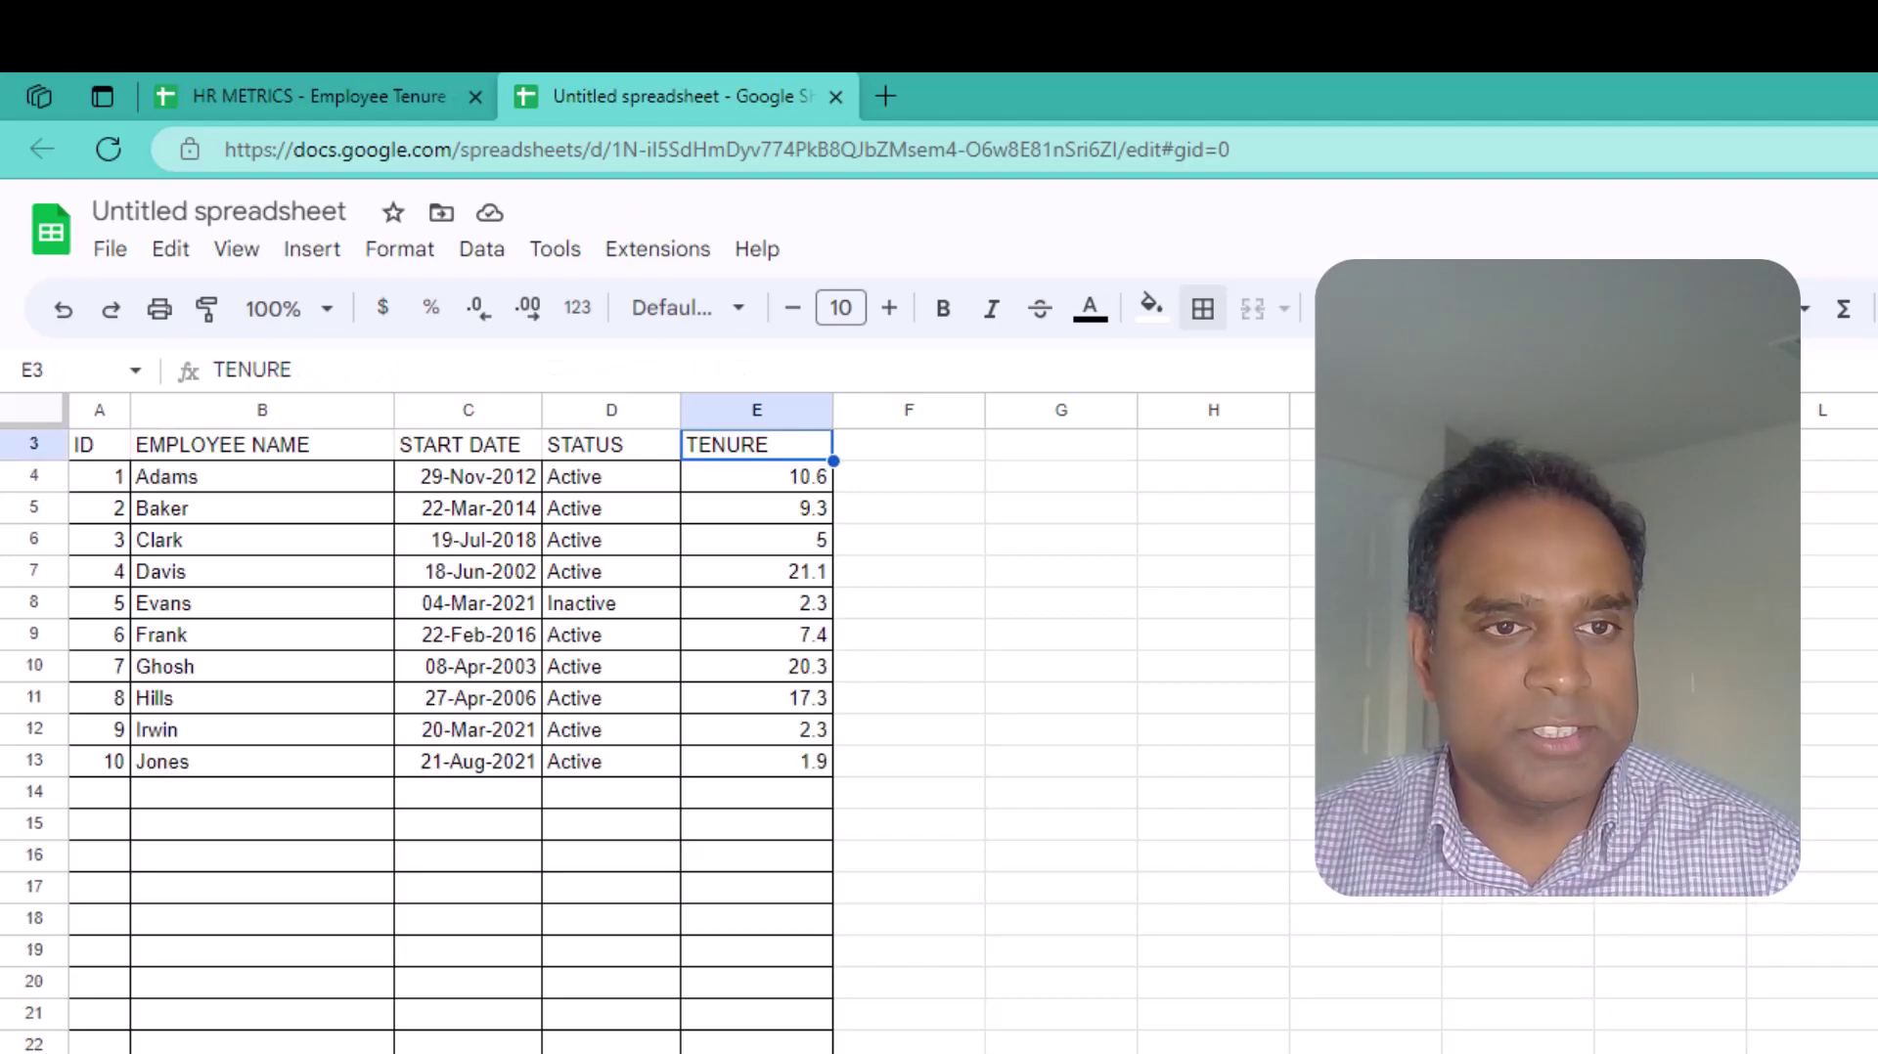
key(ctrl+Up)
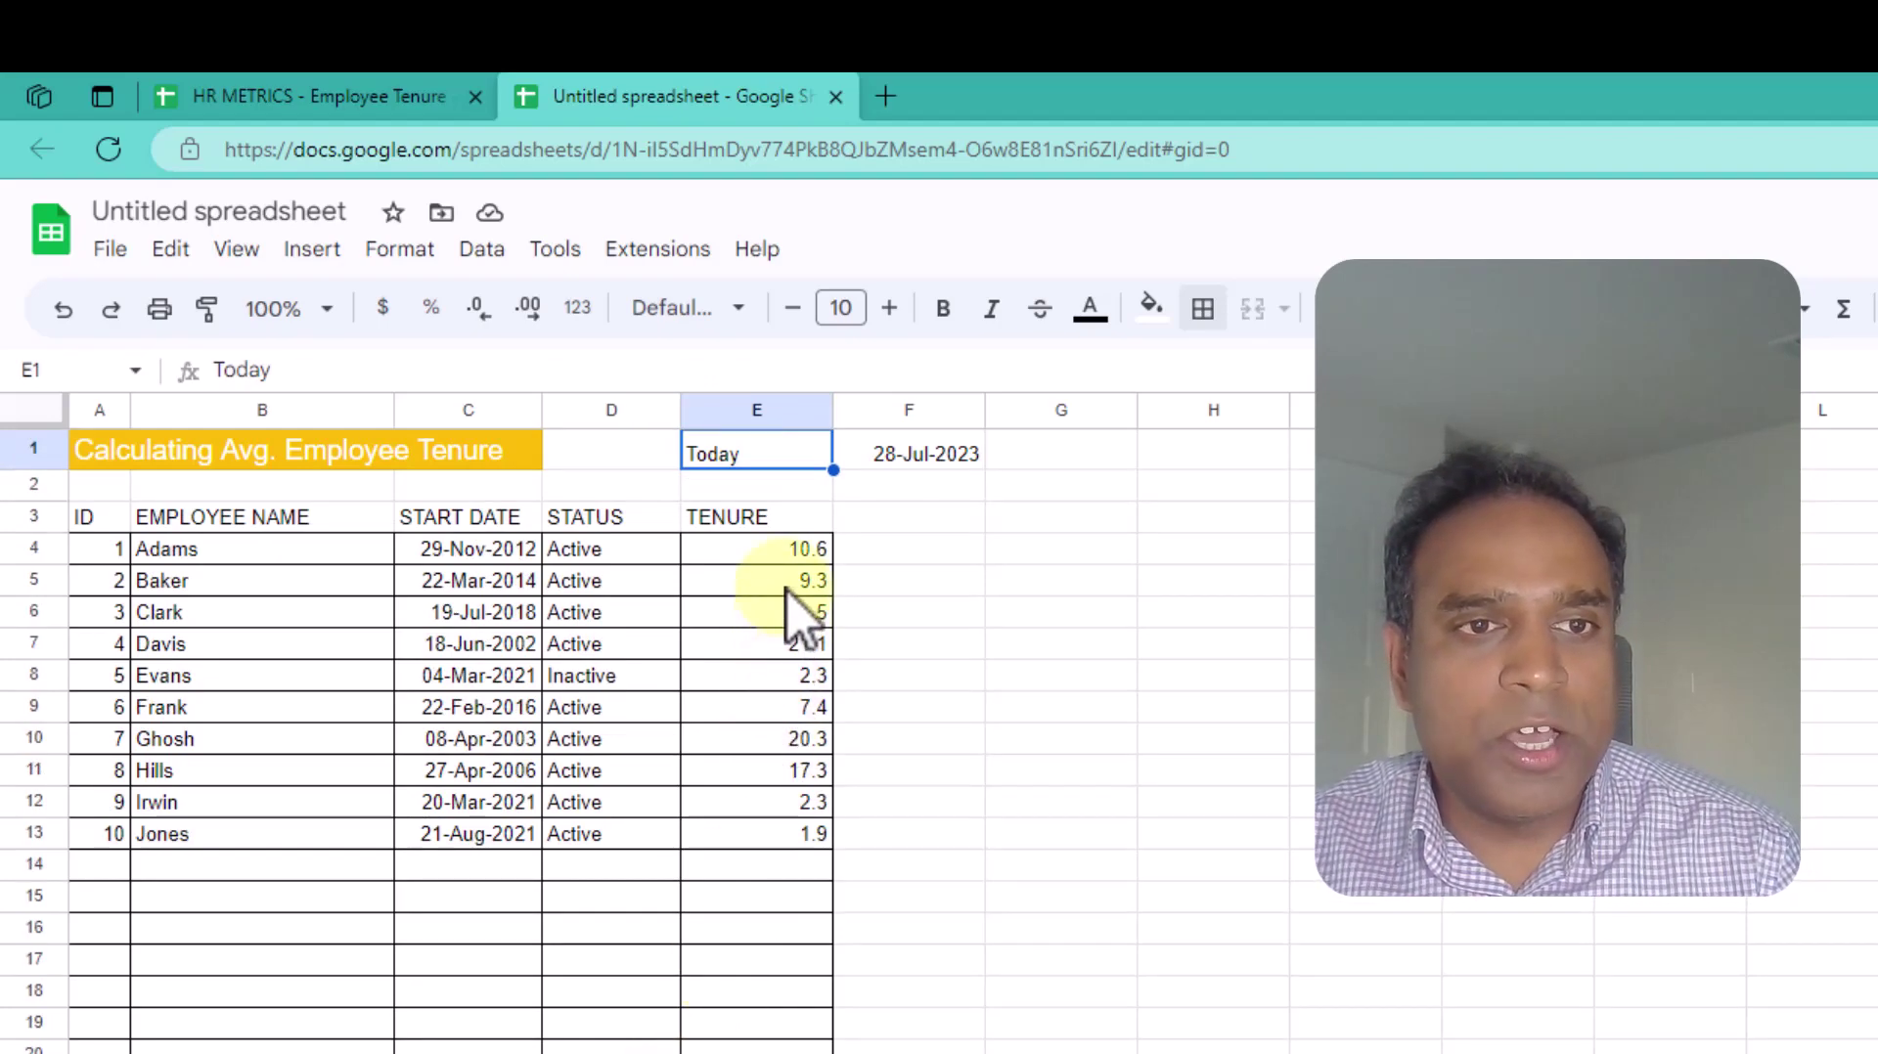
click(792, 555)
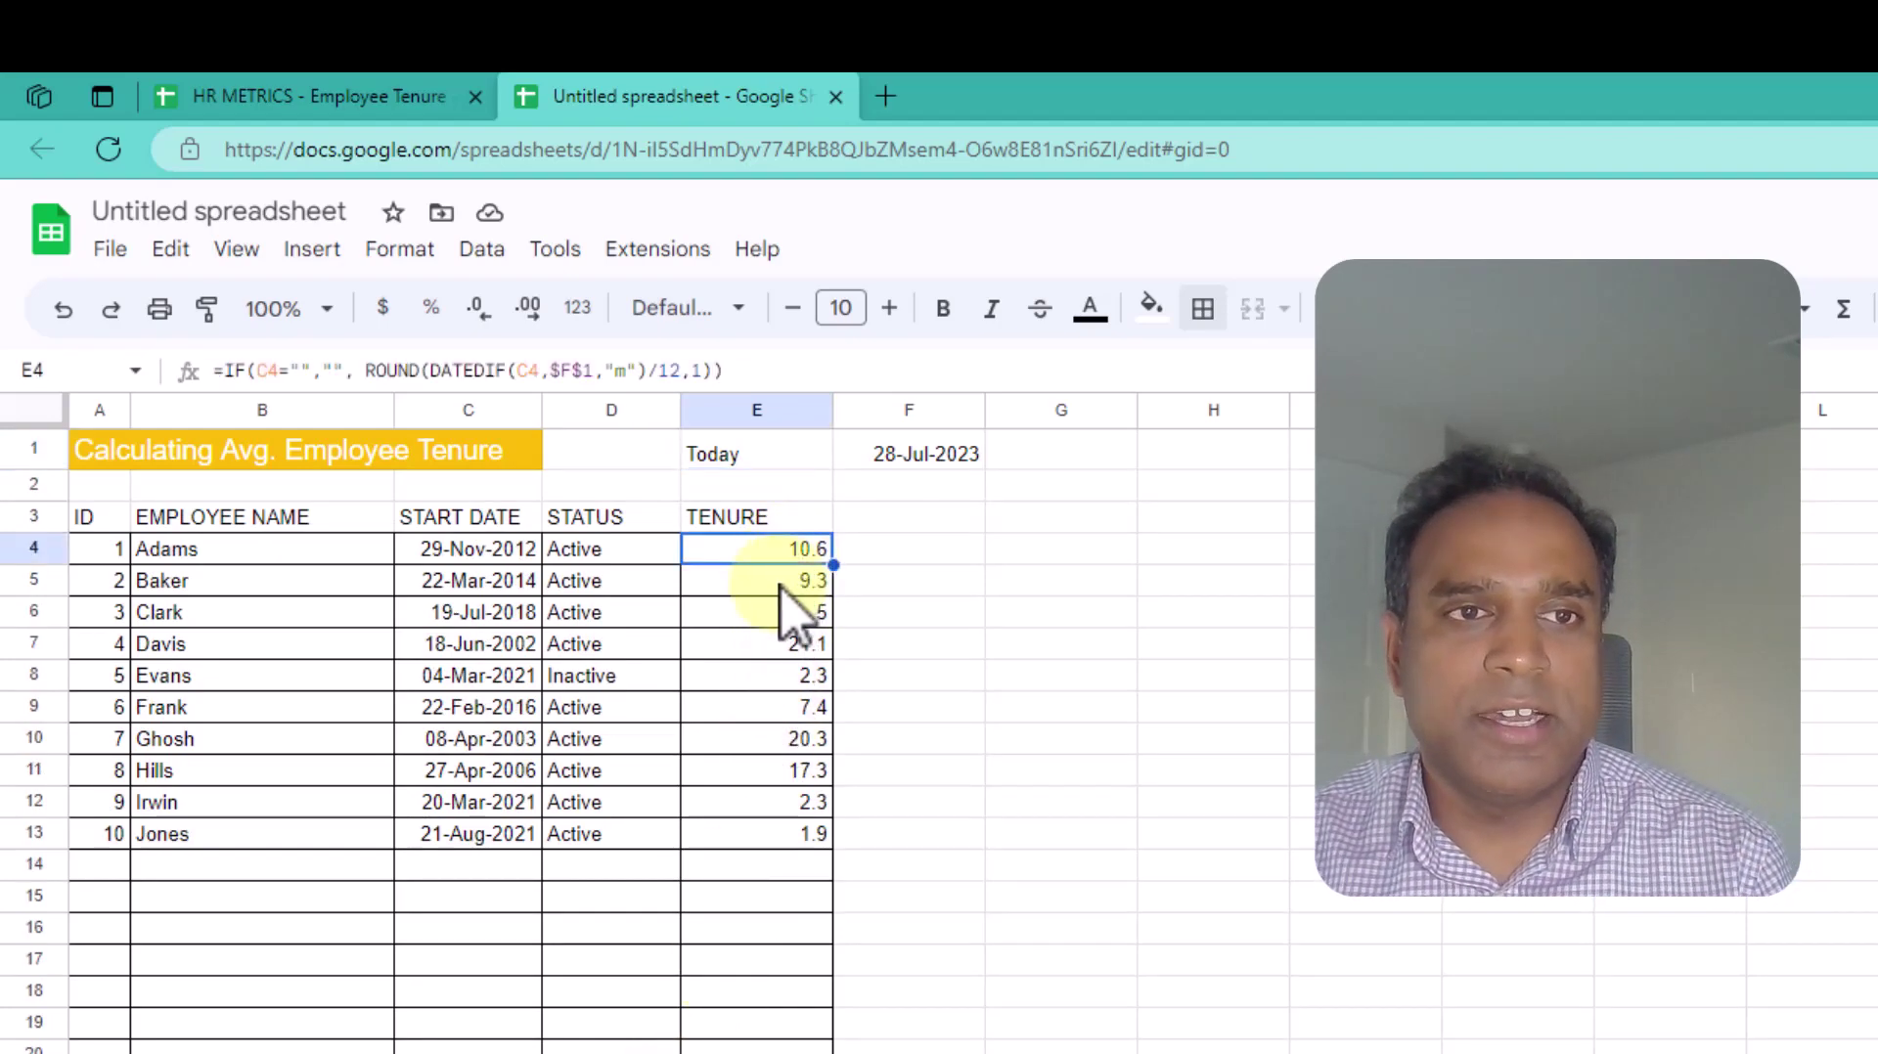
click(761, 377)
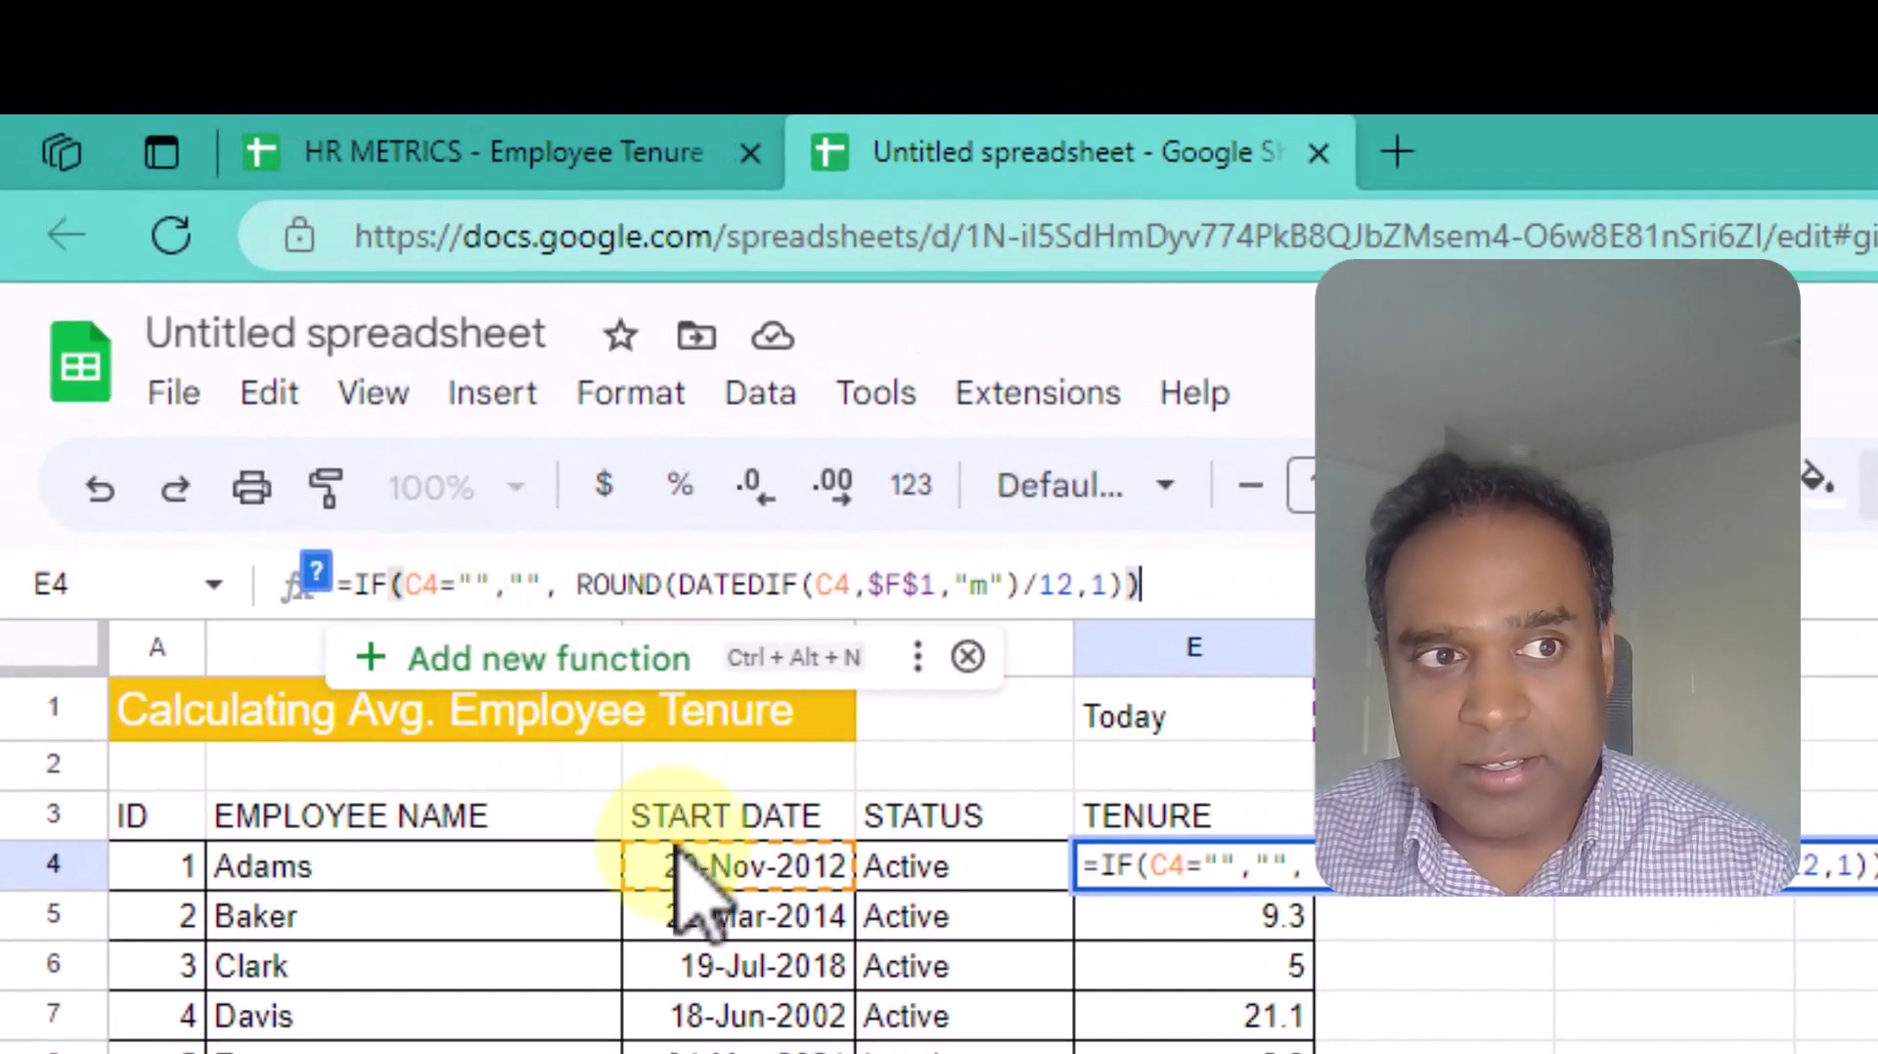
click(529, 592)
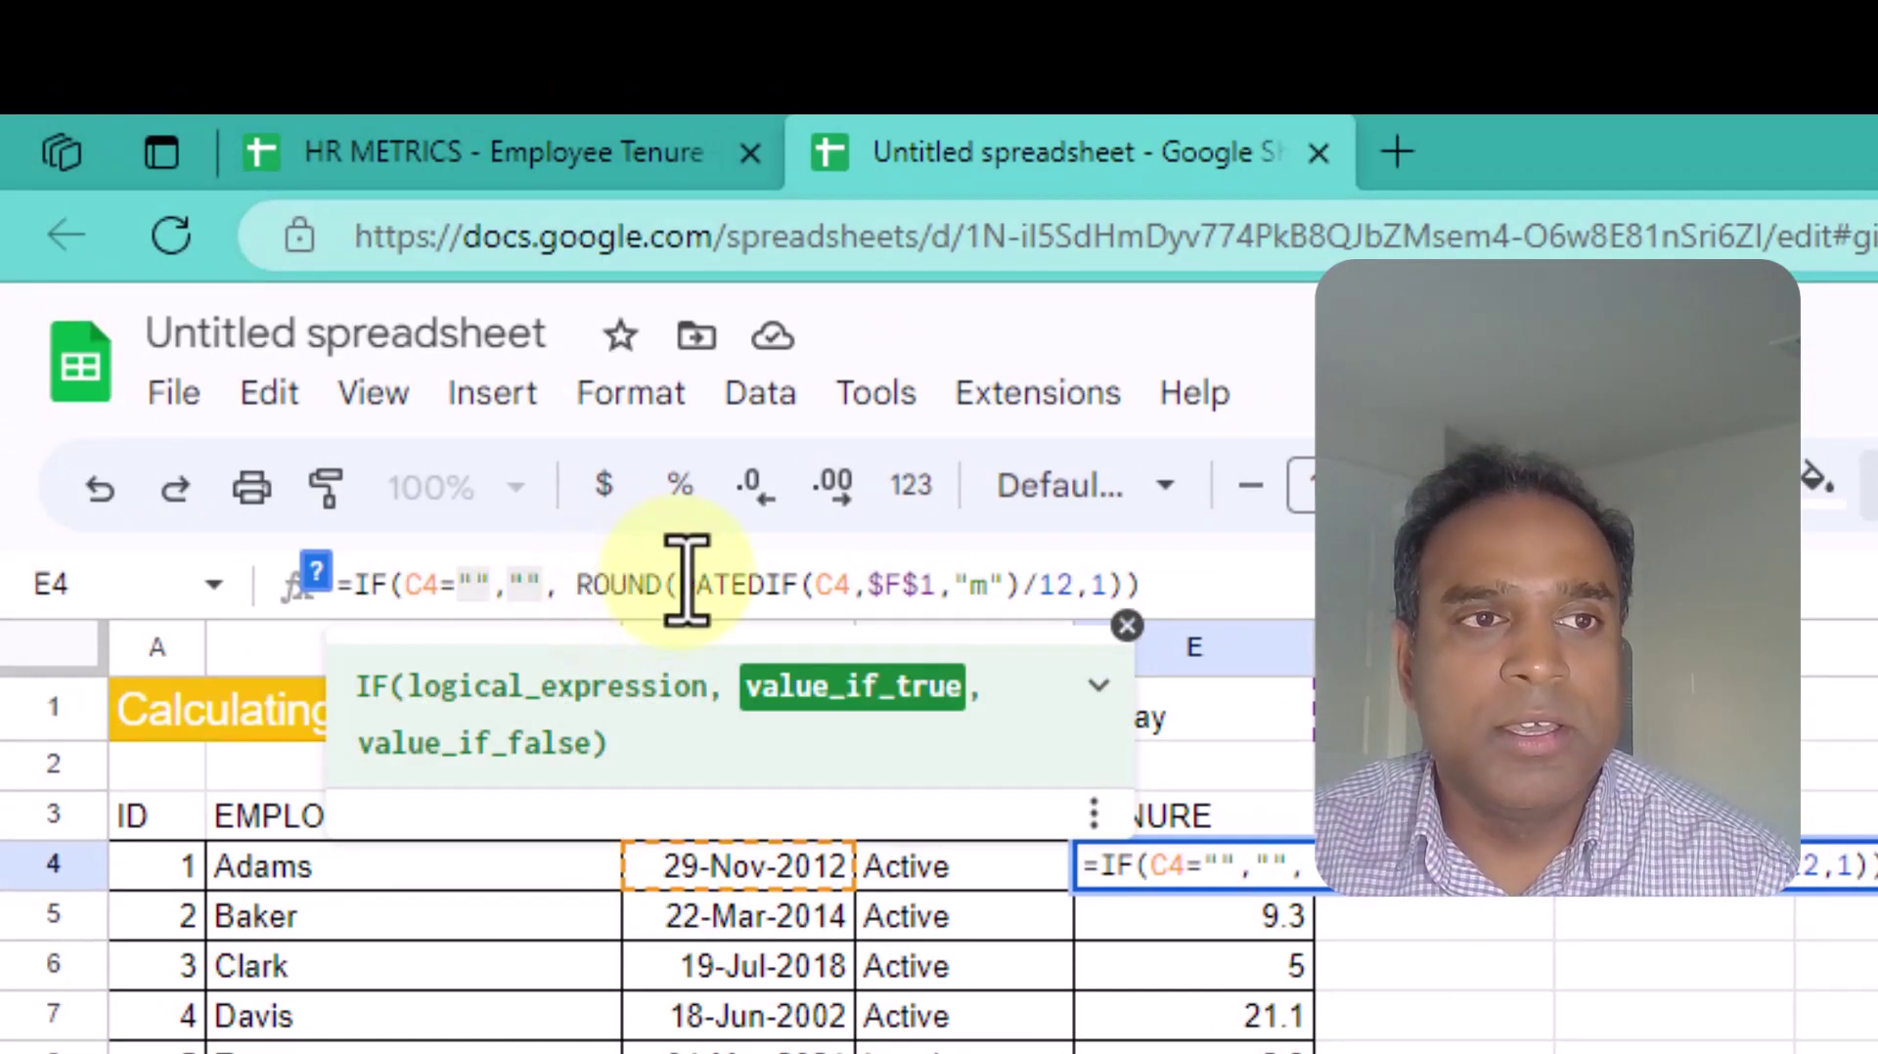
drag(682, 585, 1079, 598)
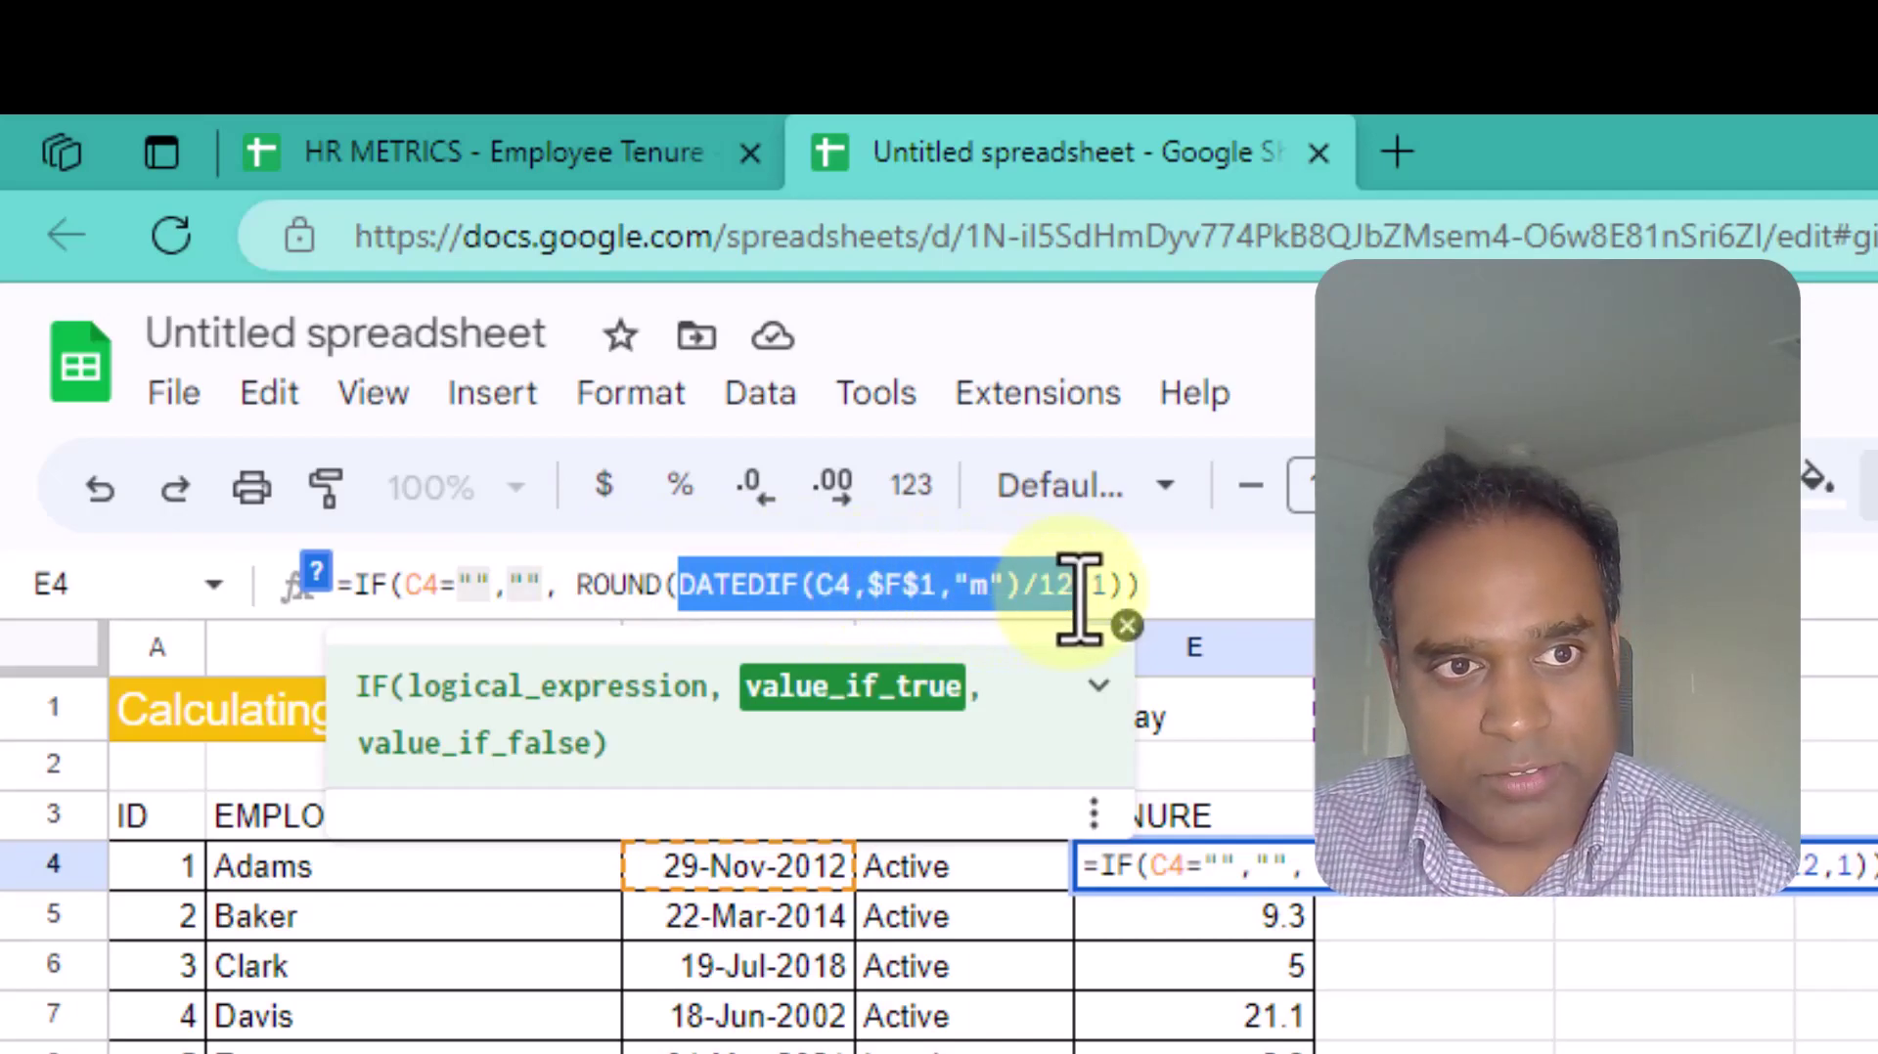
drag(1079, 599, 1132, 591)
click(1132, 586)
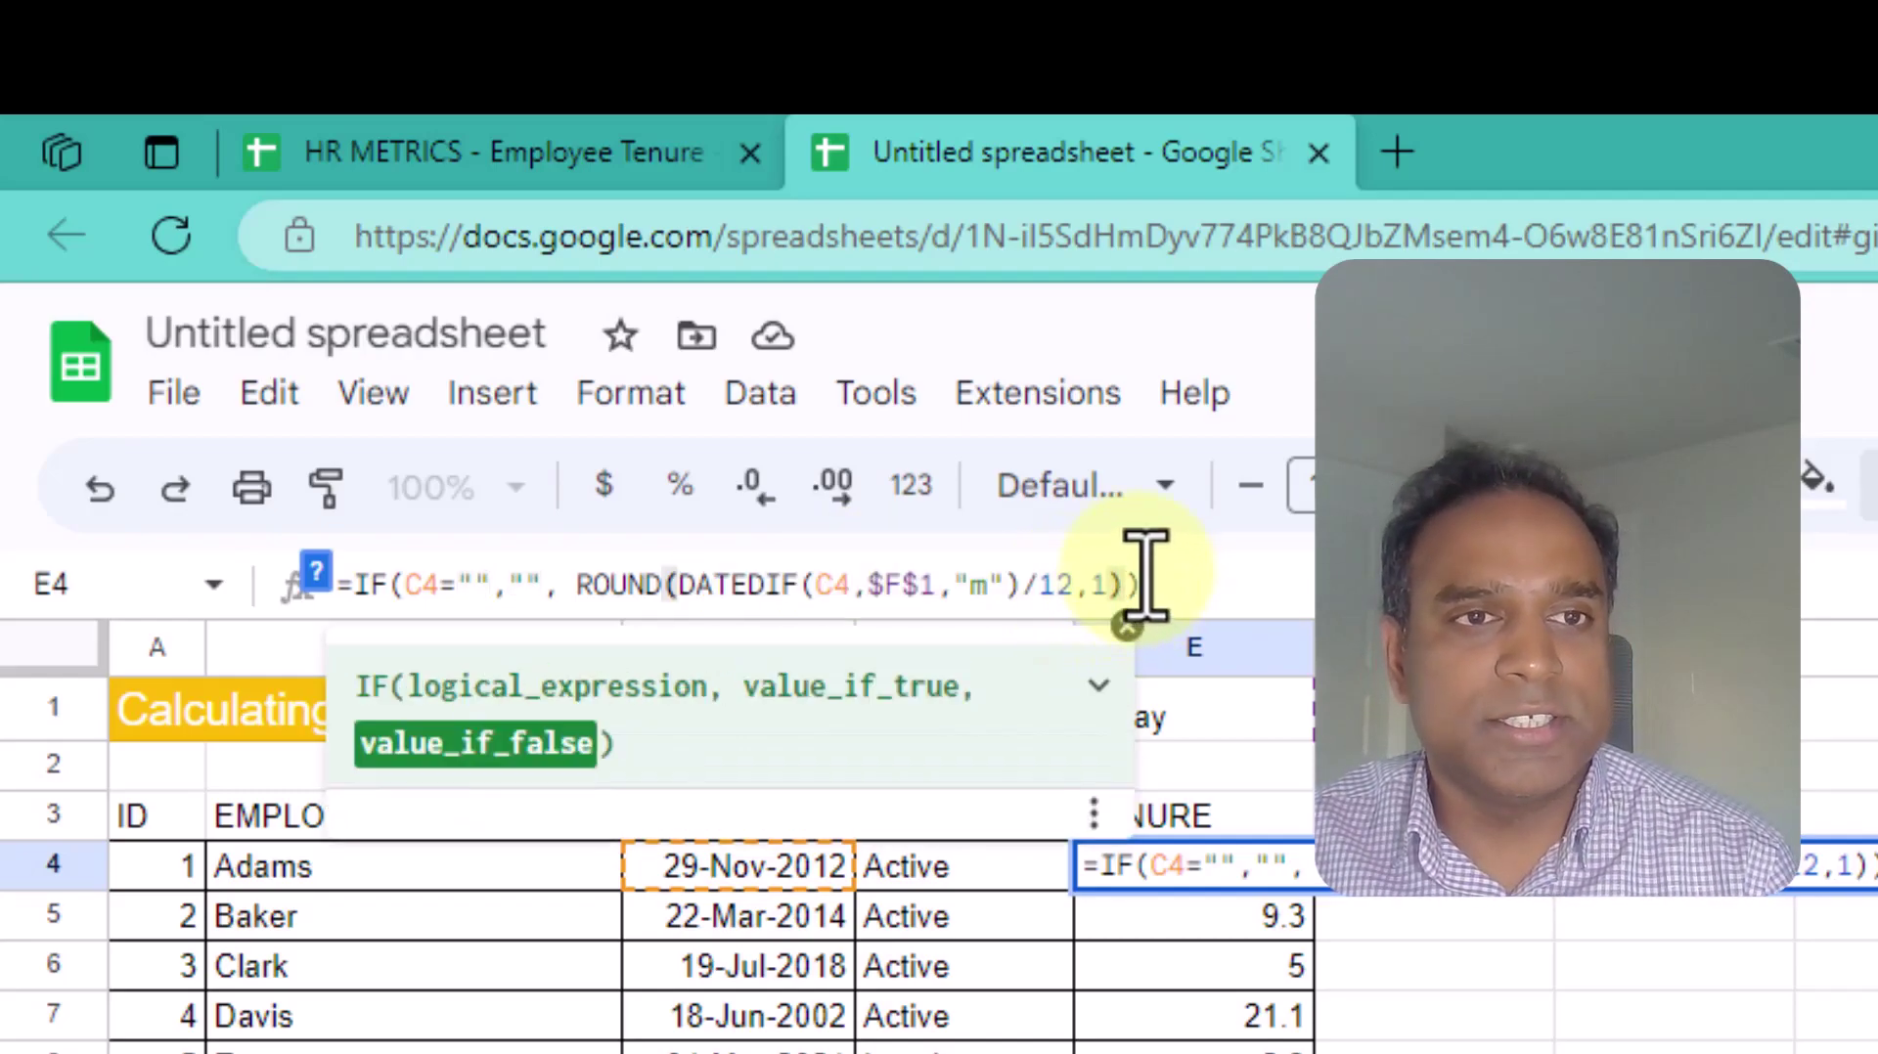
key(Return)
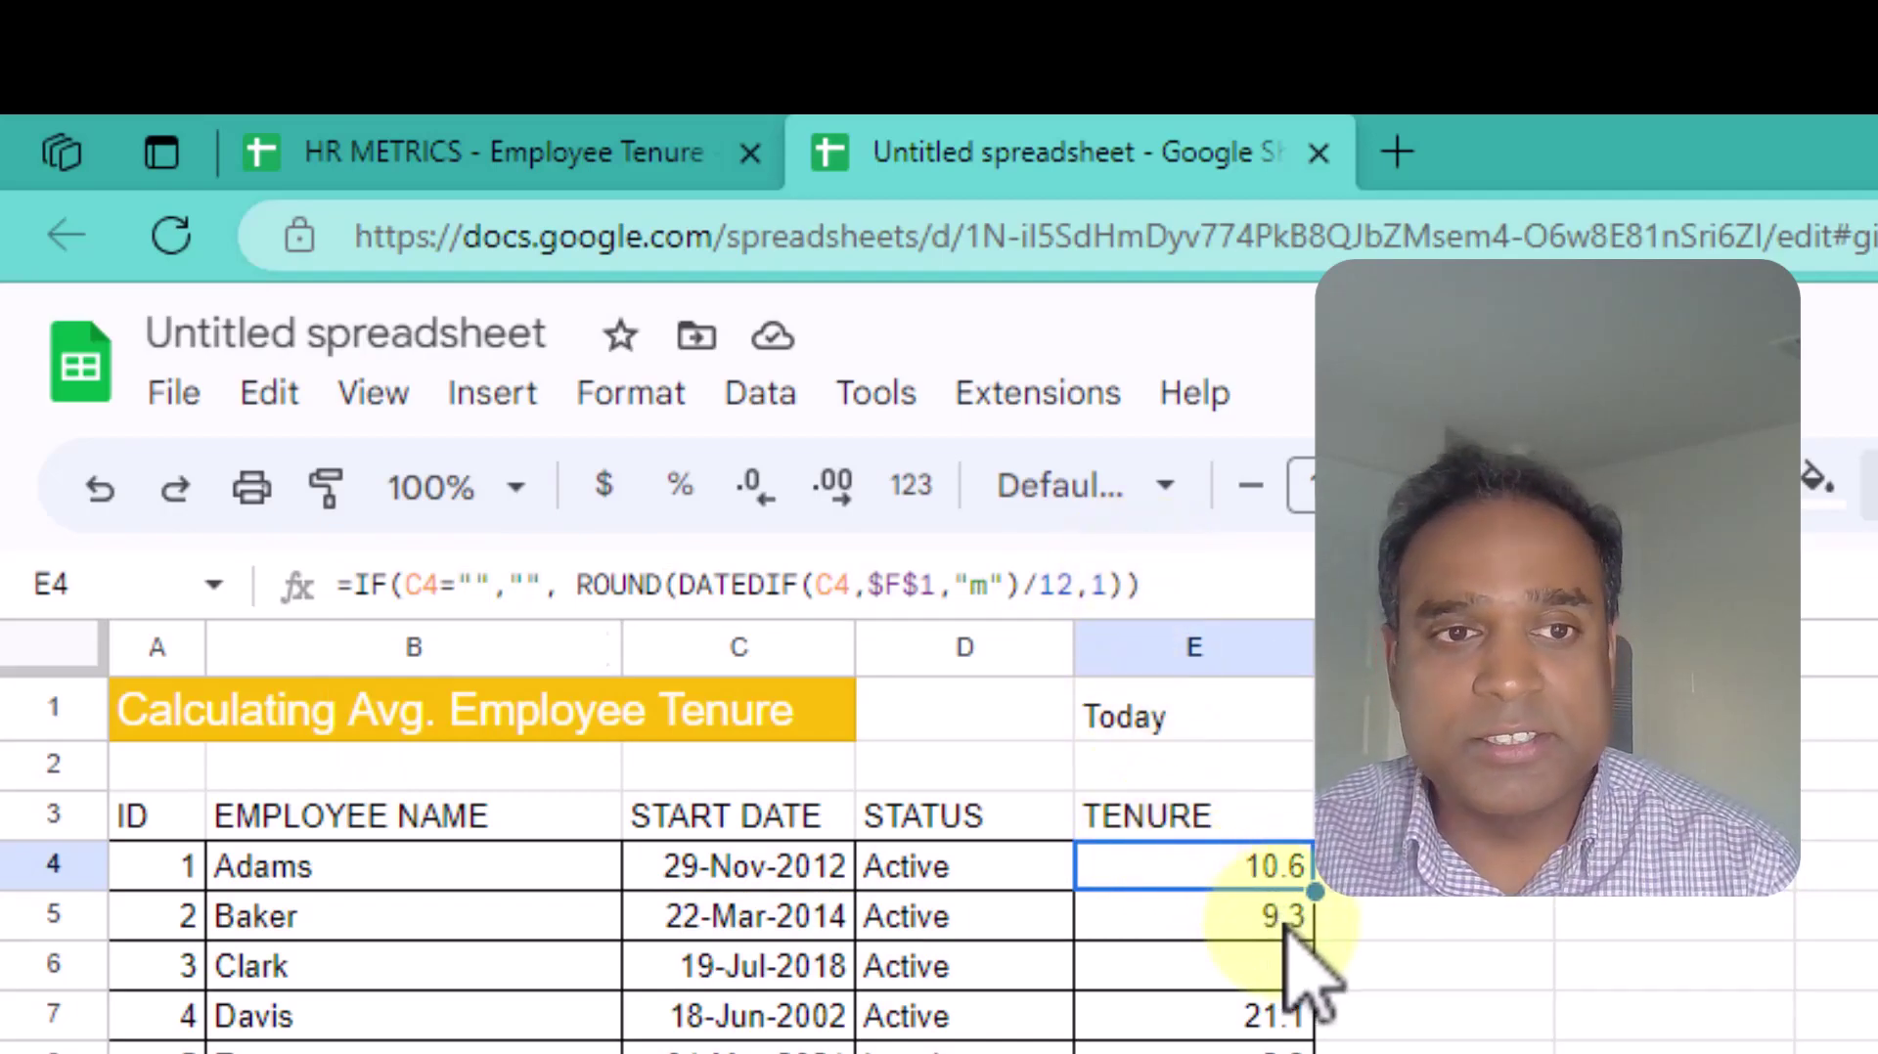
key(Down)
key(Down)
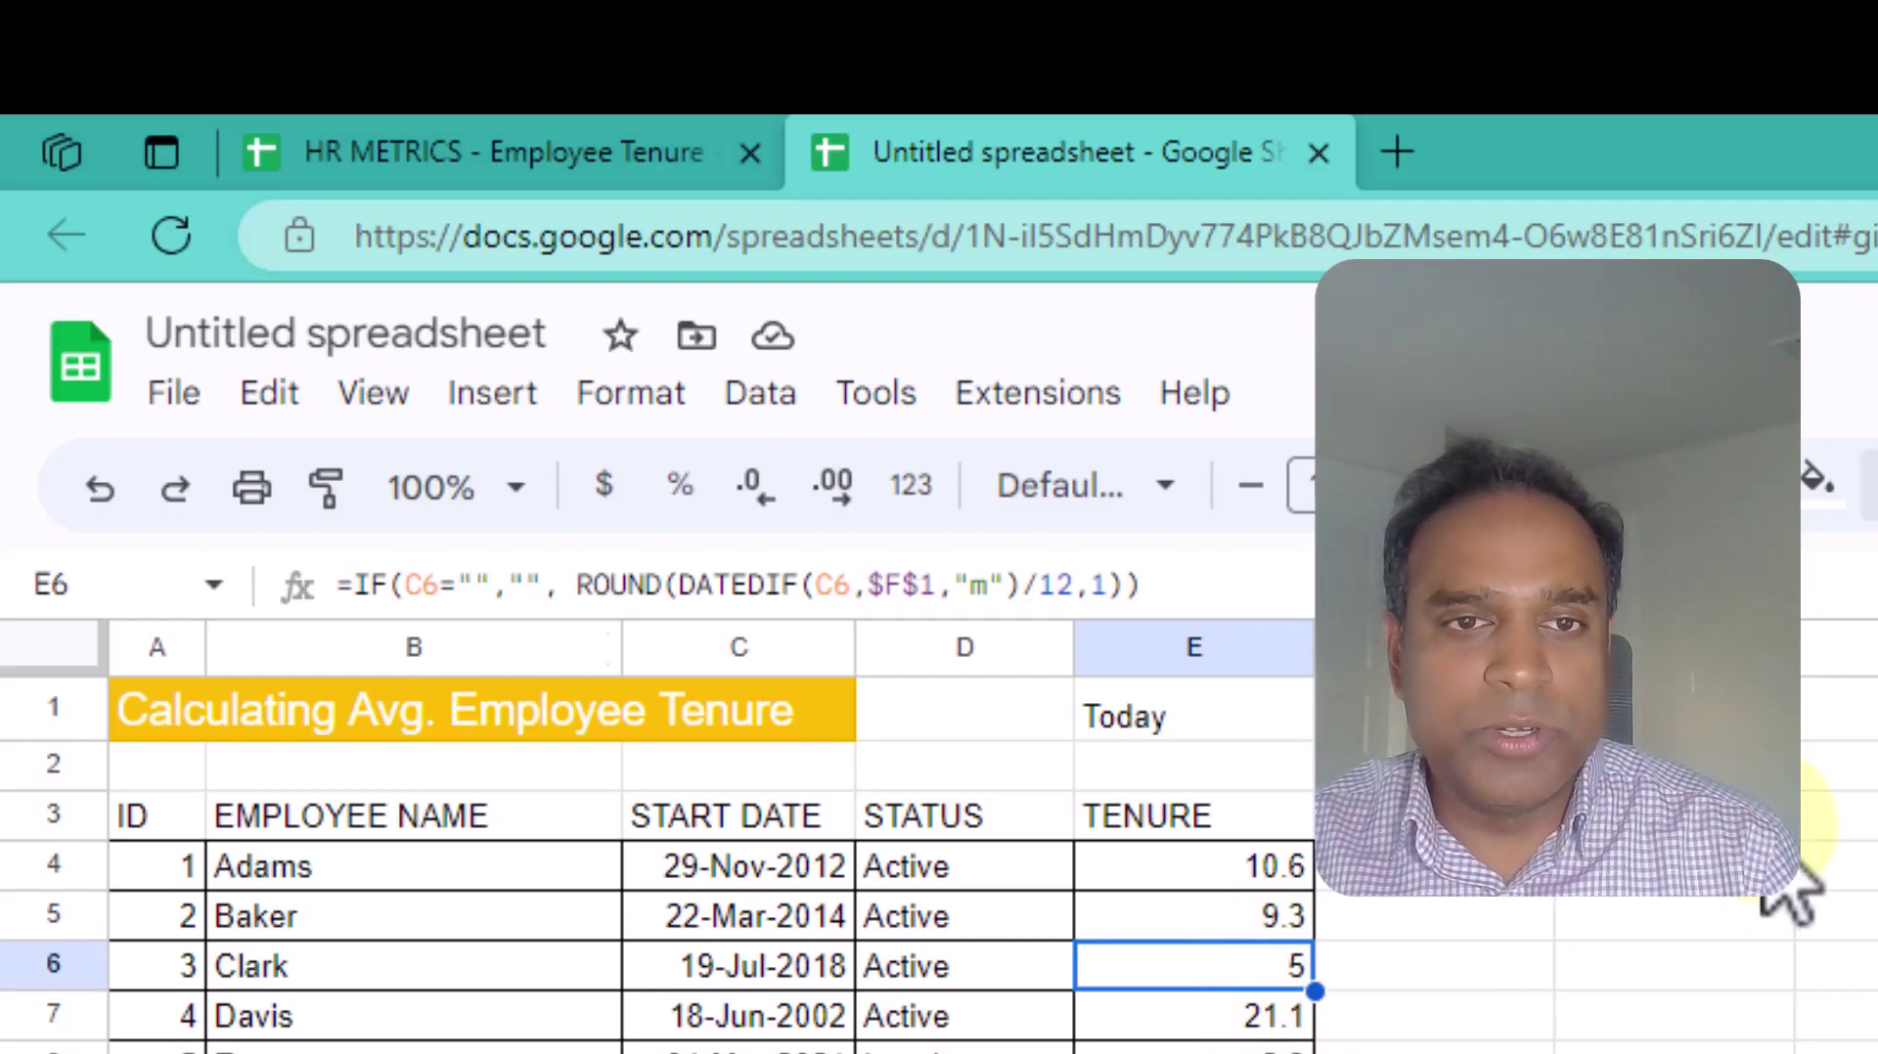
Enter the label 'Average Tenure (Yrs)' and widen column G to fit it
click(1757, 829)
key(Down)
text(A)
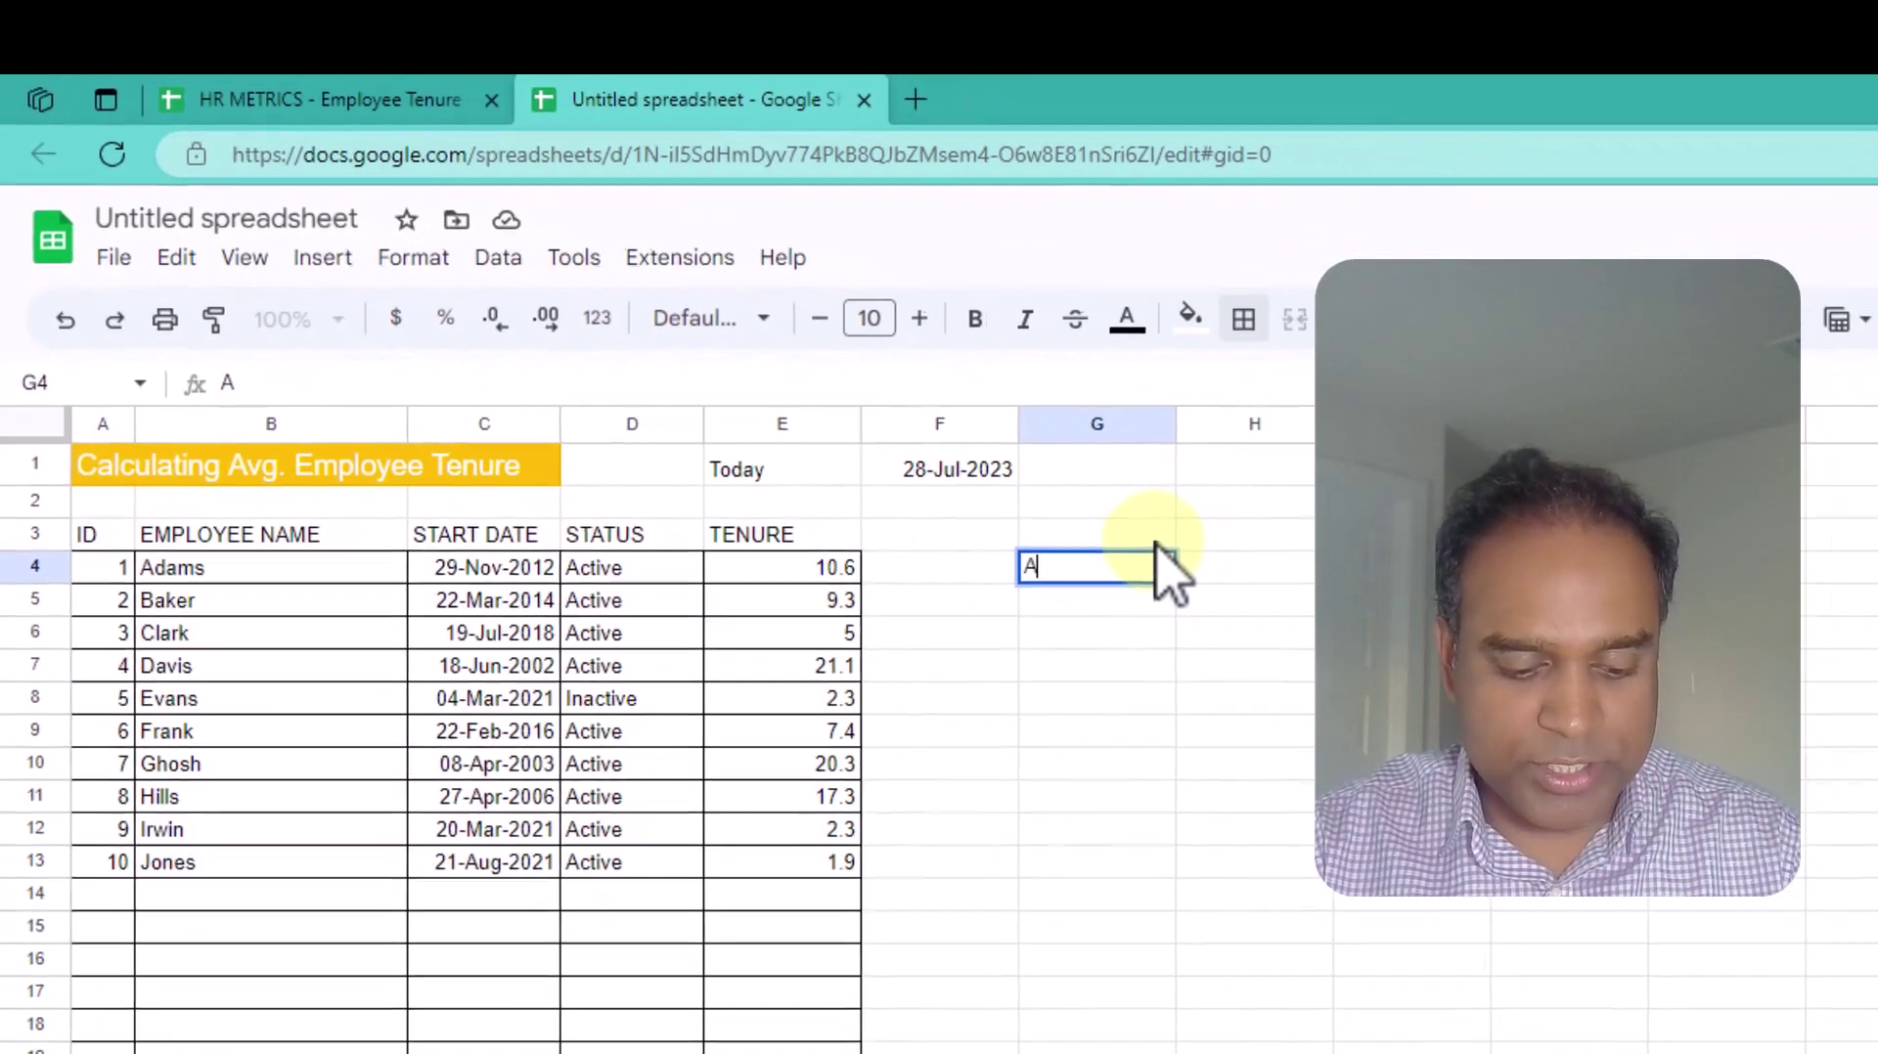
text(verage )
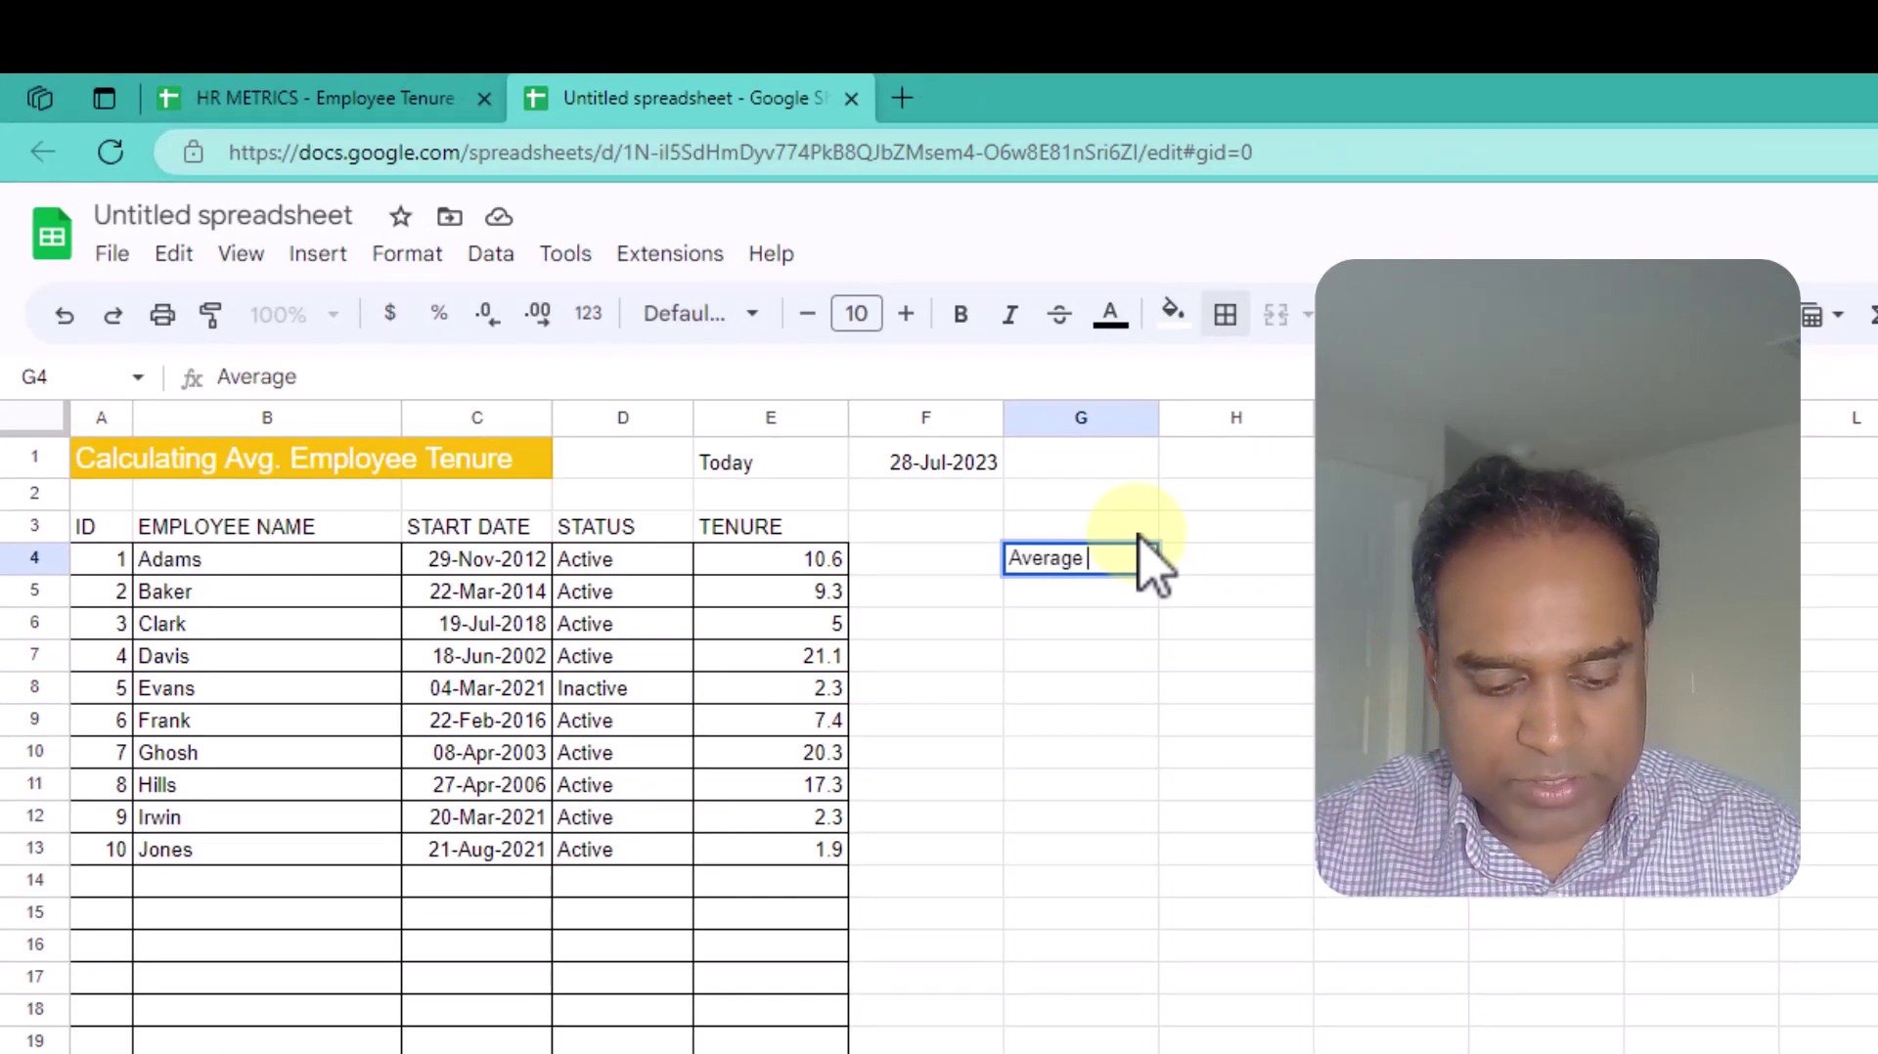
text(Tenure *)
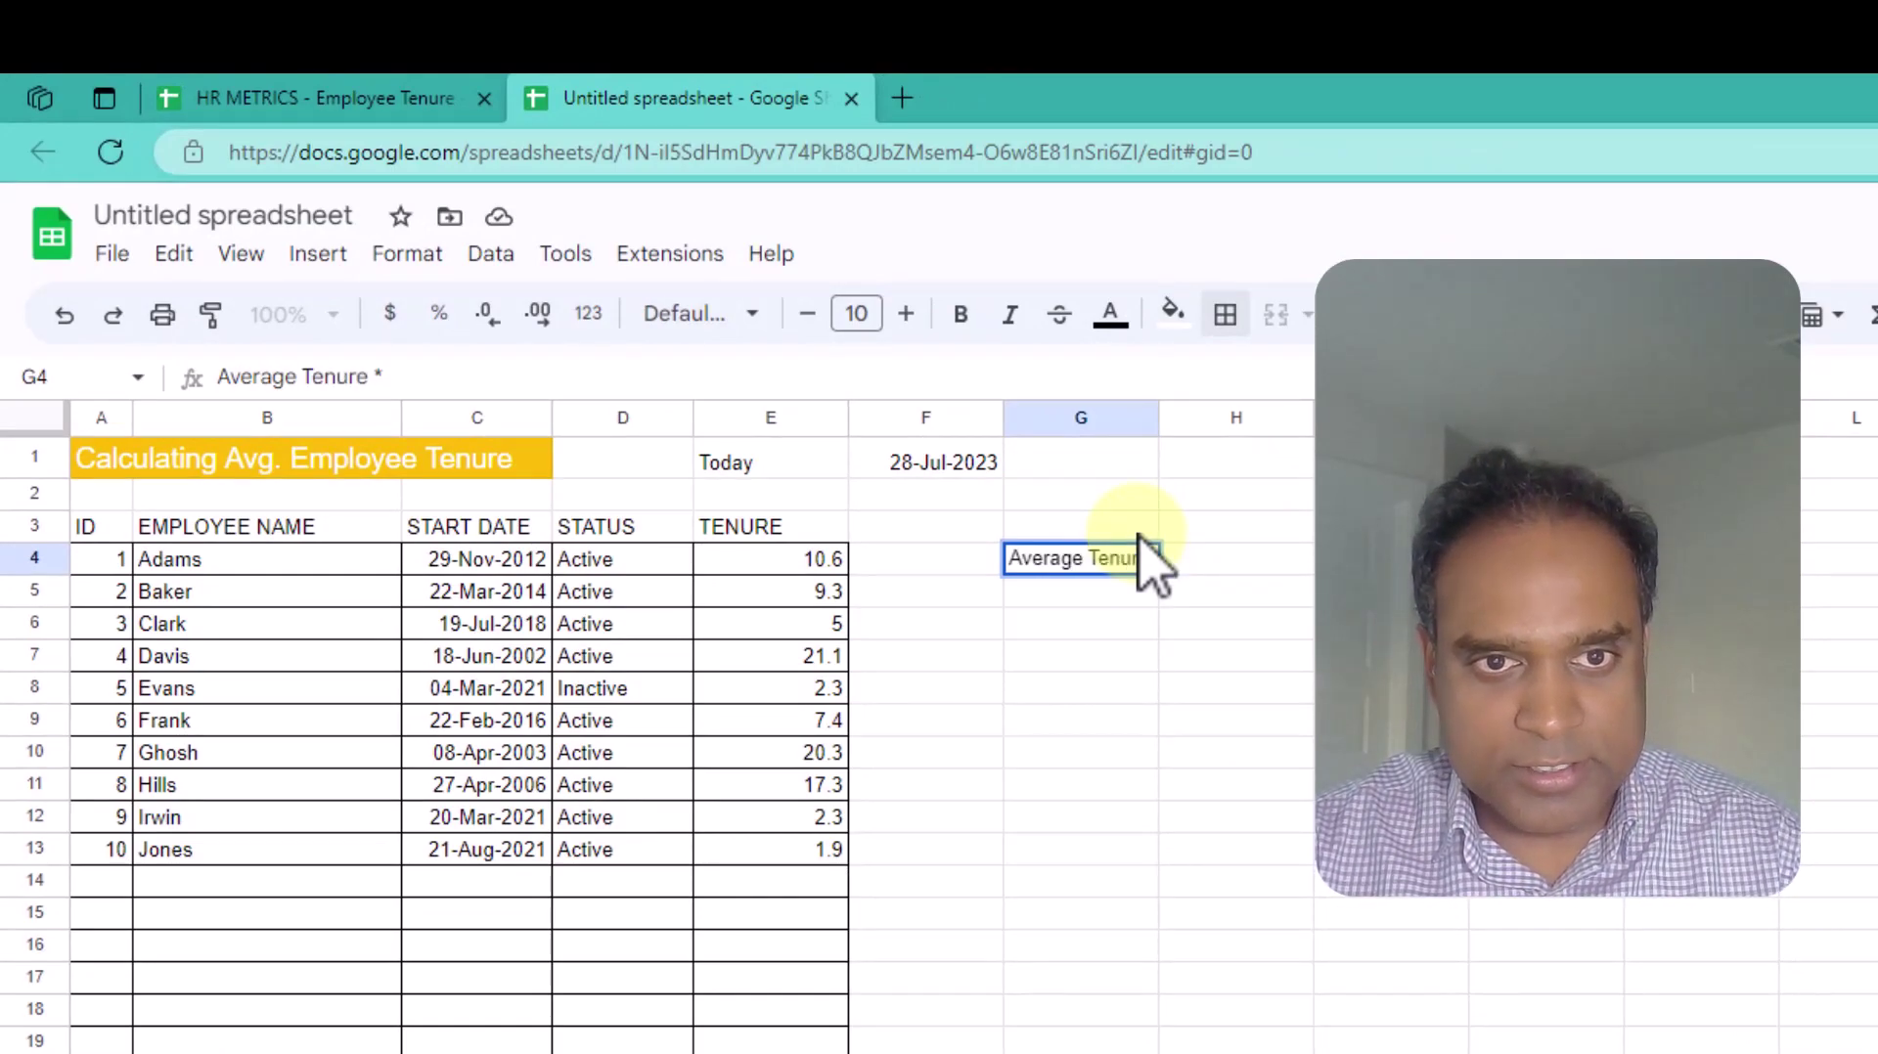
text((Yrs))
key(Return)
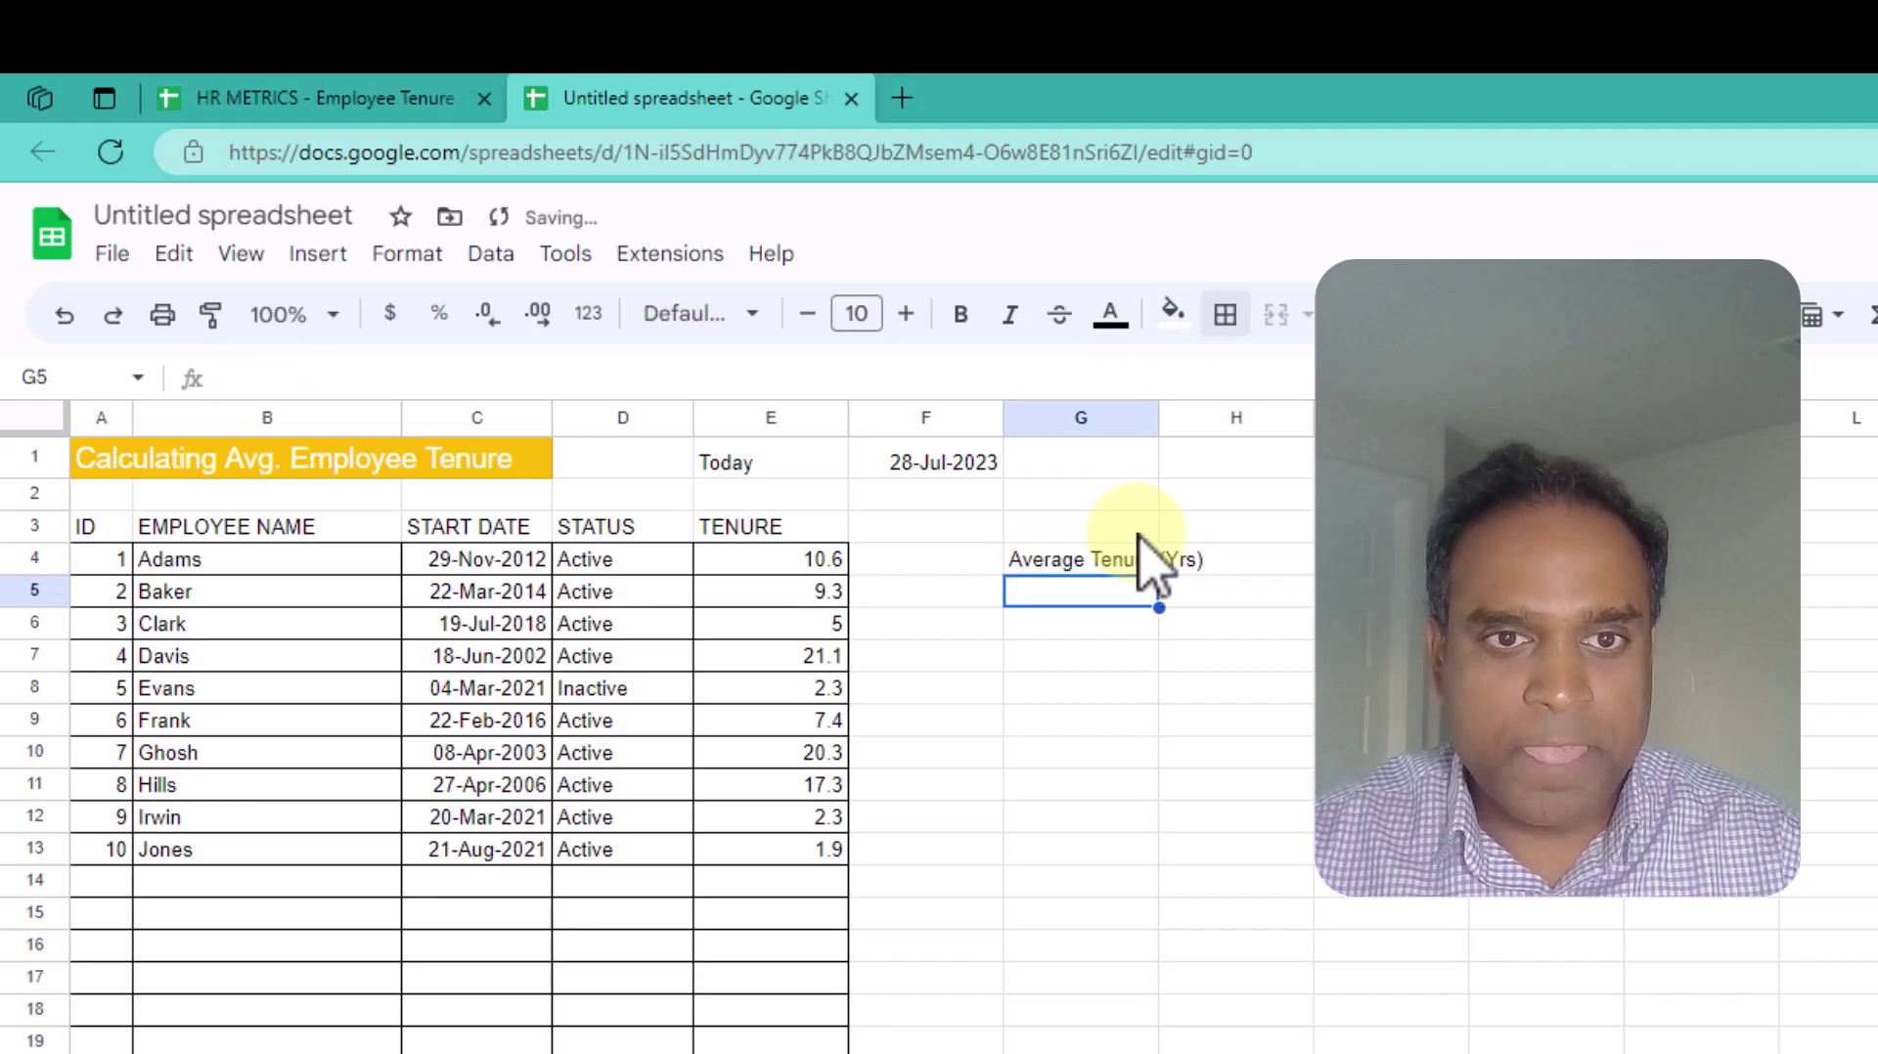
drag(1158, 418, 1251, 421)
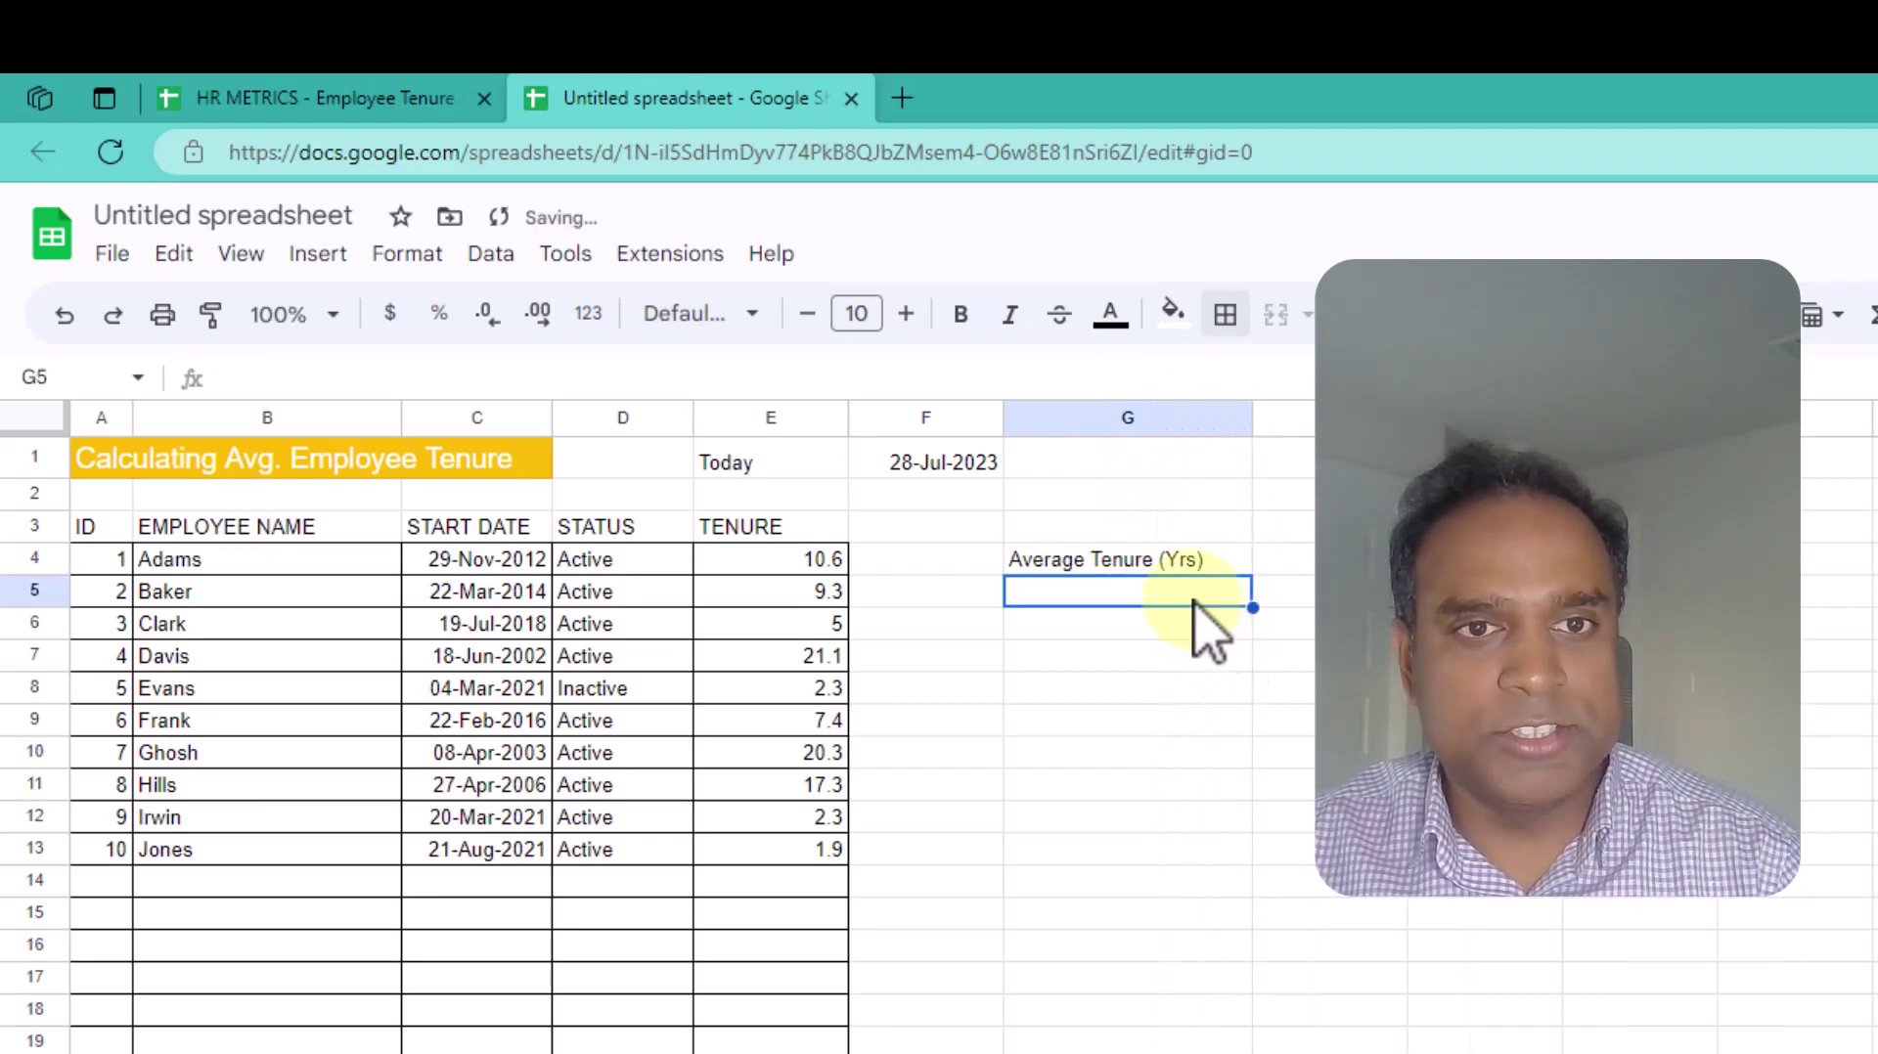
Start =AVERAGEIF with criteria range D4:D103 and criterion "Active"
text(=AV)
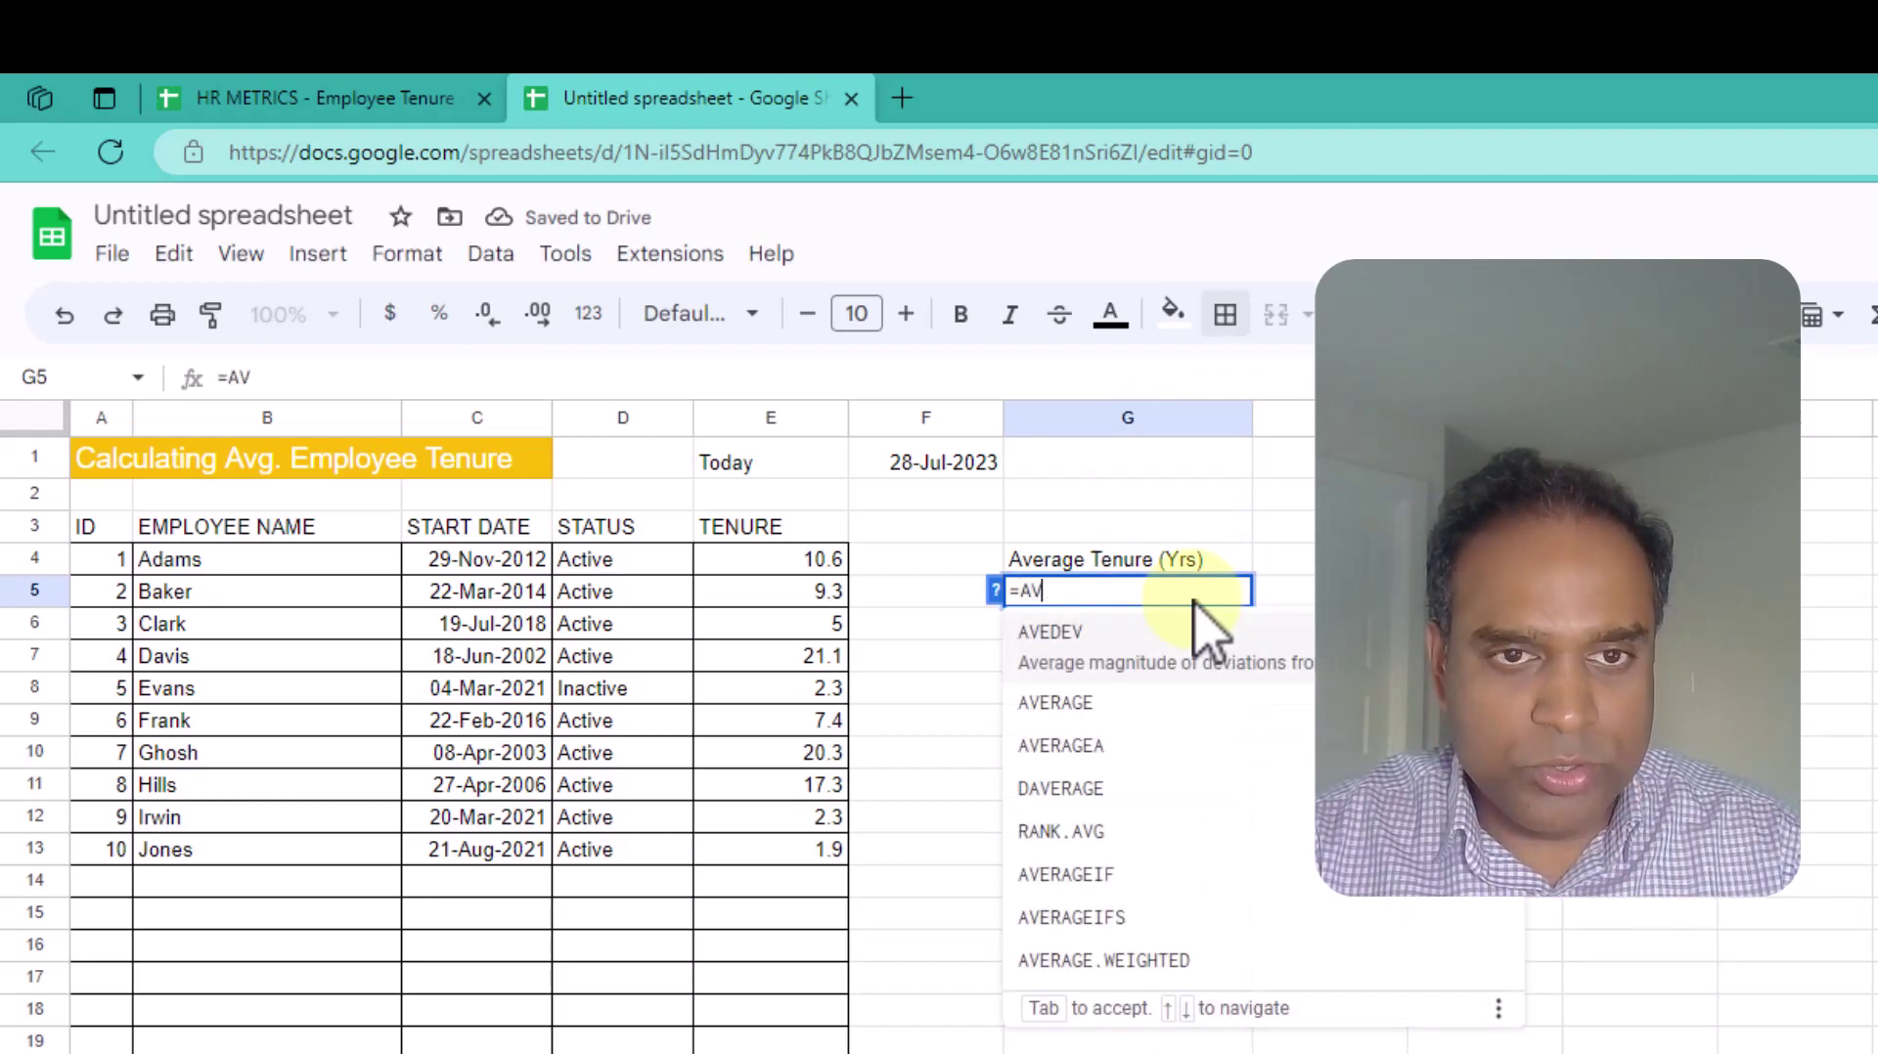
text(ERAGEIF)
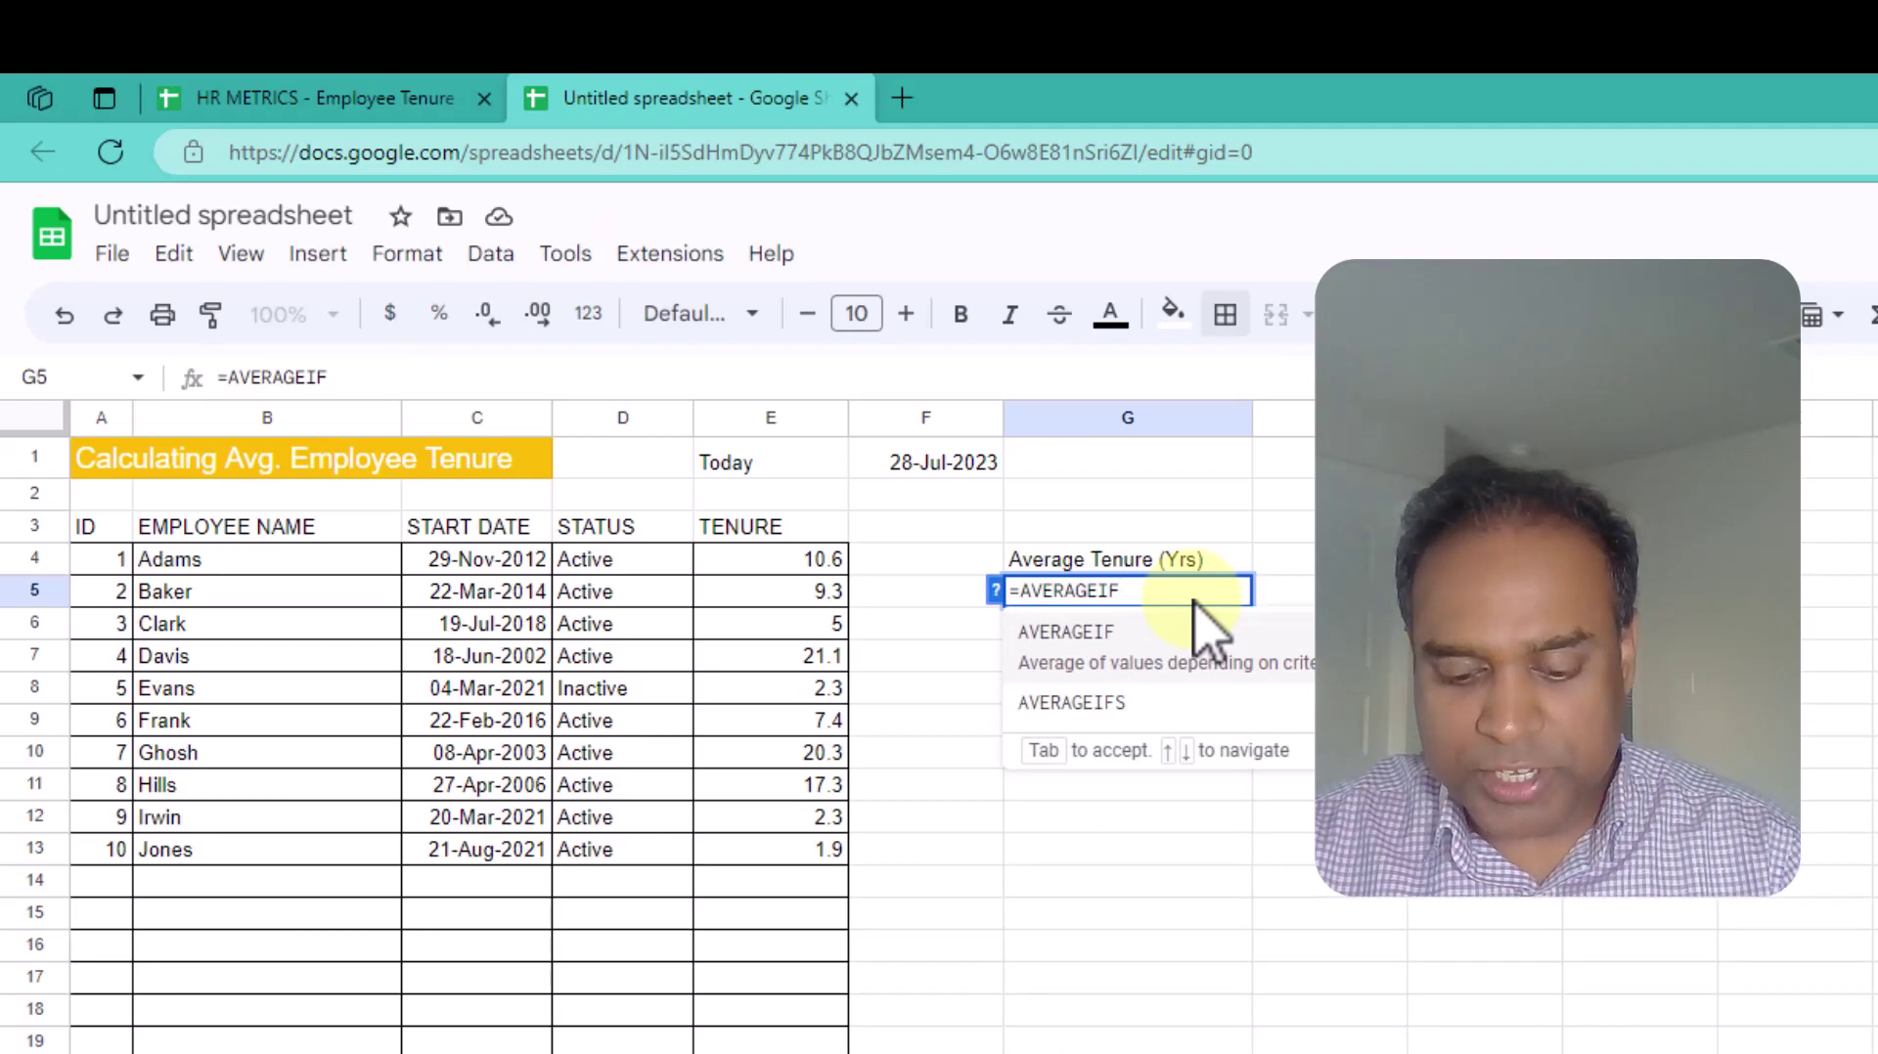
text(()
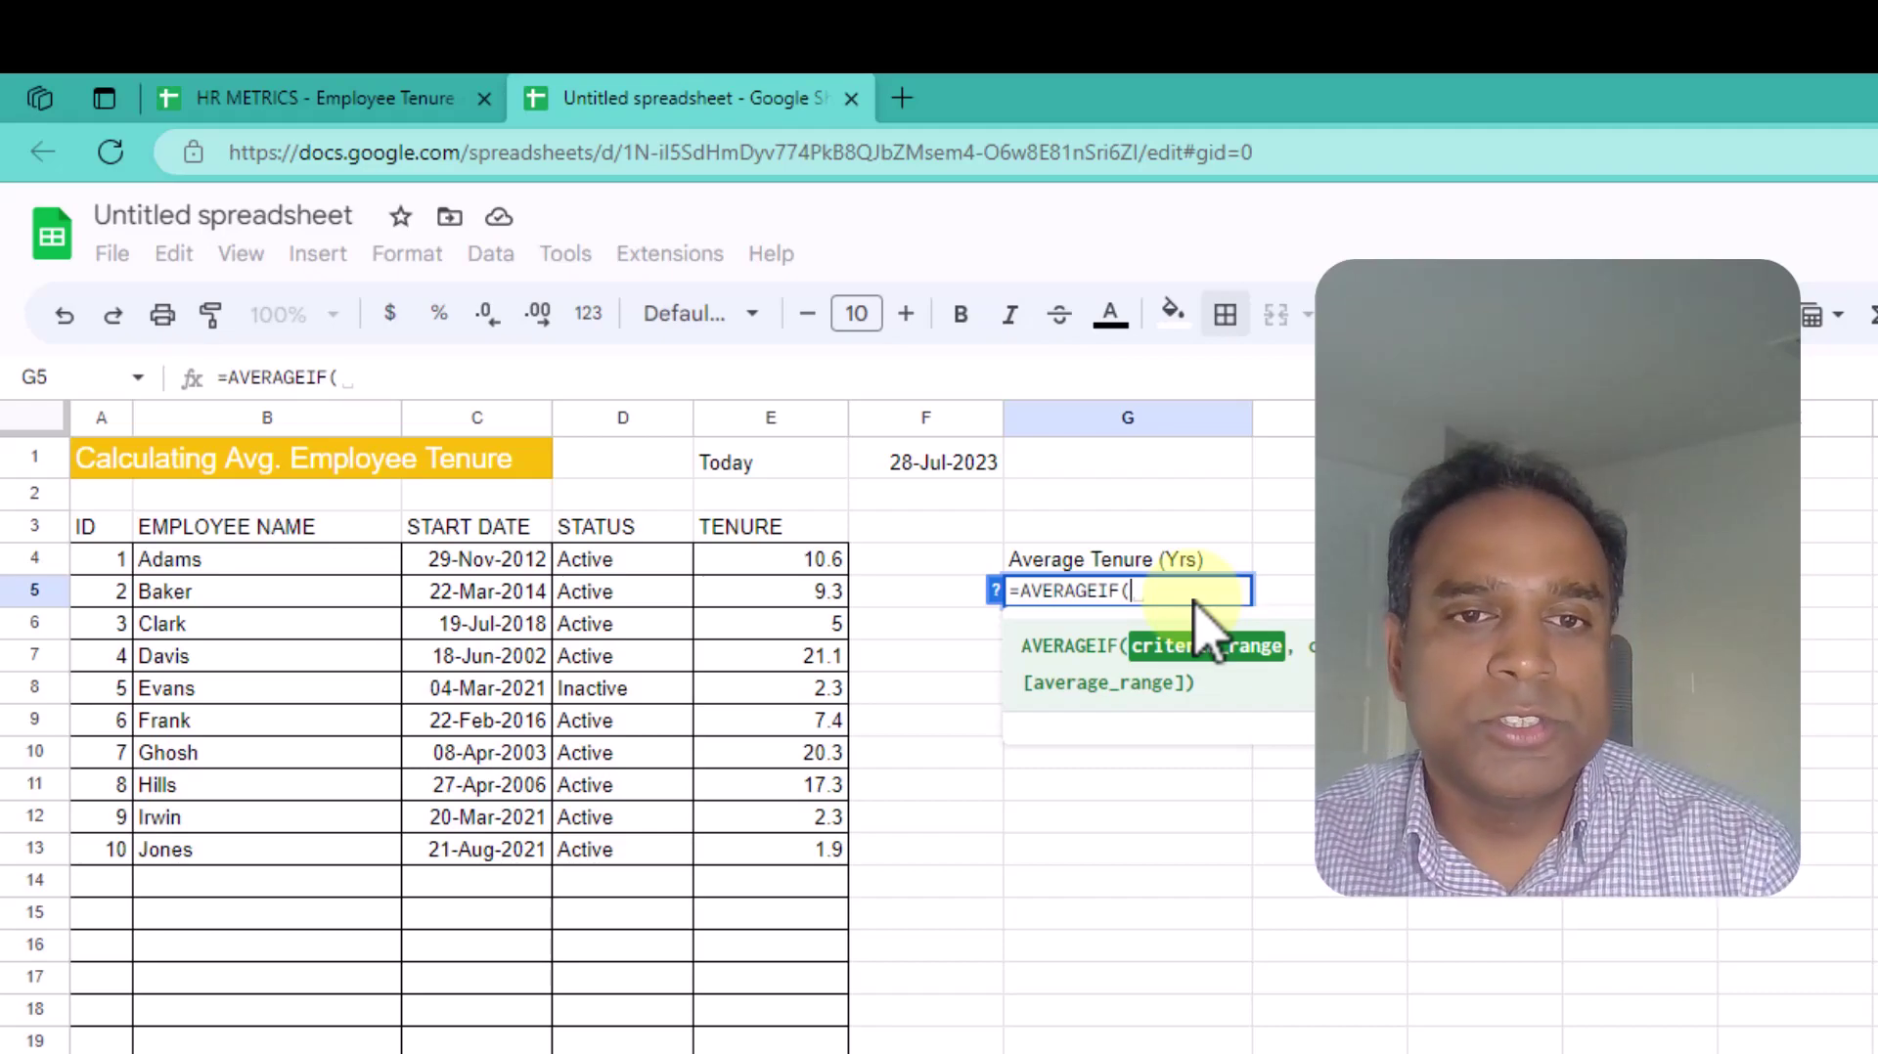
click(647, 561)
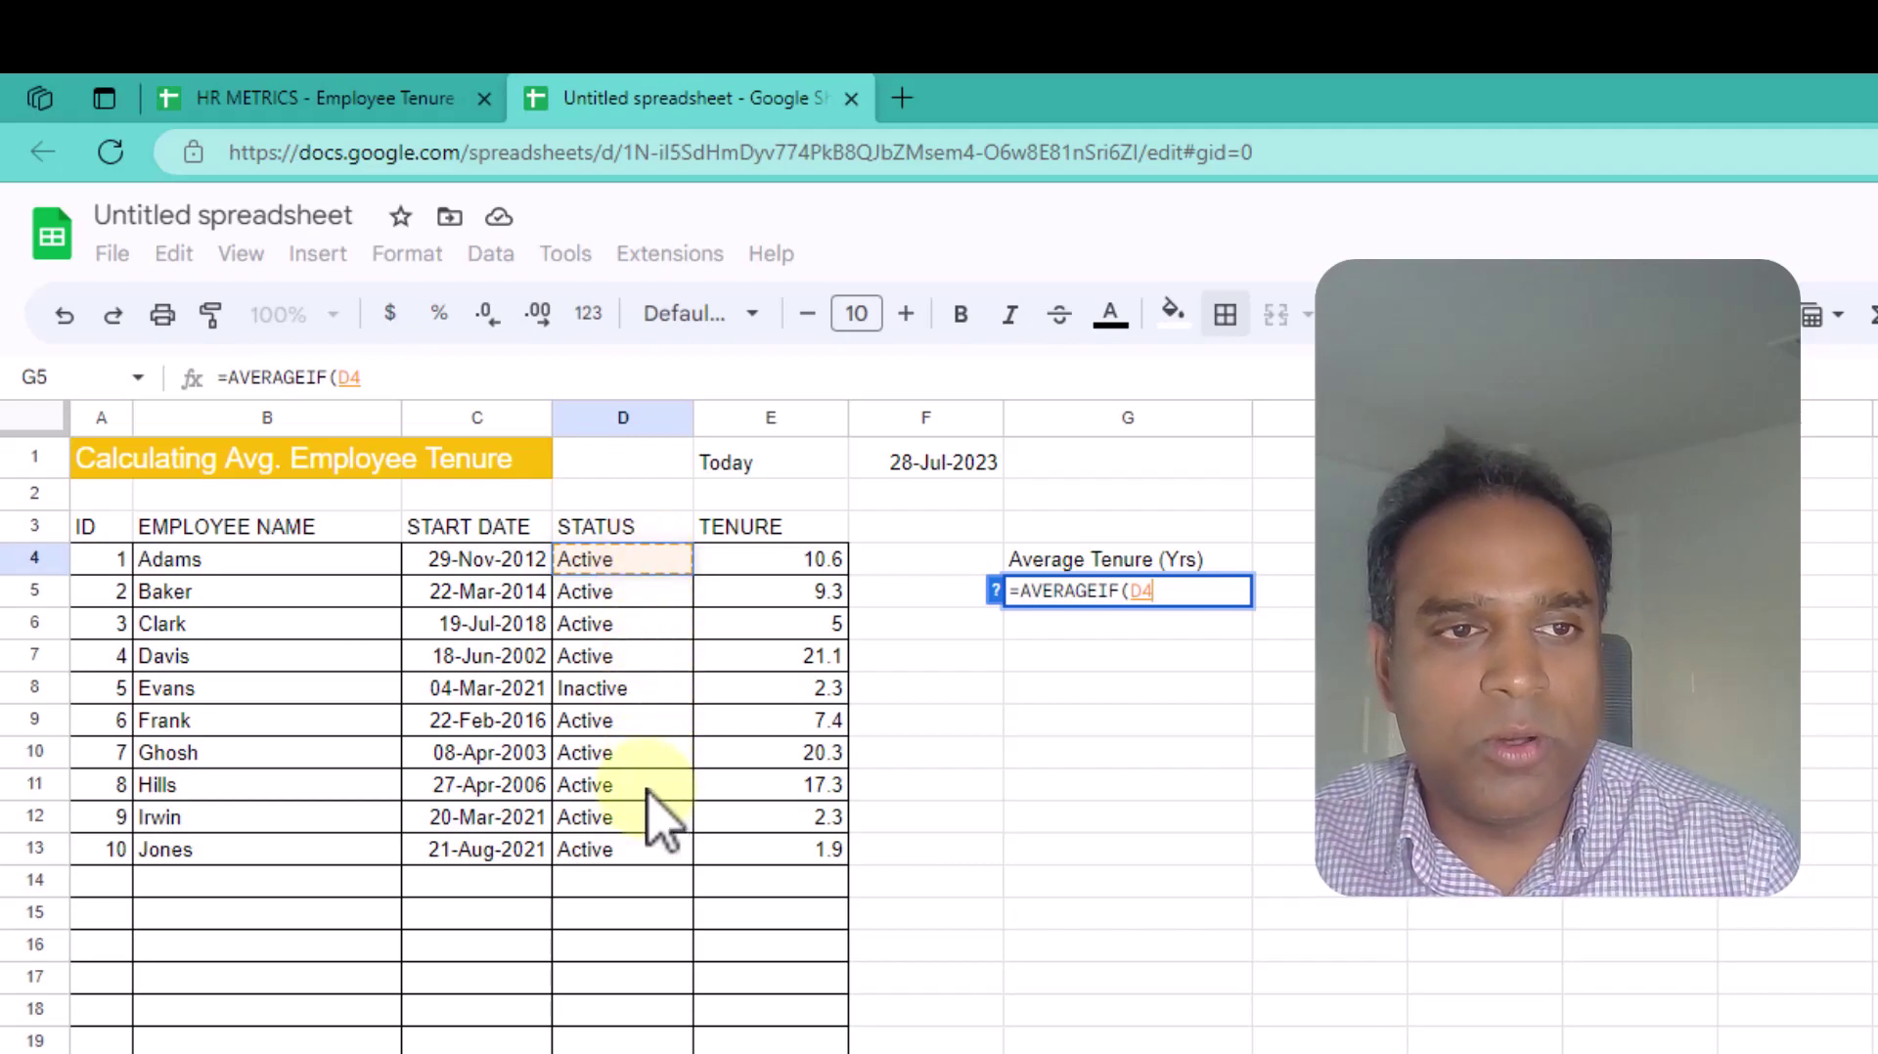
shift+click(626, 885)
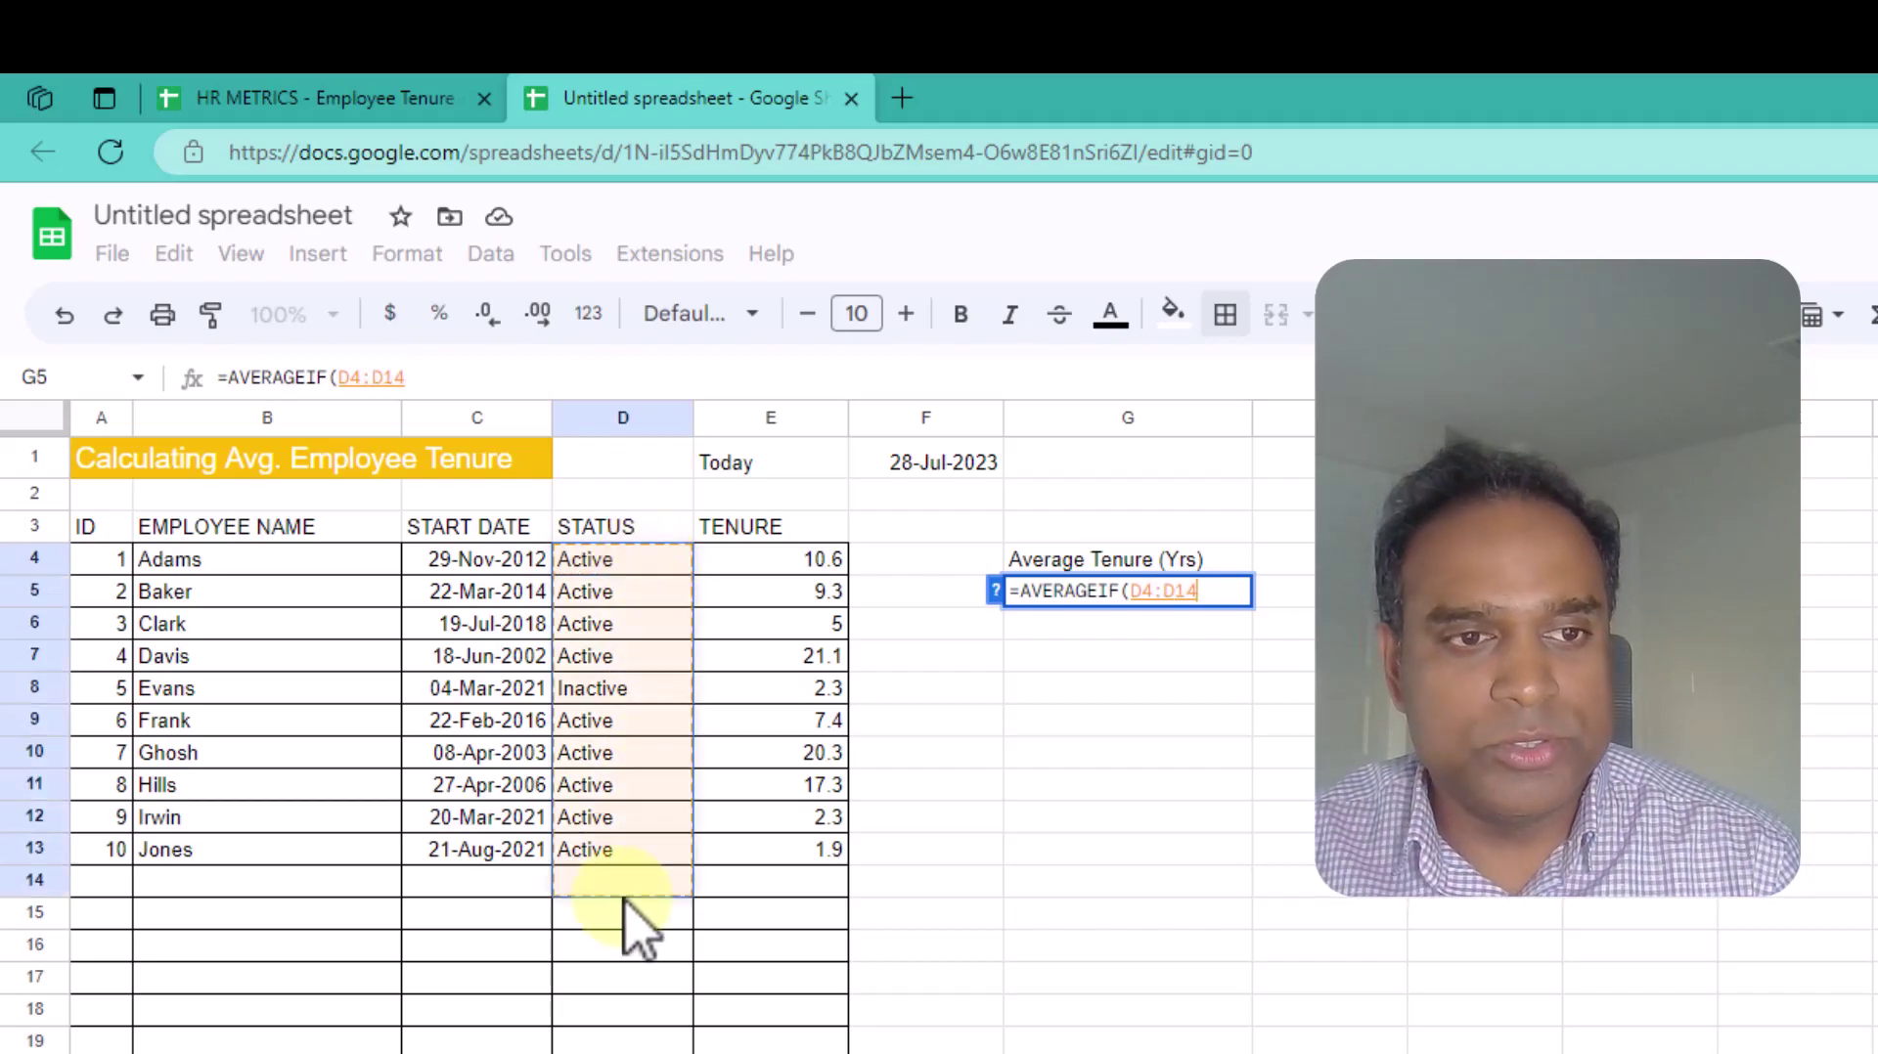
click(441, 378)
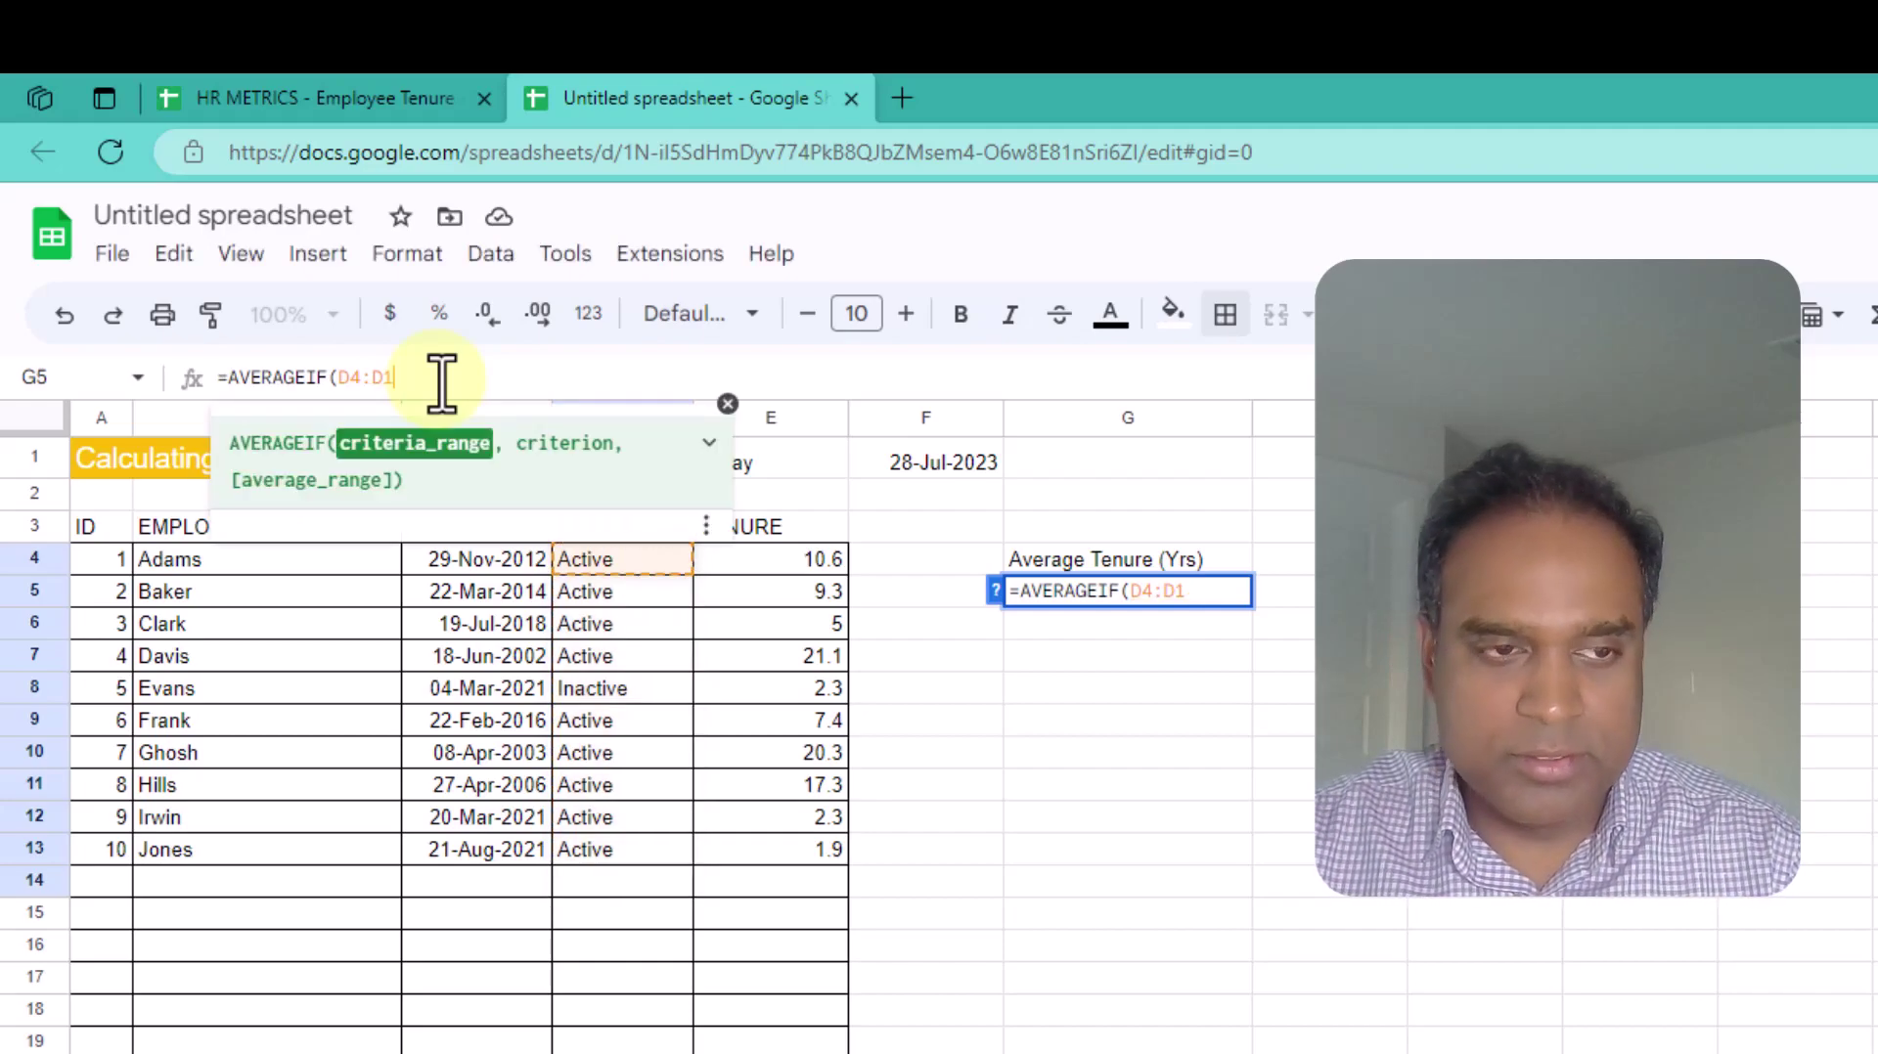
key(BackSpace)
text(00)
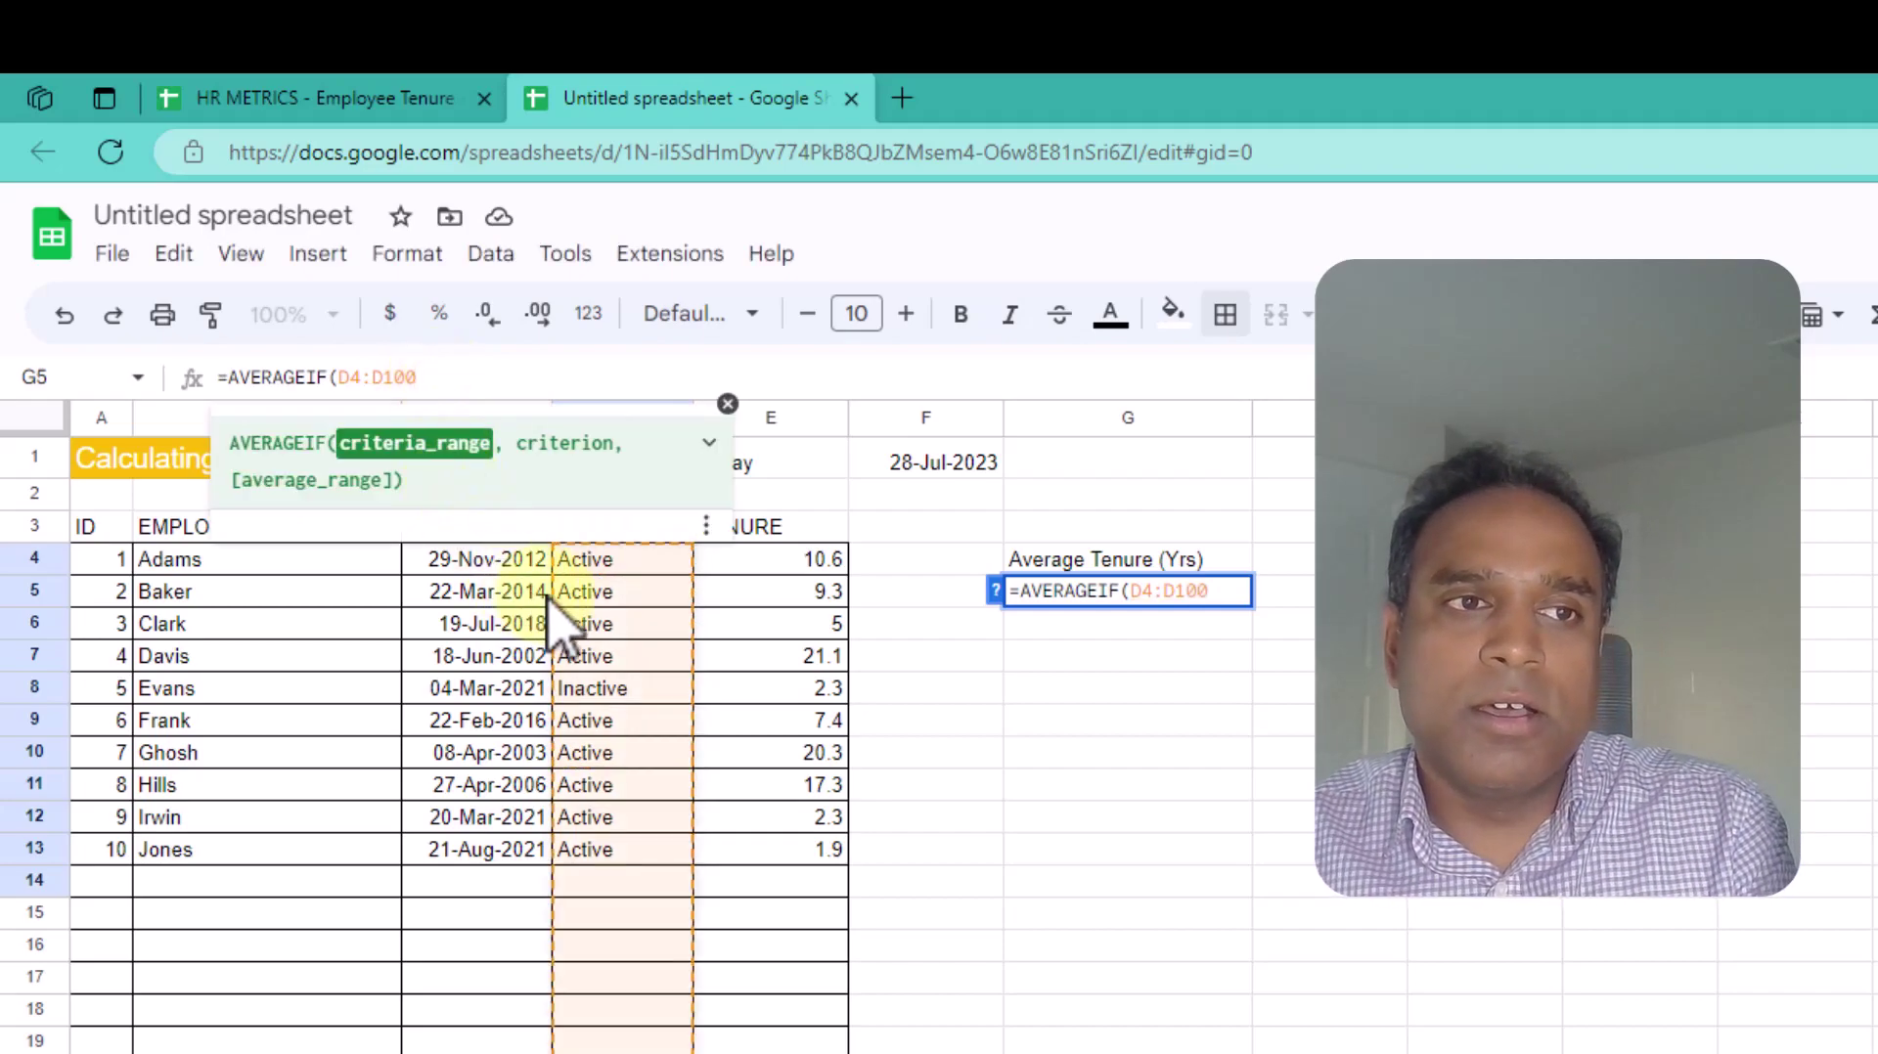
key(BackSpace)
text(3)
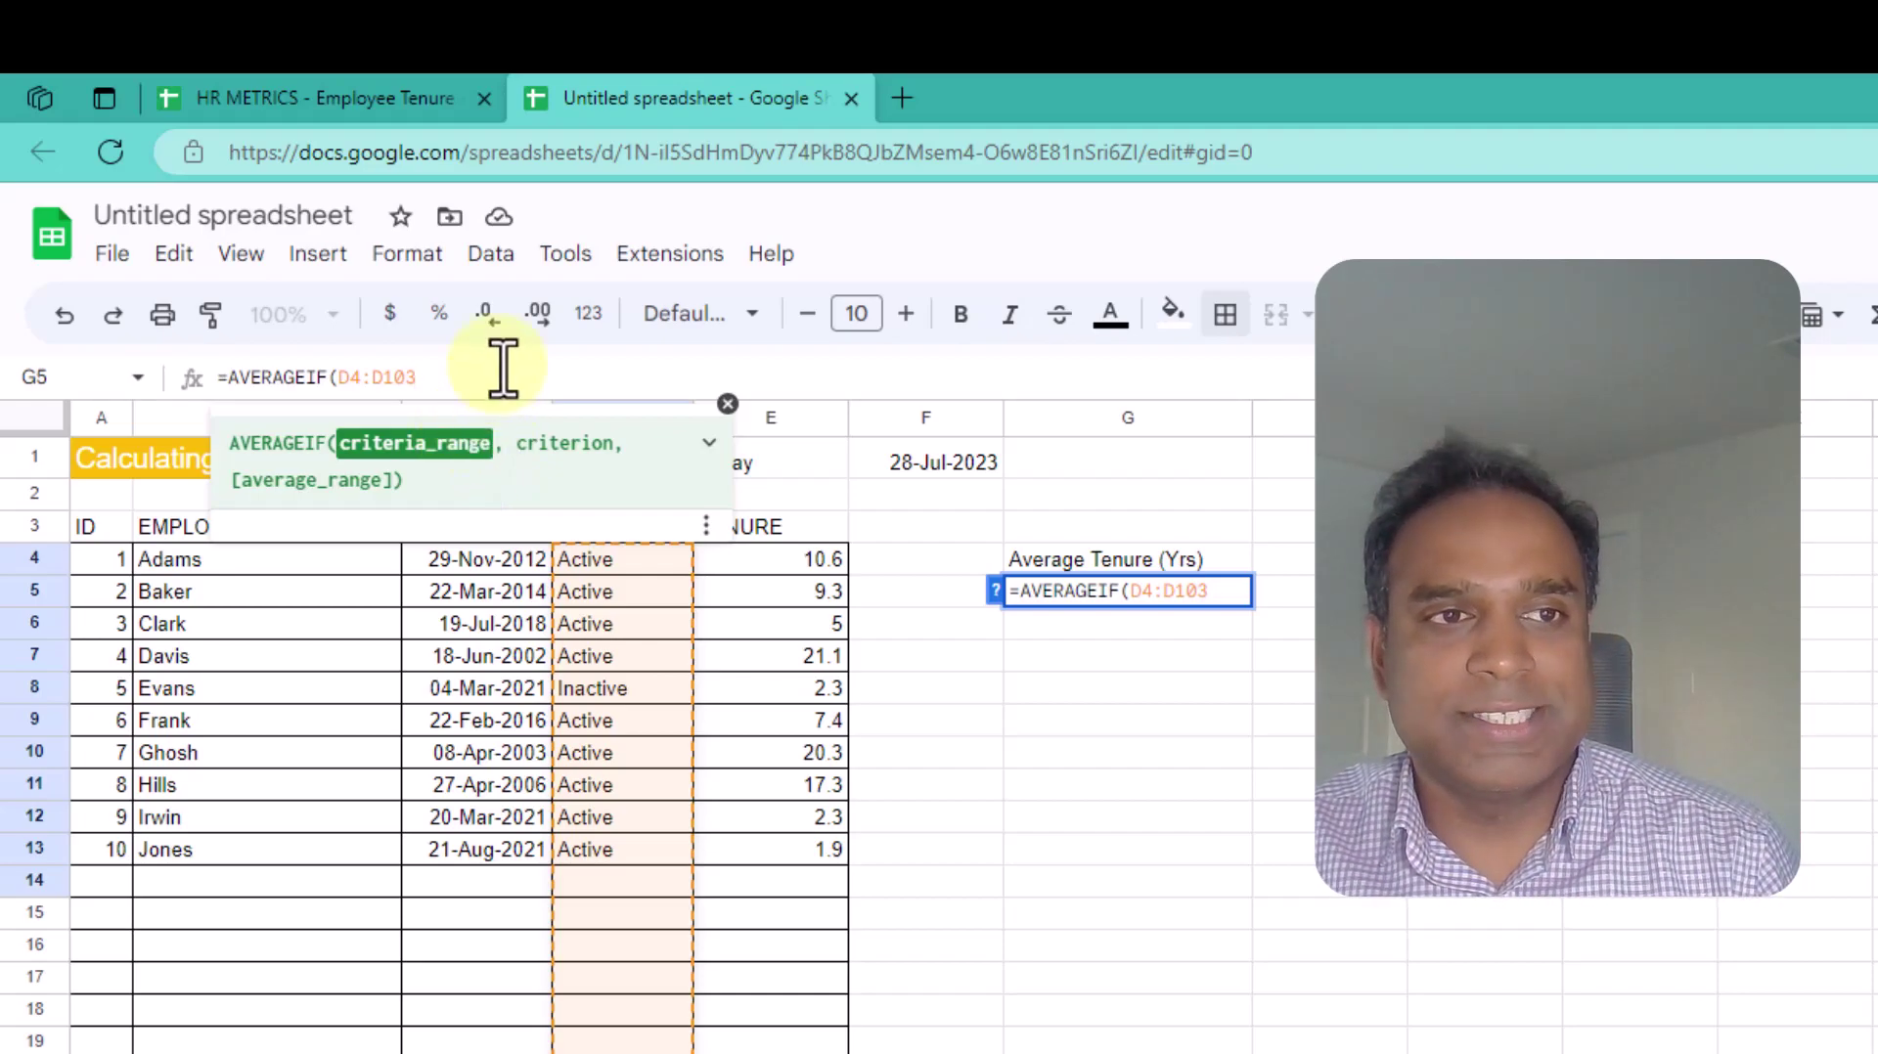
text(,)
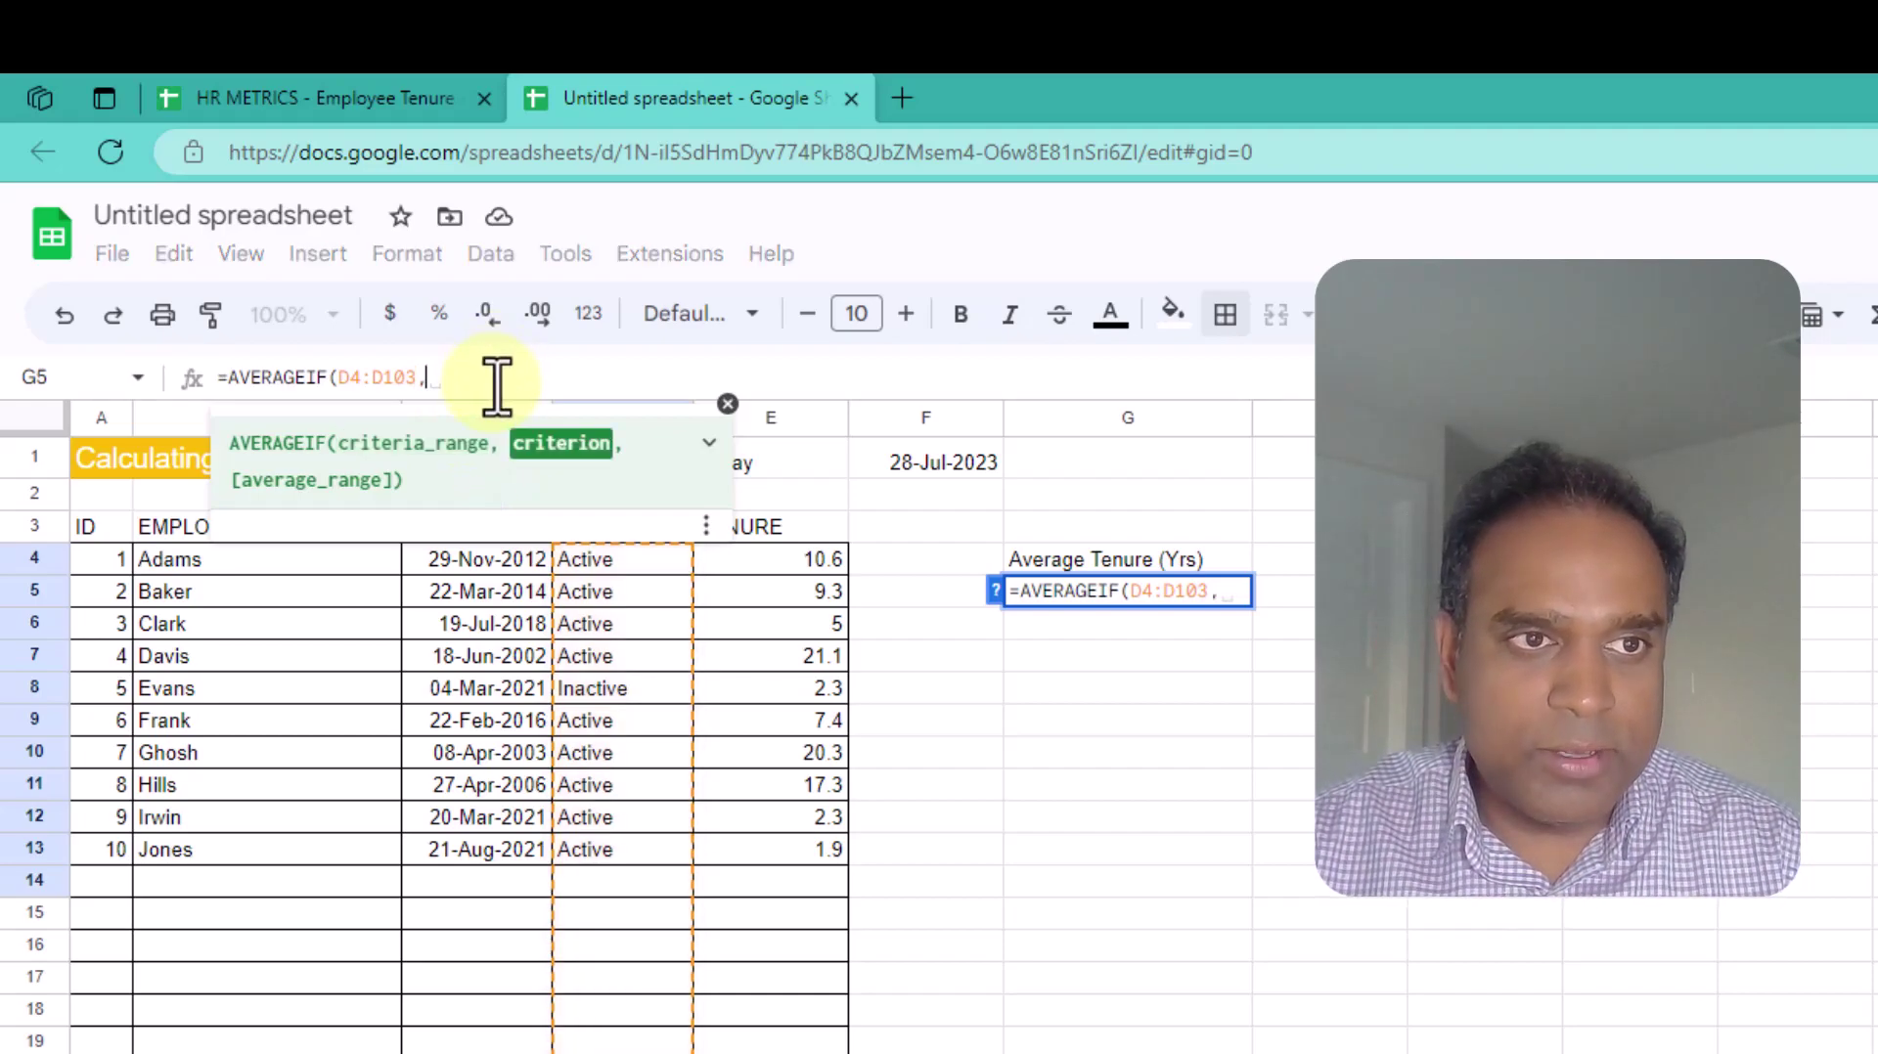
text("Activ)
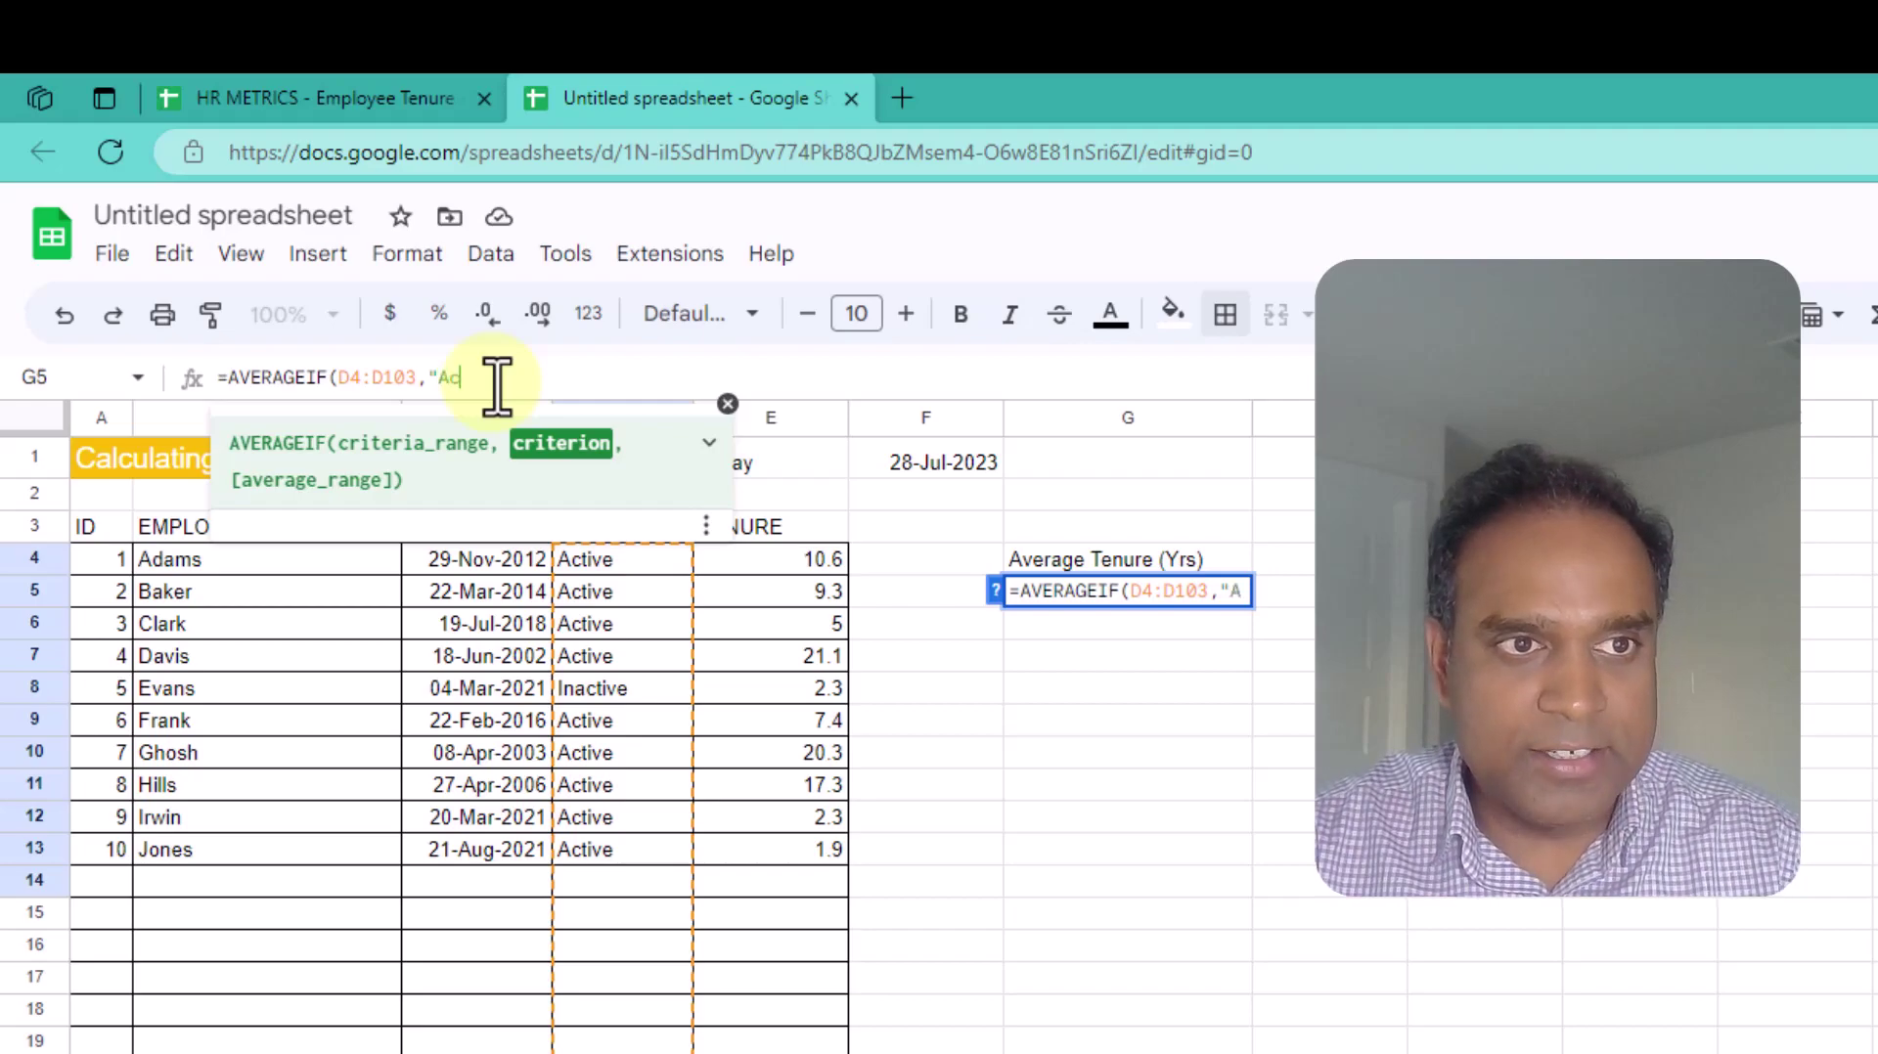
text(e")
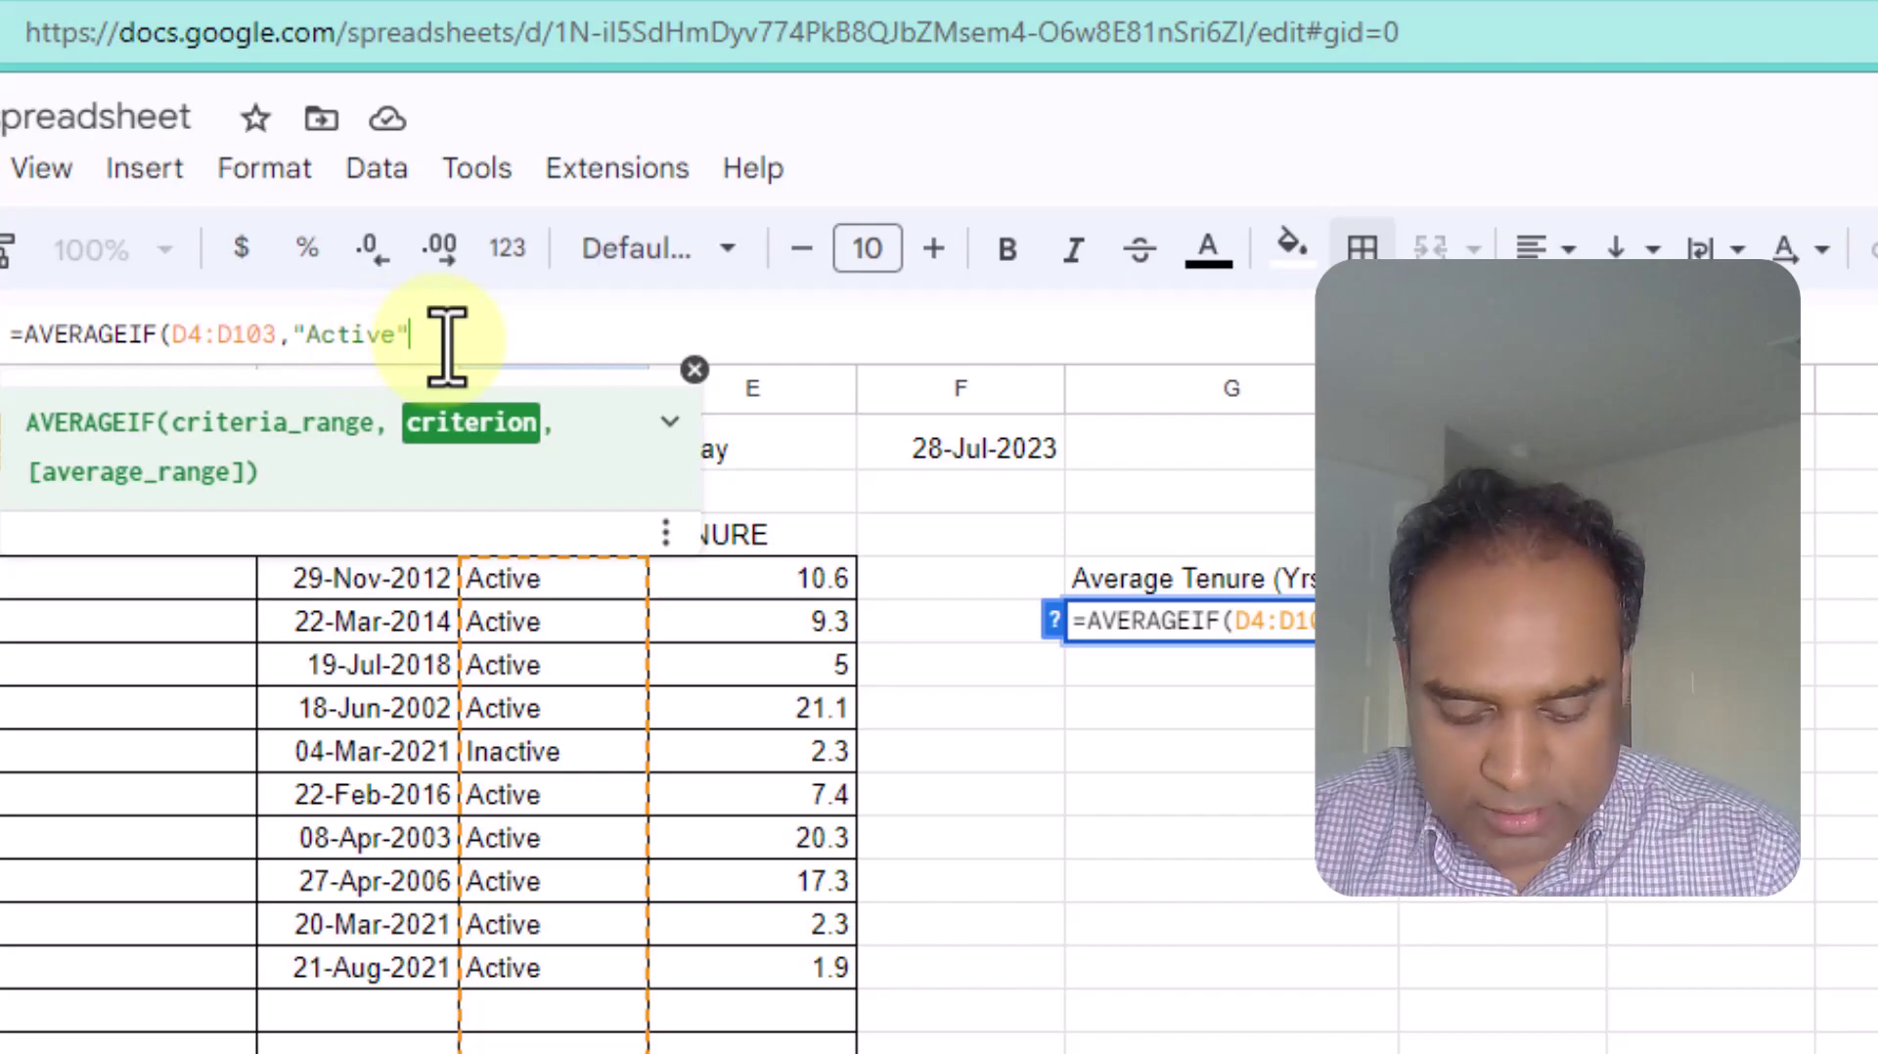
Add E4:E103 as the average range and commit, returning 10.5777777
text(,)
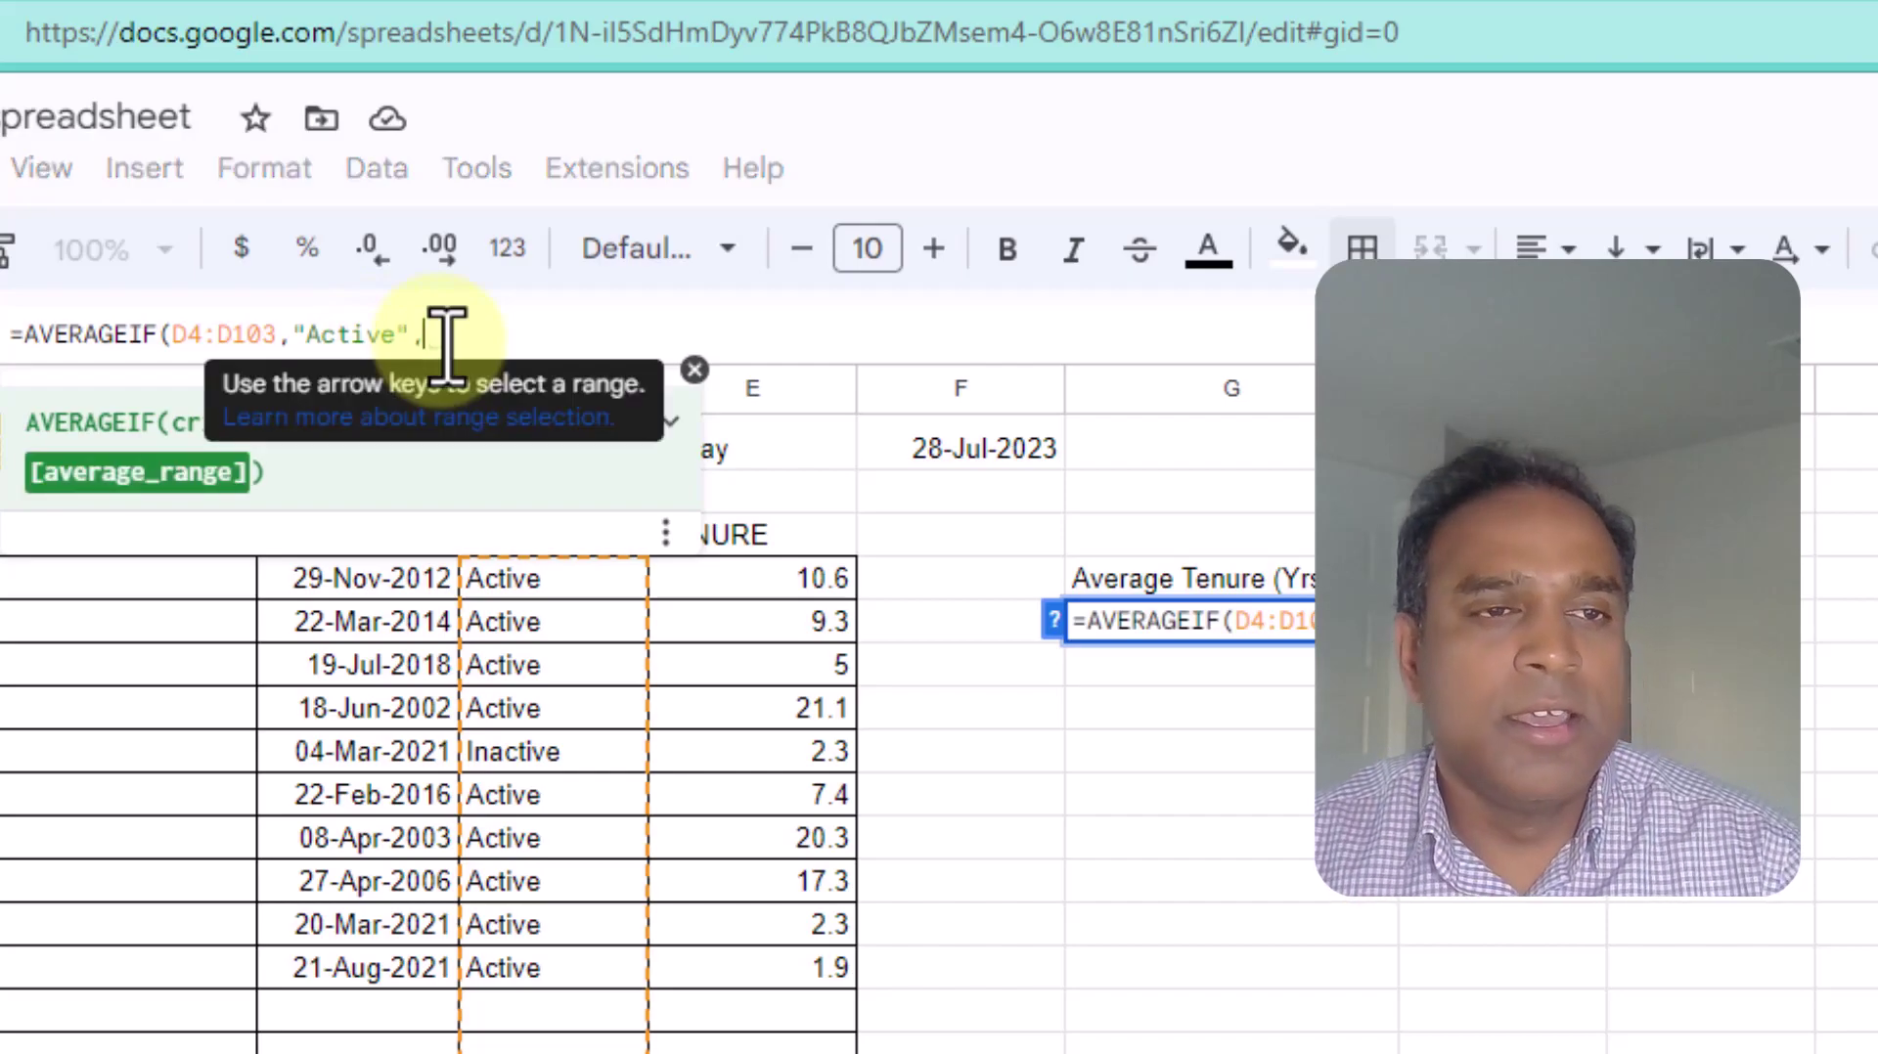
click(788, 594)
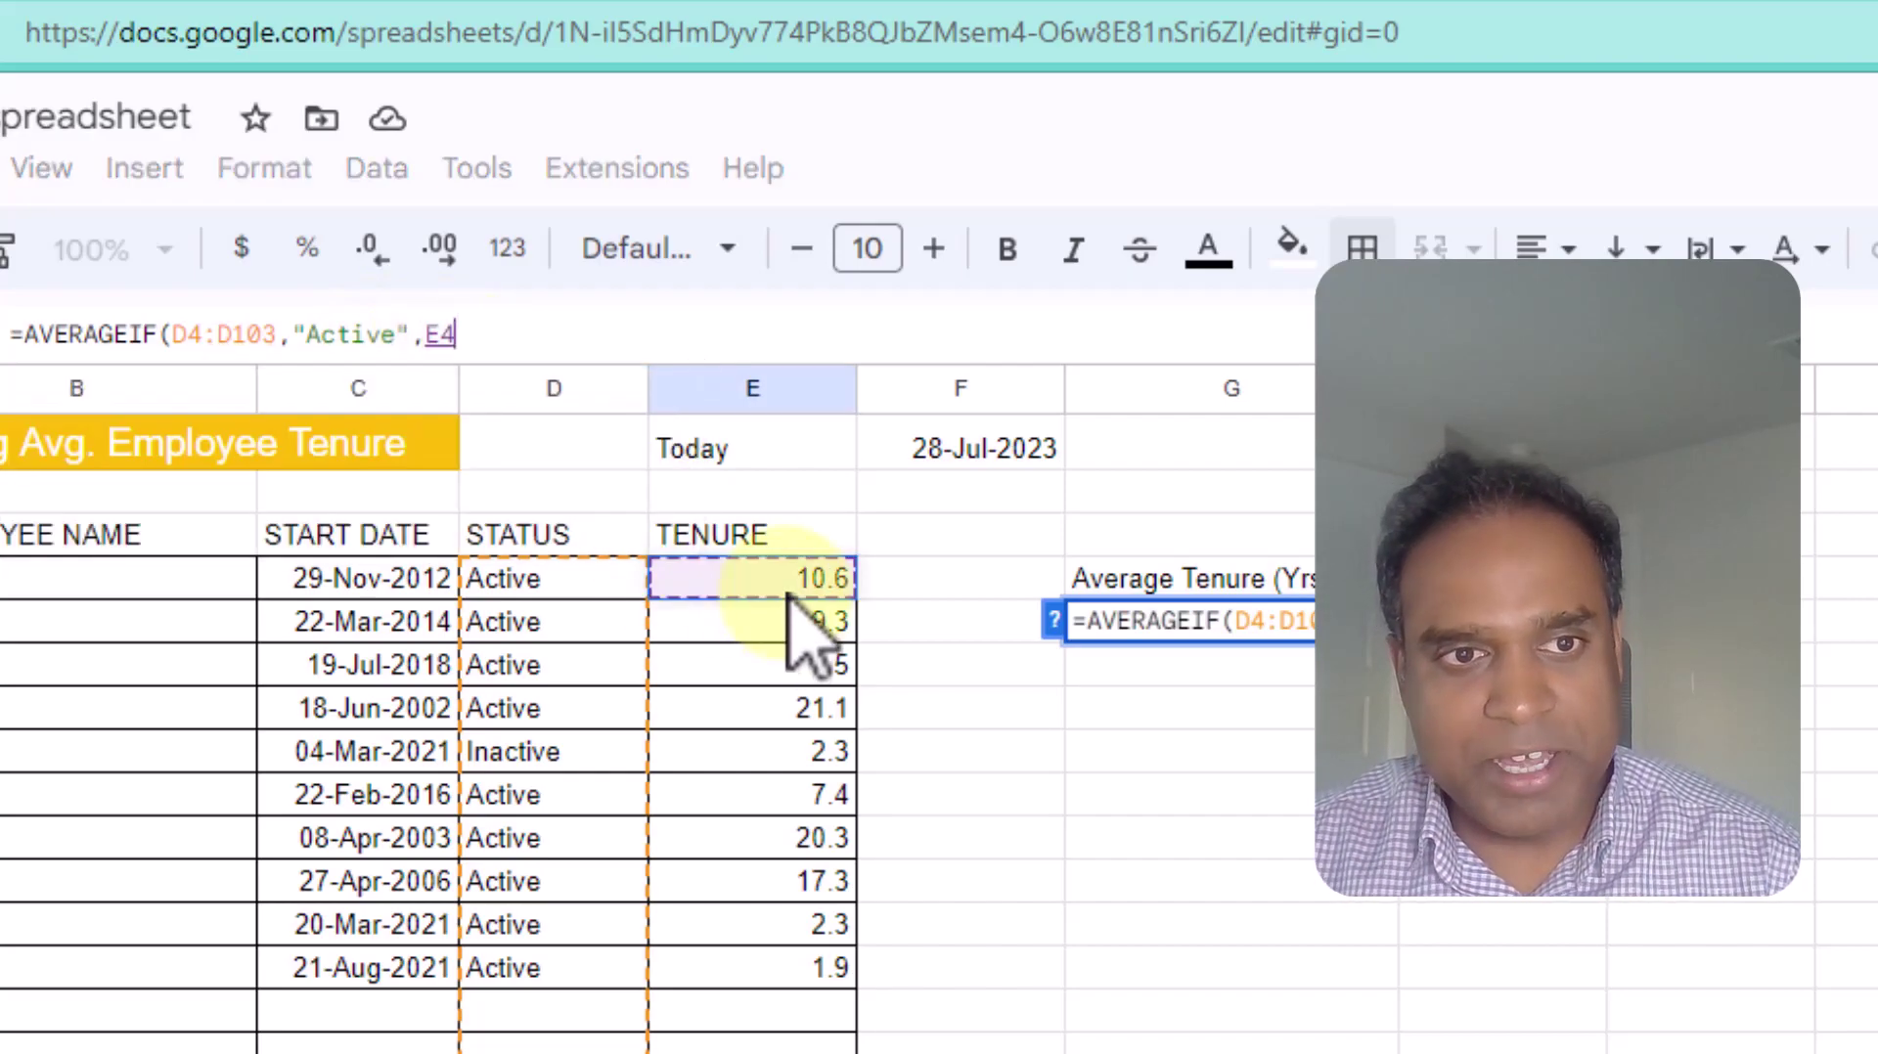
shift+click(818, 924)
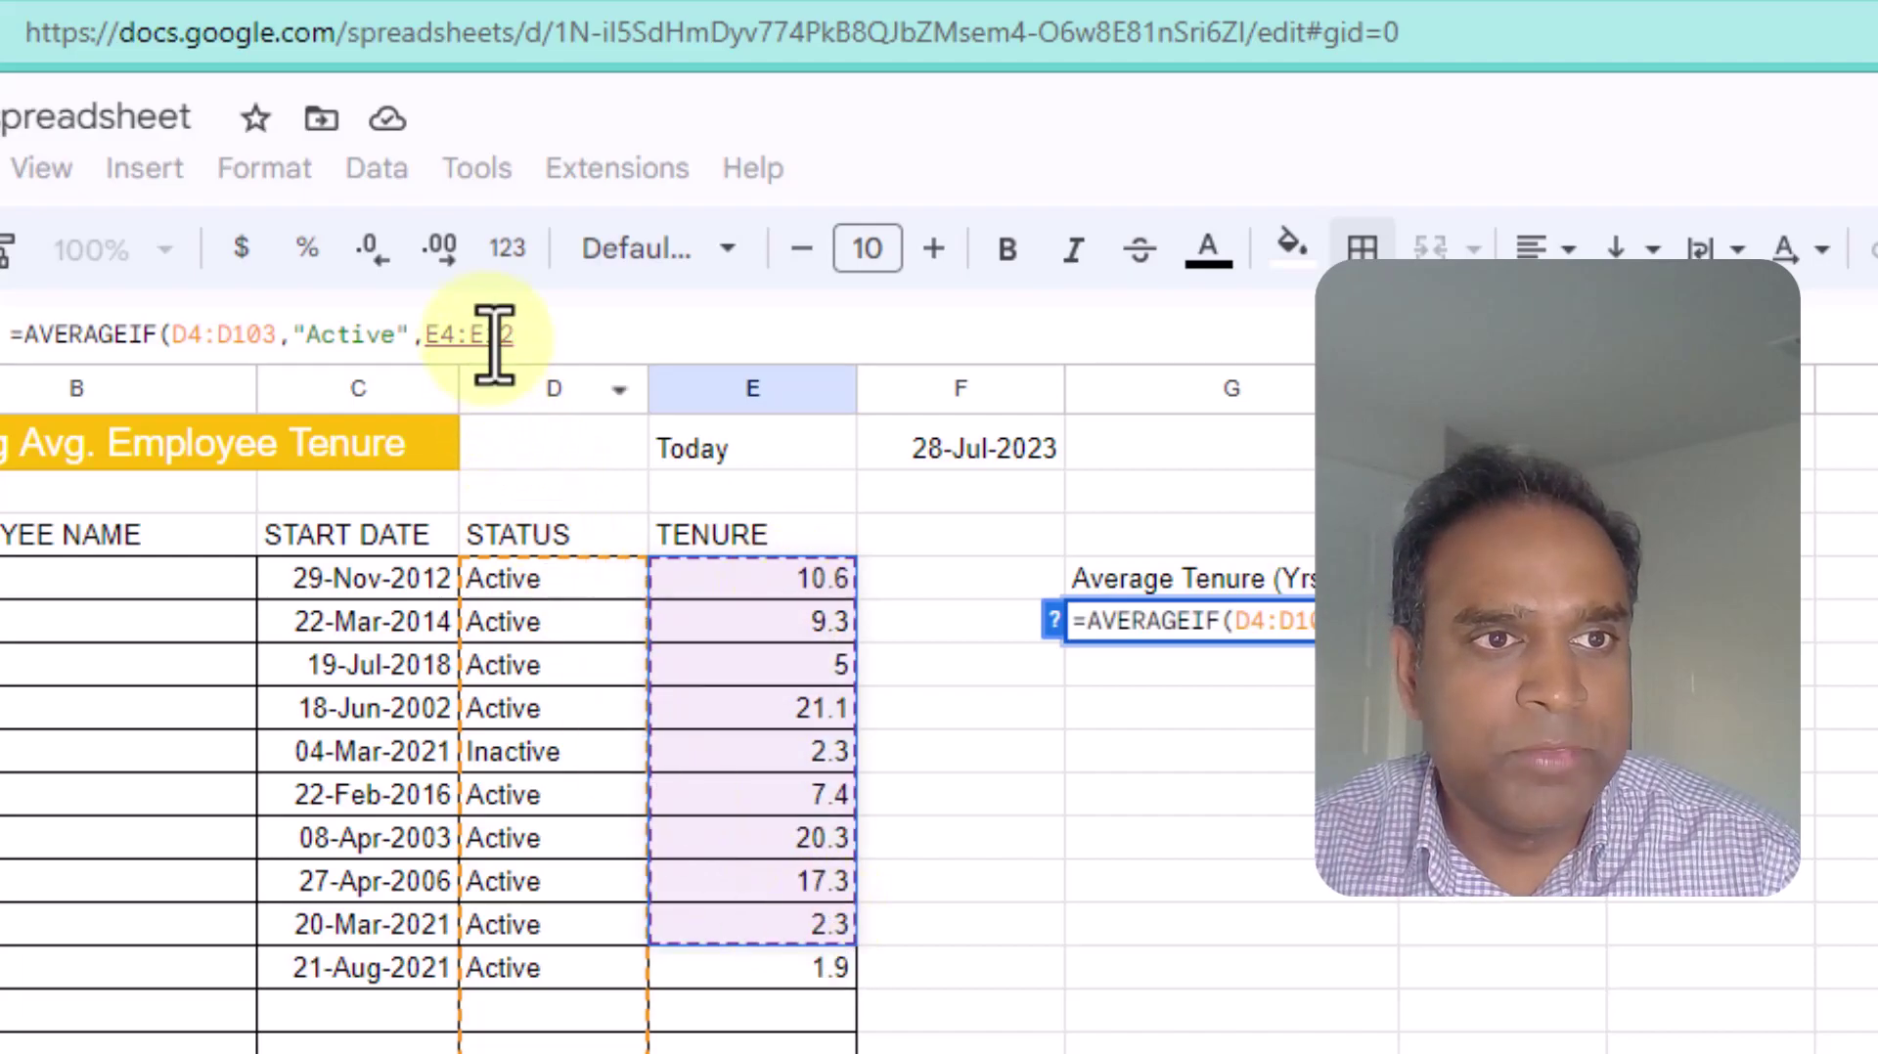
drag(494, 342, 562, 350)
text(3)
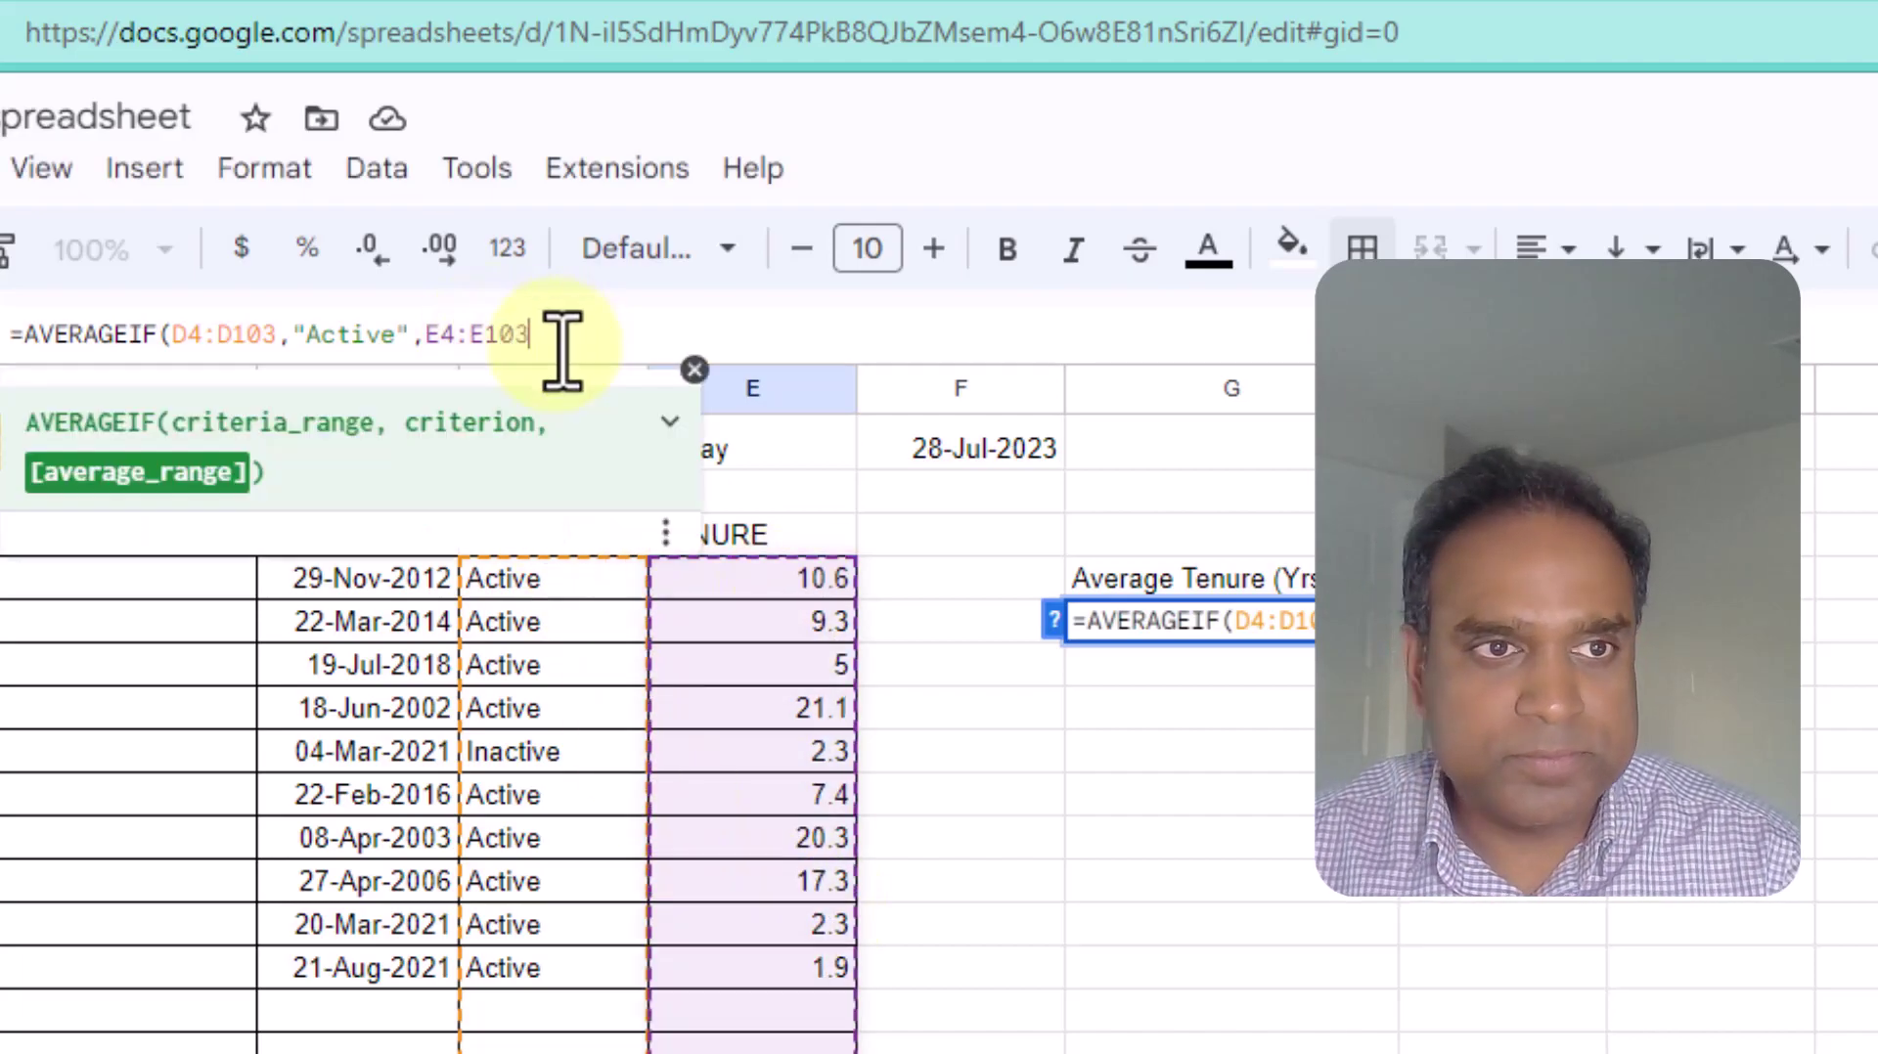
click(455, 335)
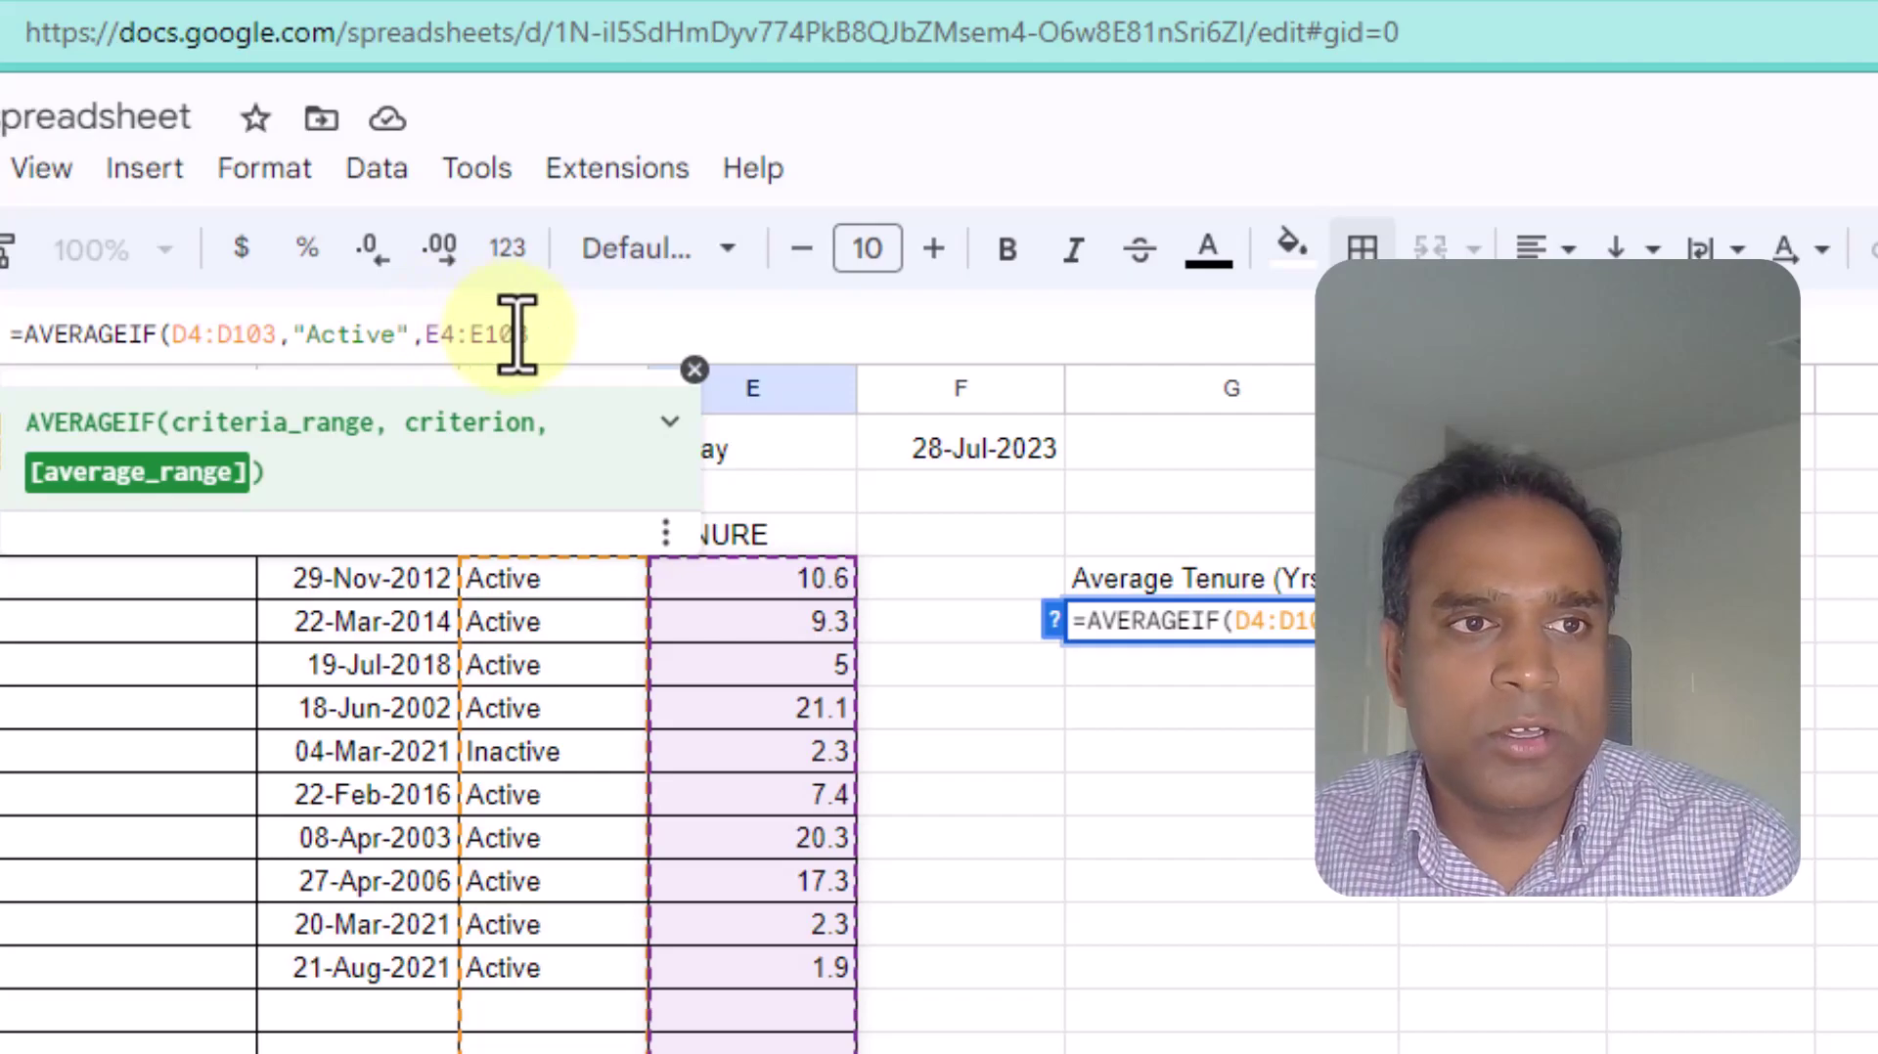
click(560, 333)
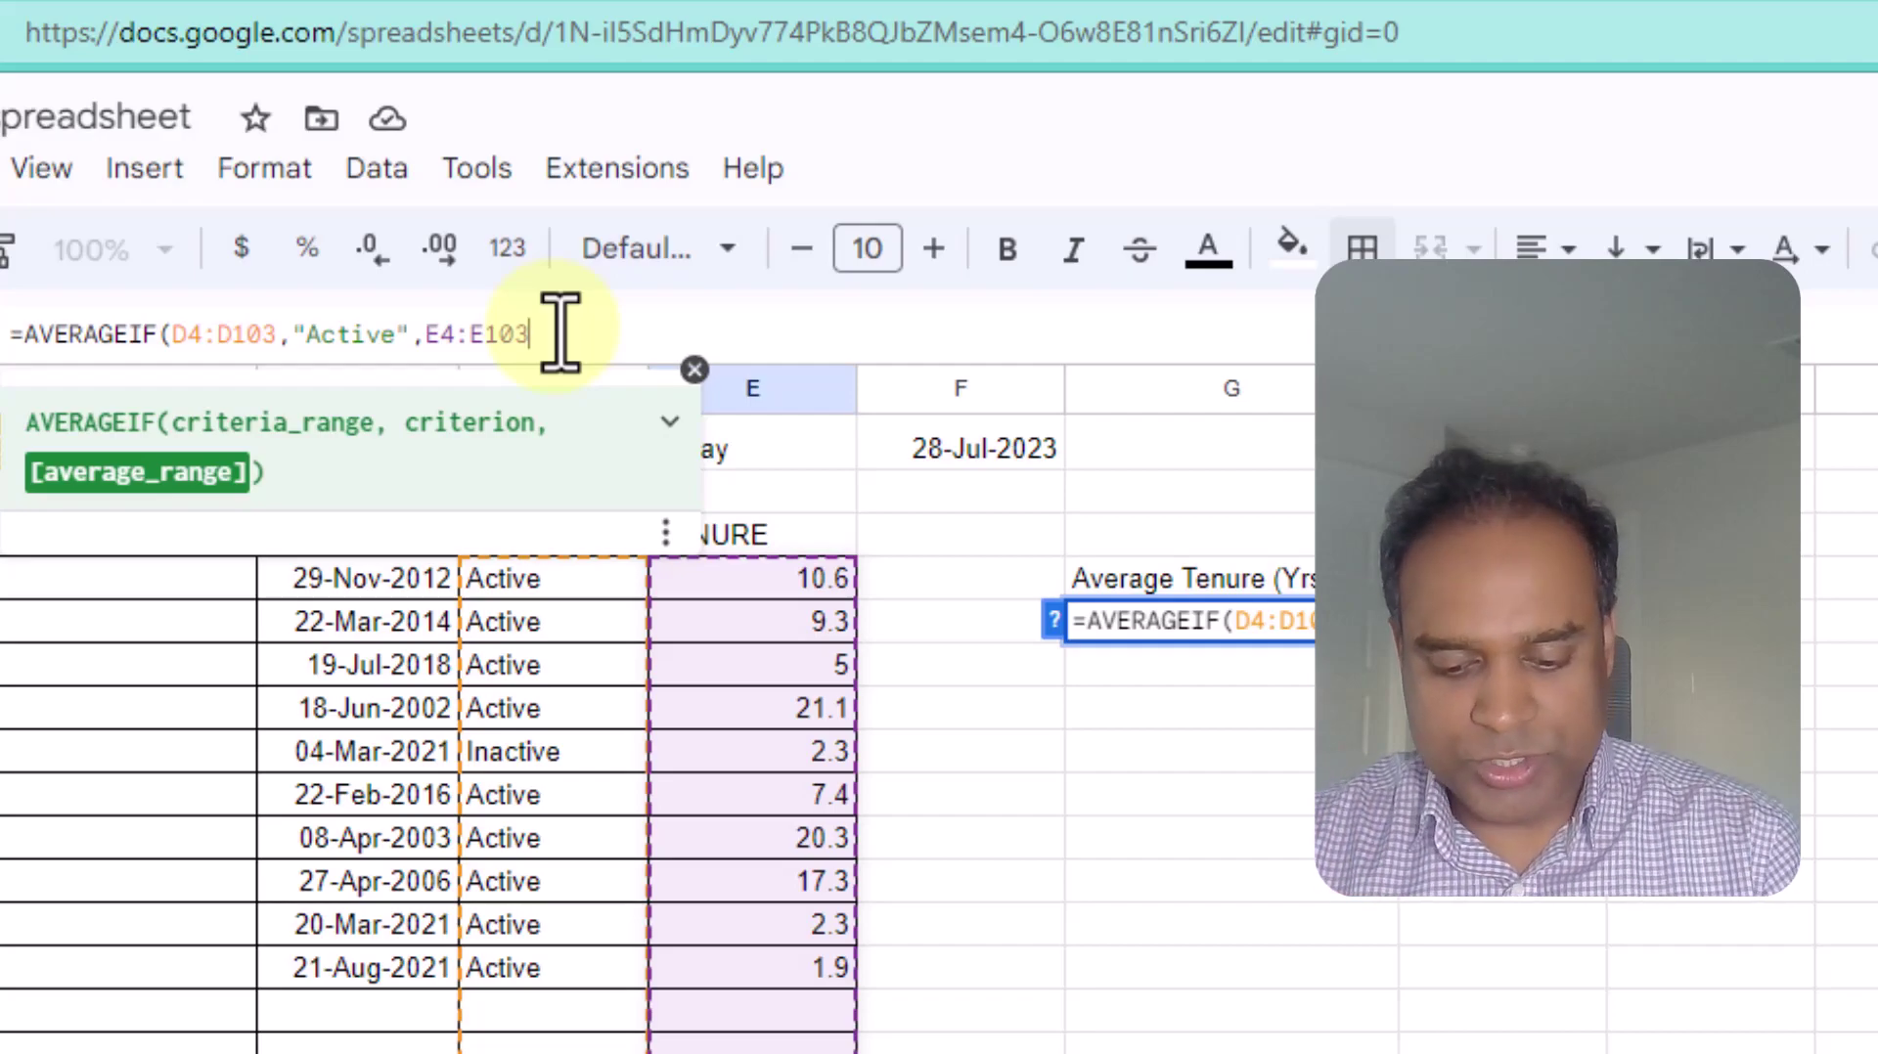
text())
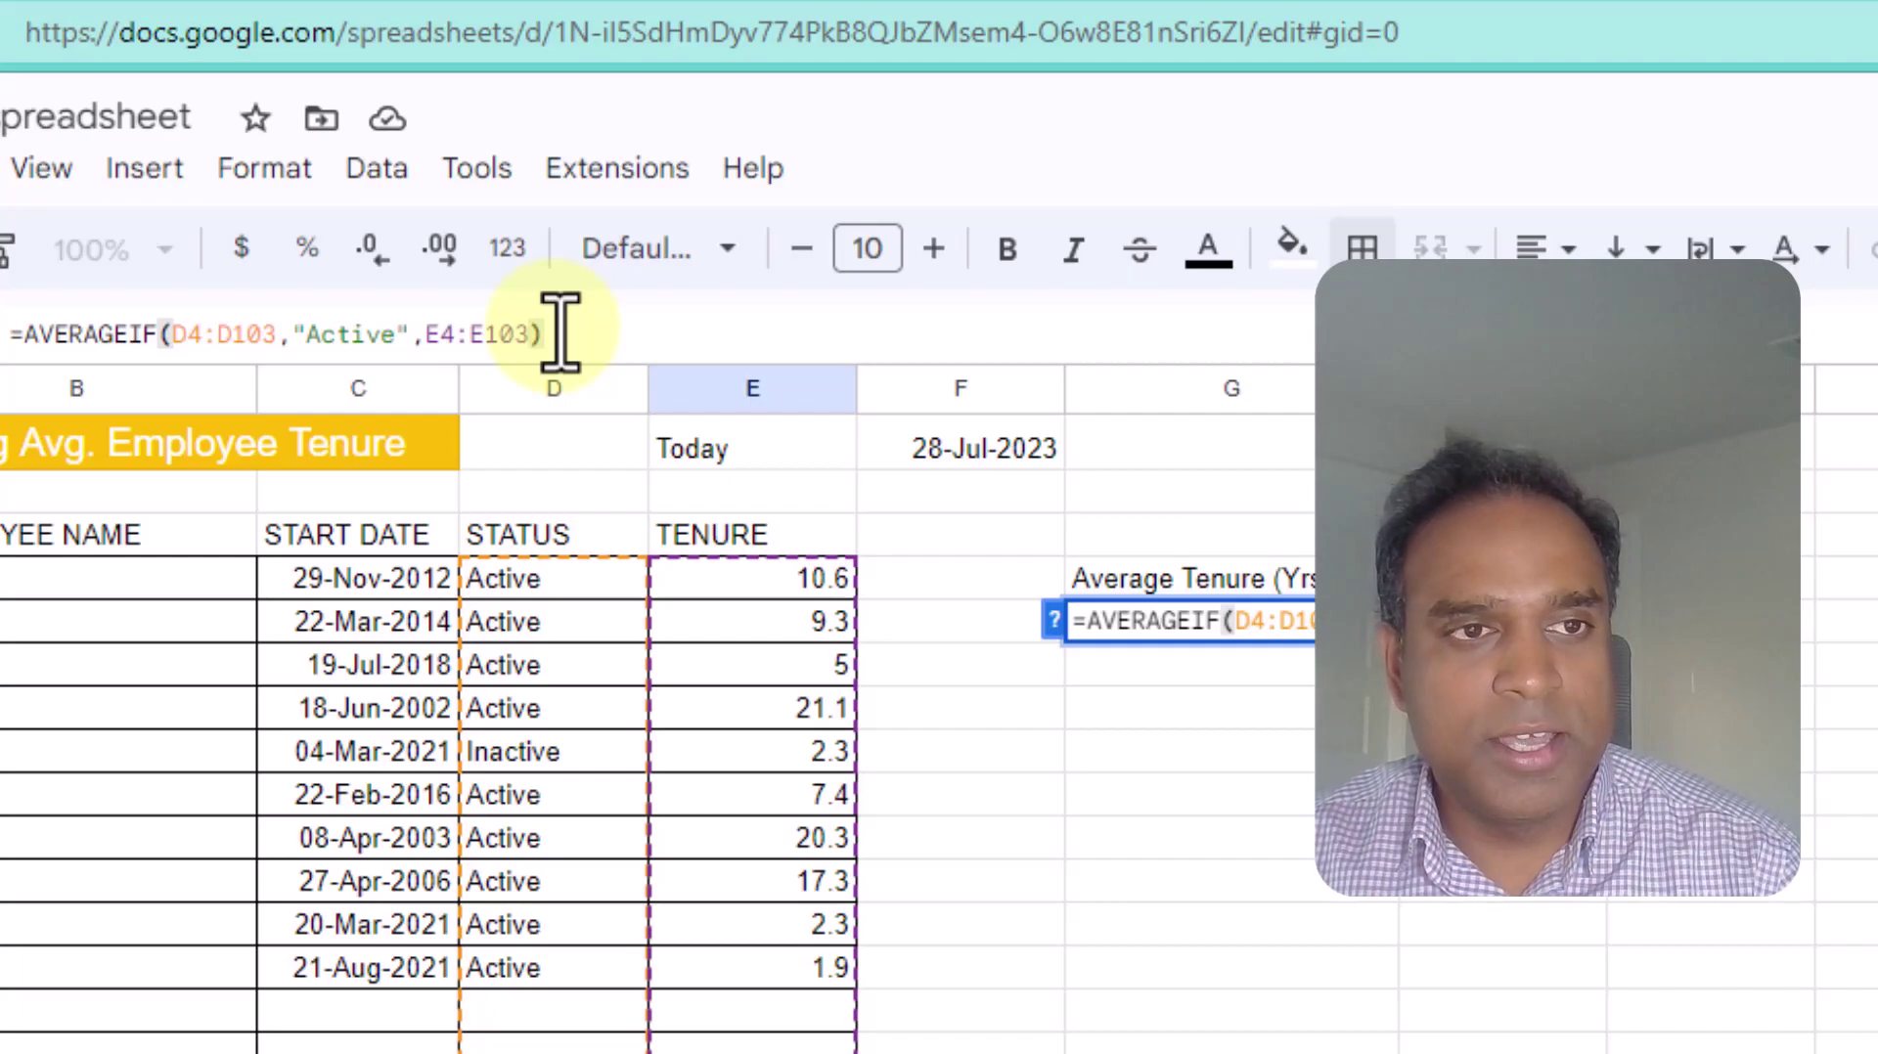
key(Return)
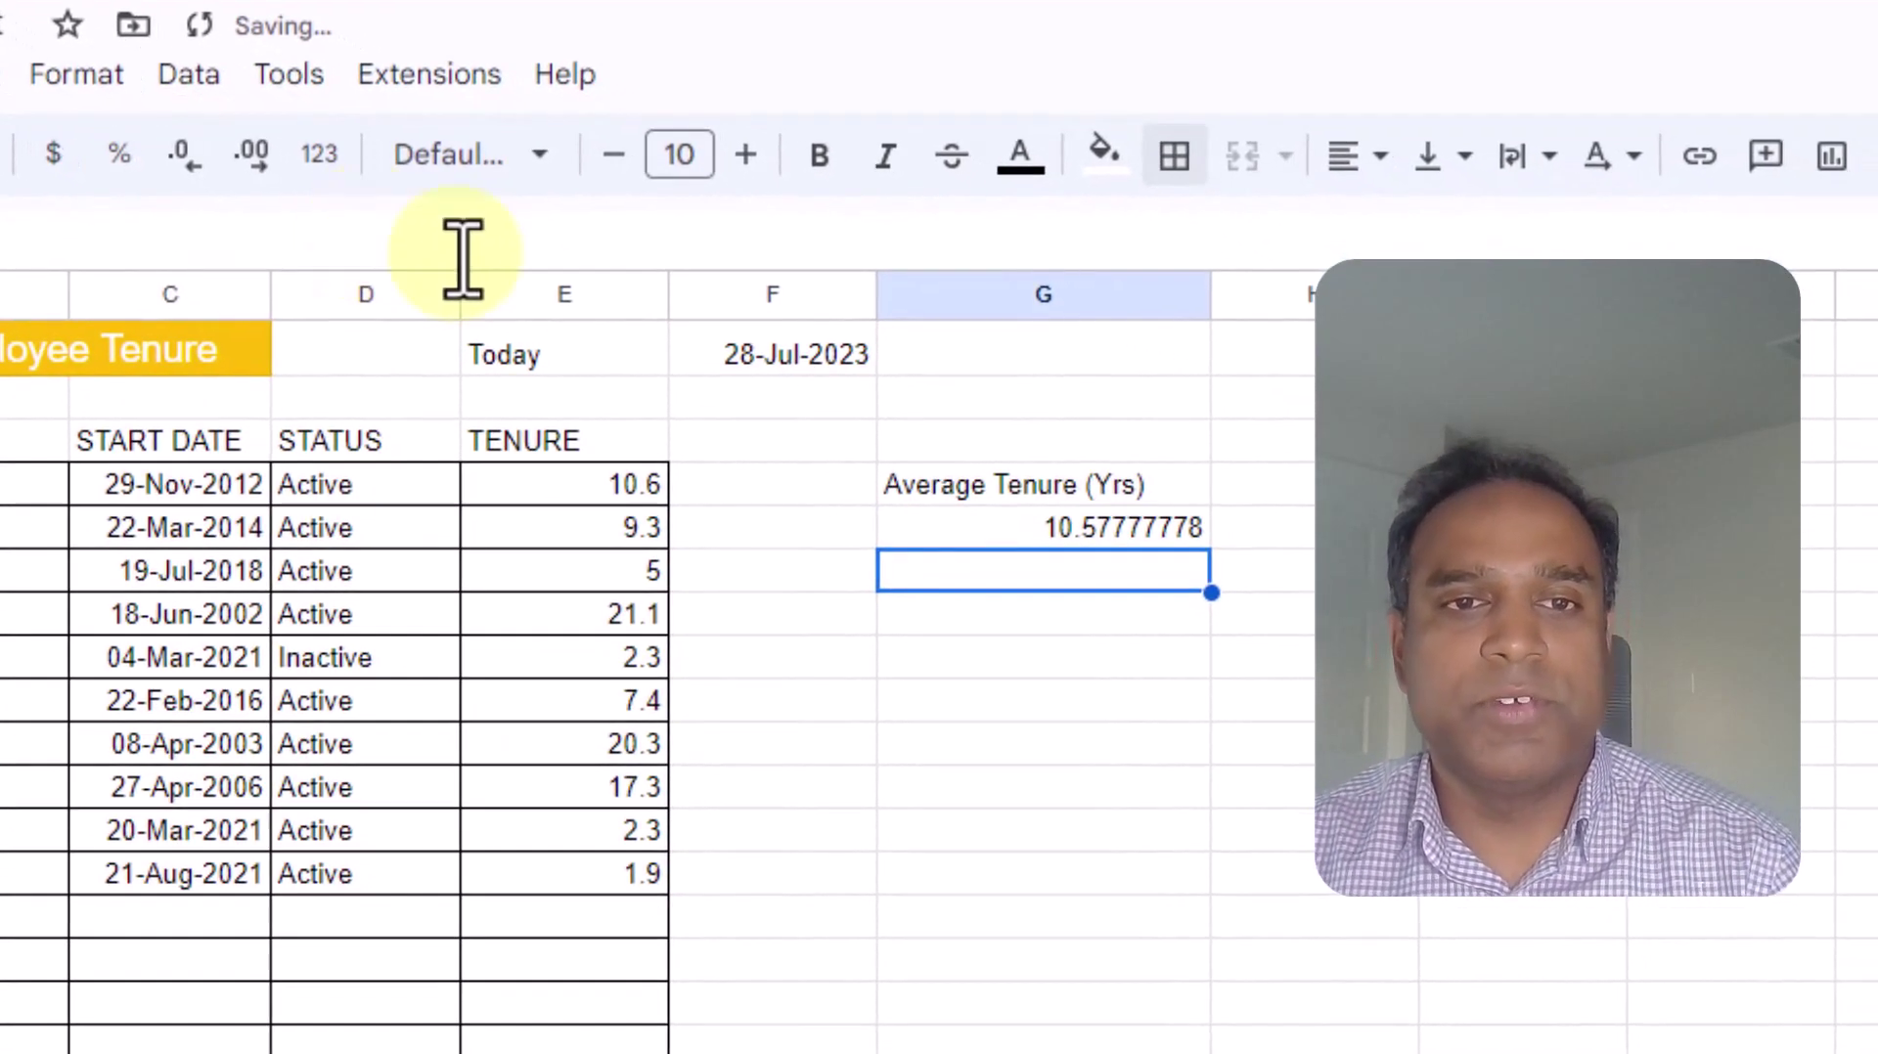
Wrap the average formula in ROUND(...,1) to show one decimal place
click(1007, 536)
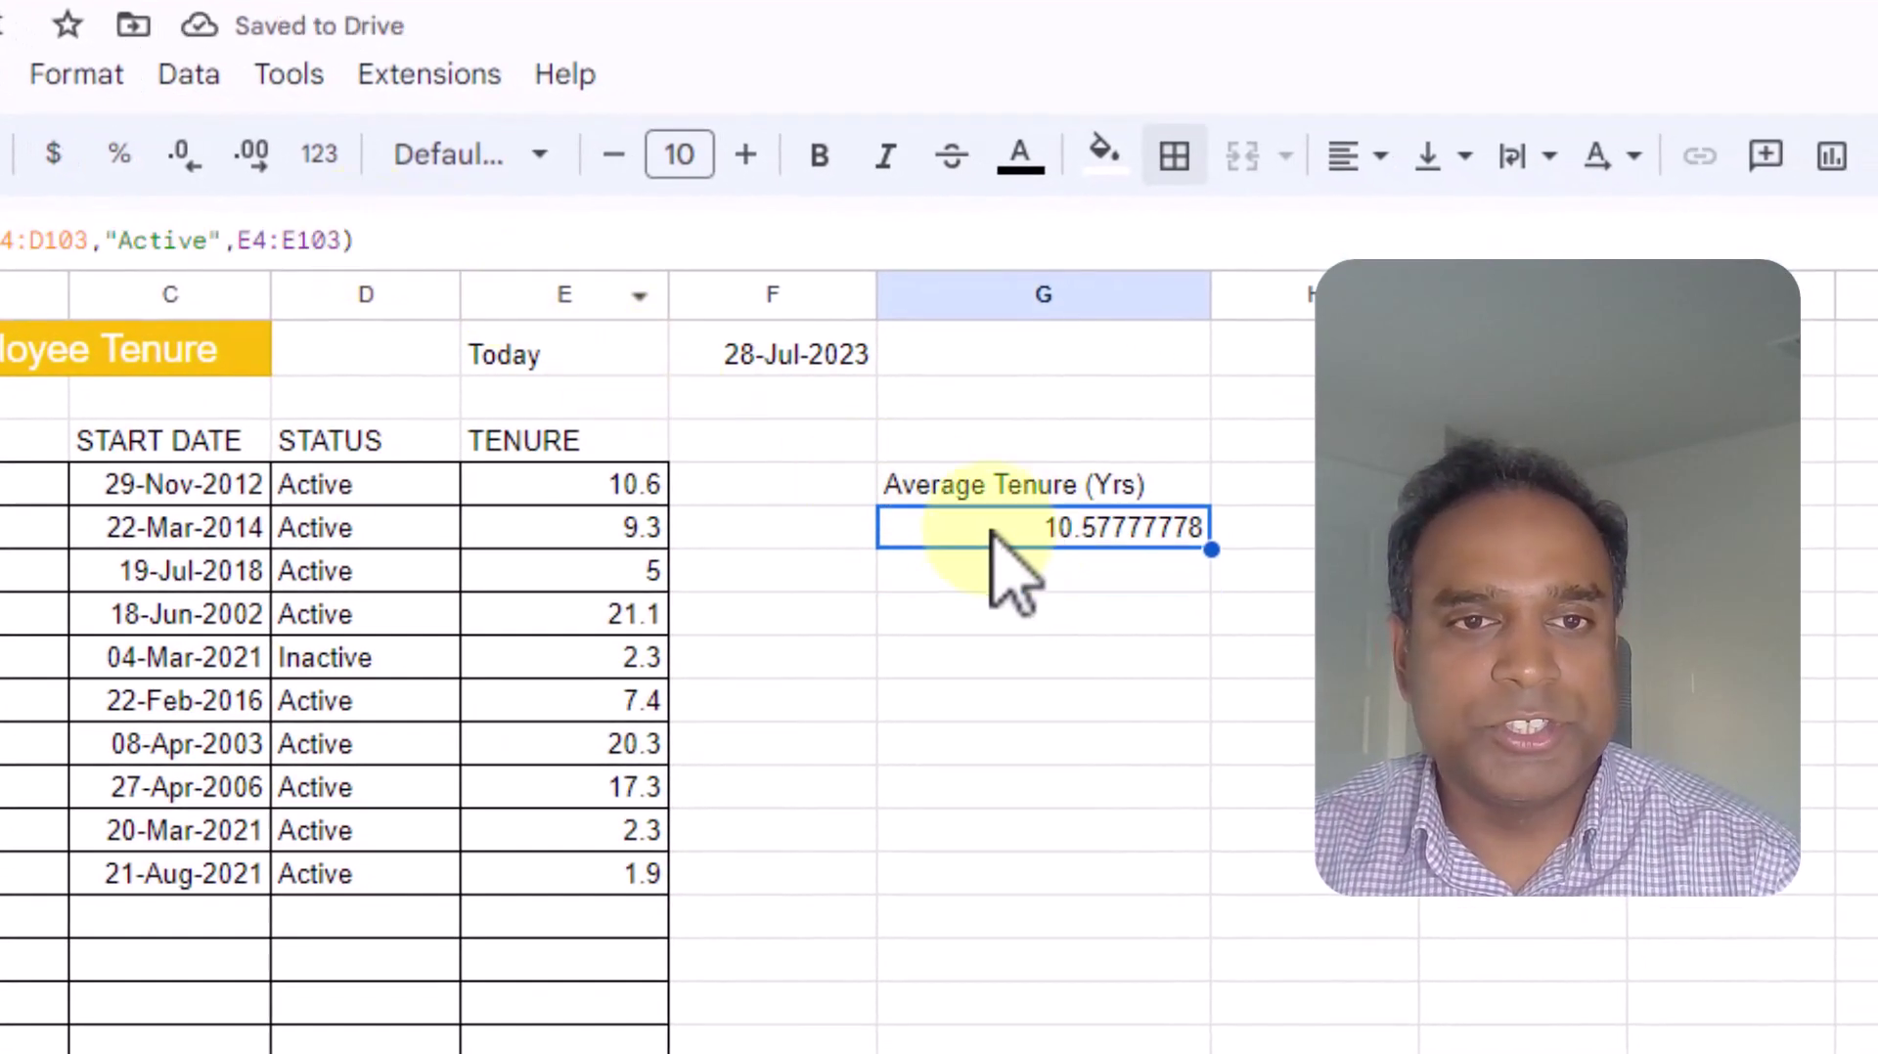
click(15, 213)
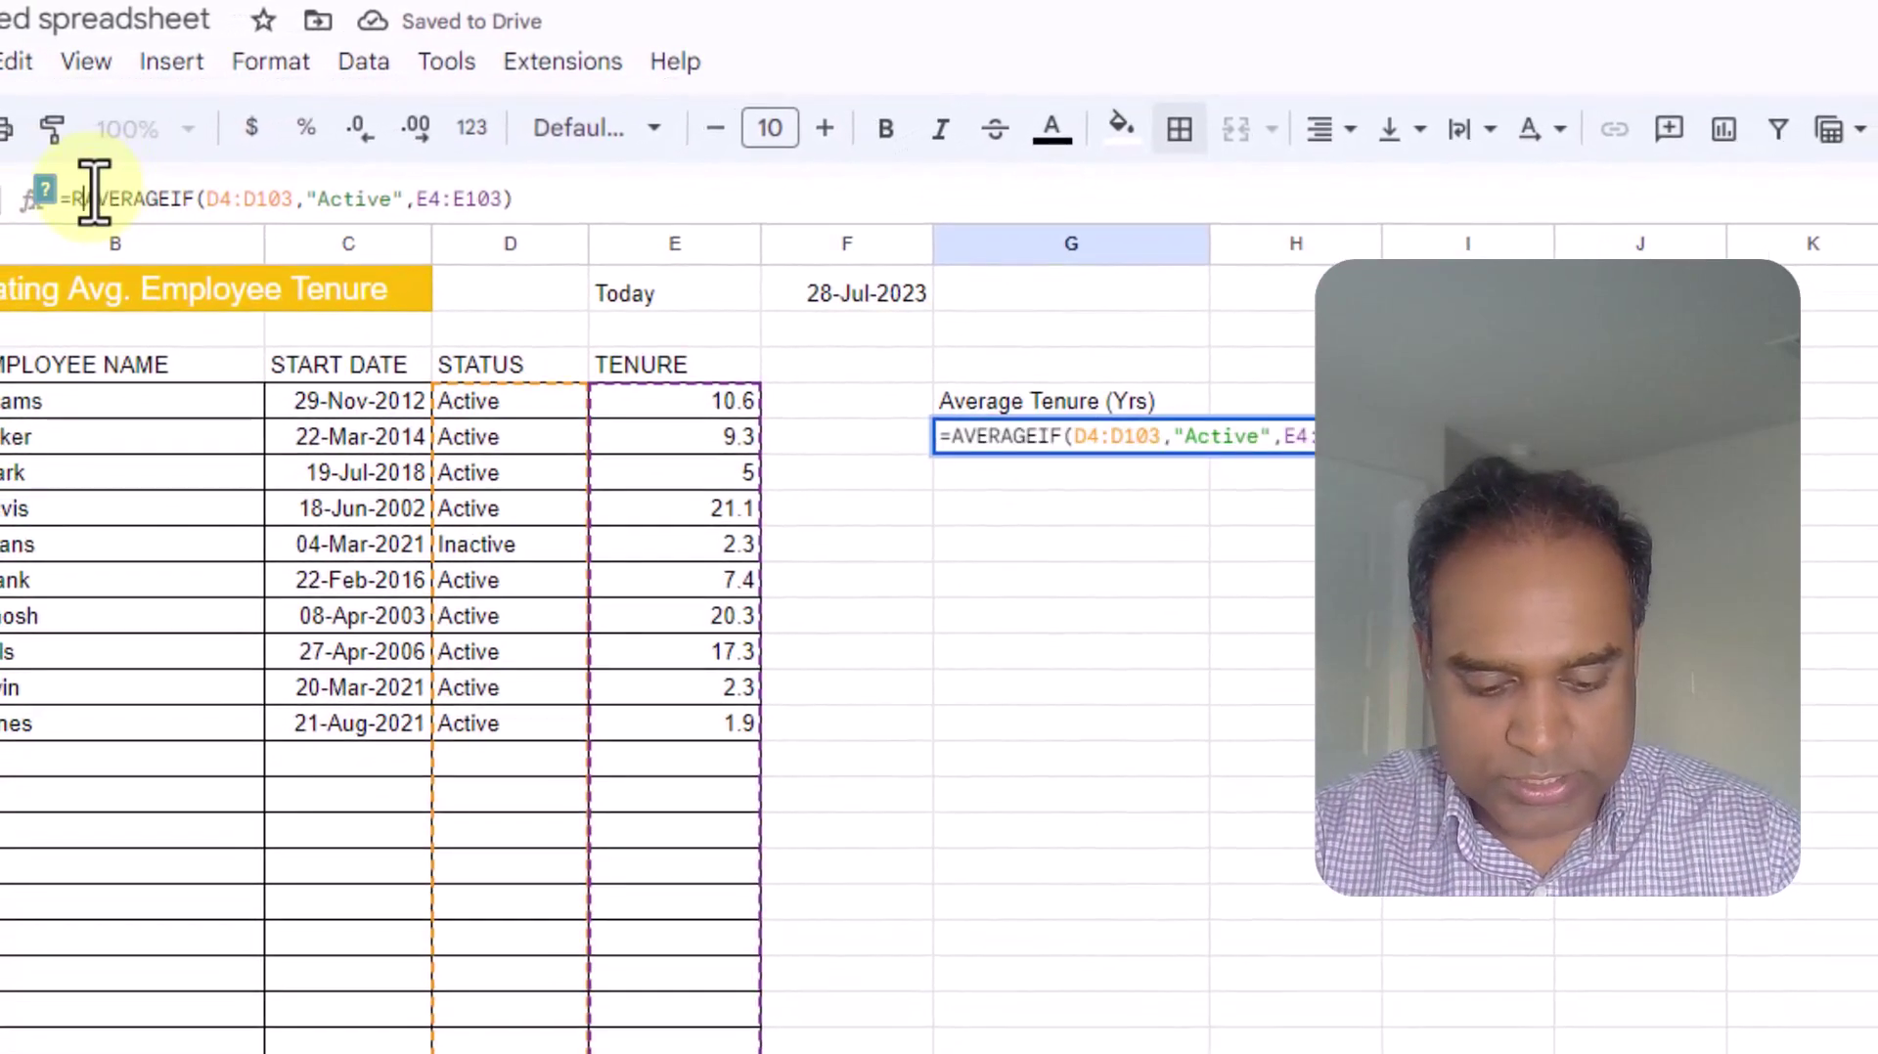
text(ROUND()
click(670, 200)
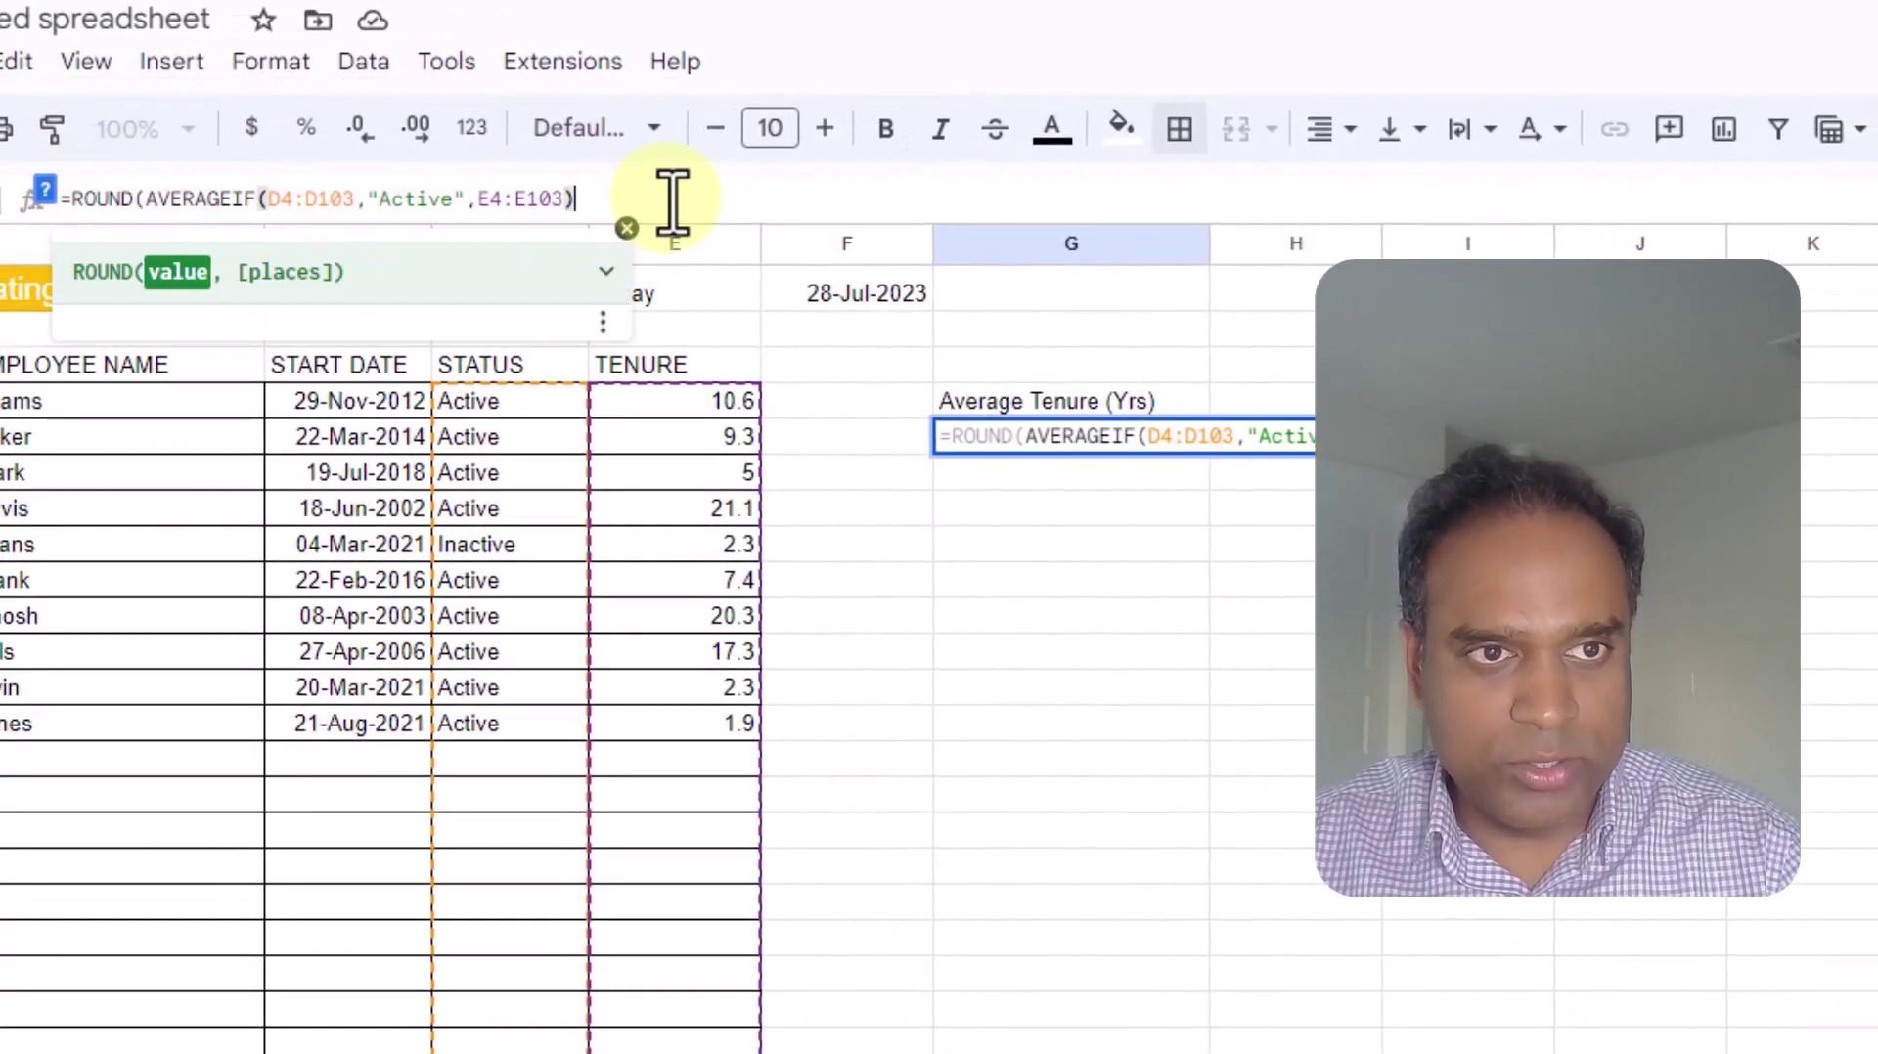
text(,1))
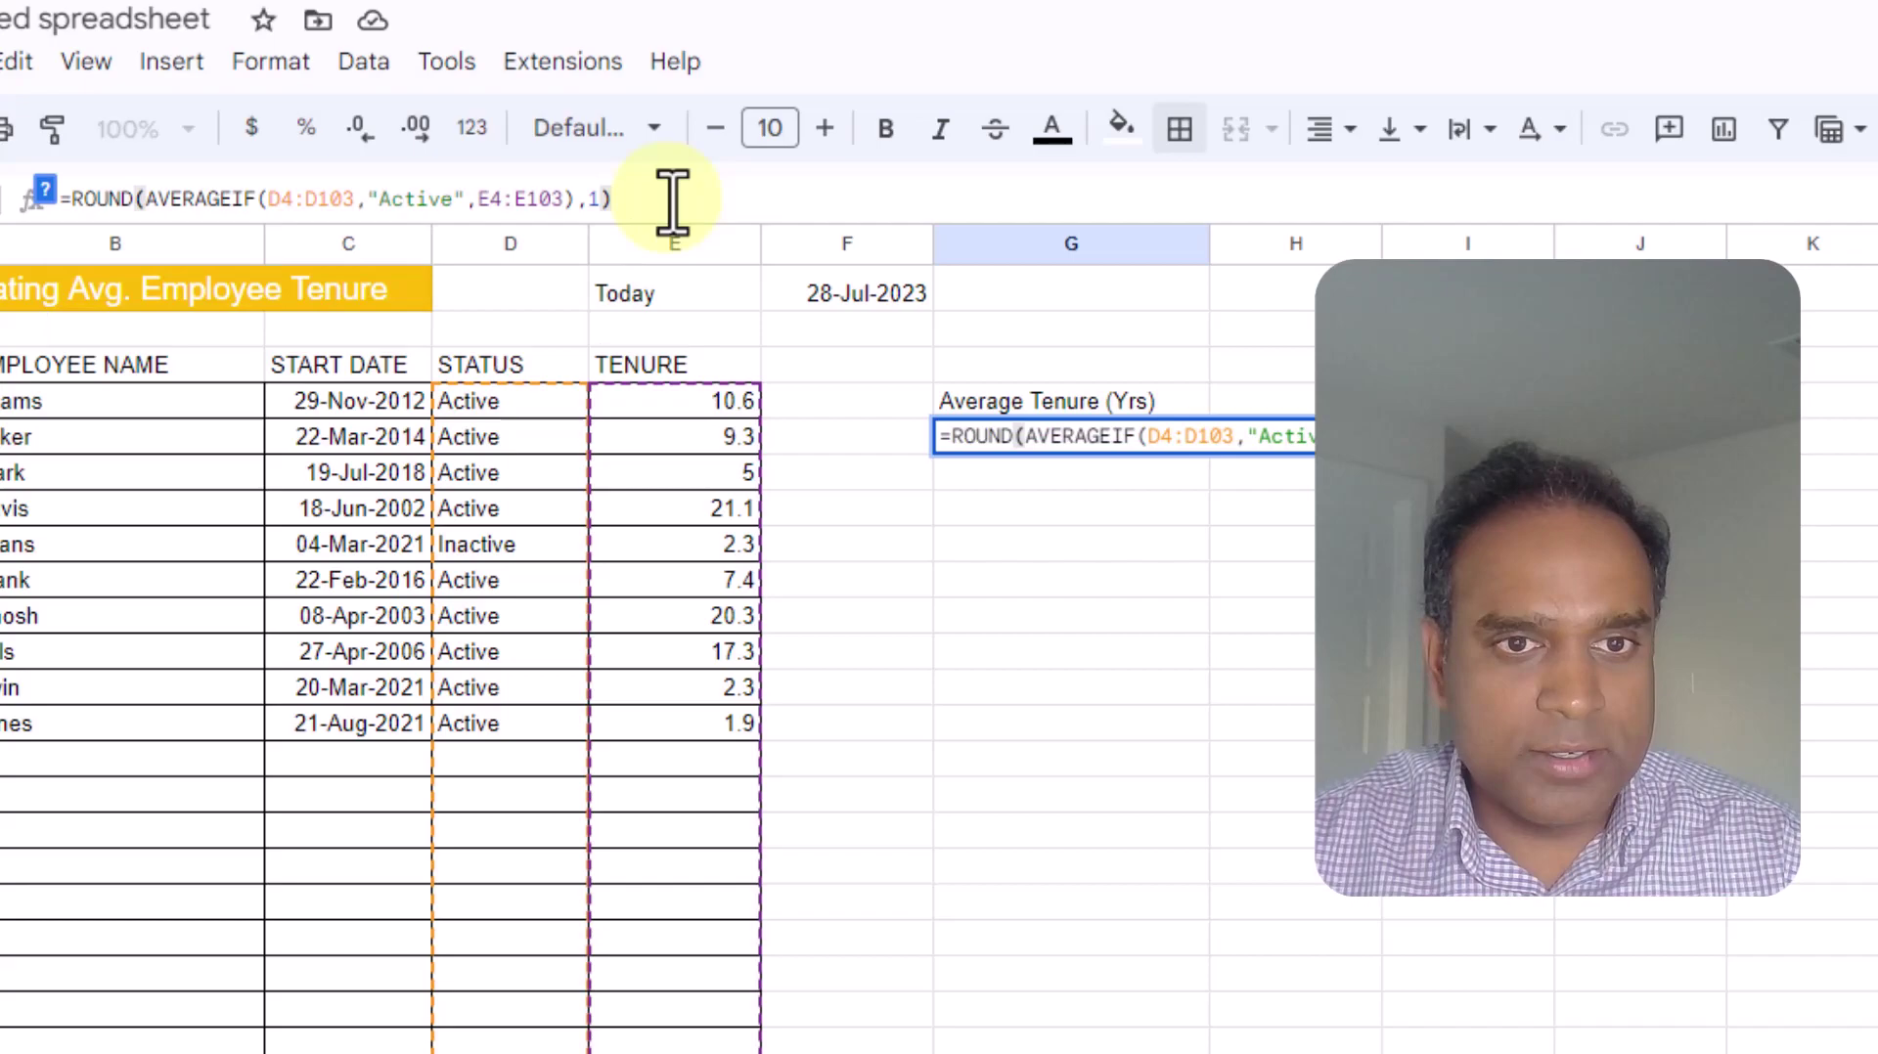
key(Return)
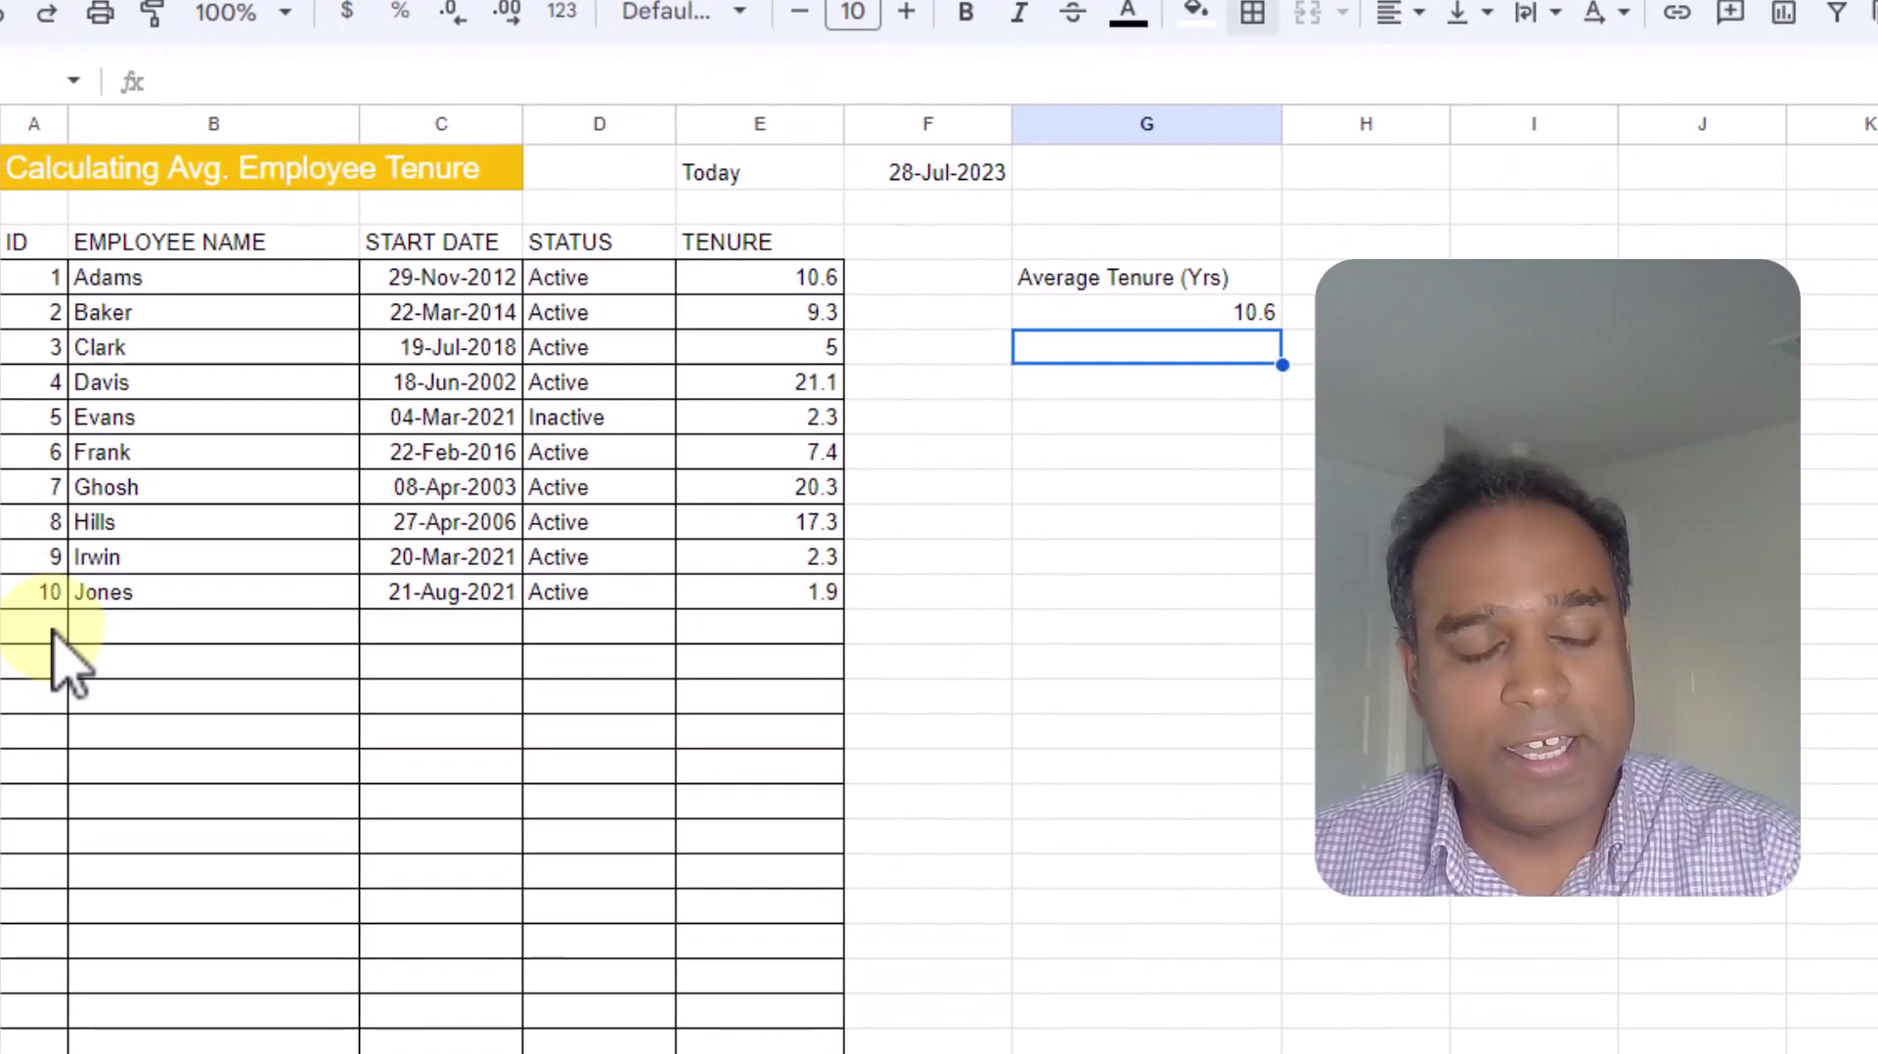
Add employee ID 11 with a name, start date 5/17/2022 and status Active
click(54, 629)
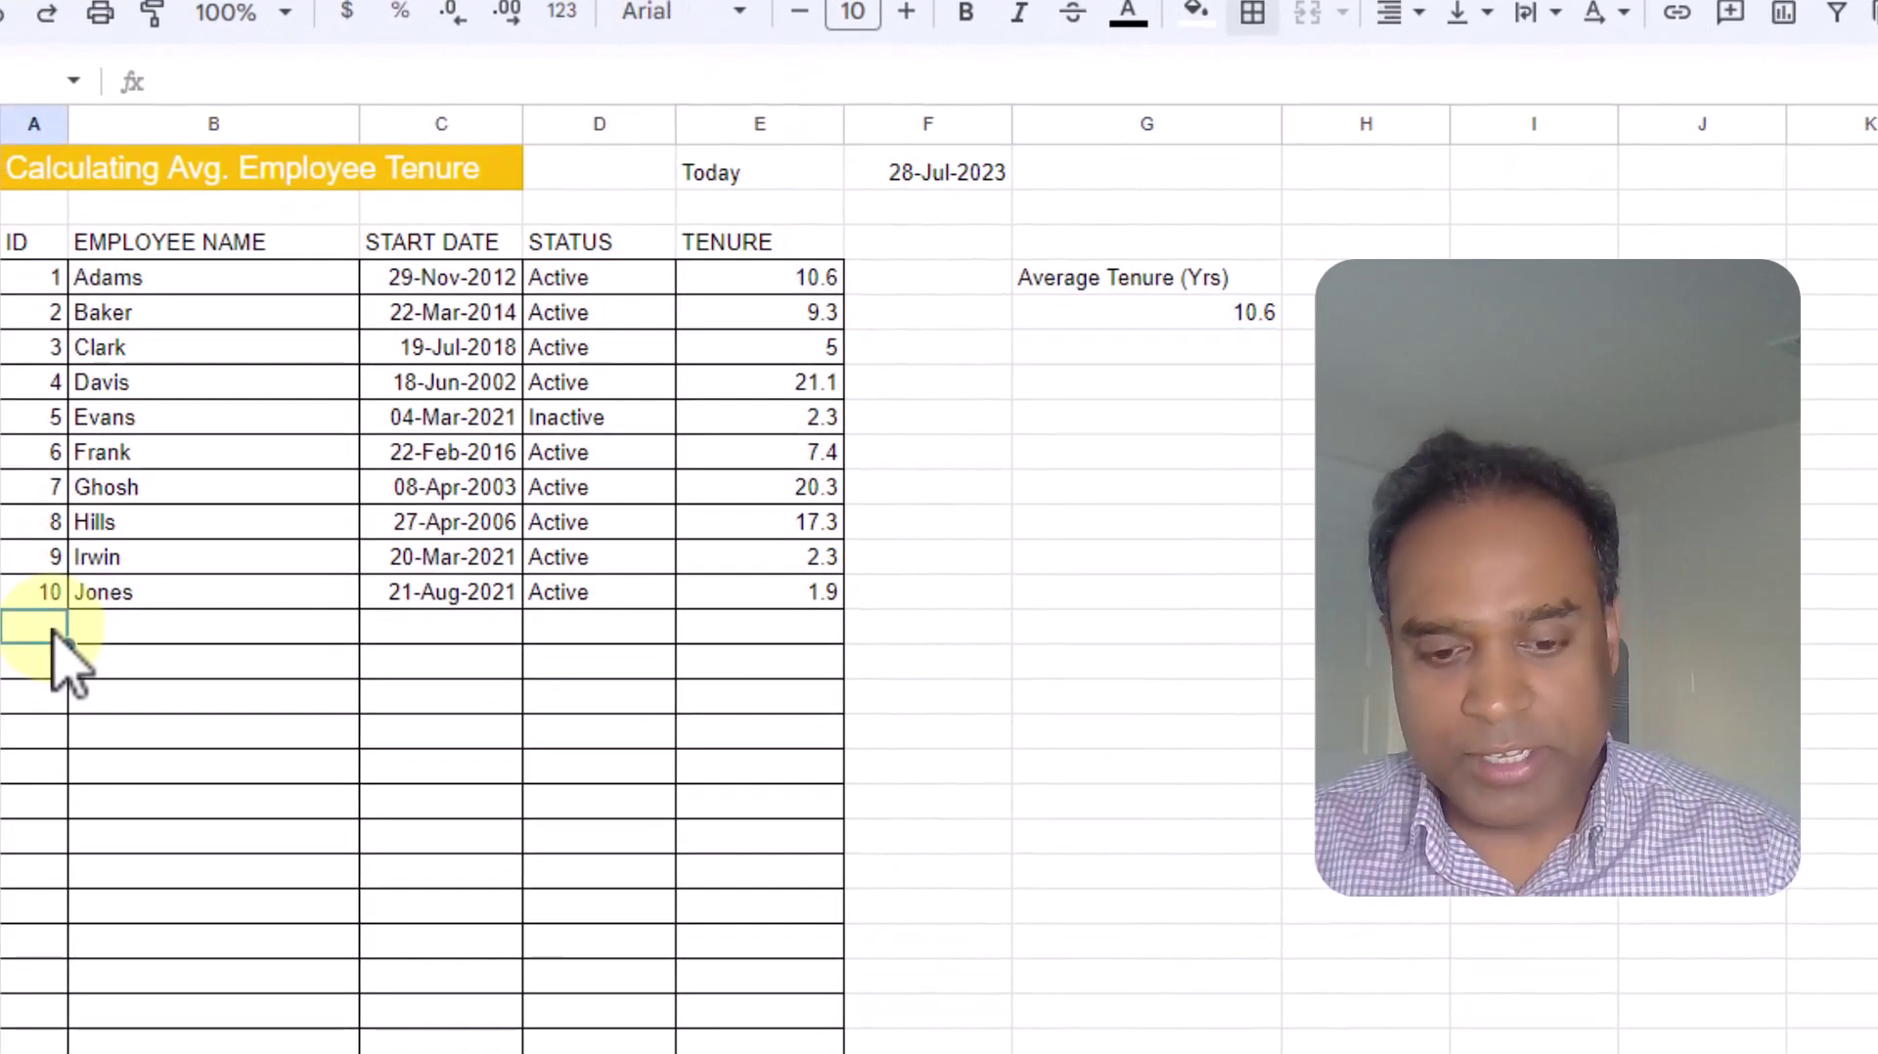
text(11)
key(Tab)
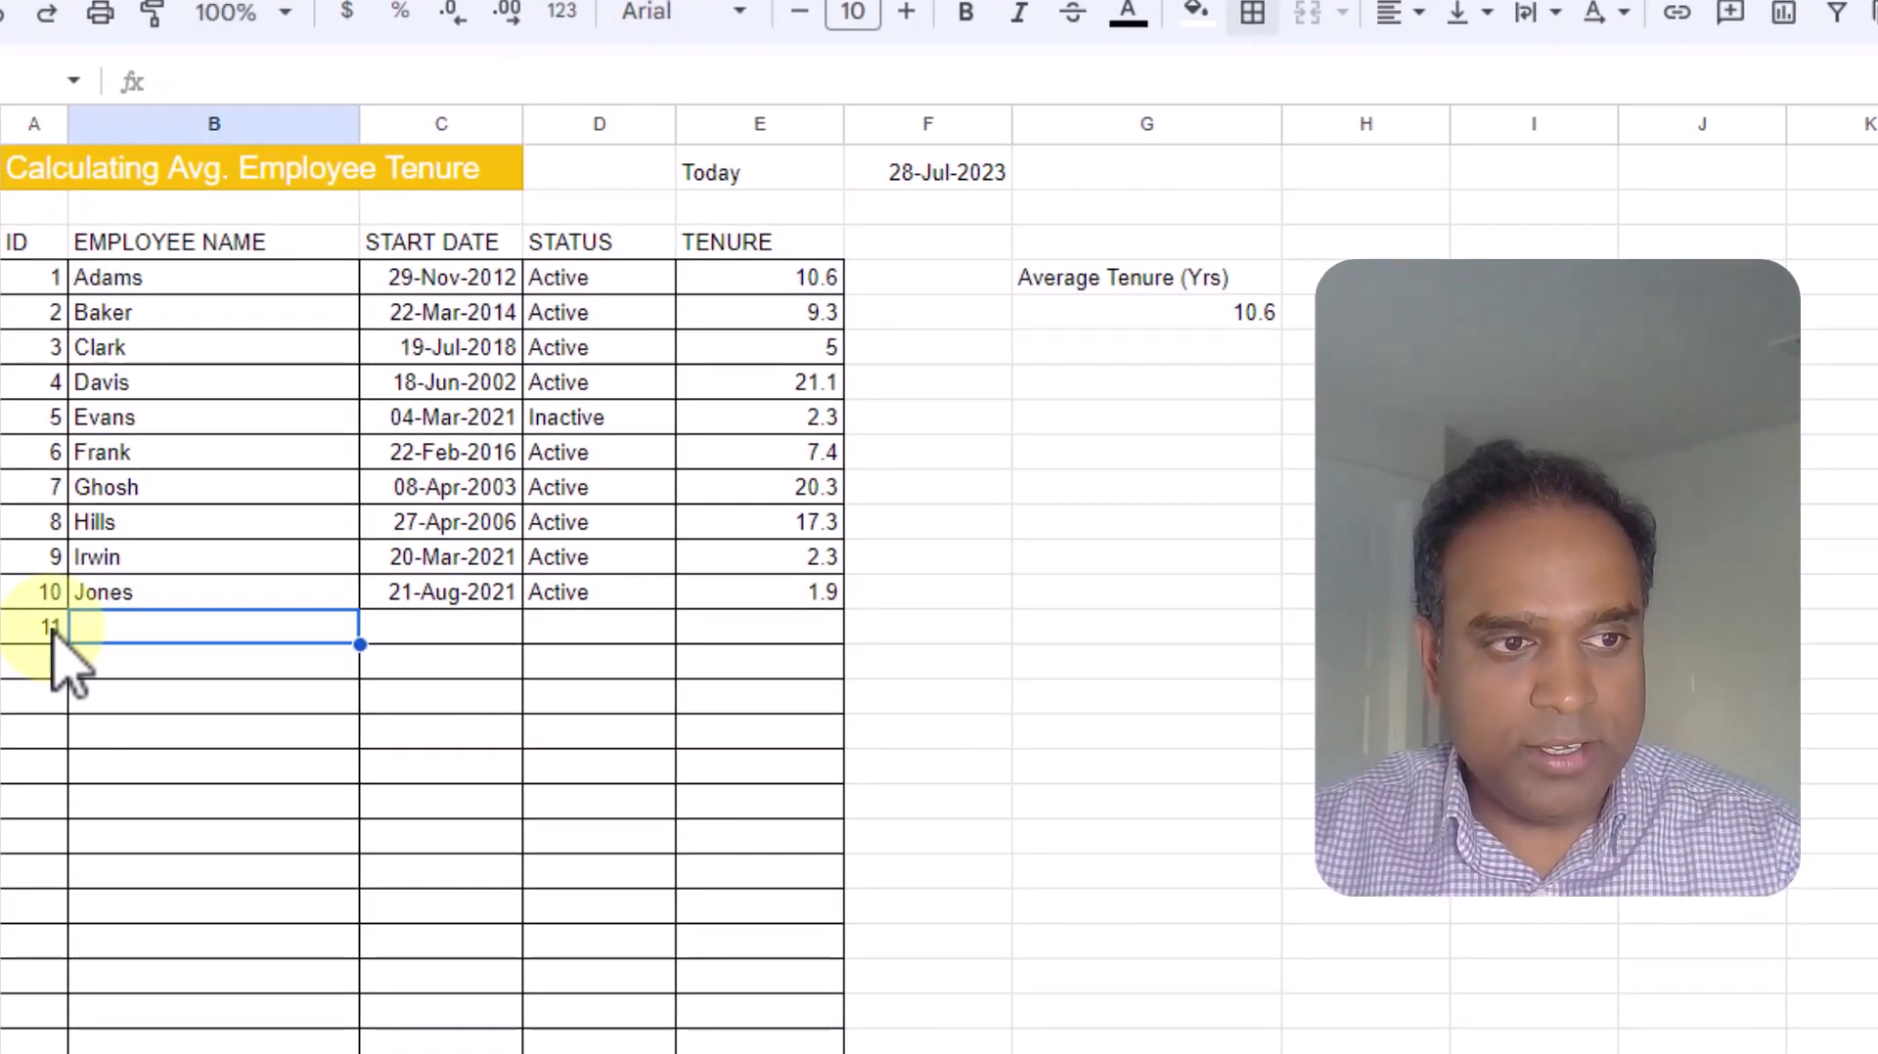
text(Dinesh)
key(Tab)
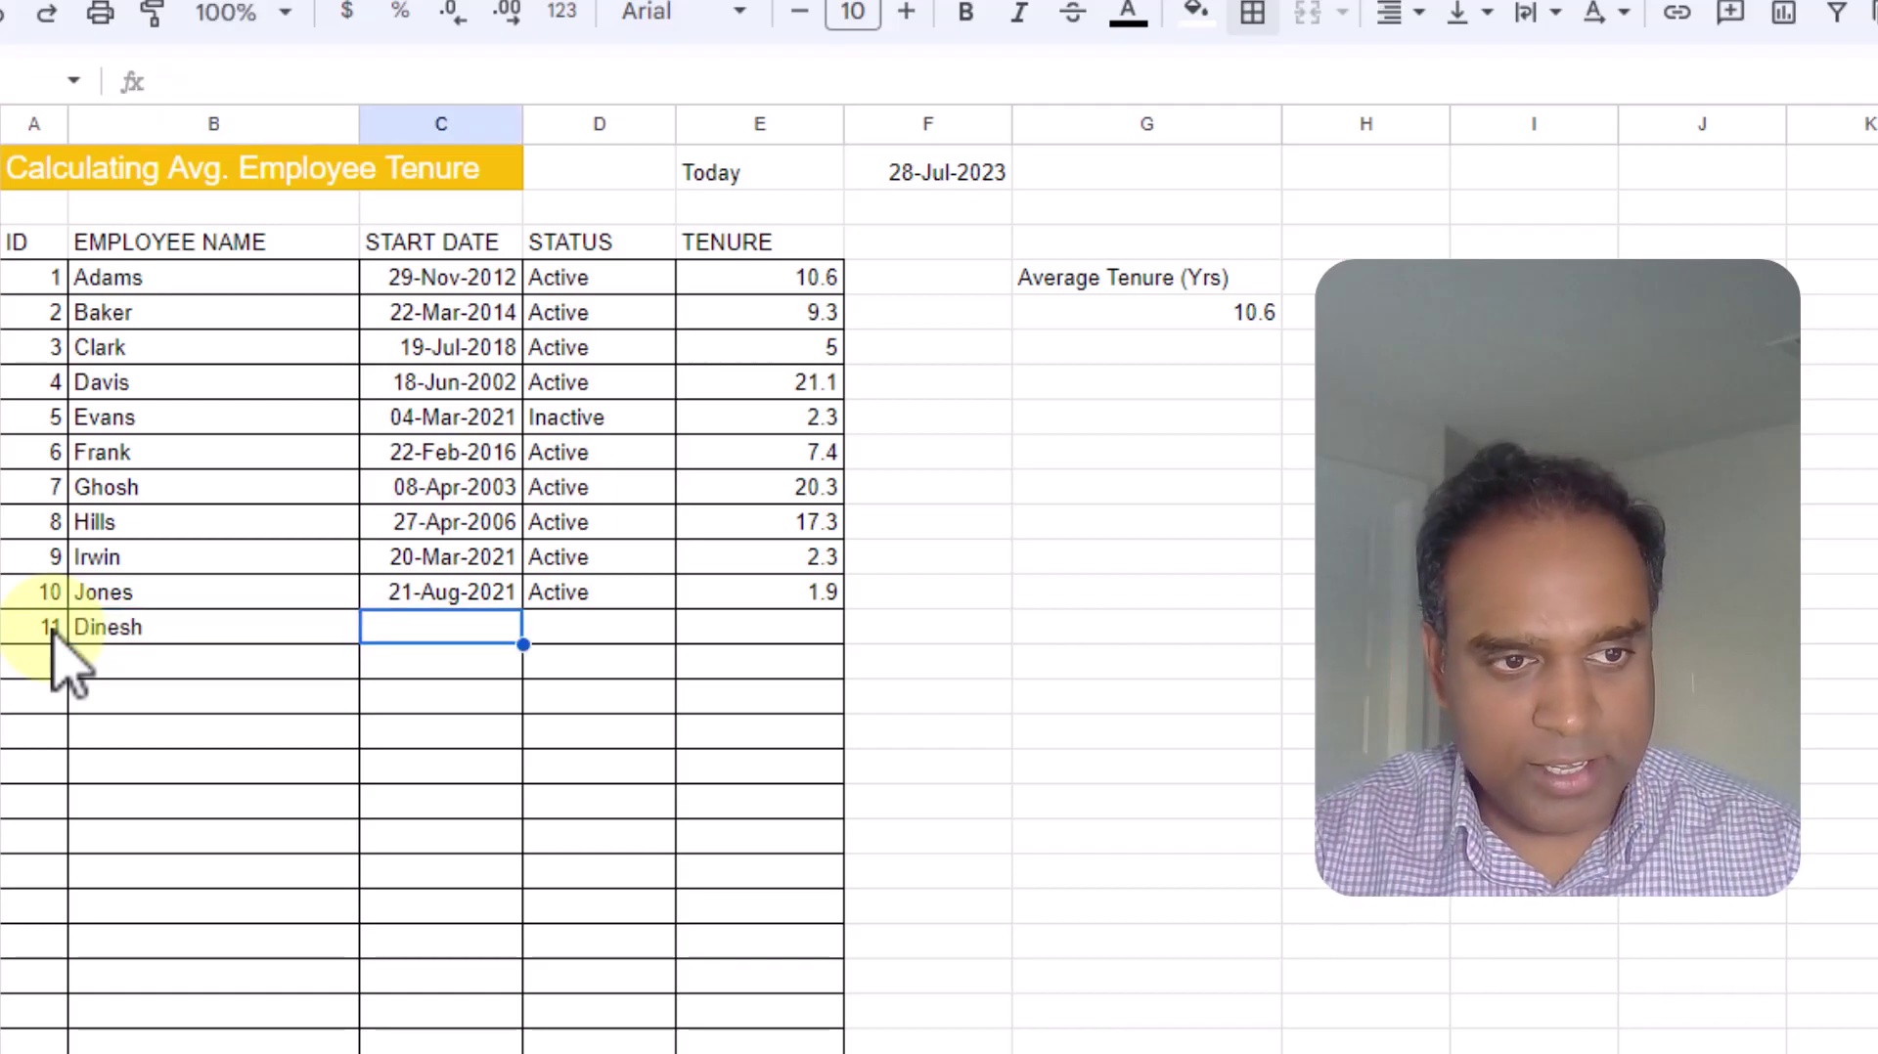
text(5/17/)
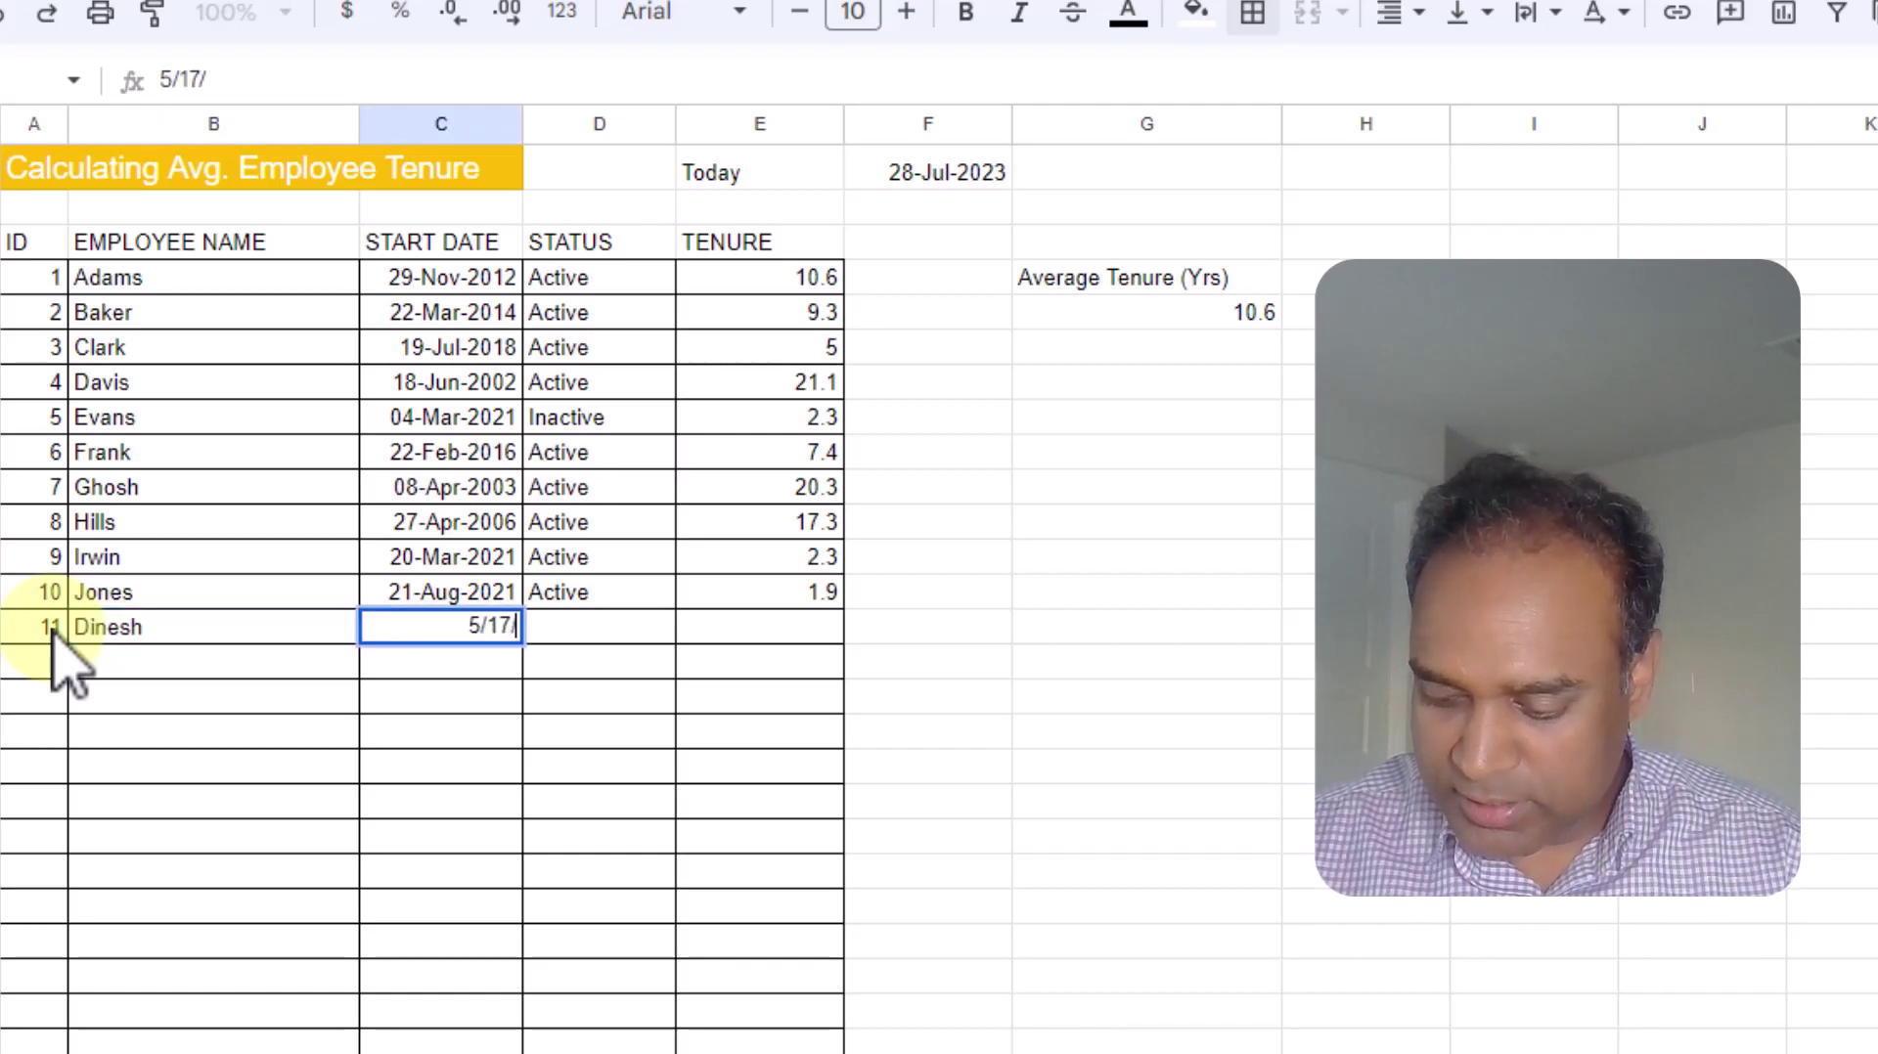
text(2022)
key(Tab)
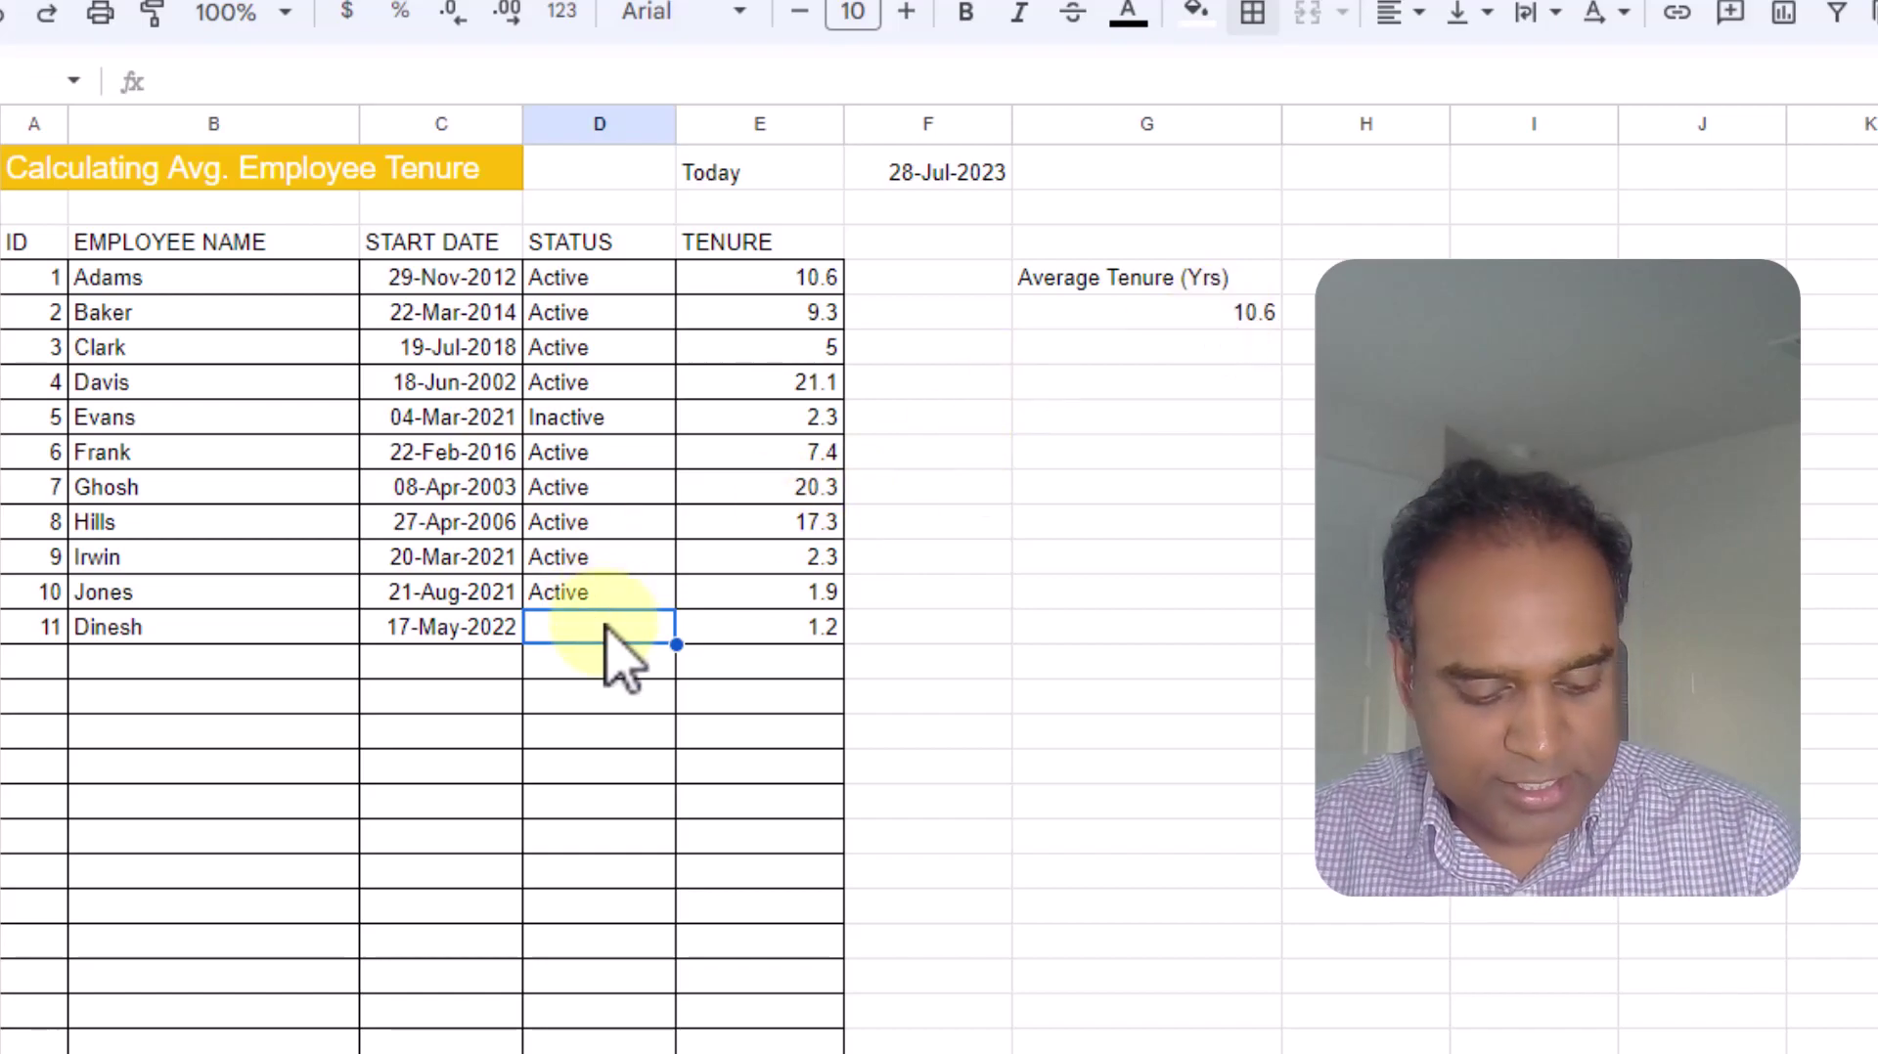
text(Active)
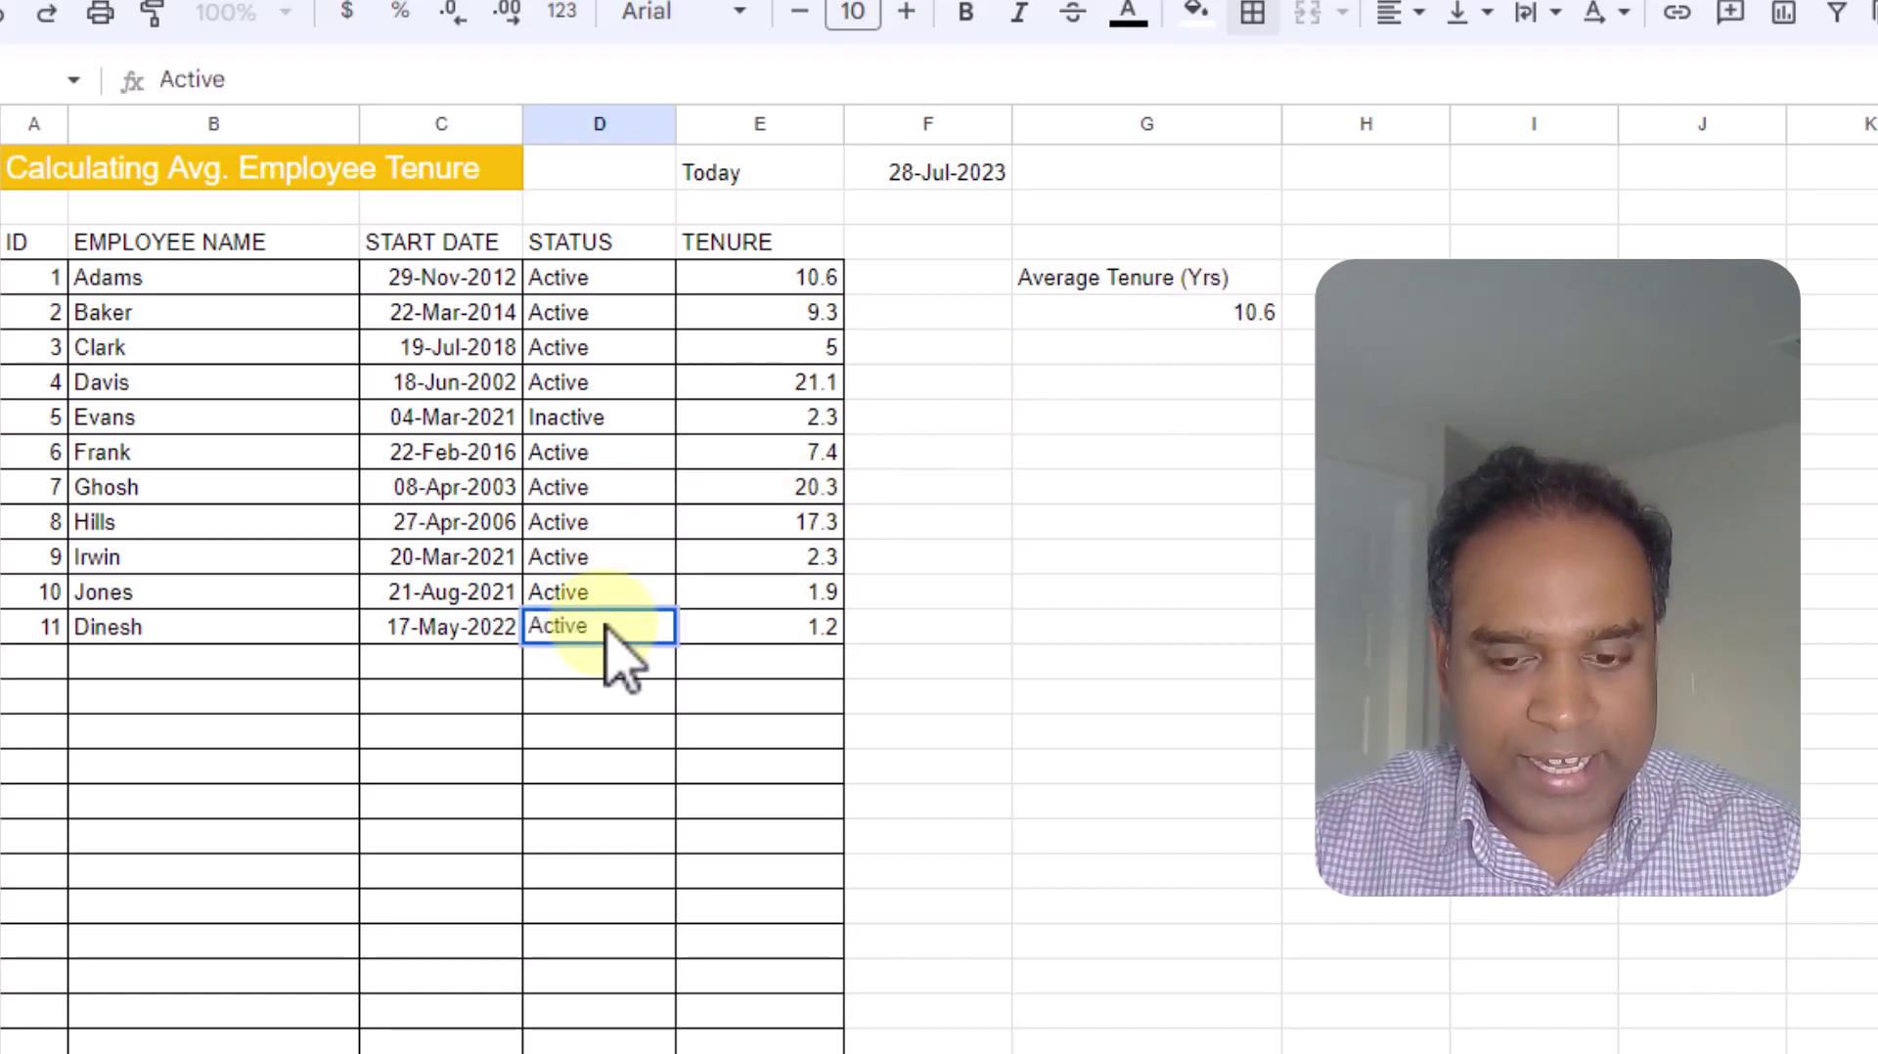
key(Return)
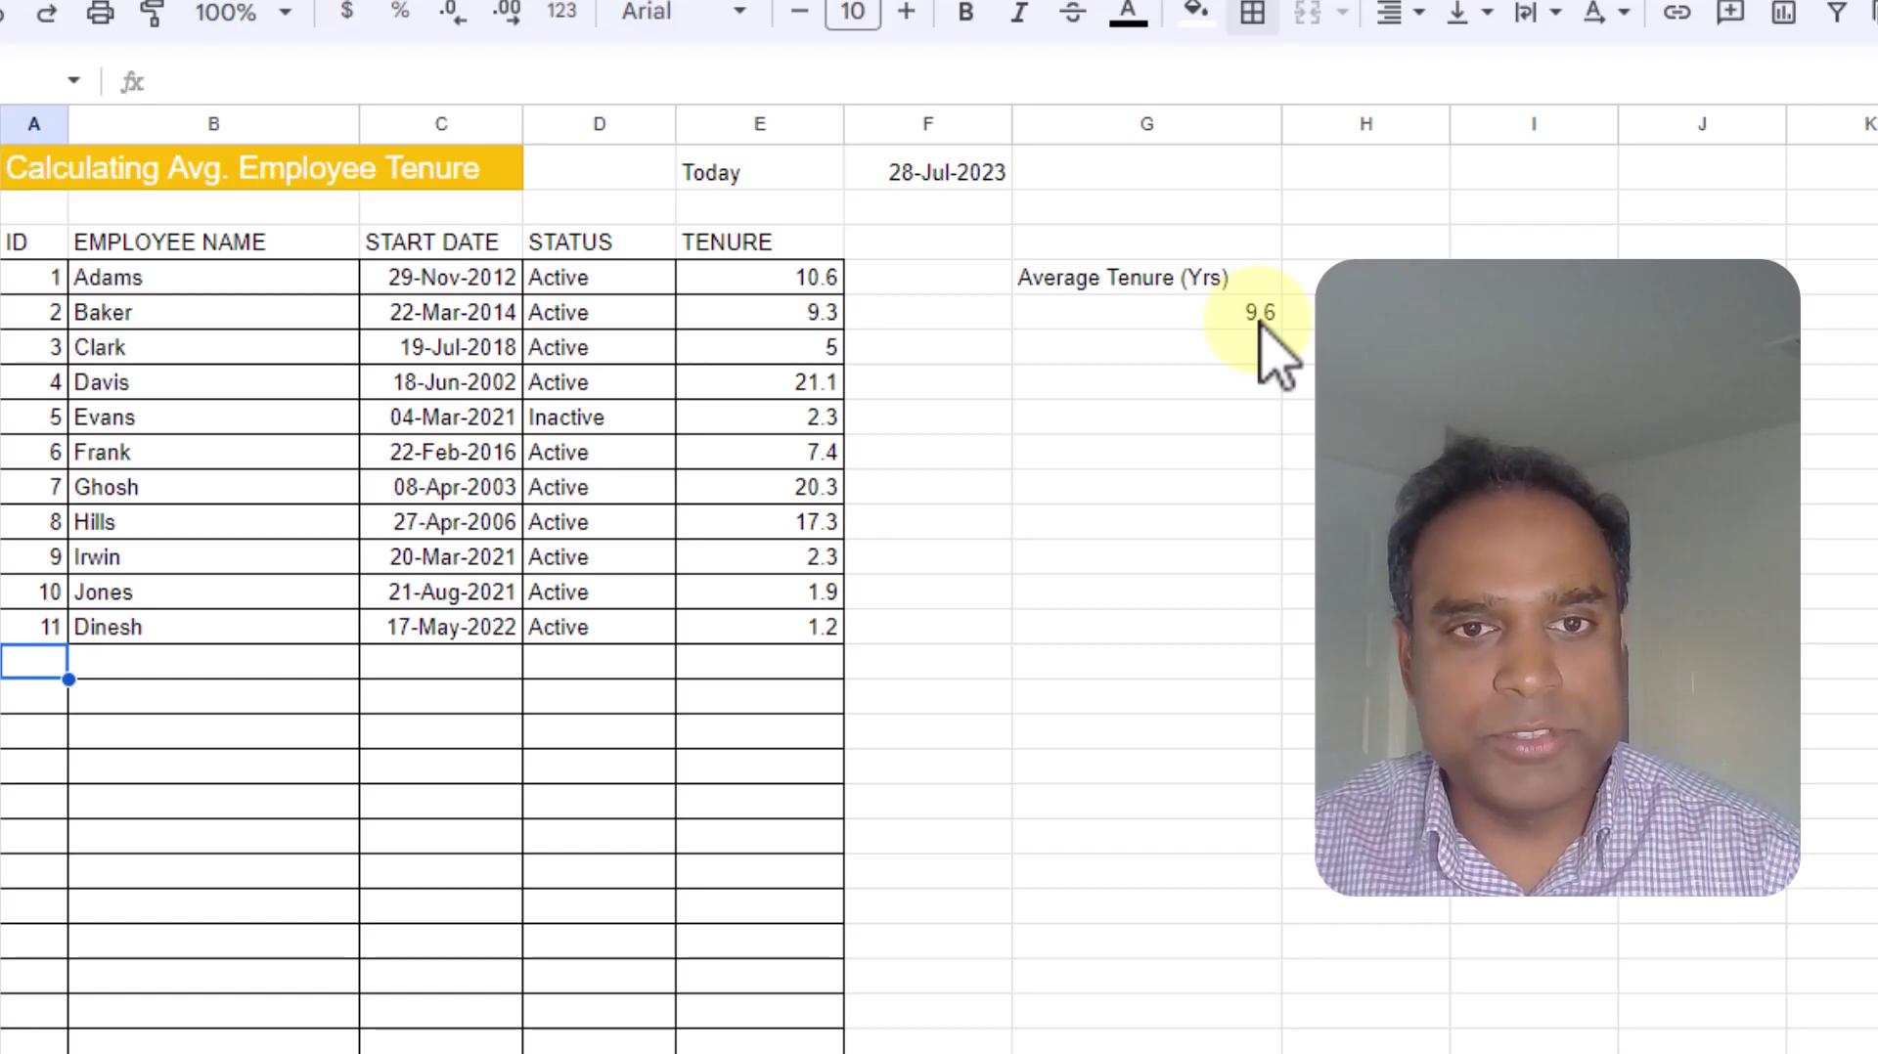
Enter the label 'Years' in G7, the empty cell below the 9.6 average
click(1259, 321)
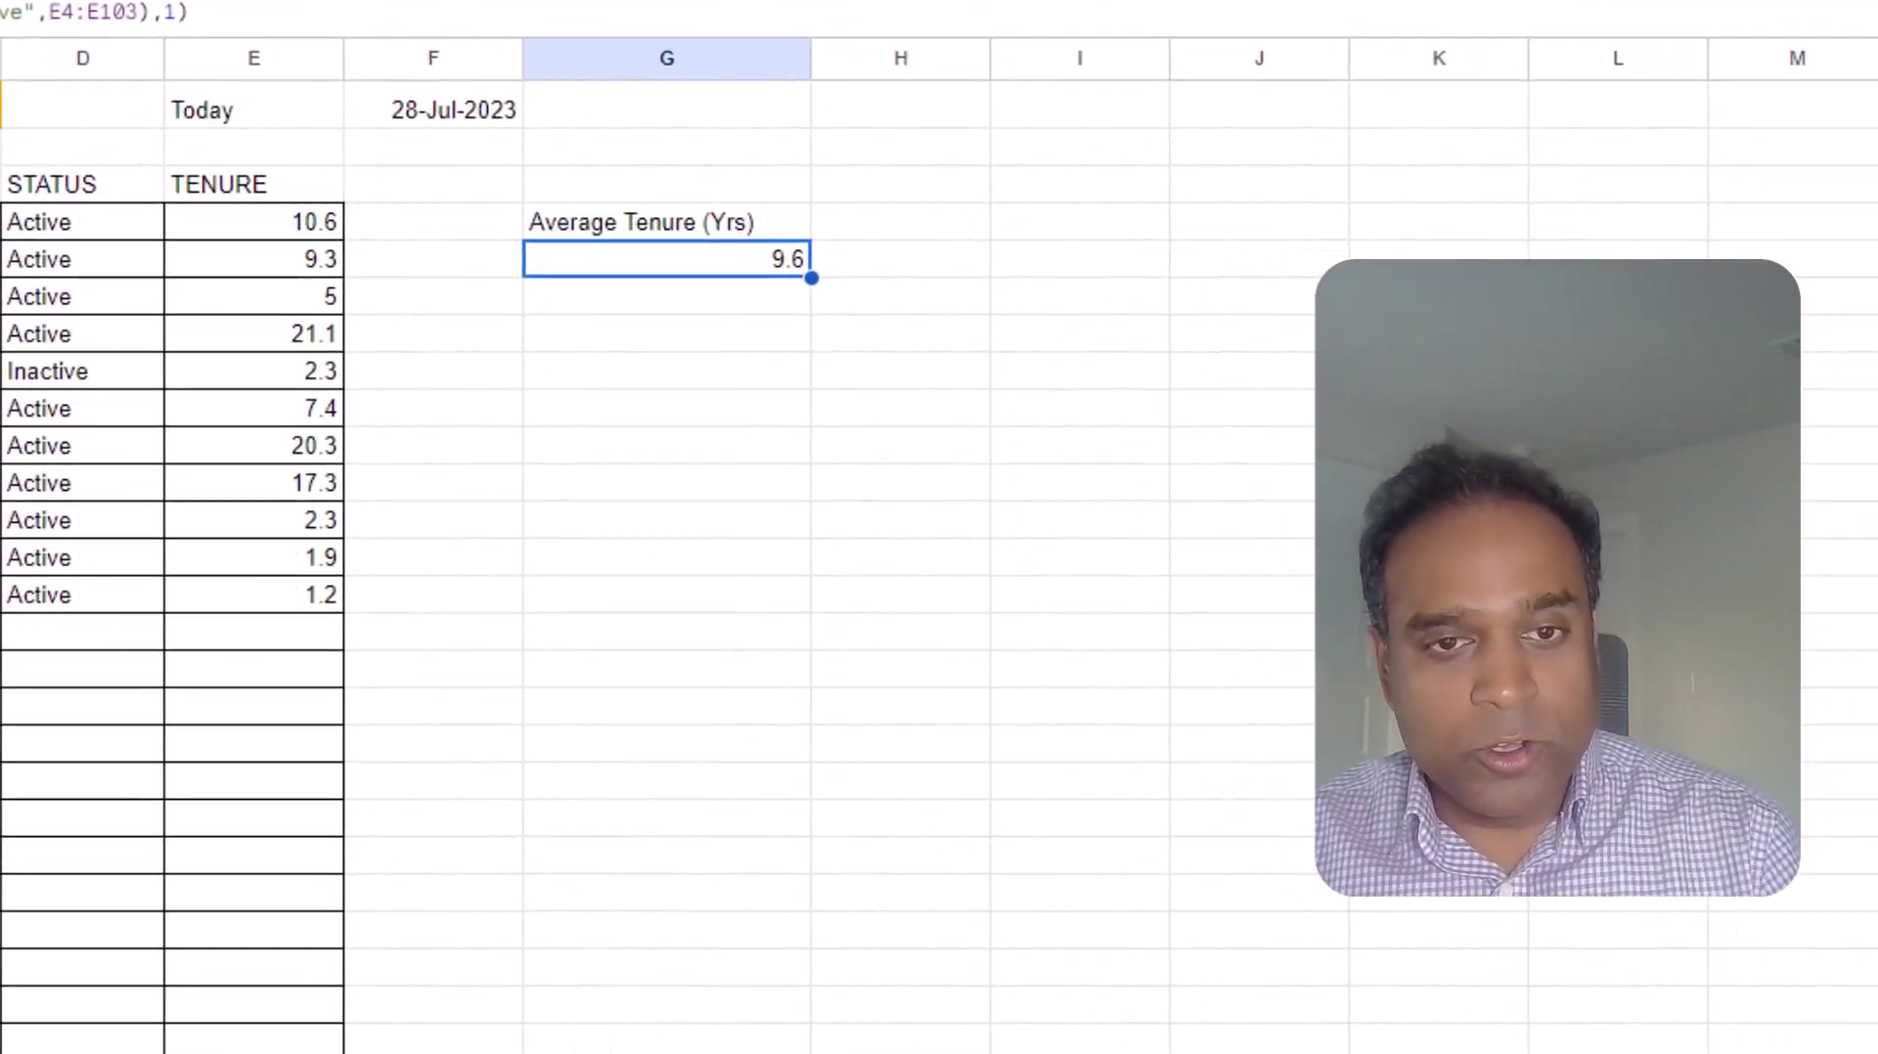
click(588, 330)
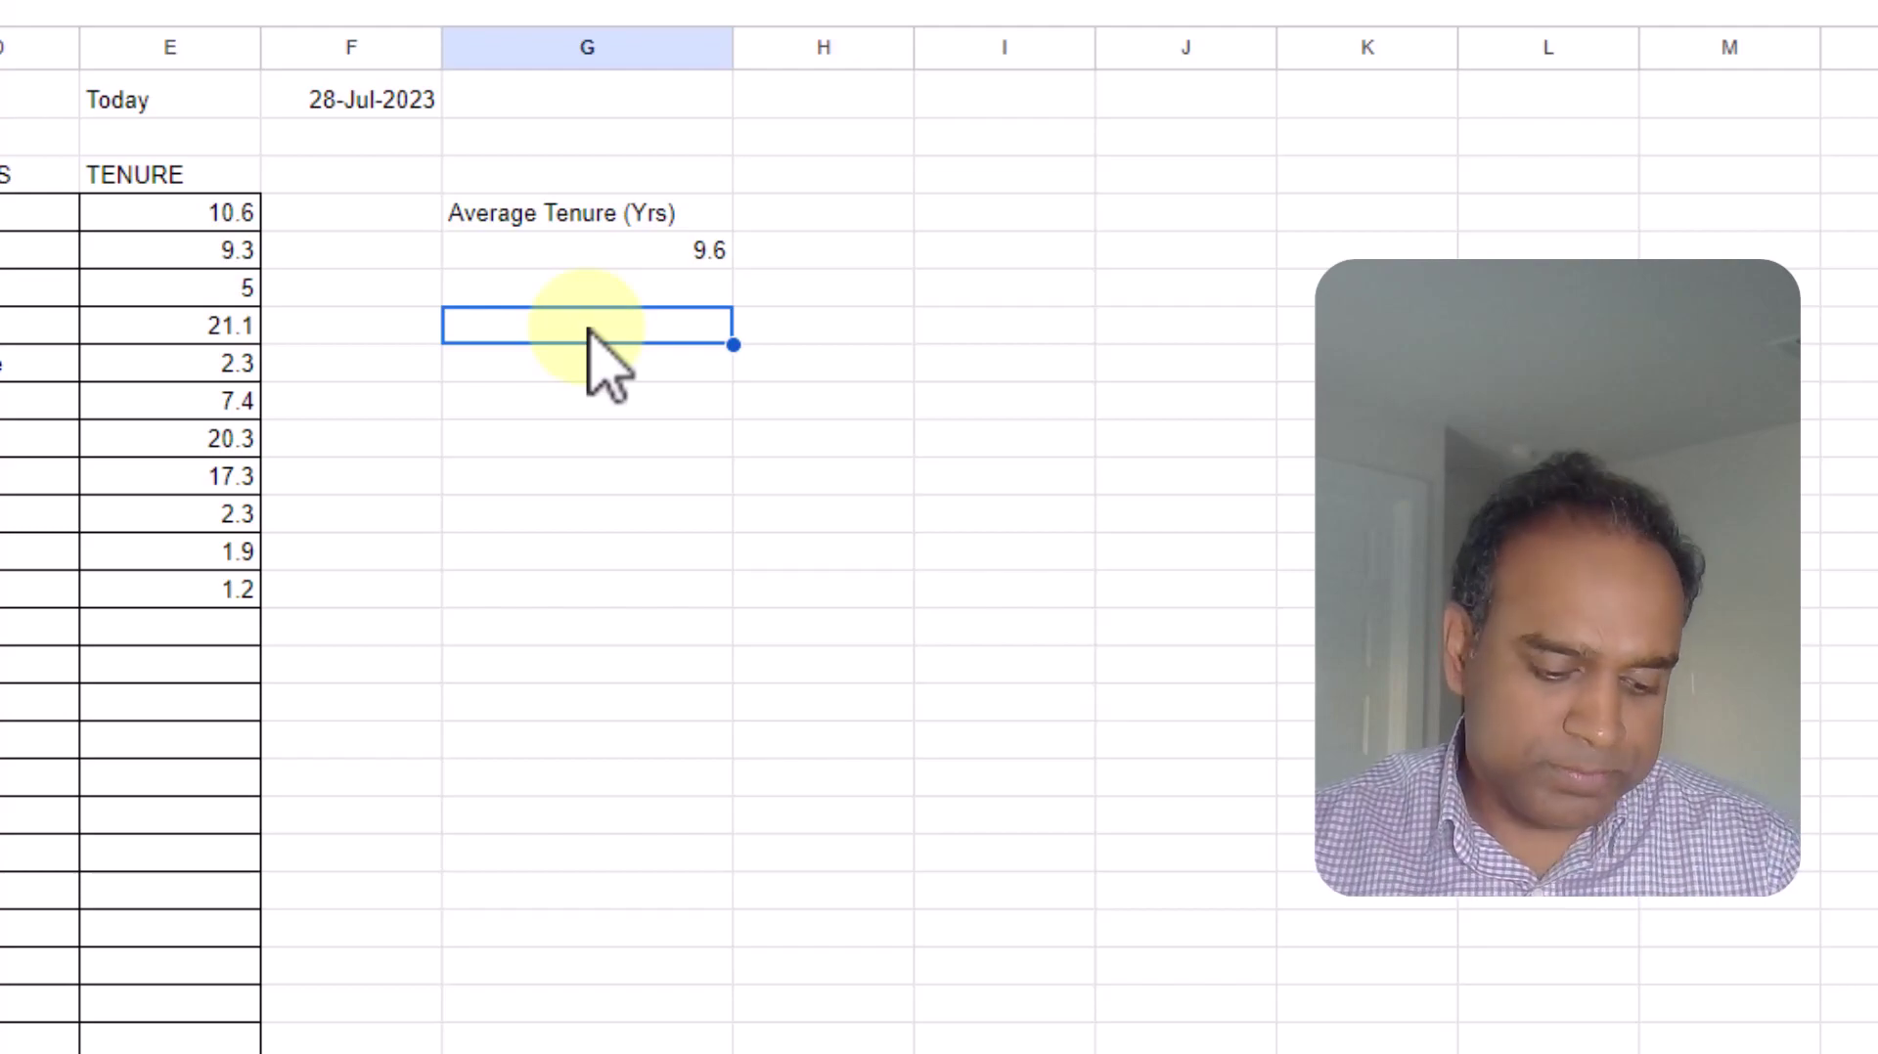
text(Years)
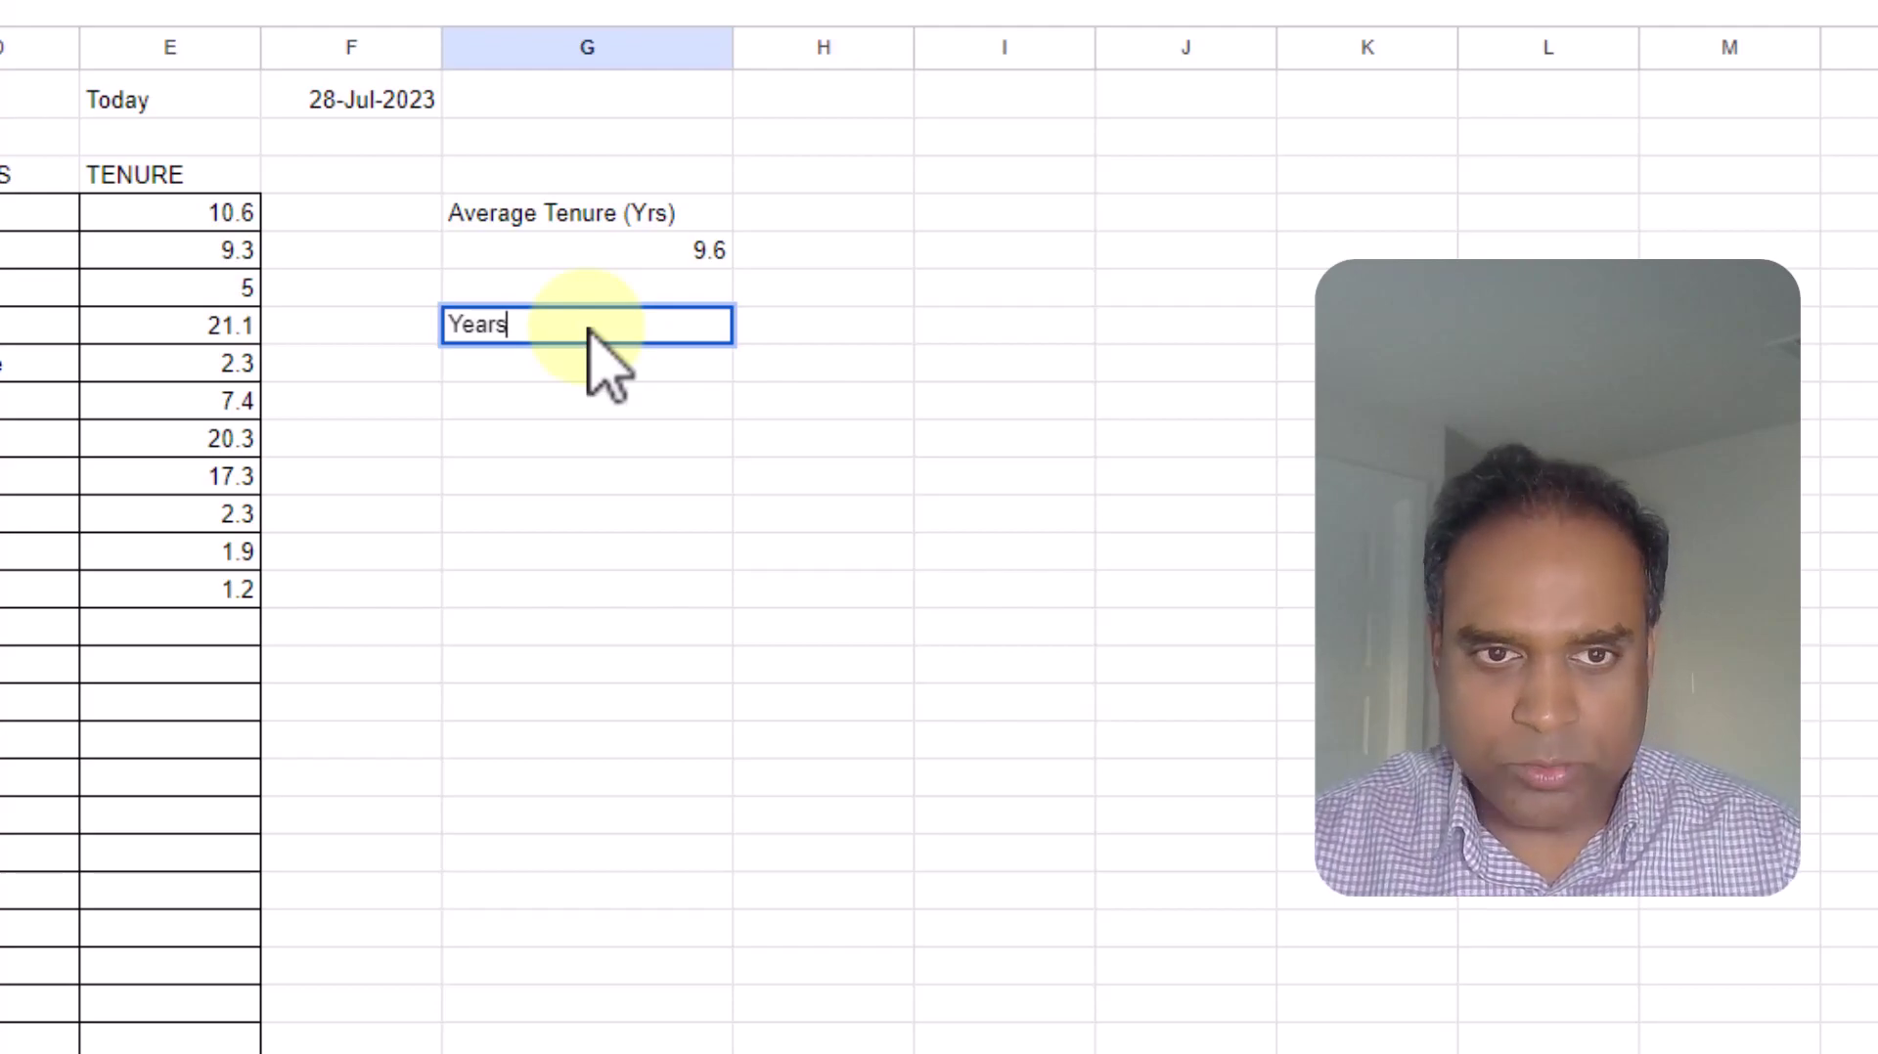
key(Return)
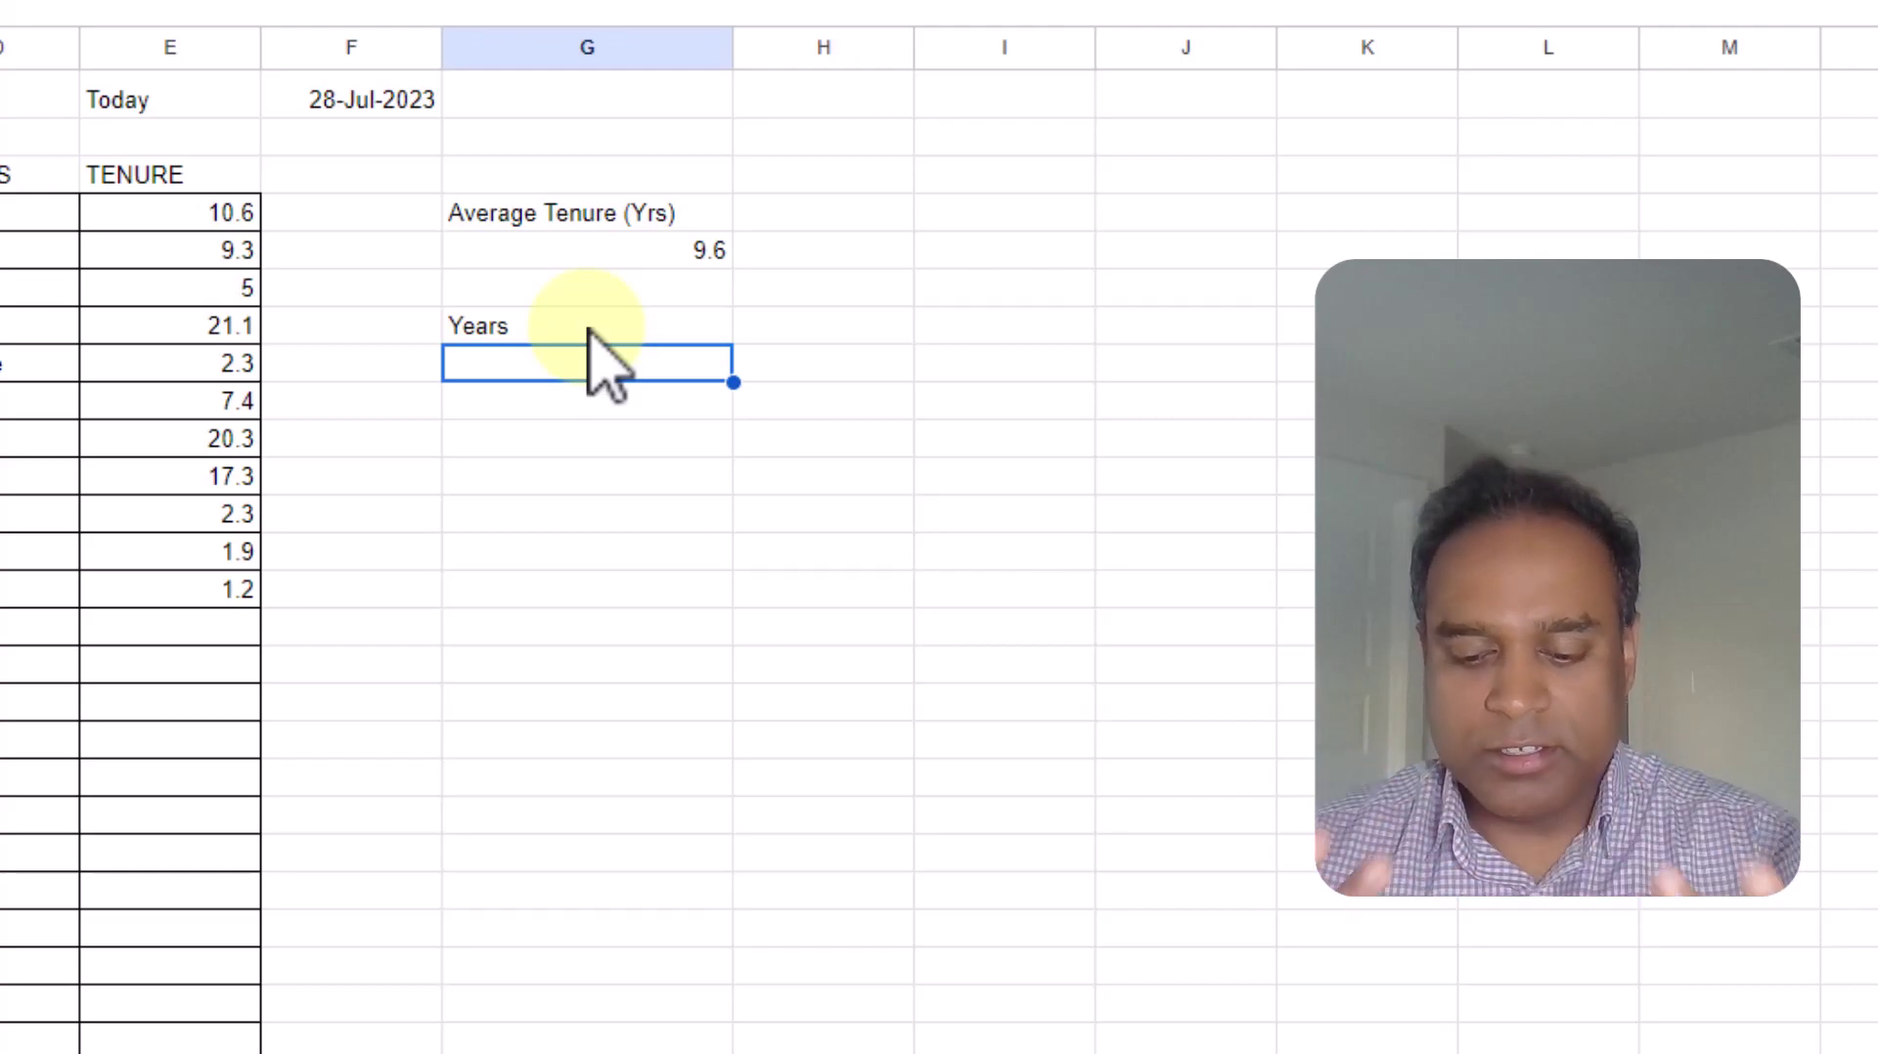
Enter =INT(G5) under Years to get 9, and add a 'Months' label below it
text(=int)
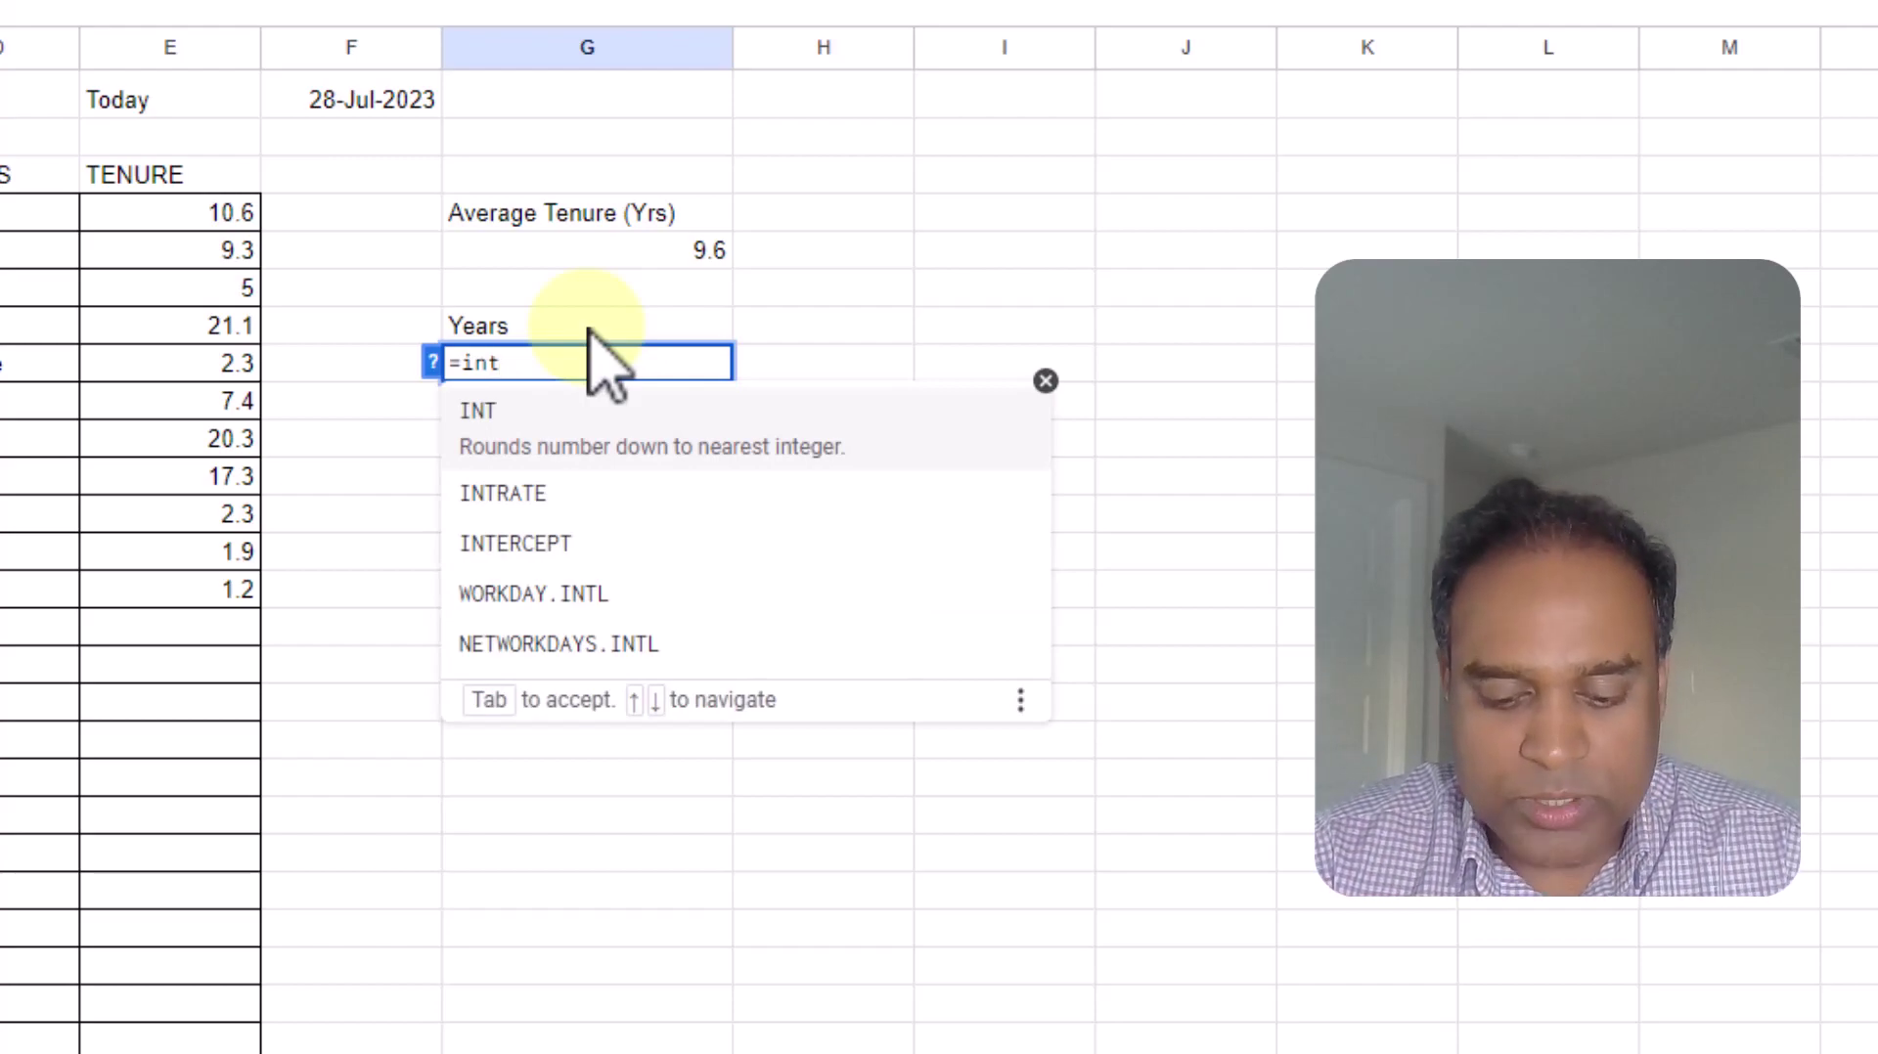
text(()
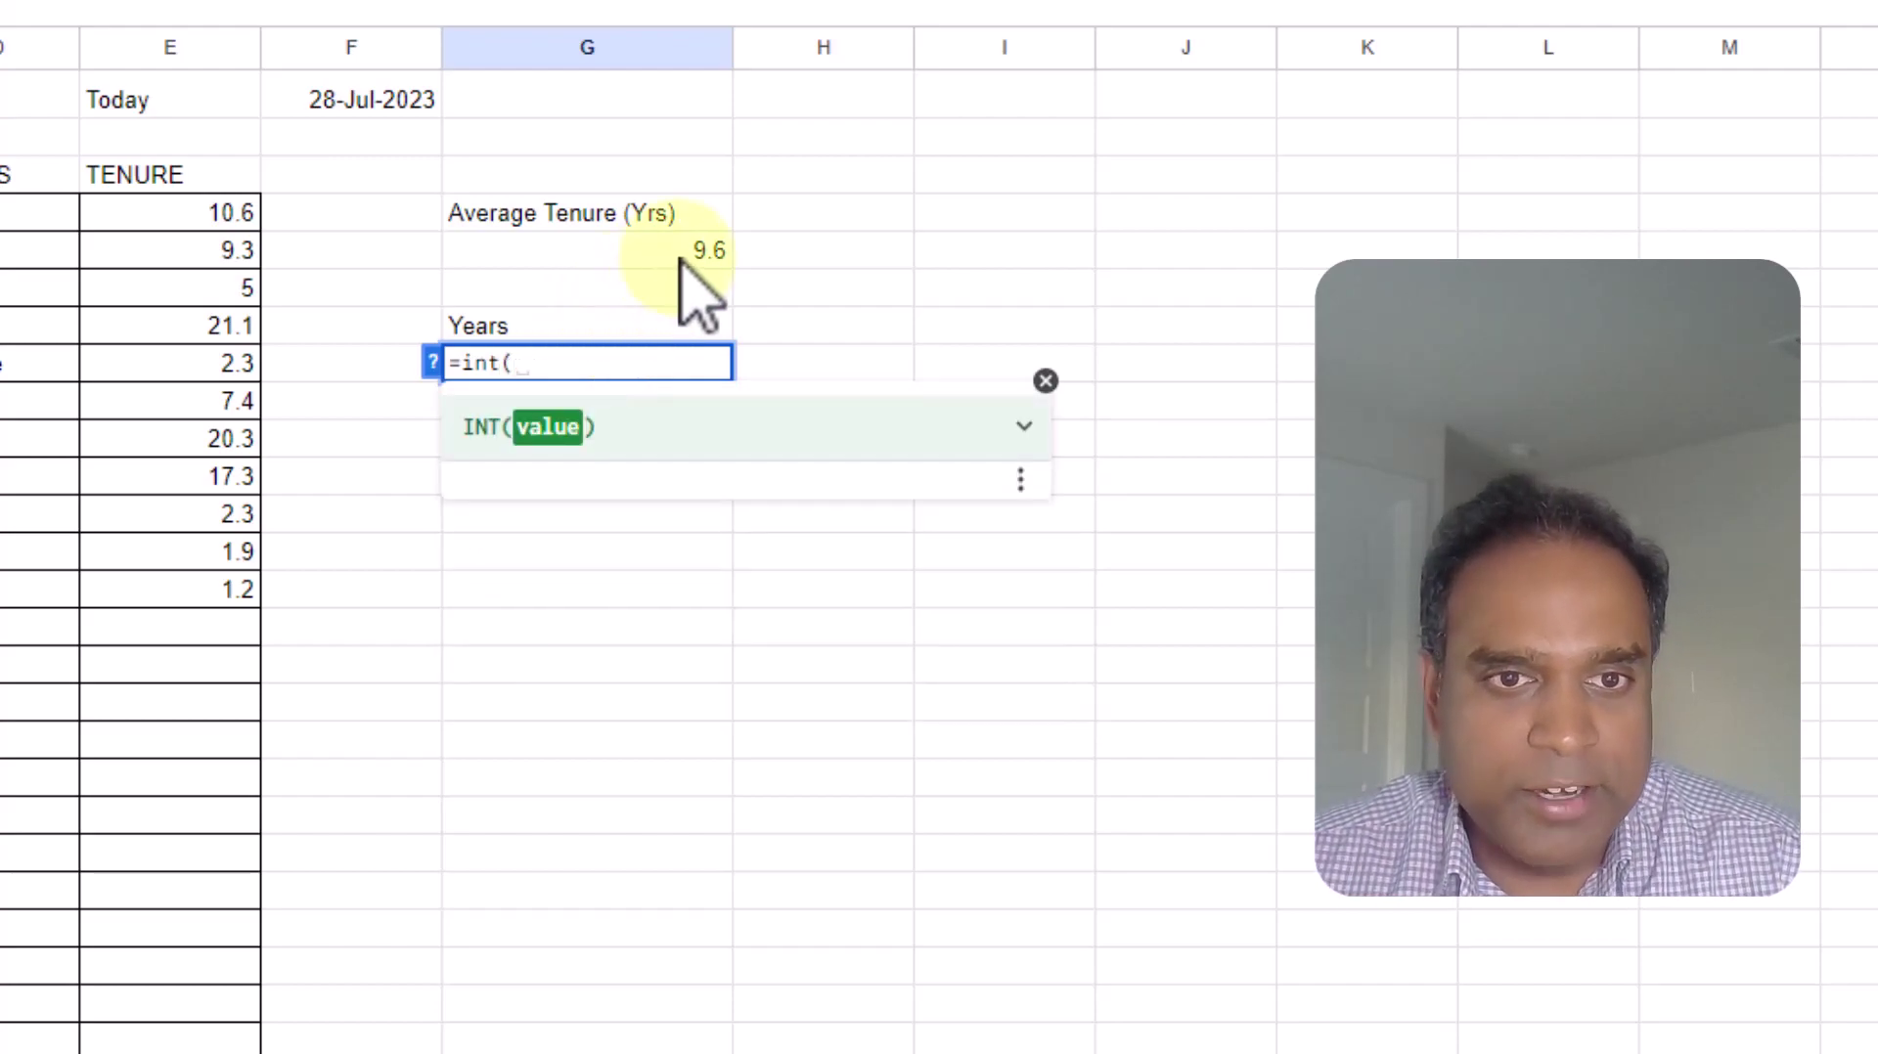
click(682, 252)
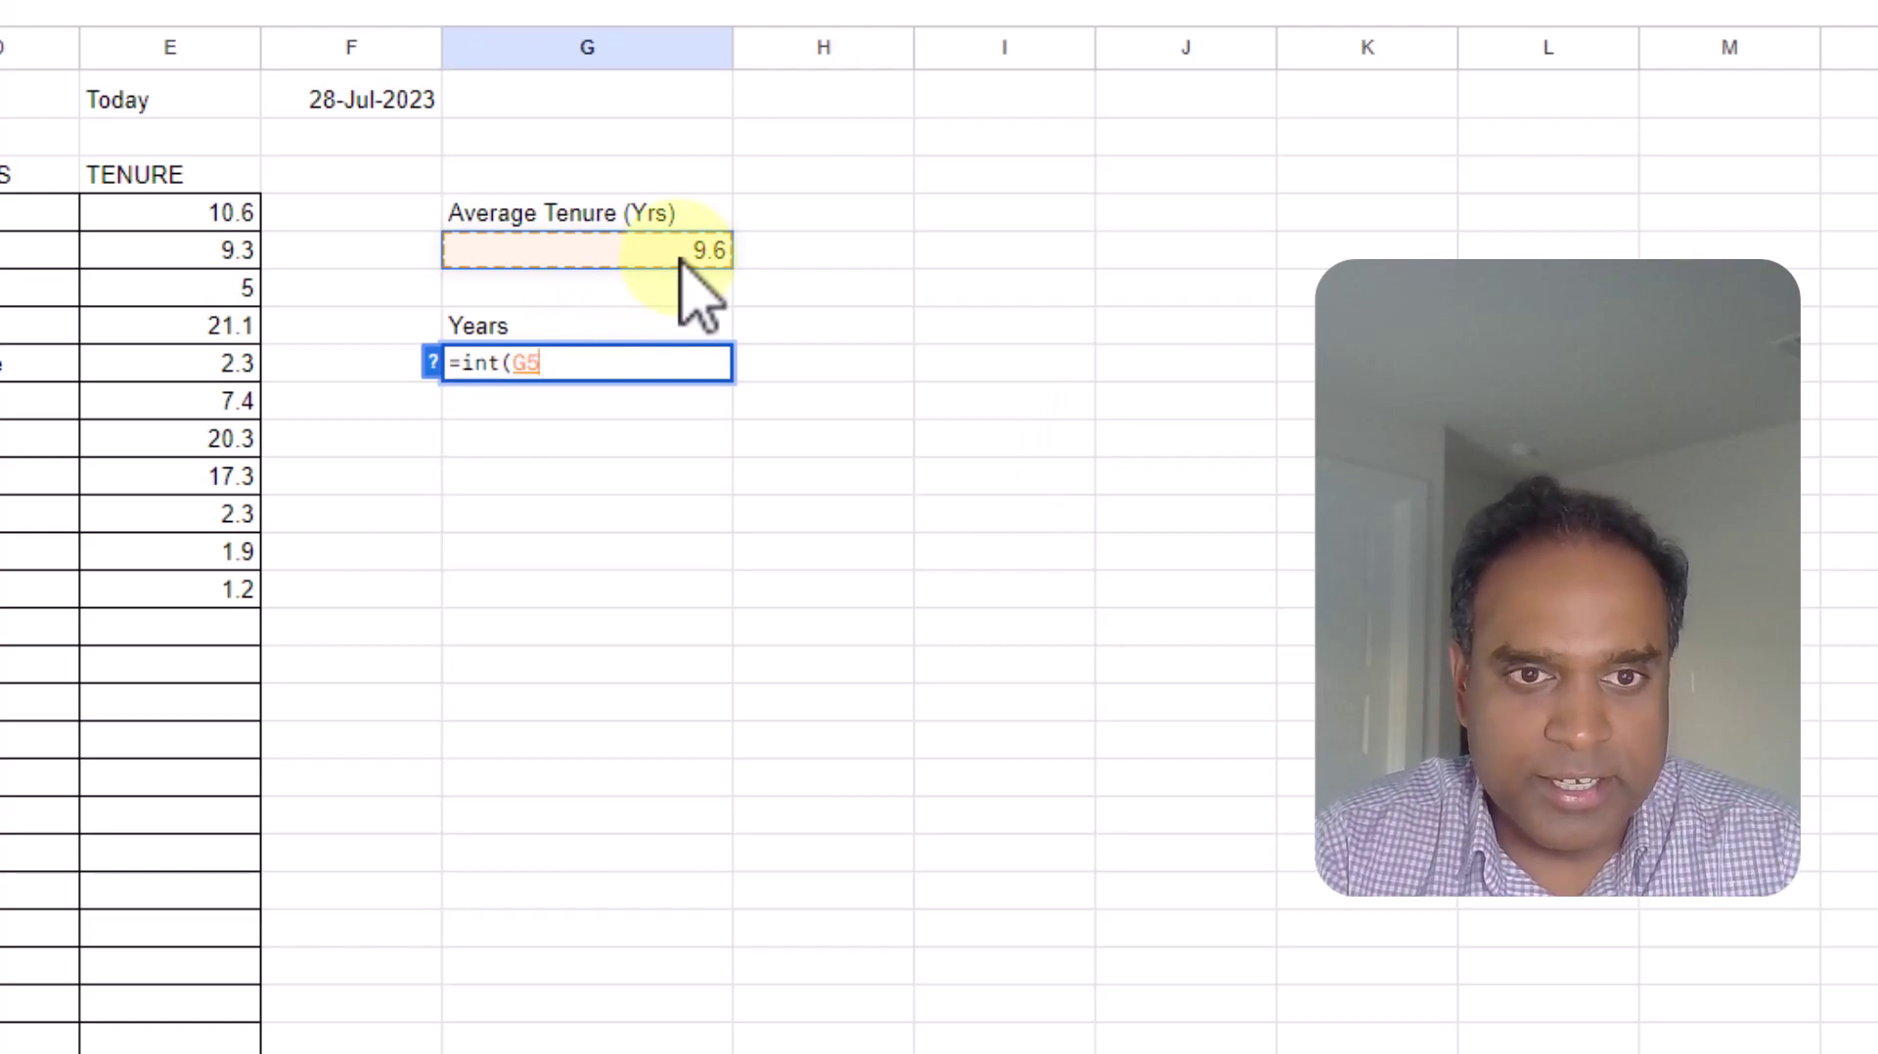
text())
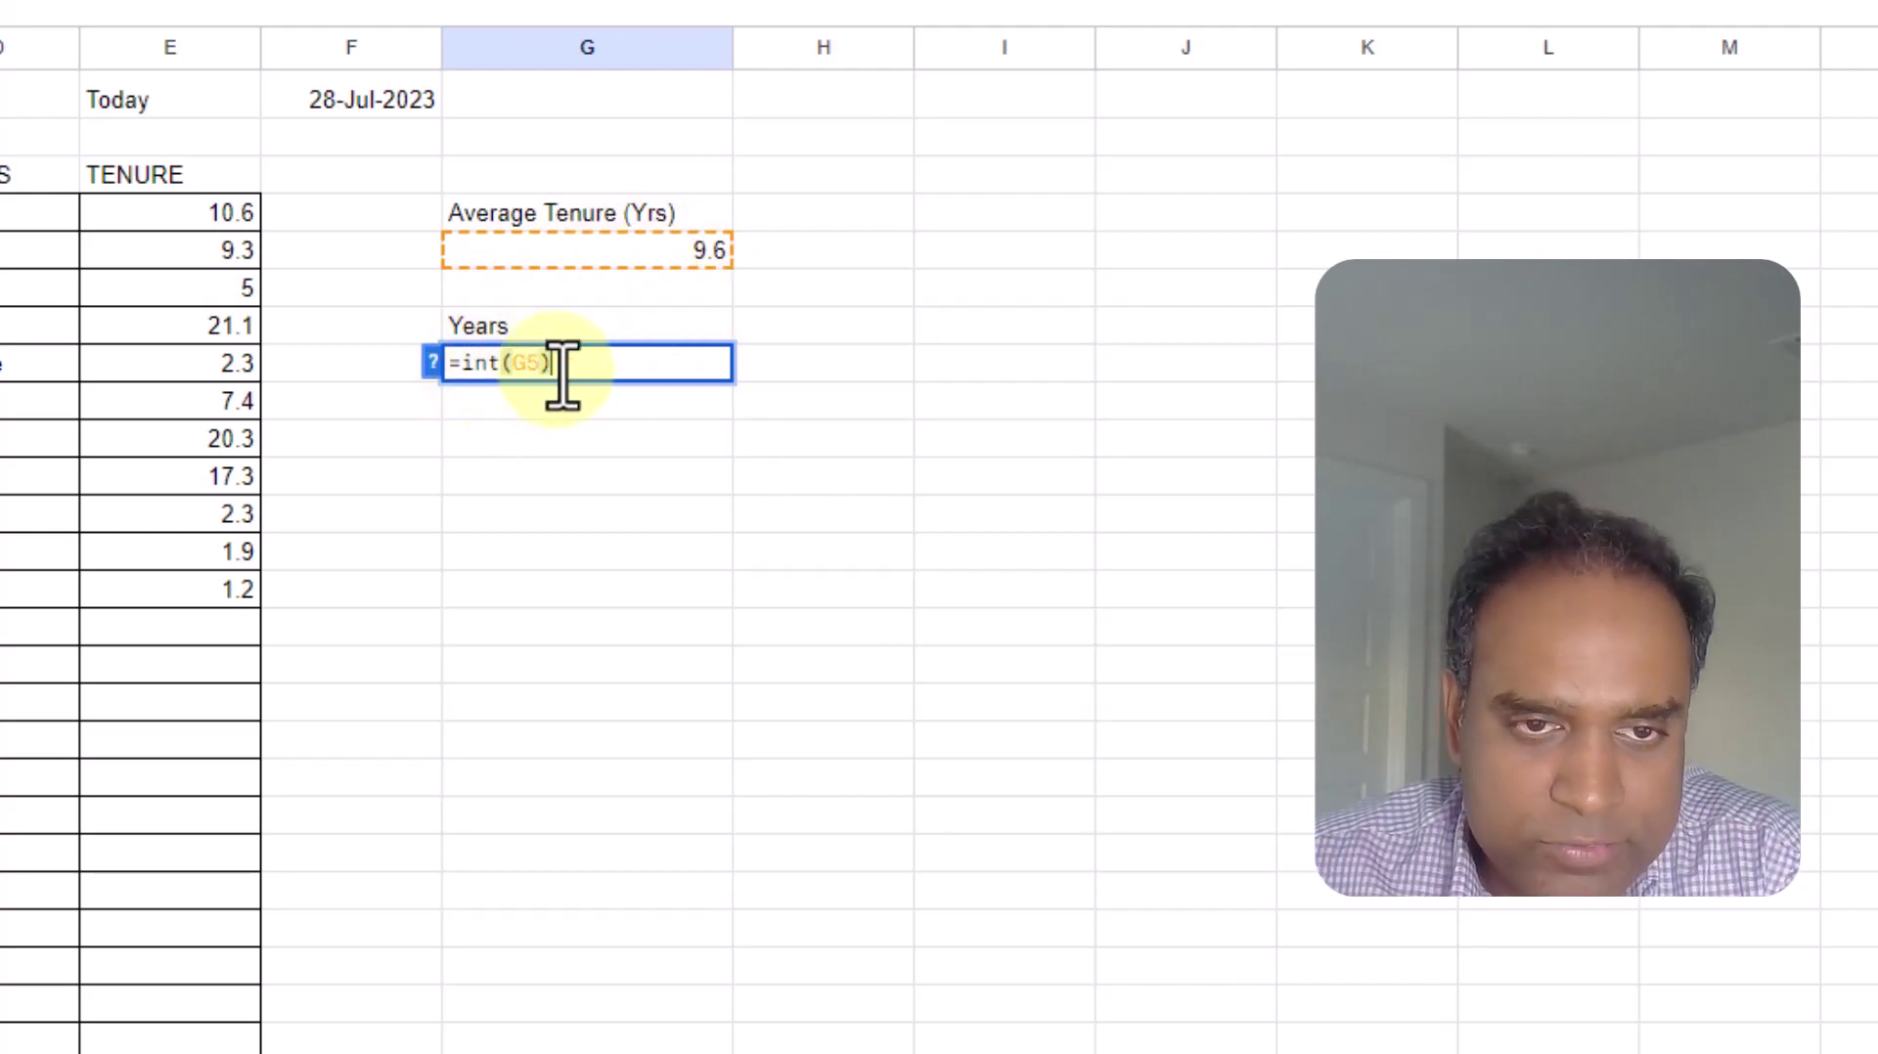
key(Return)
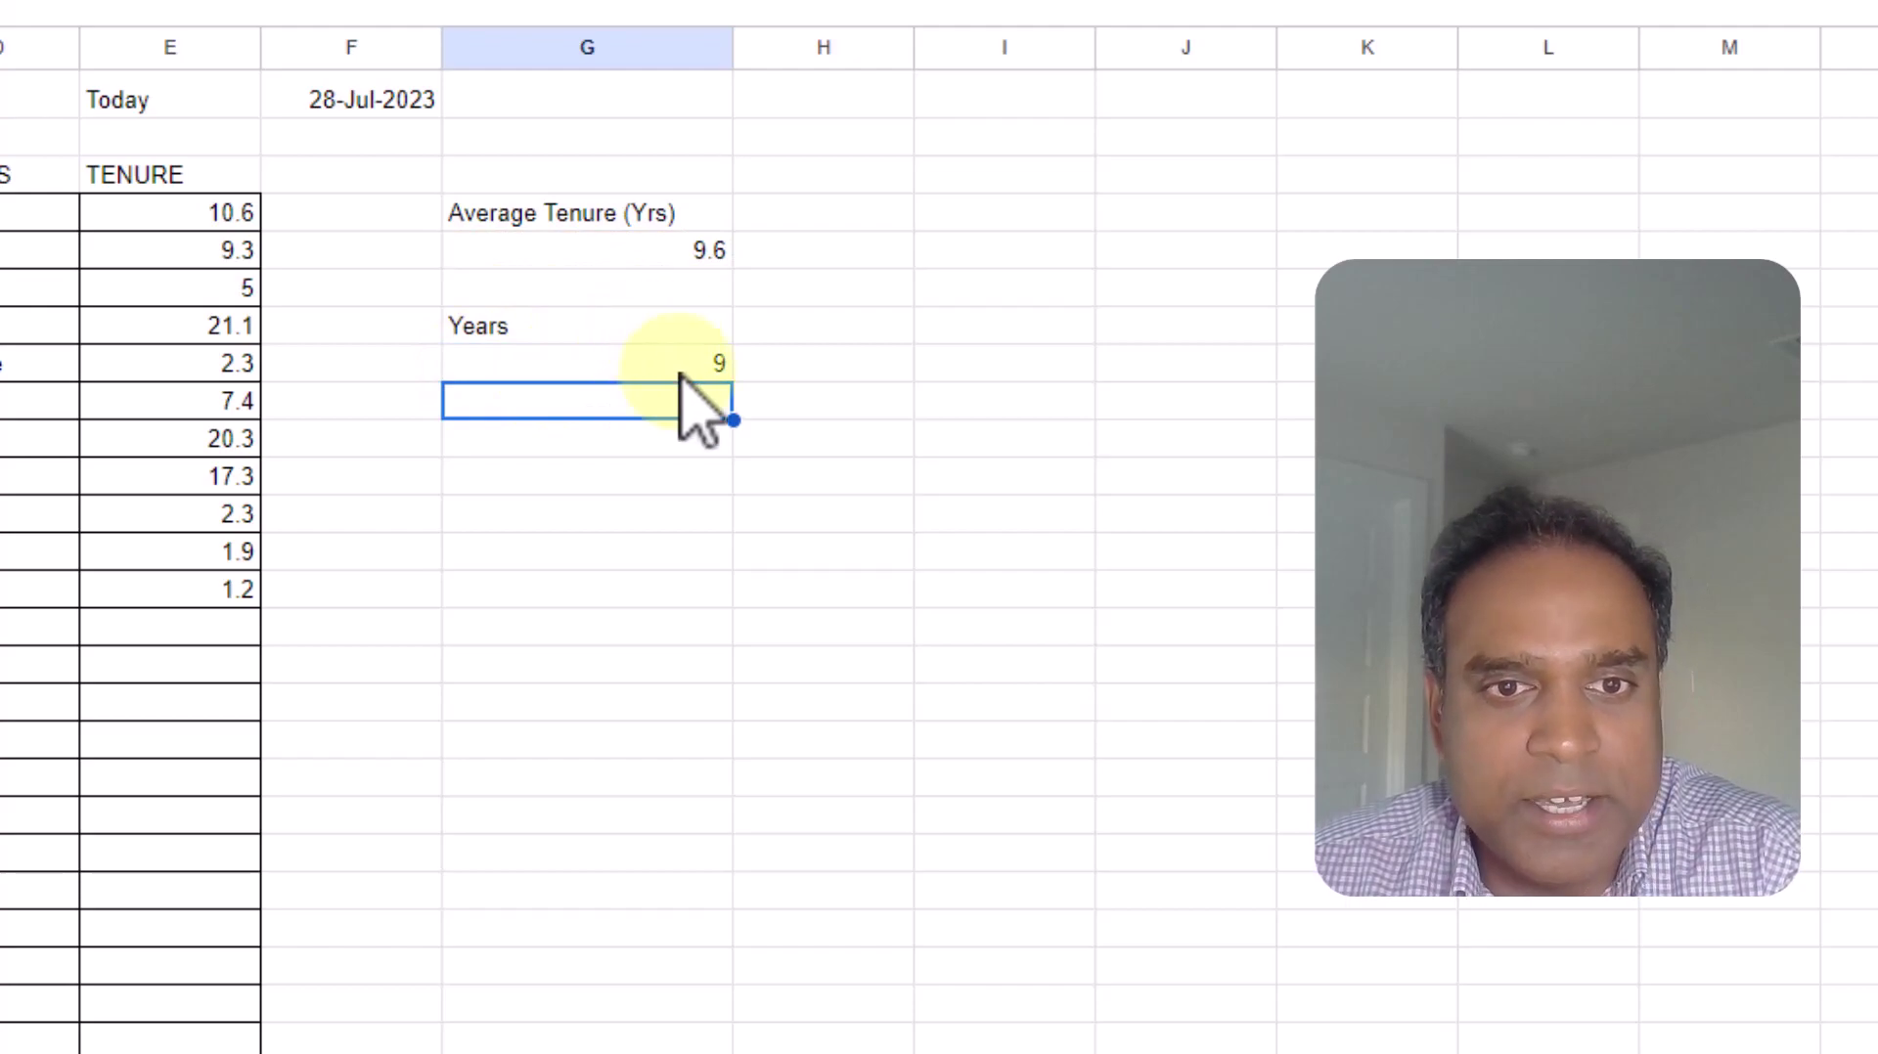
click(681, 373)
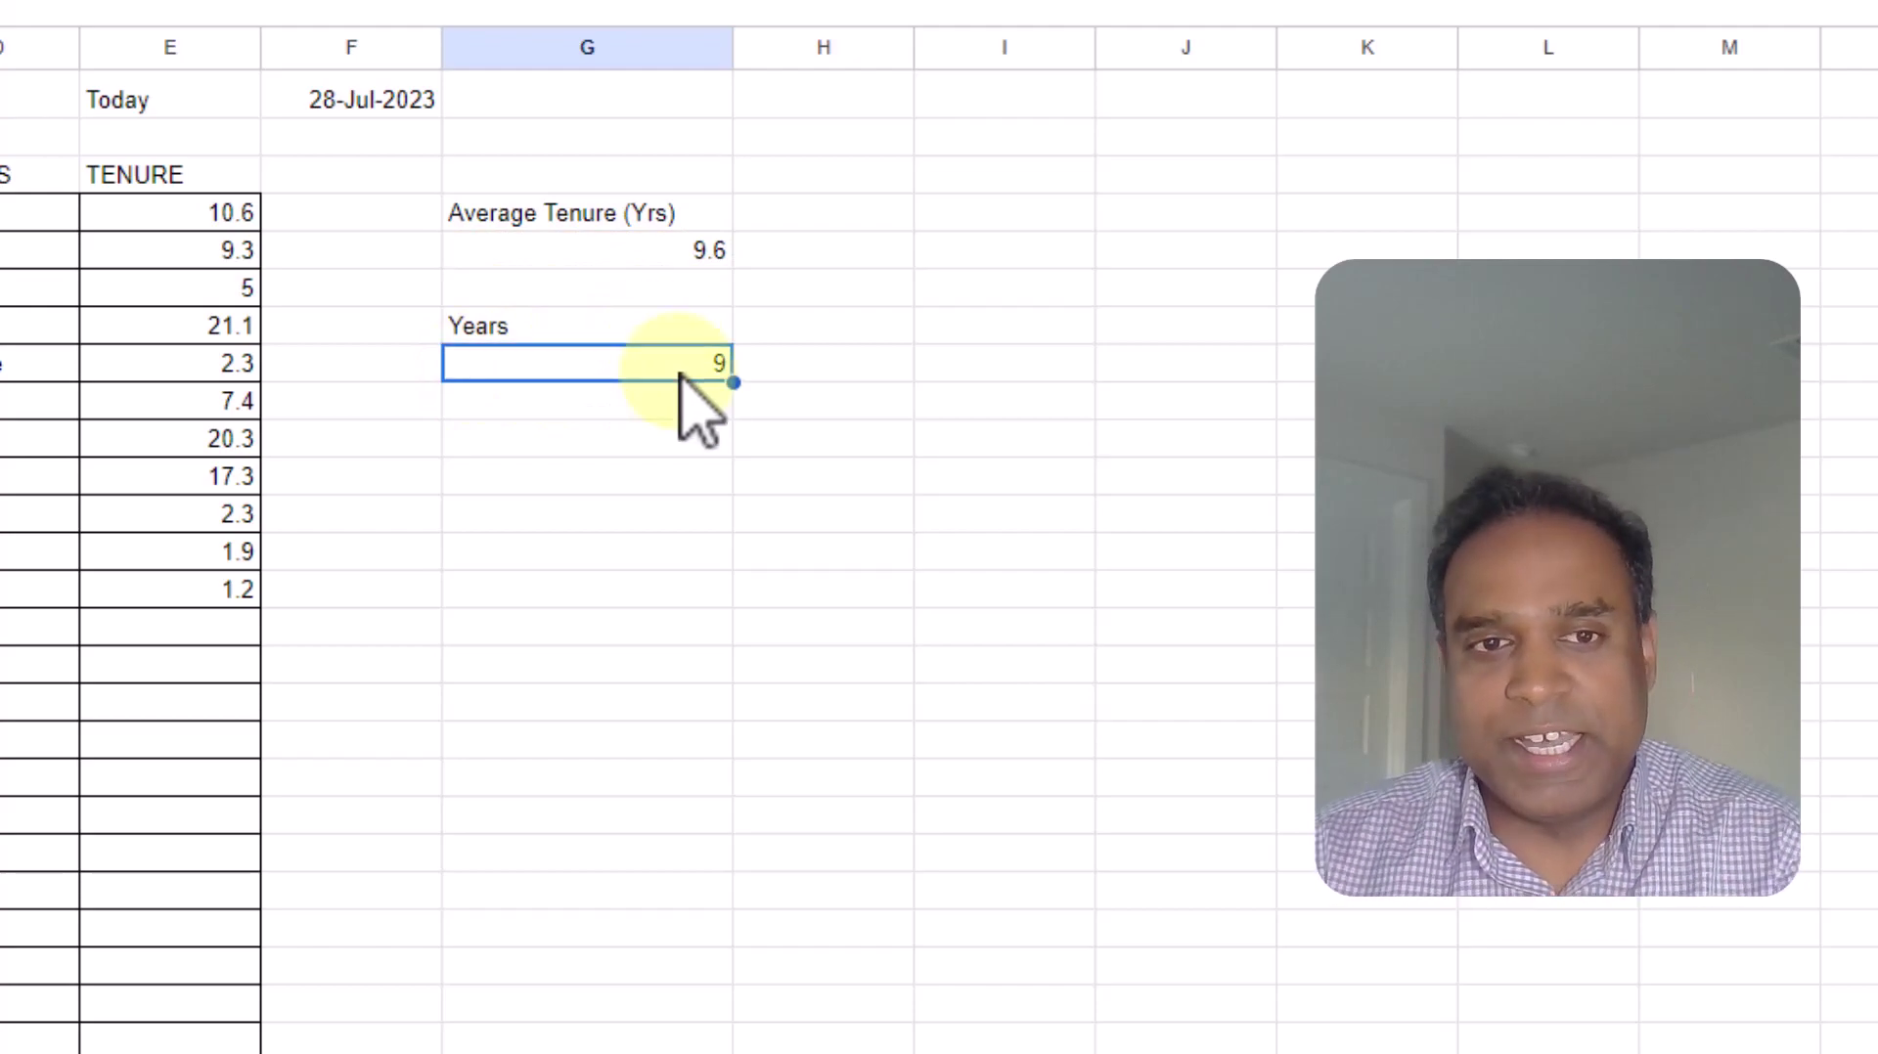
click(673, 412)
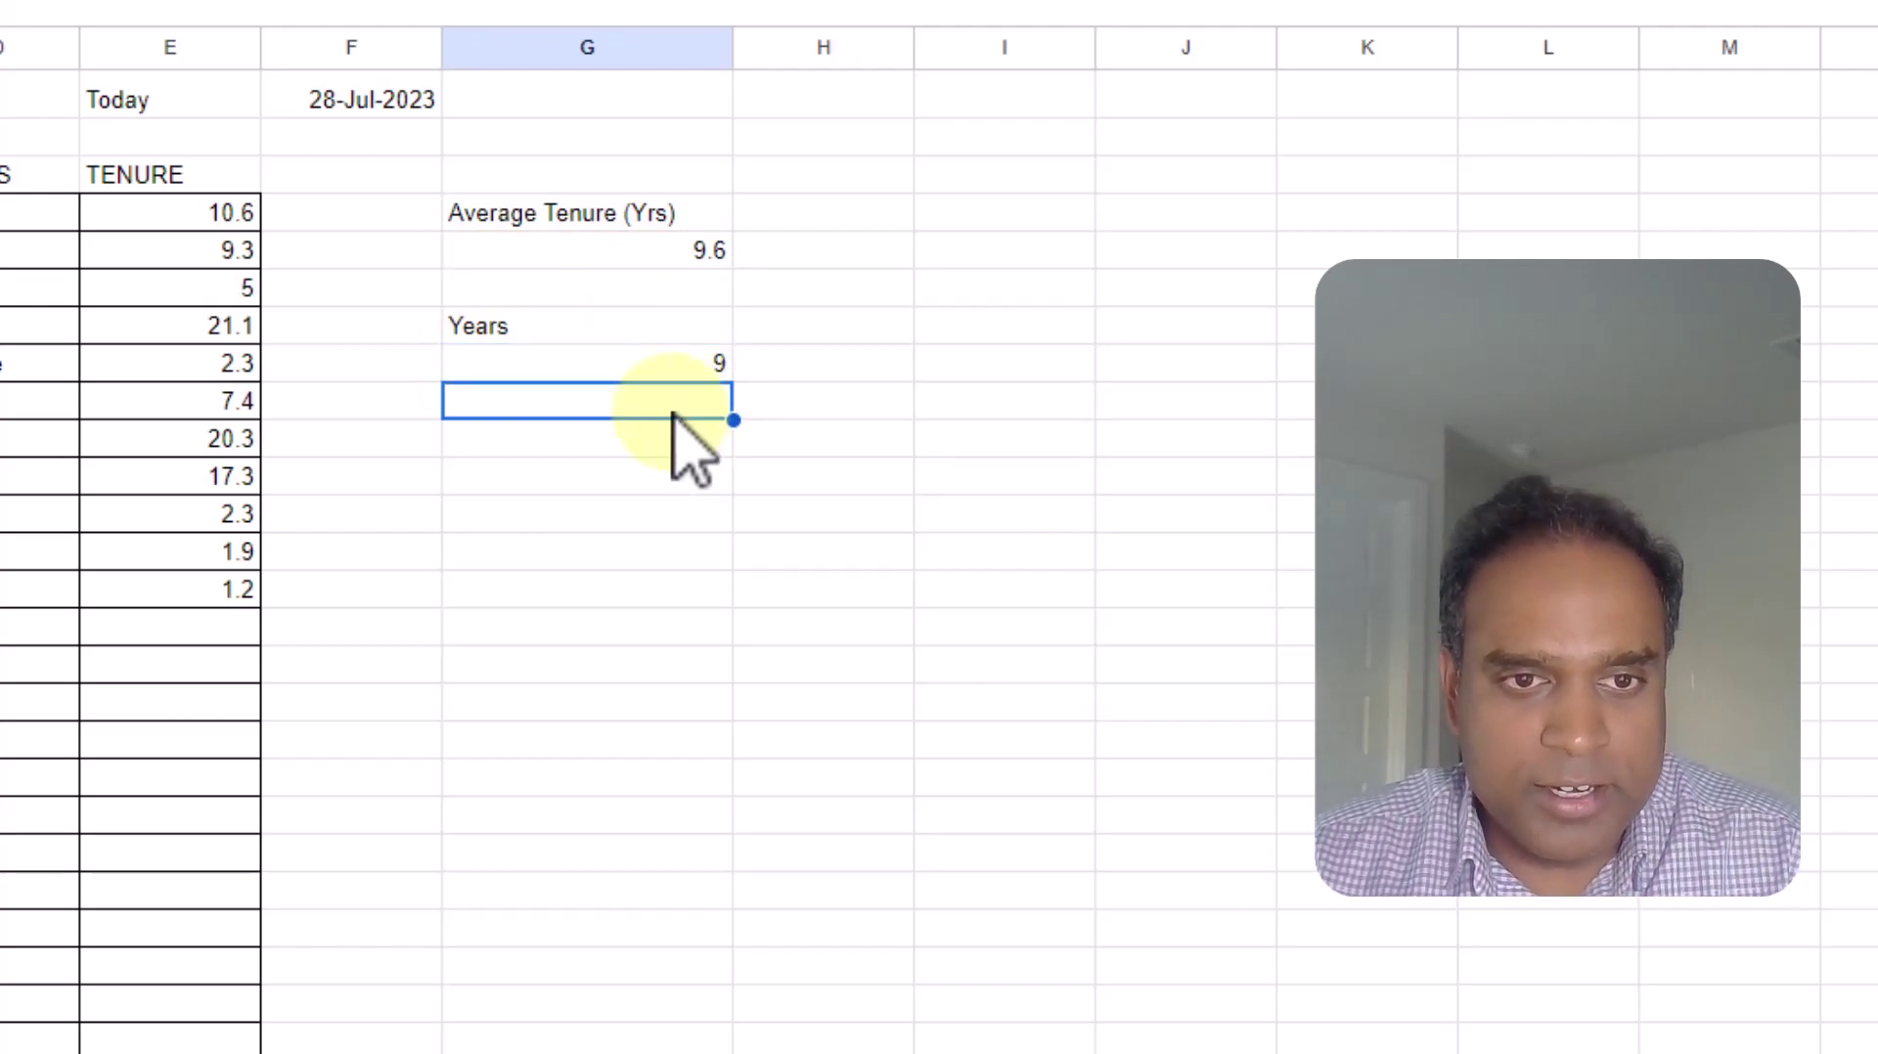
text(Months)
key(Return)
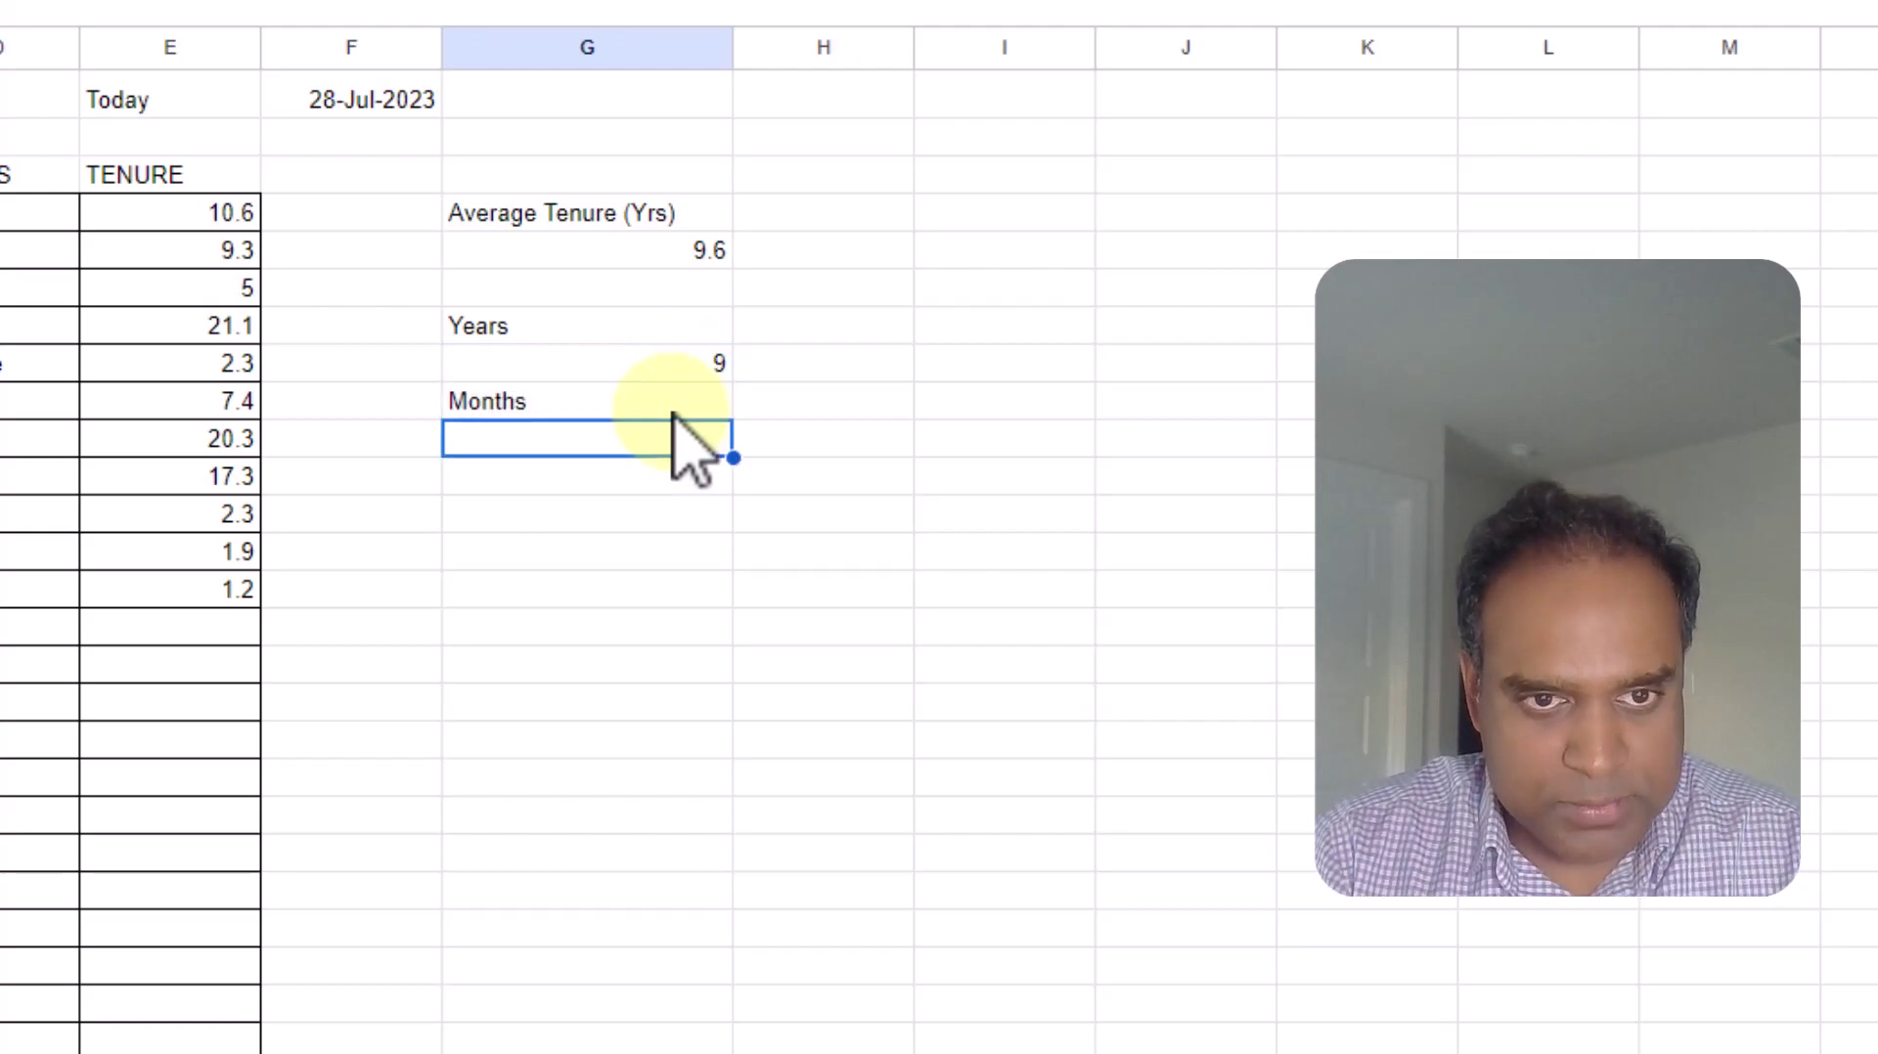
Build =ROUND(MOD(G5,1)*12,0) under Months, turning 0.6 years into 7 whole months
text(=)
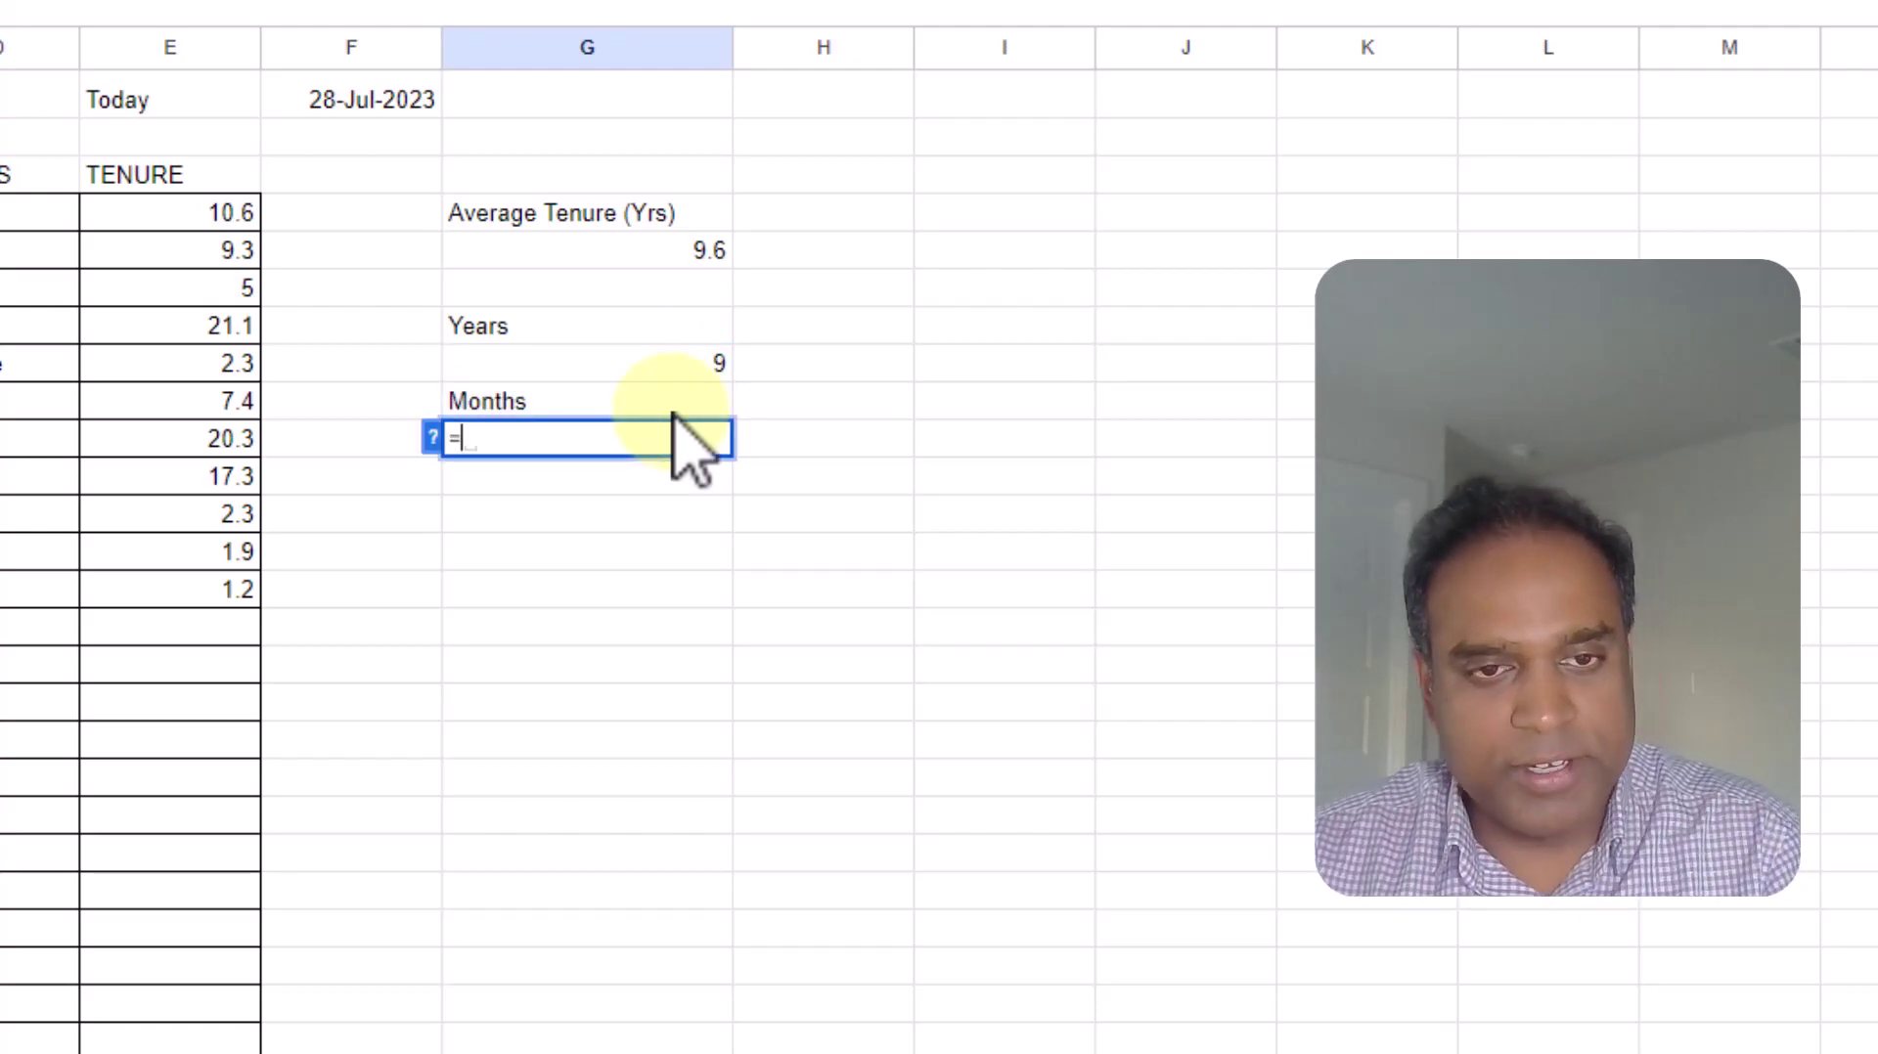
text(MOD()
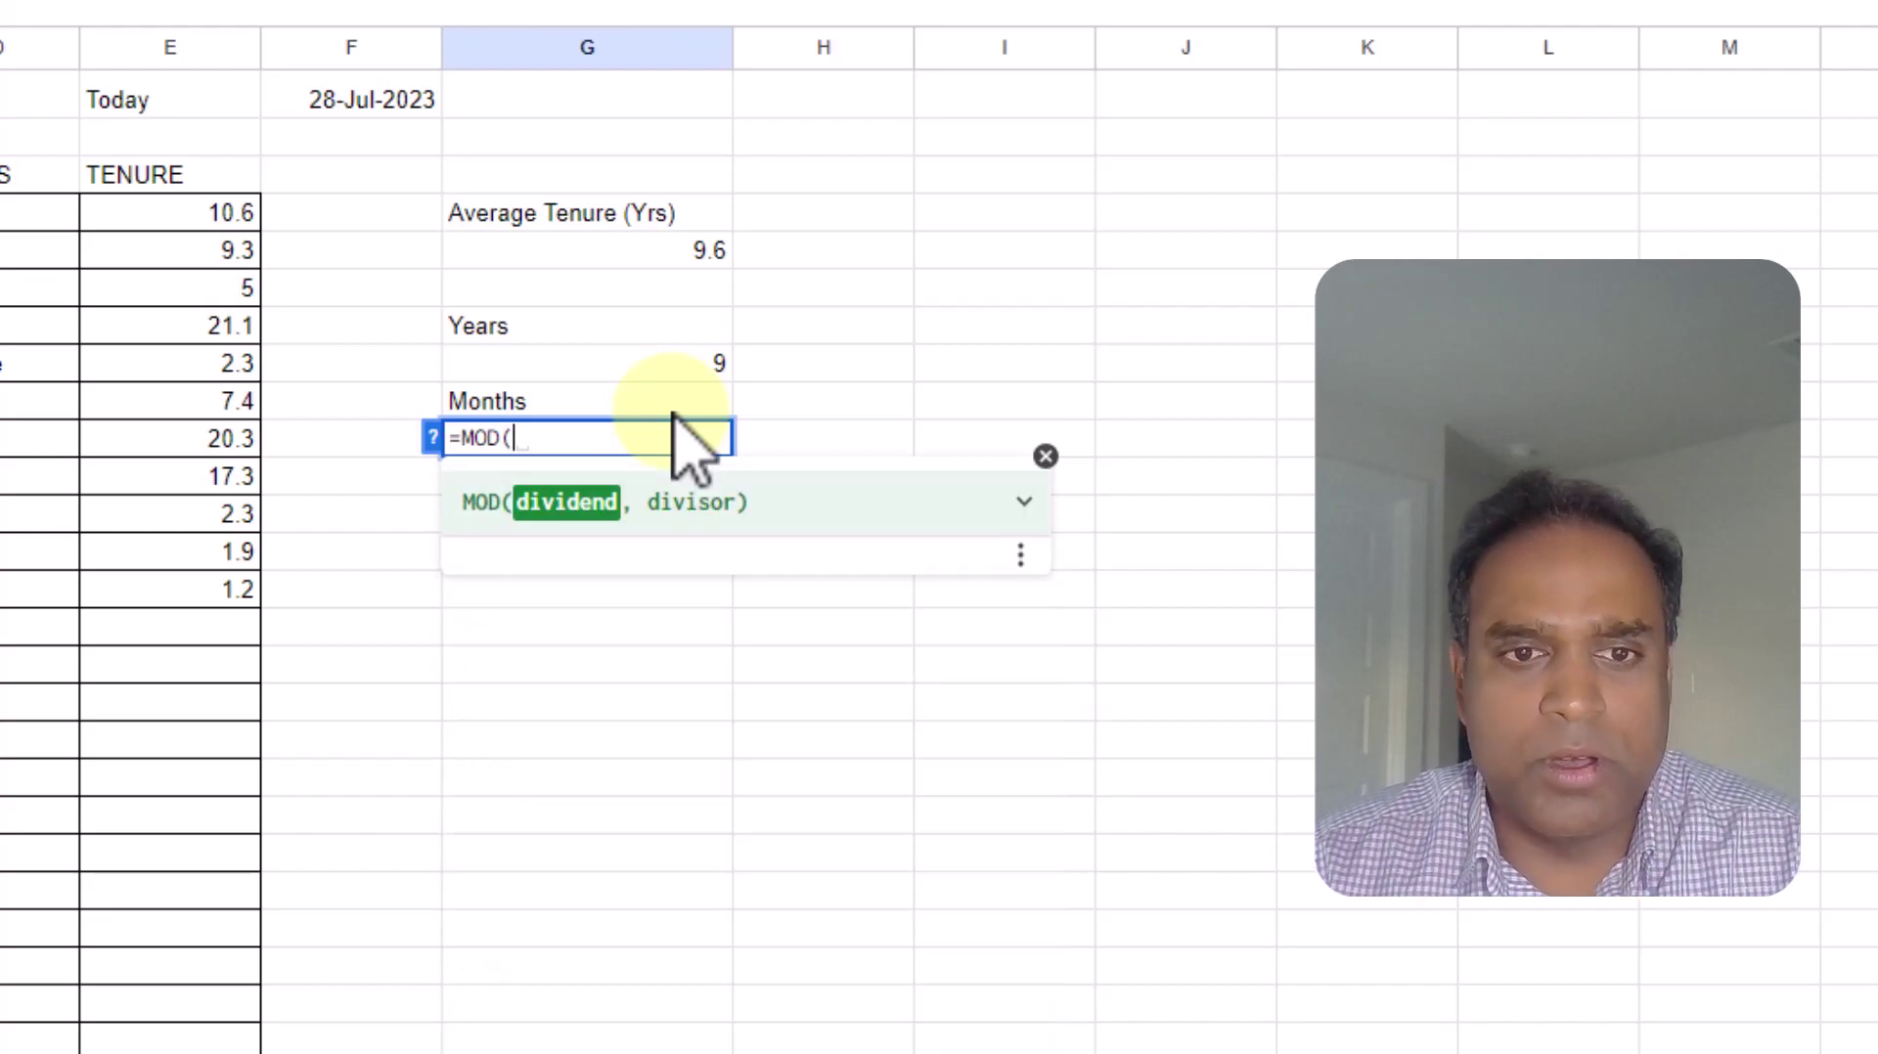
click(700, 251)
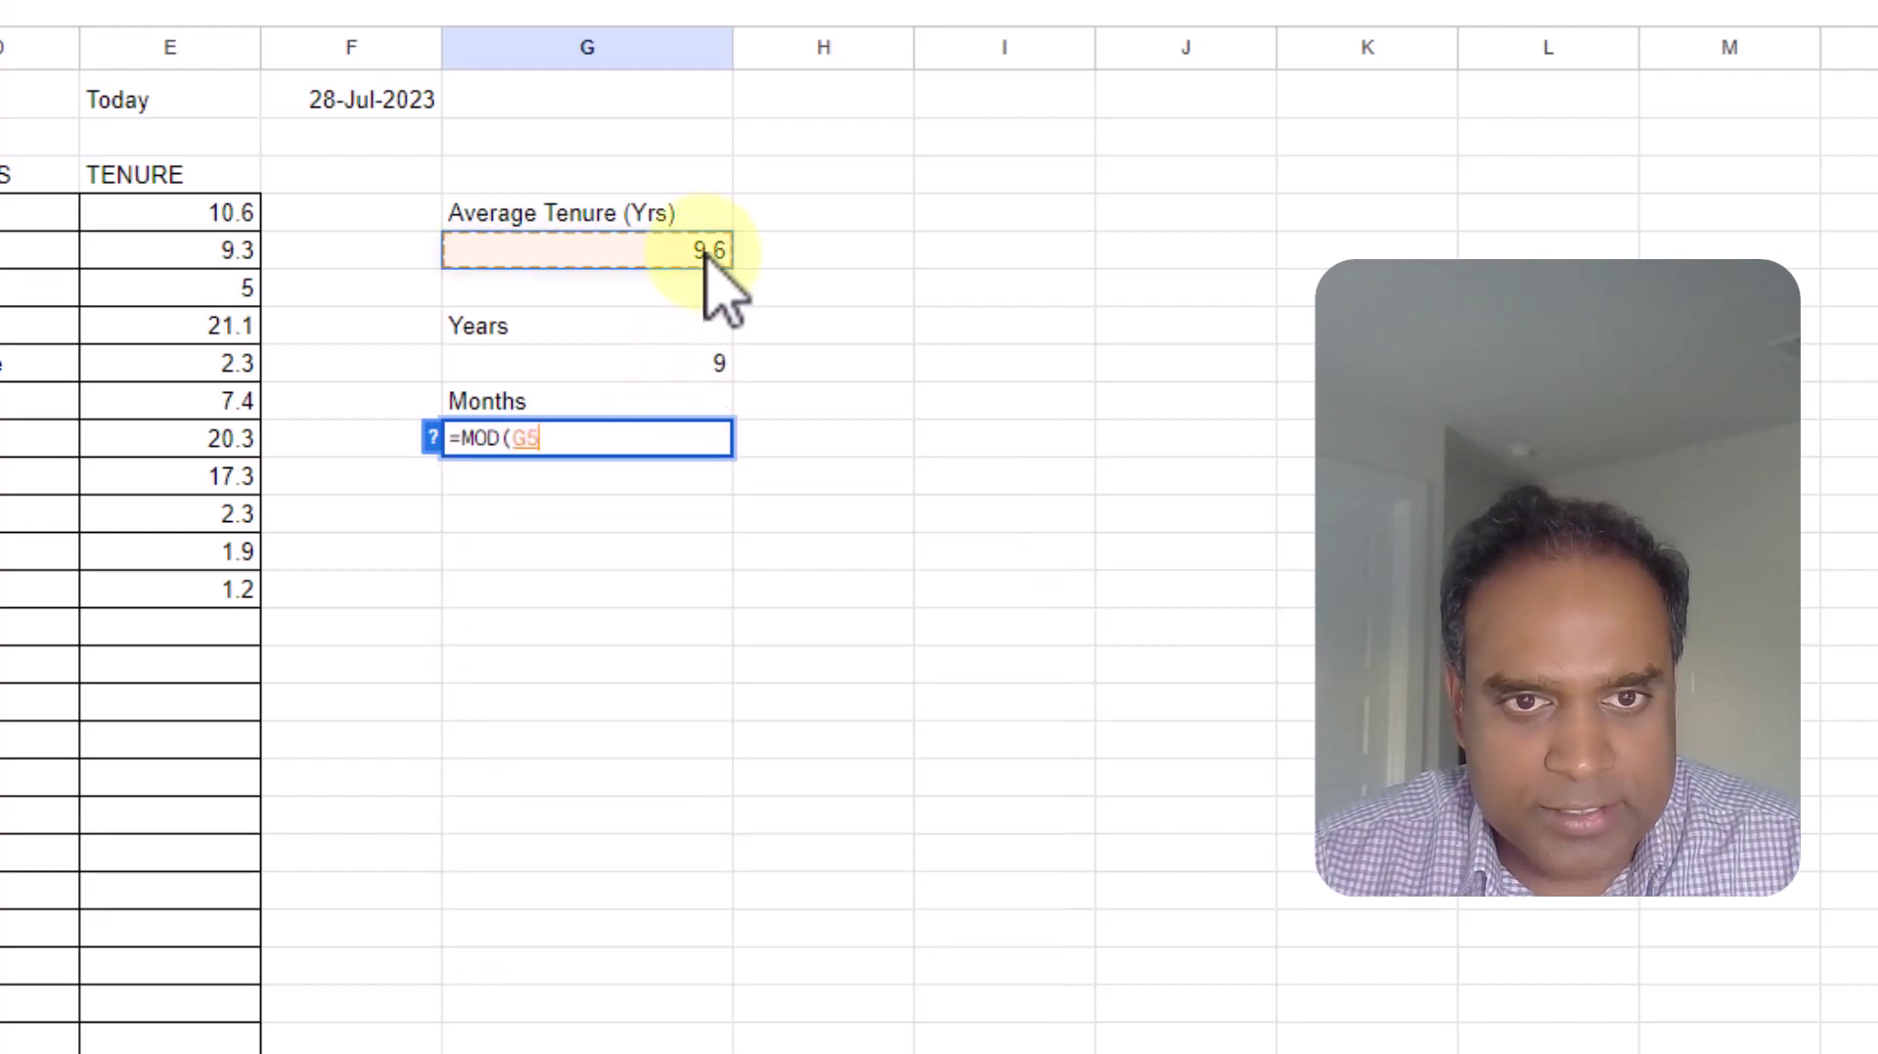
text(,1)
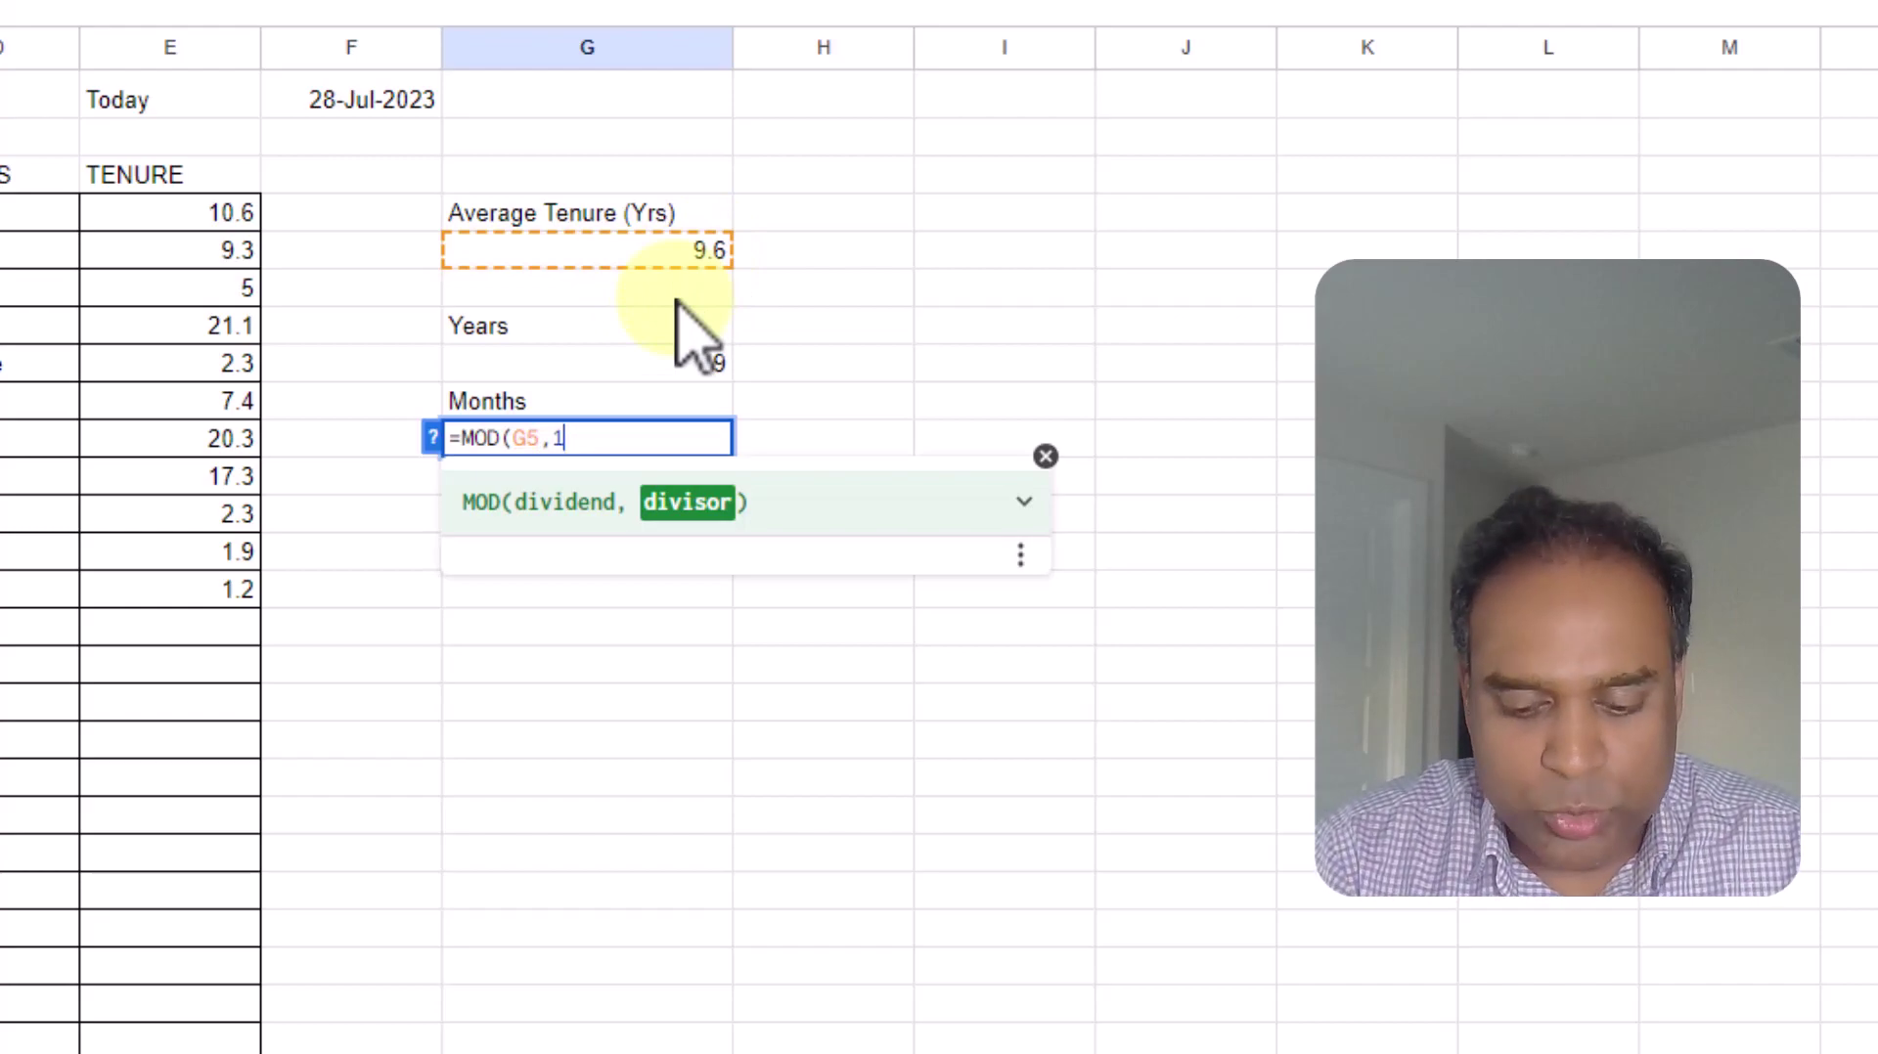
text())
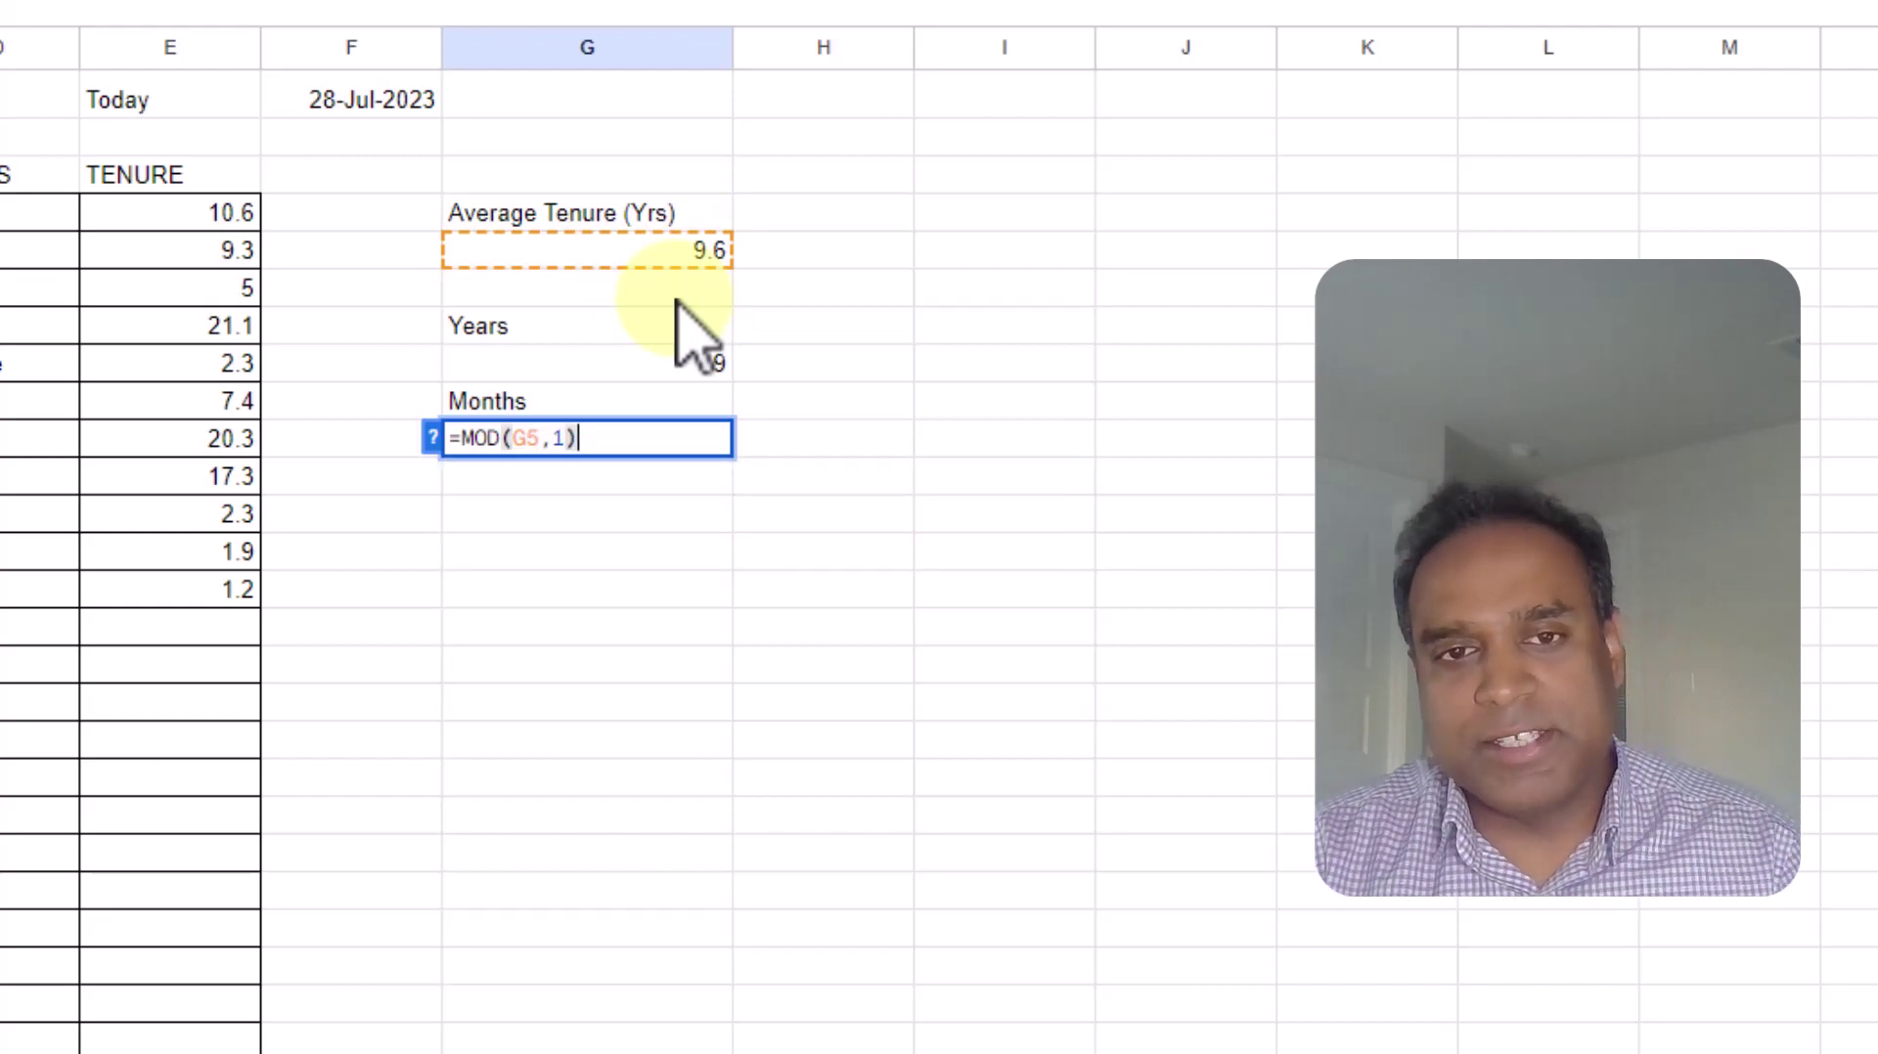
key(Return)
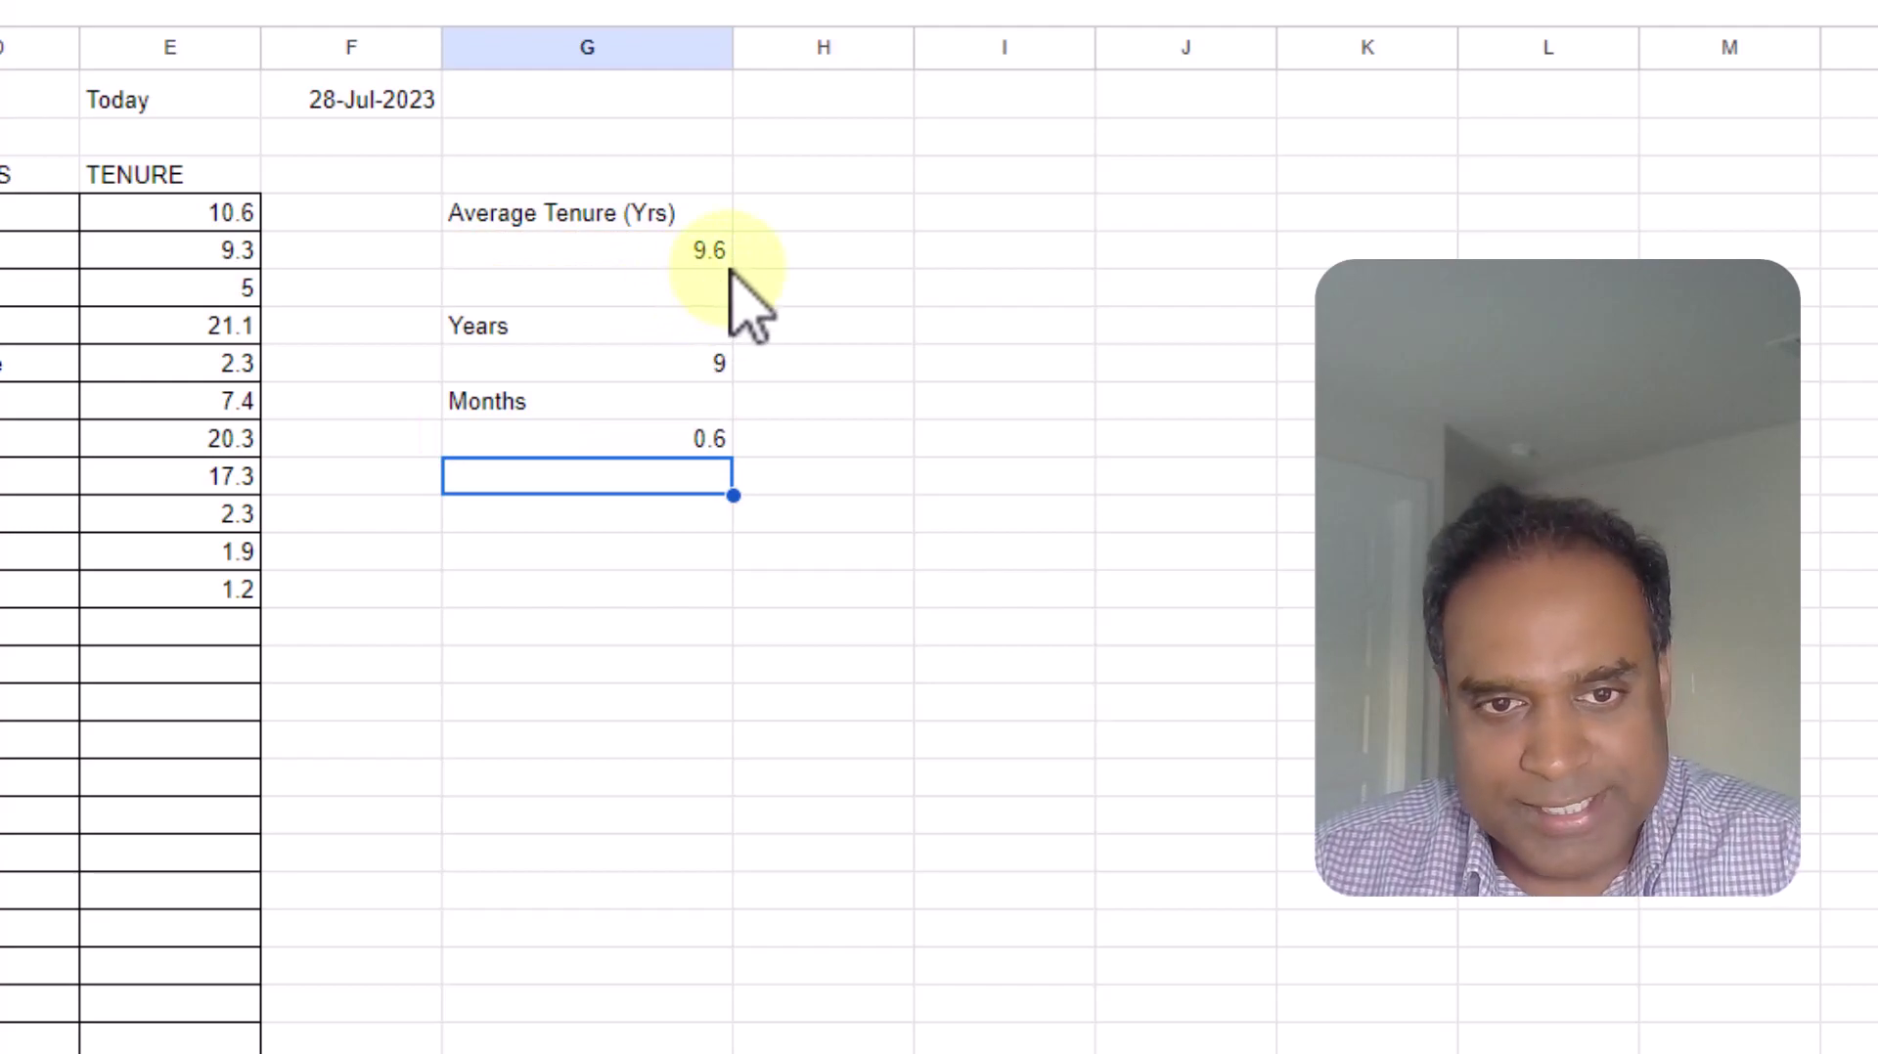
click(714, 437)
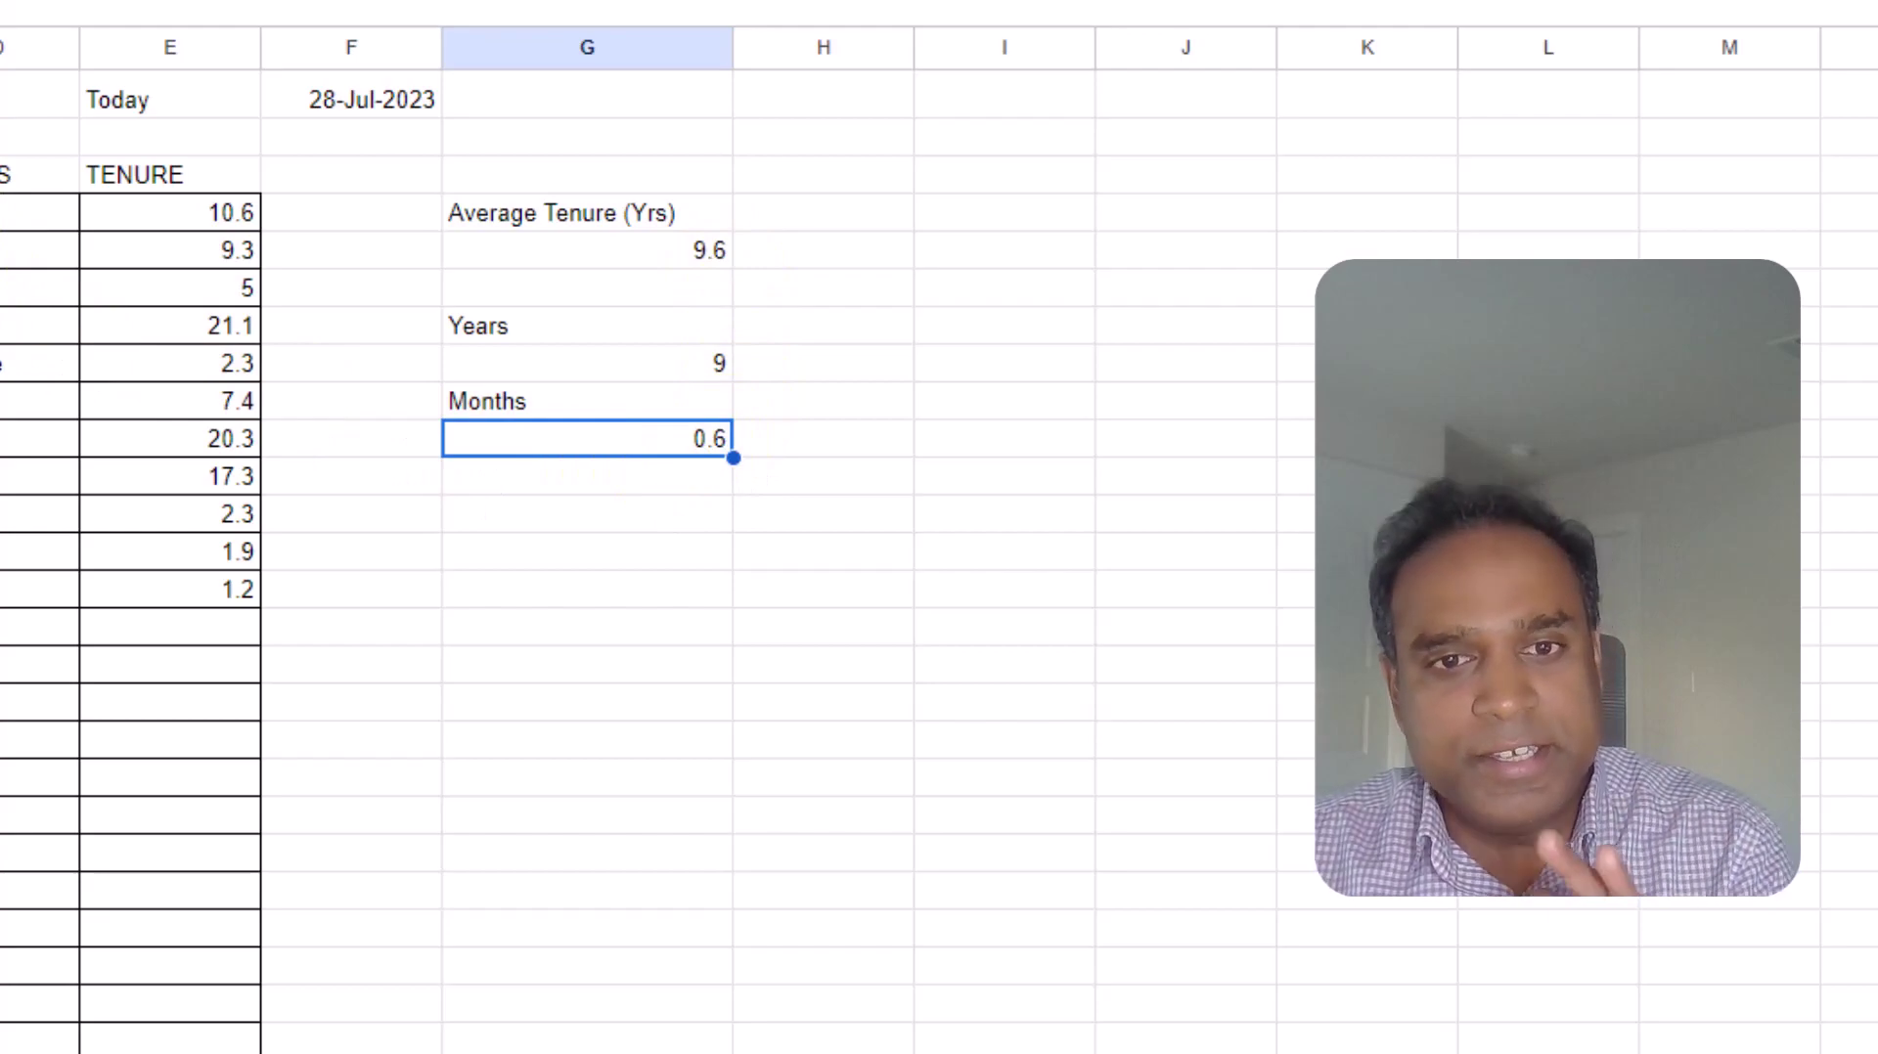
key(F2)
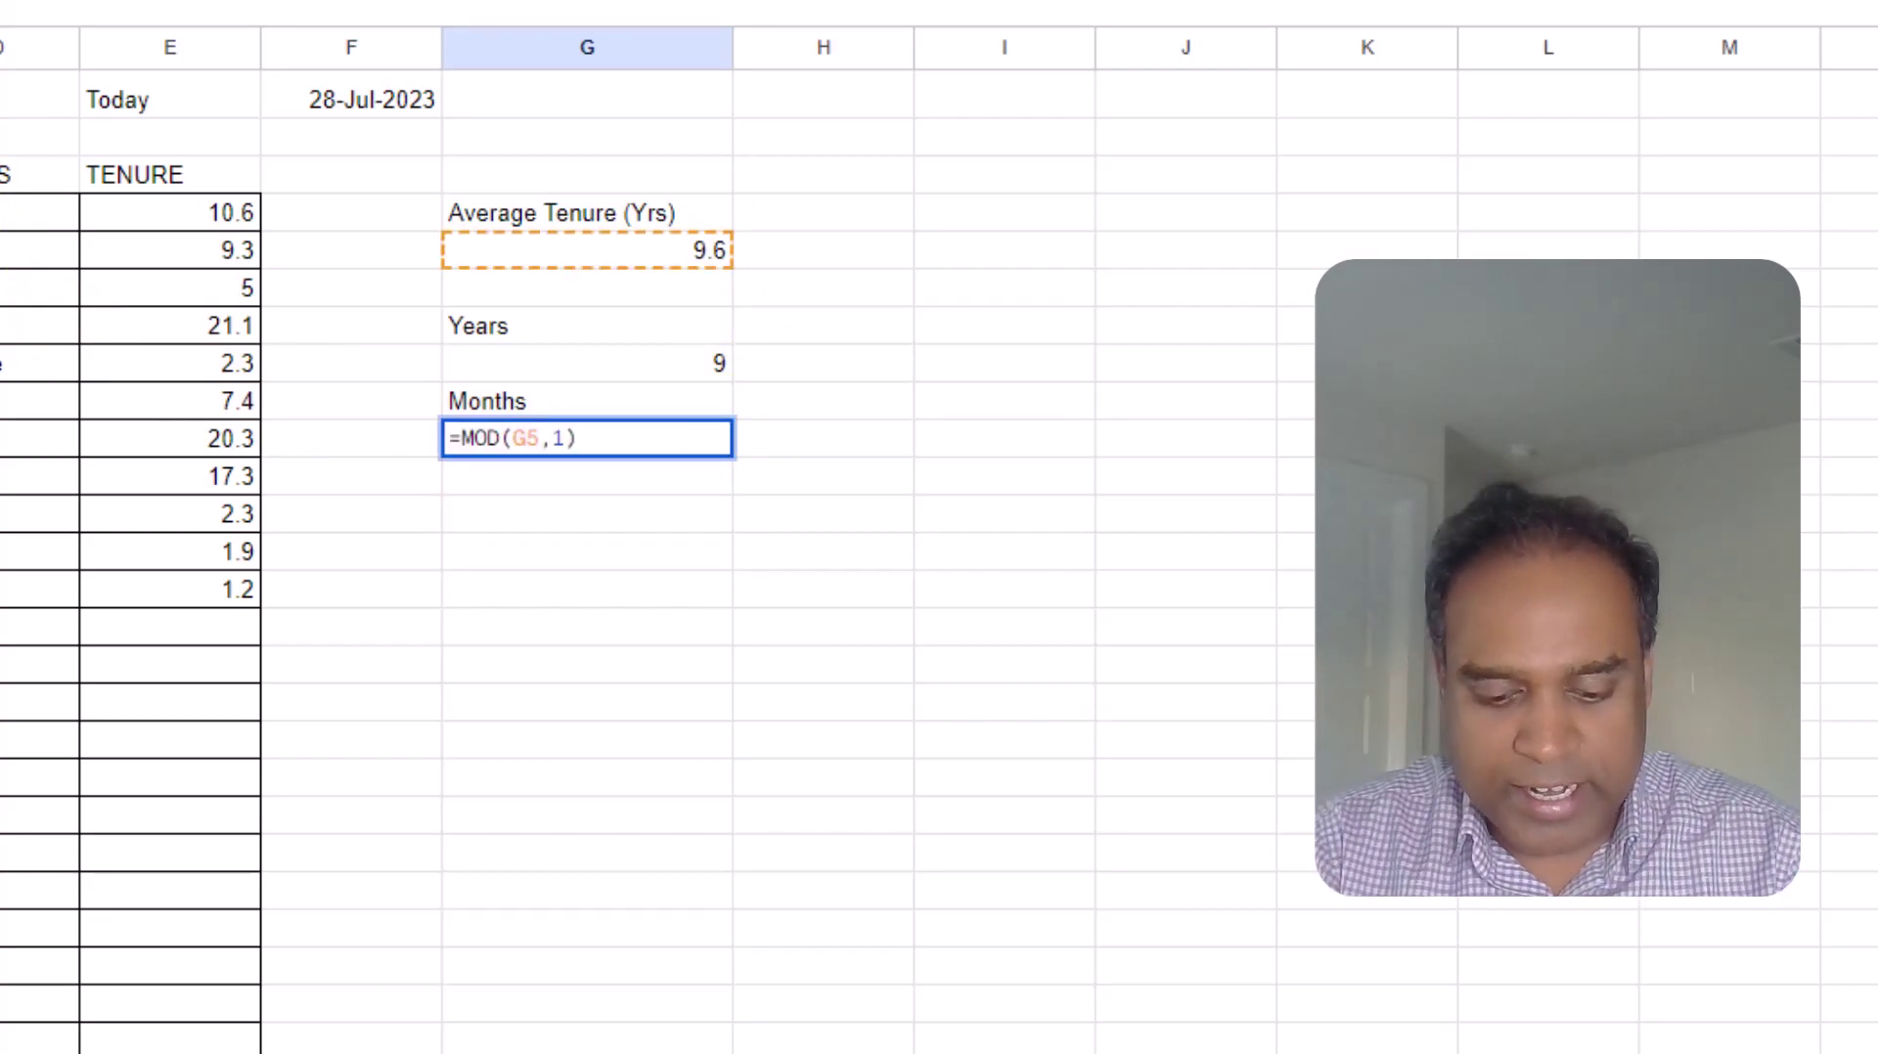
text(*12)
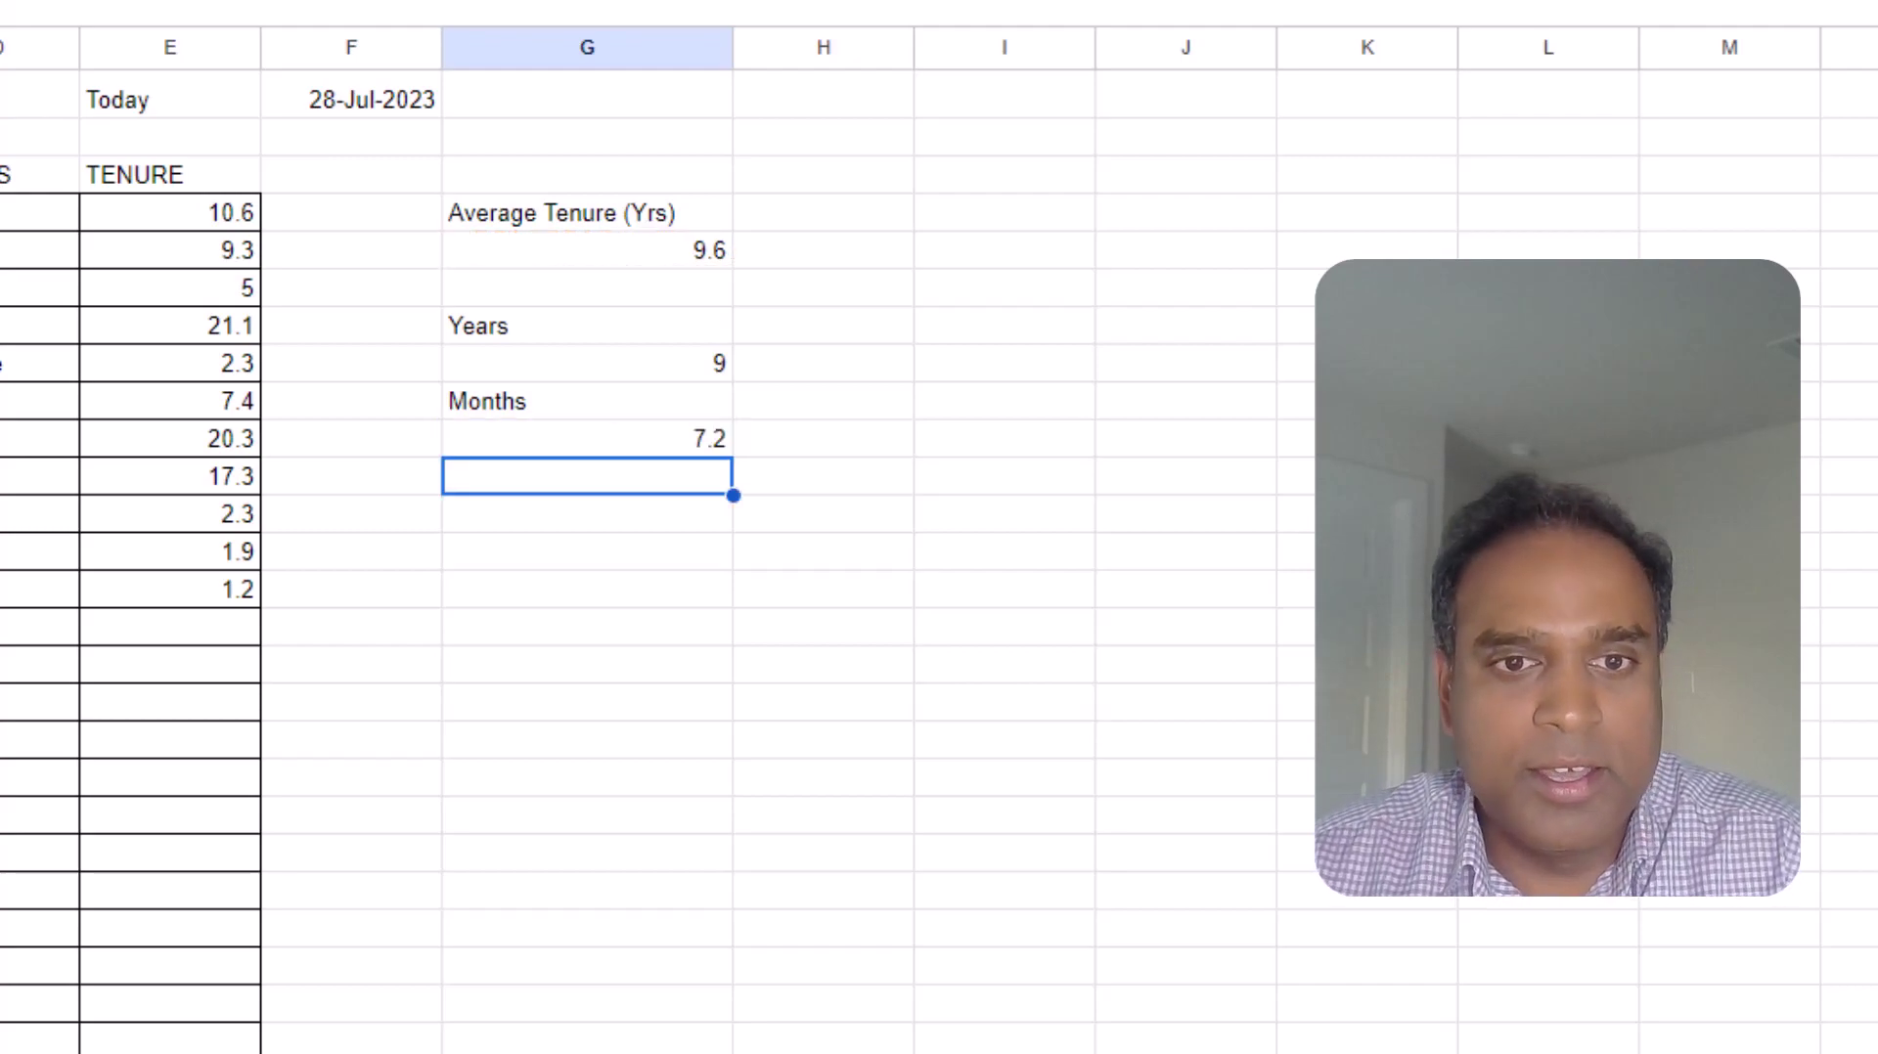
click(667, 446)
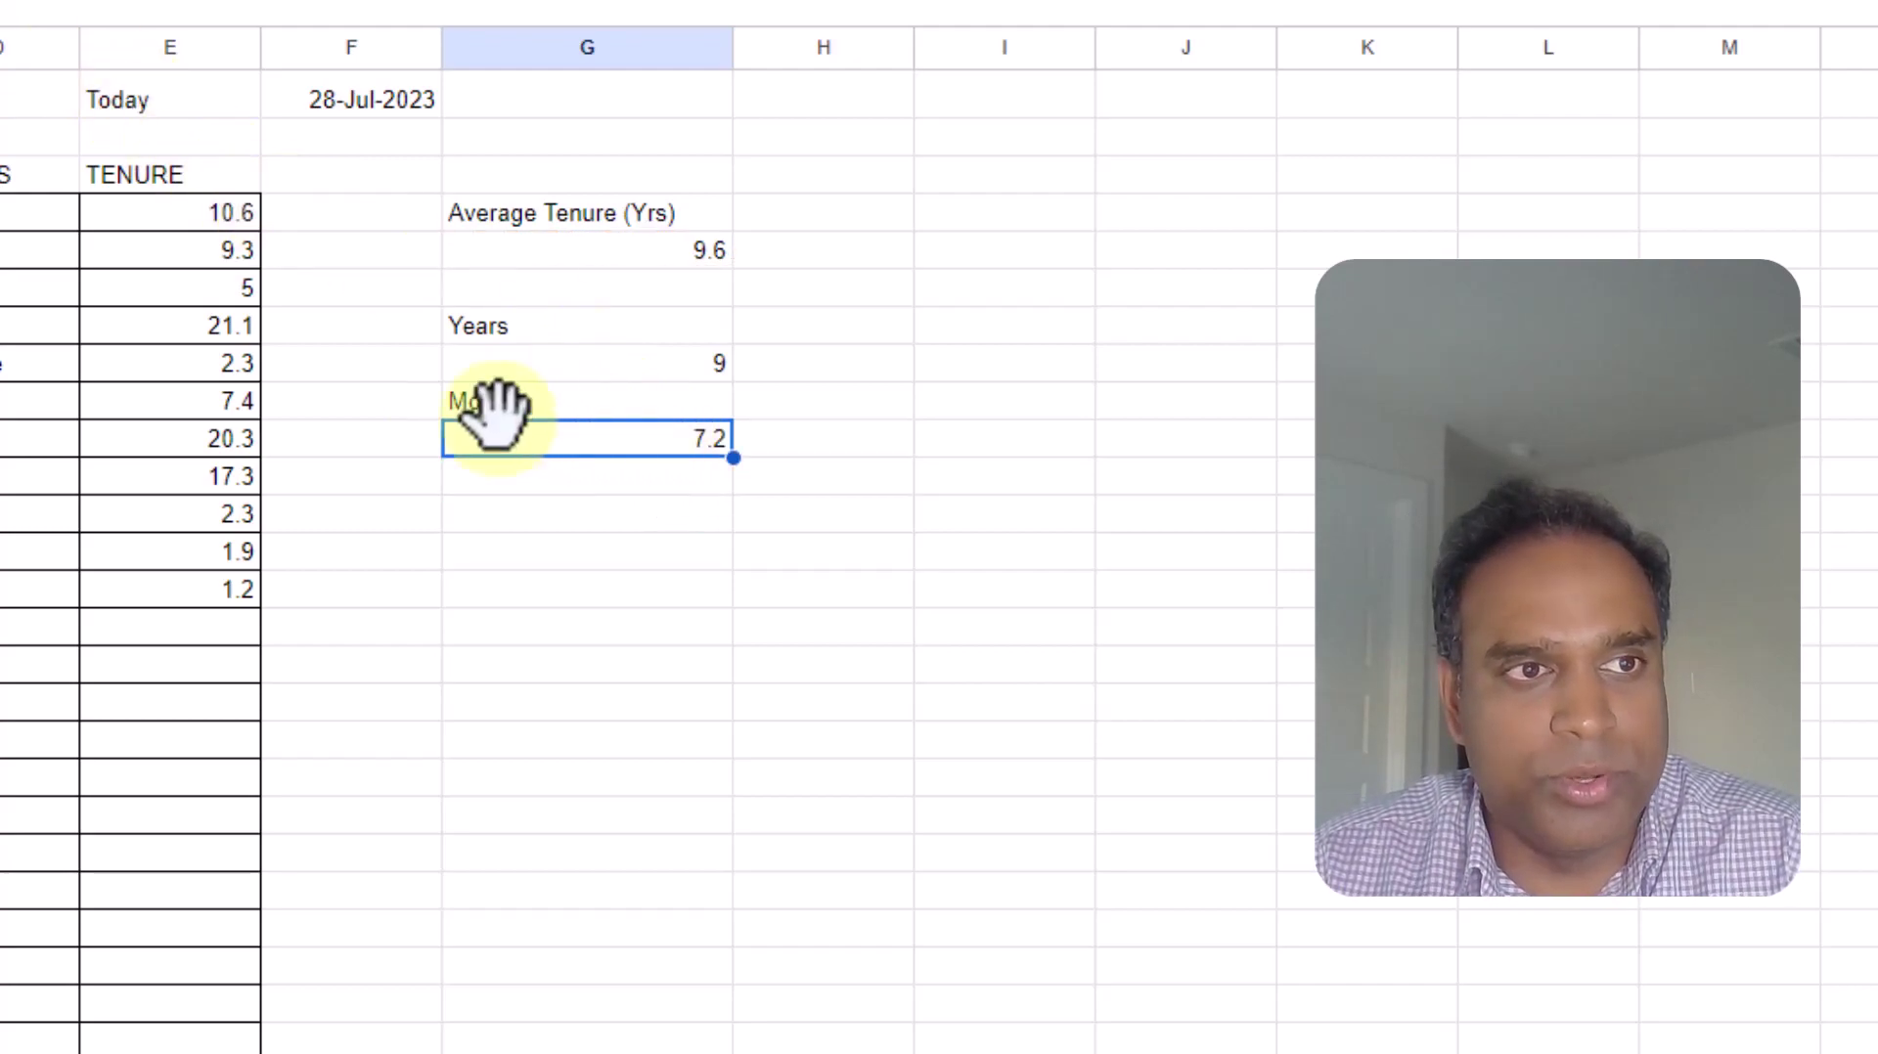
key(F2)
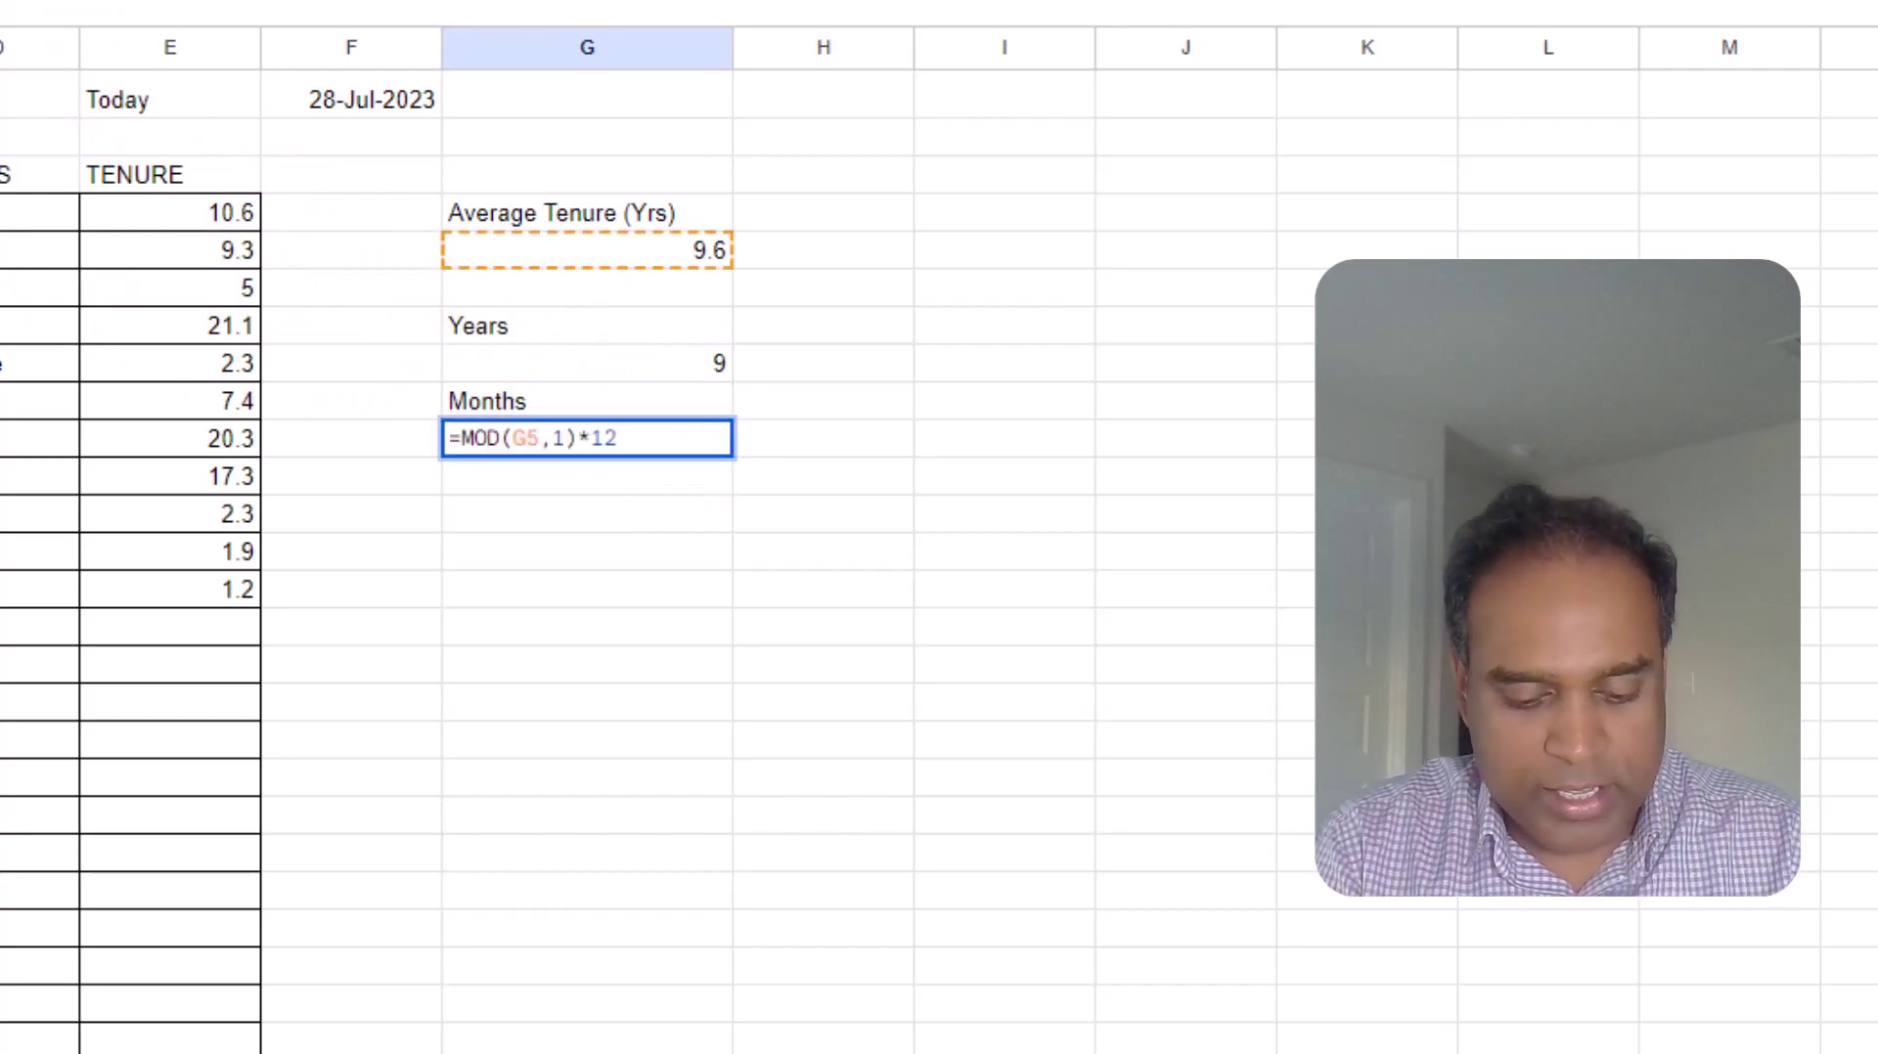
click(453, 438)
text(ROUND()
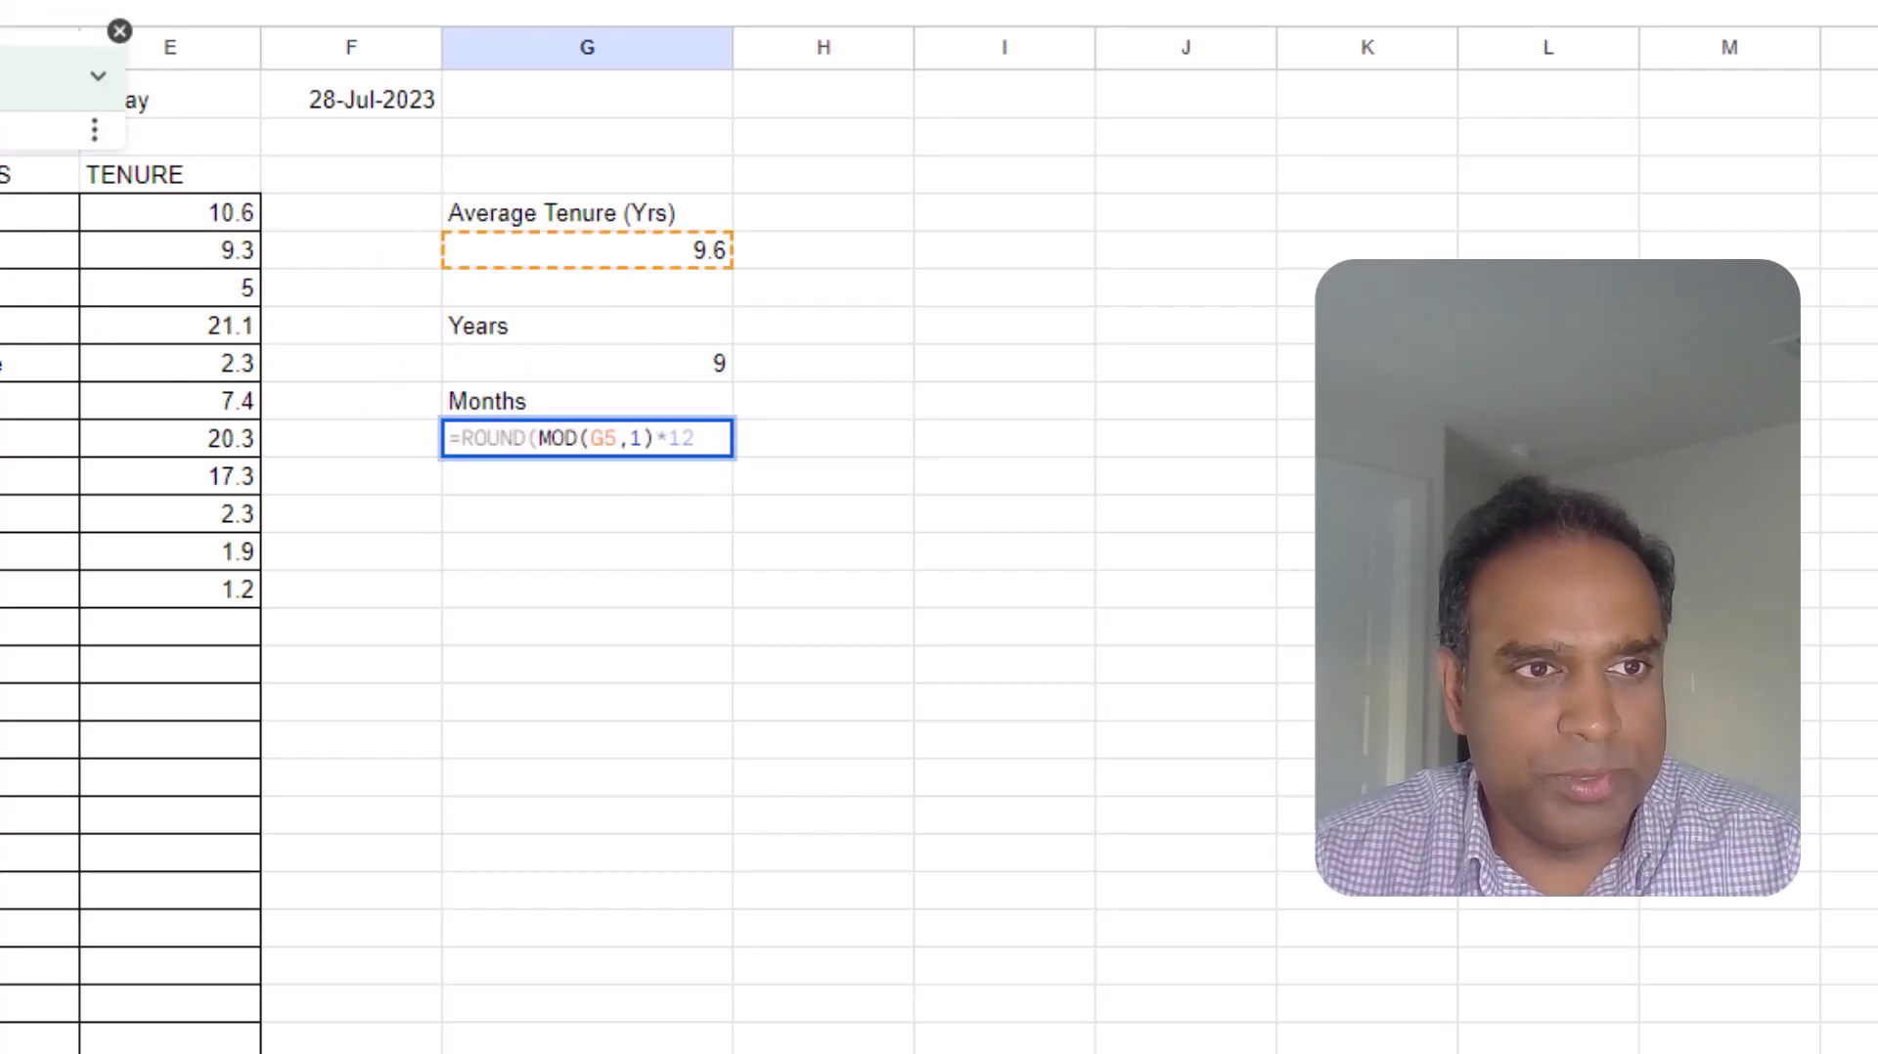
text(,0))
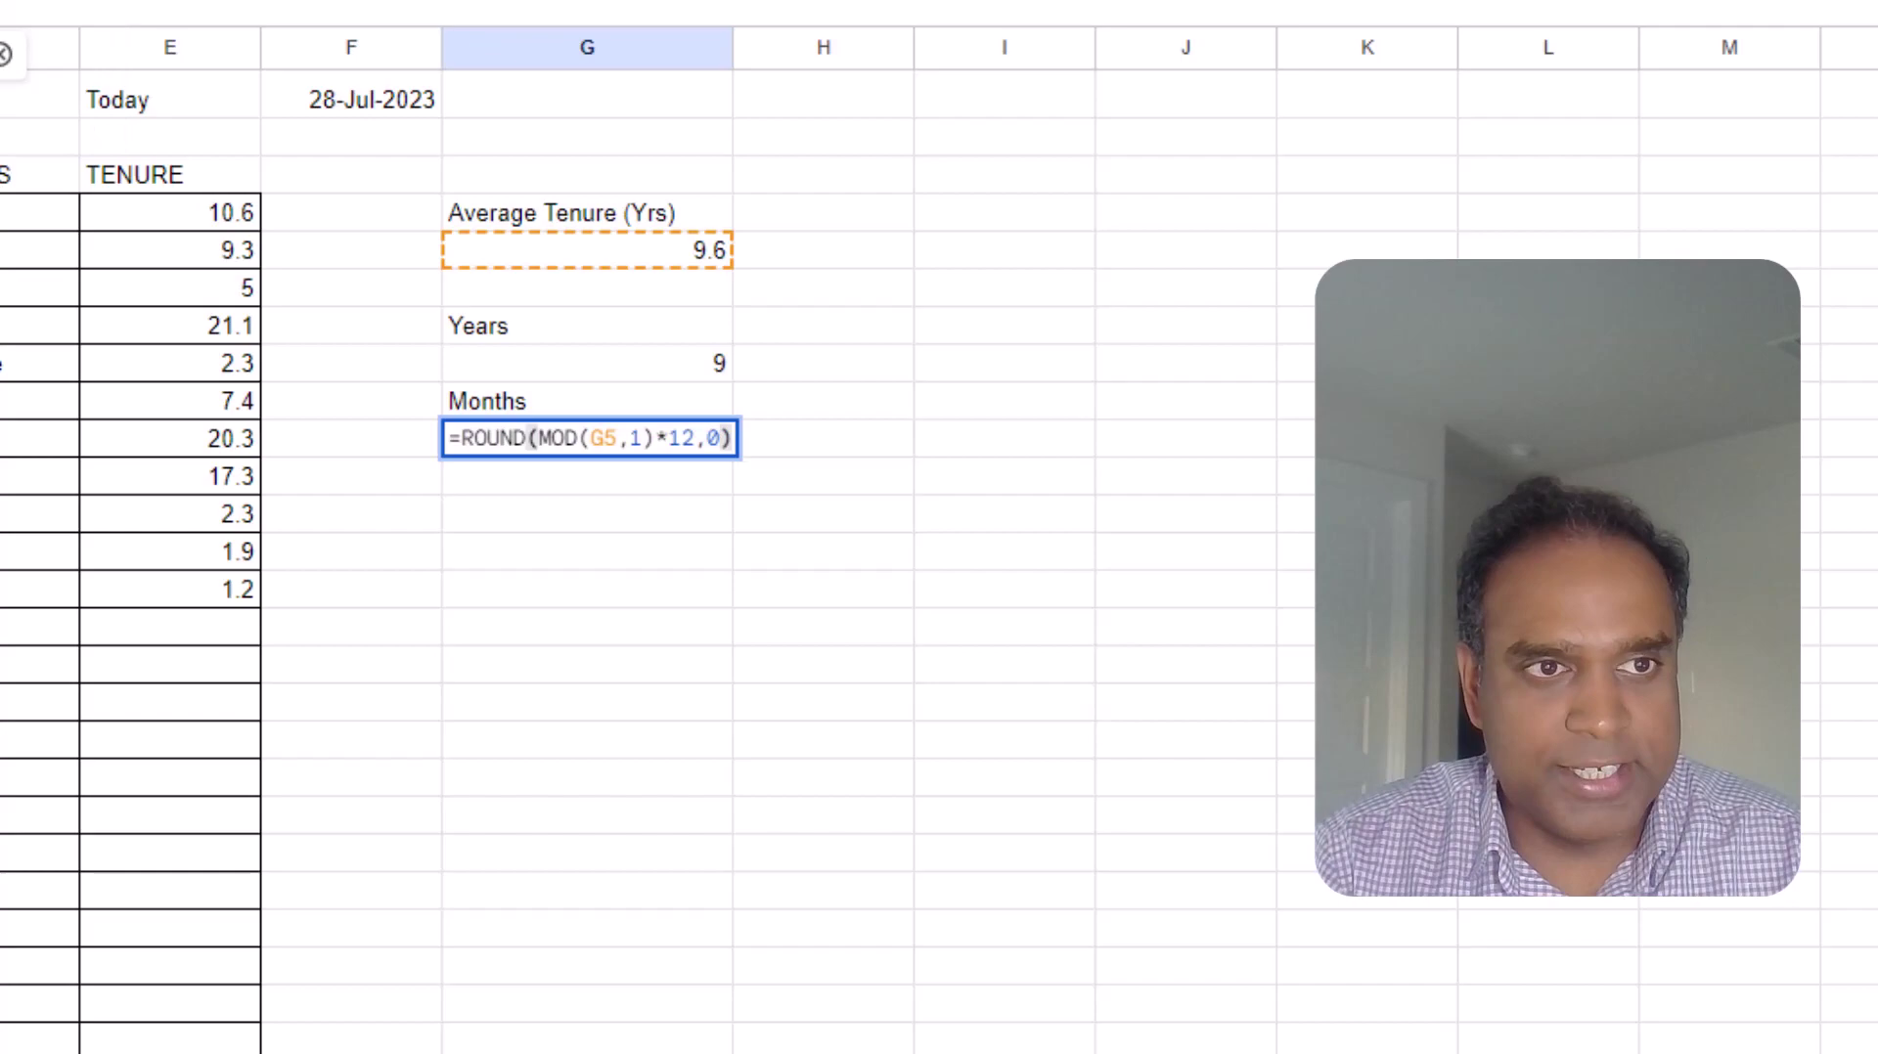
key(Return)
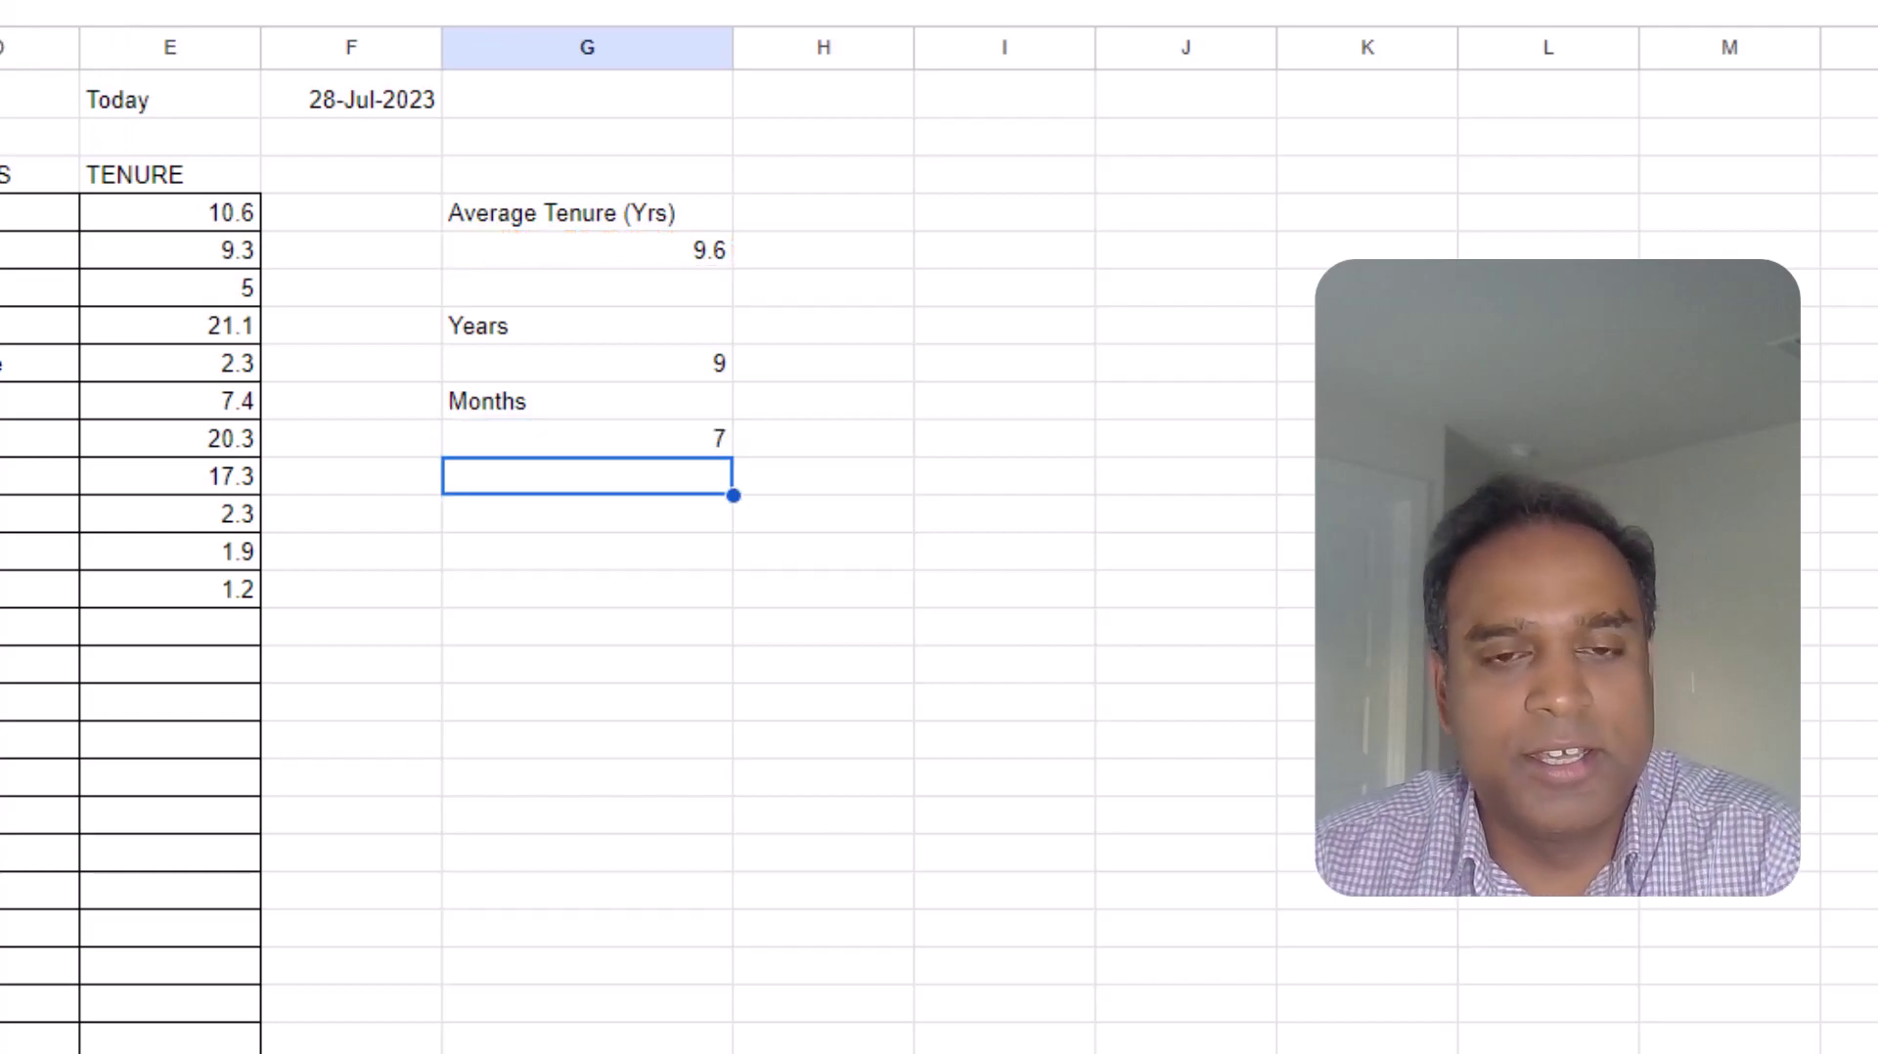
Type the label 'Average Tenure (Yrs, Months)' in an empty cell below the Months value
click(622, 440)
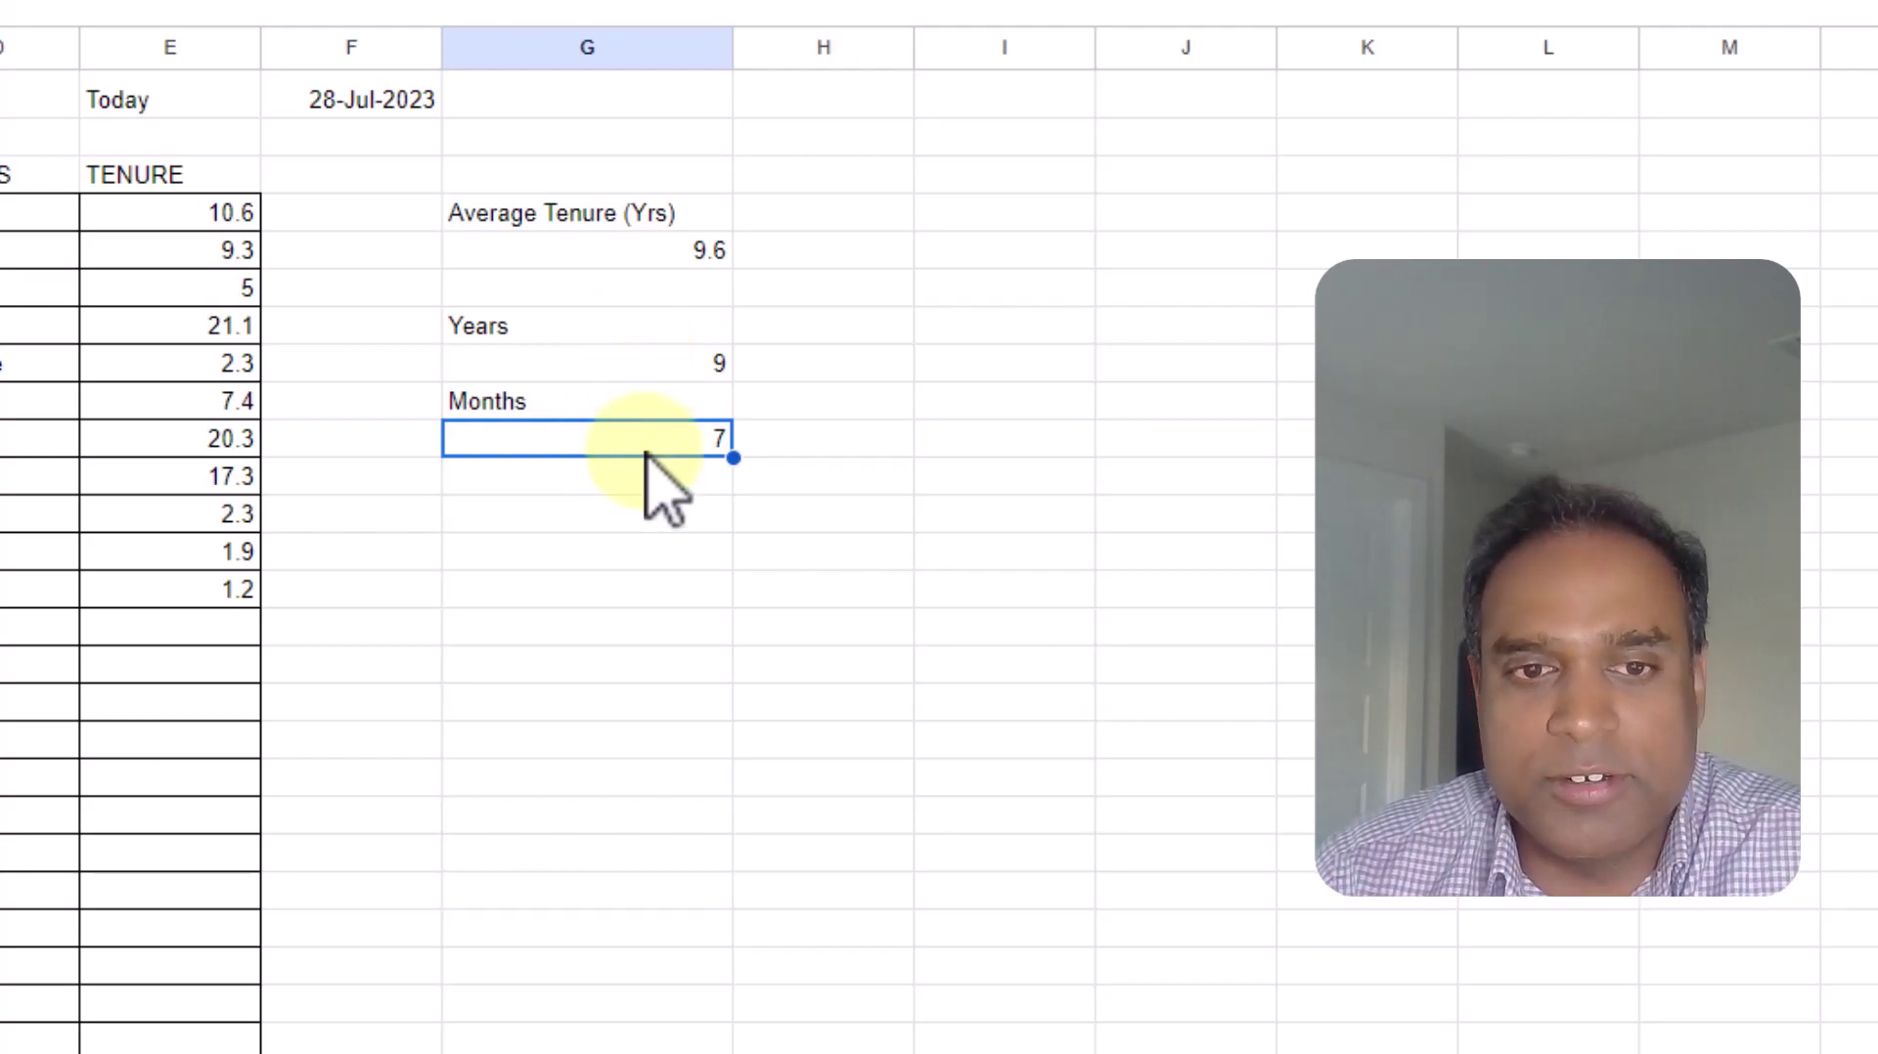
click(658, 514)
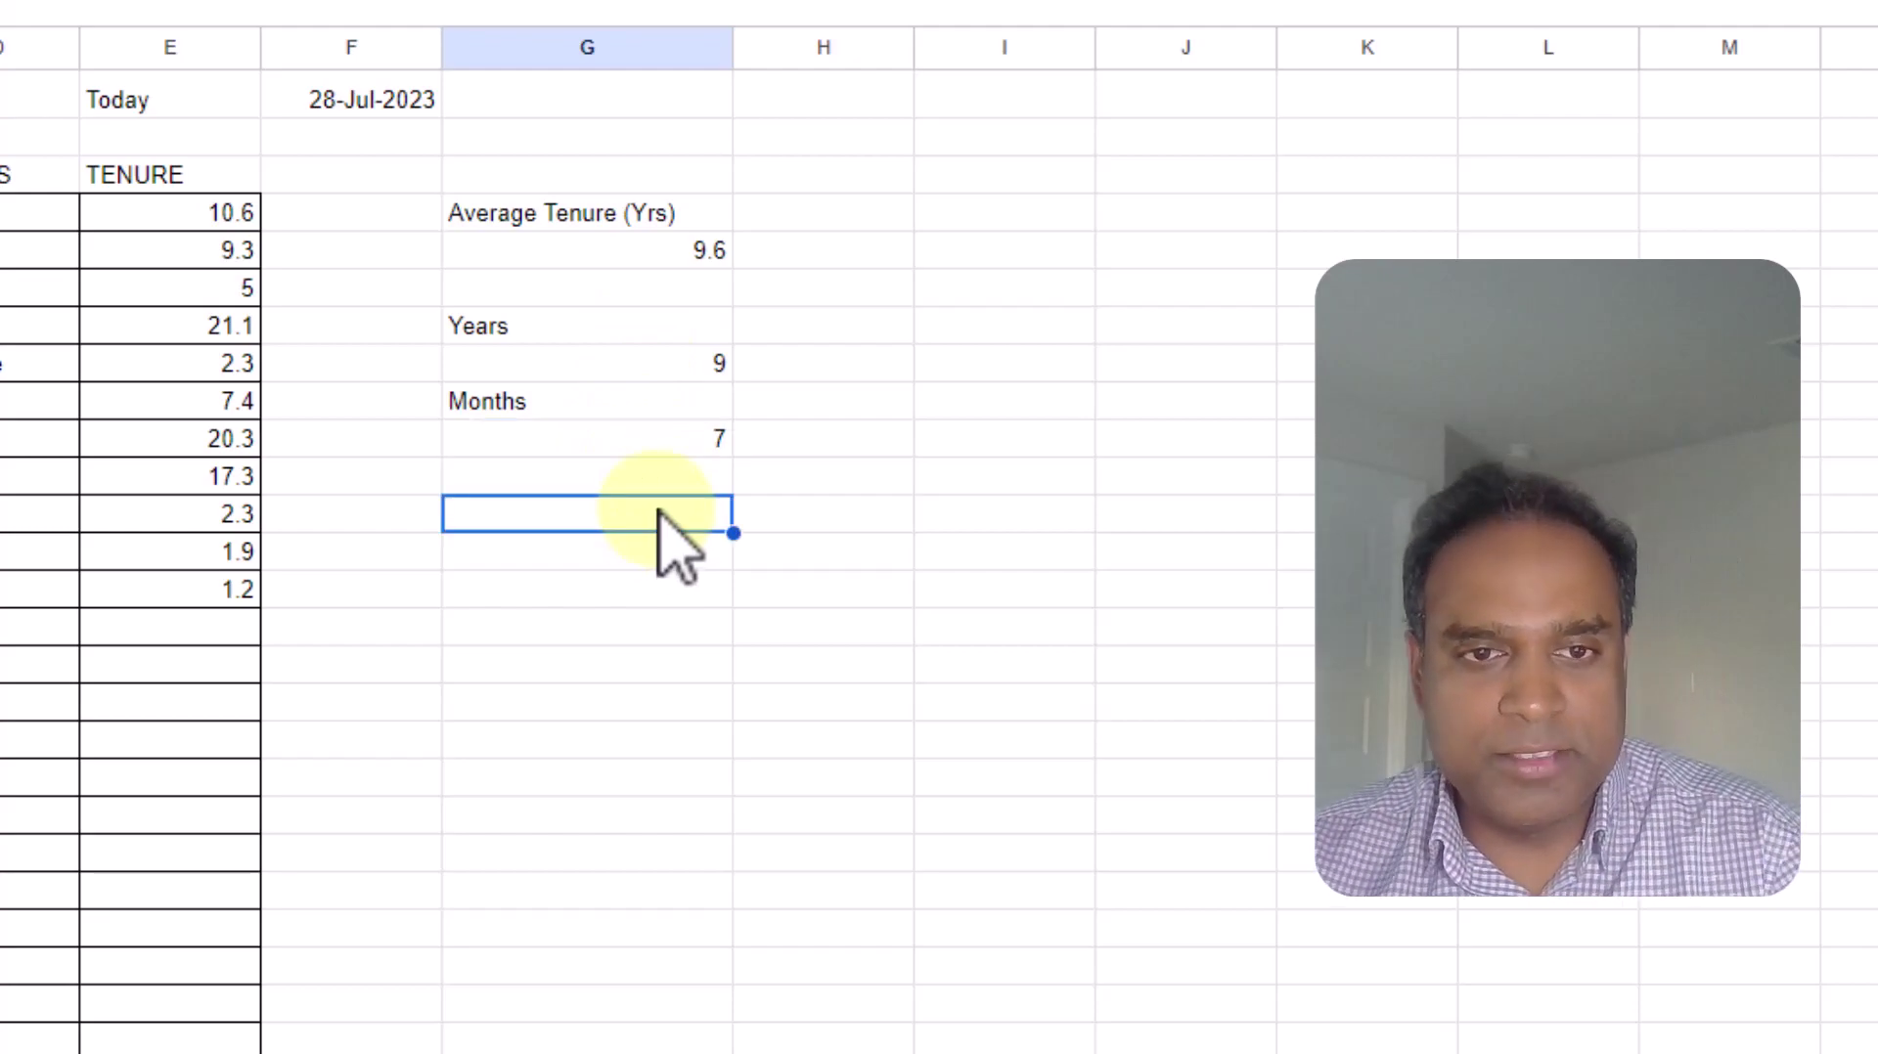
text(Average)
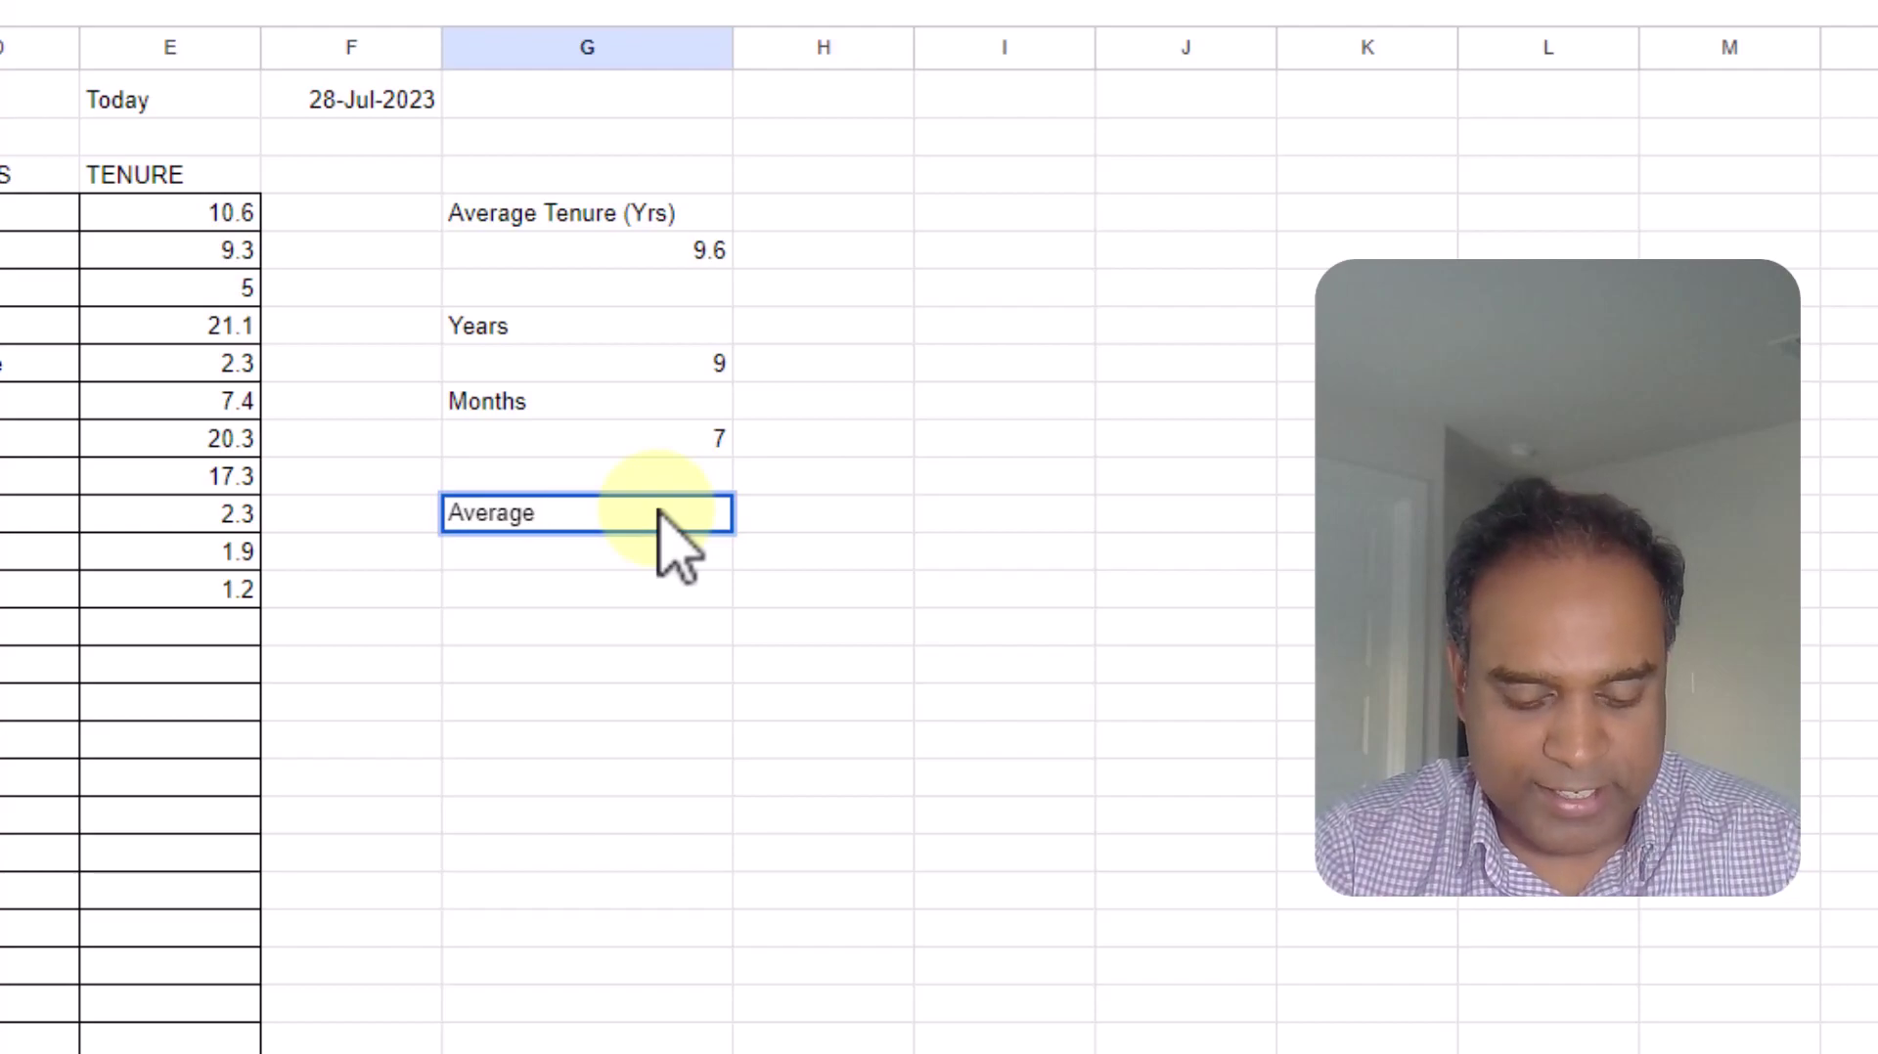
text( Tenure )
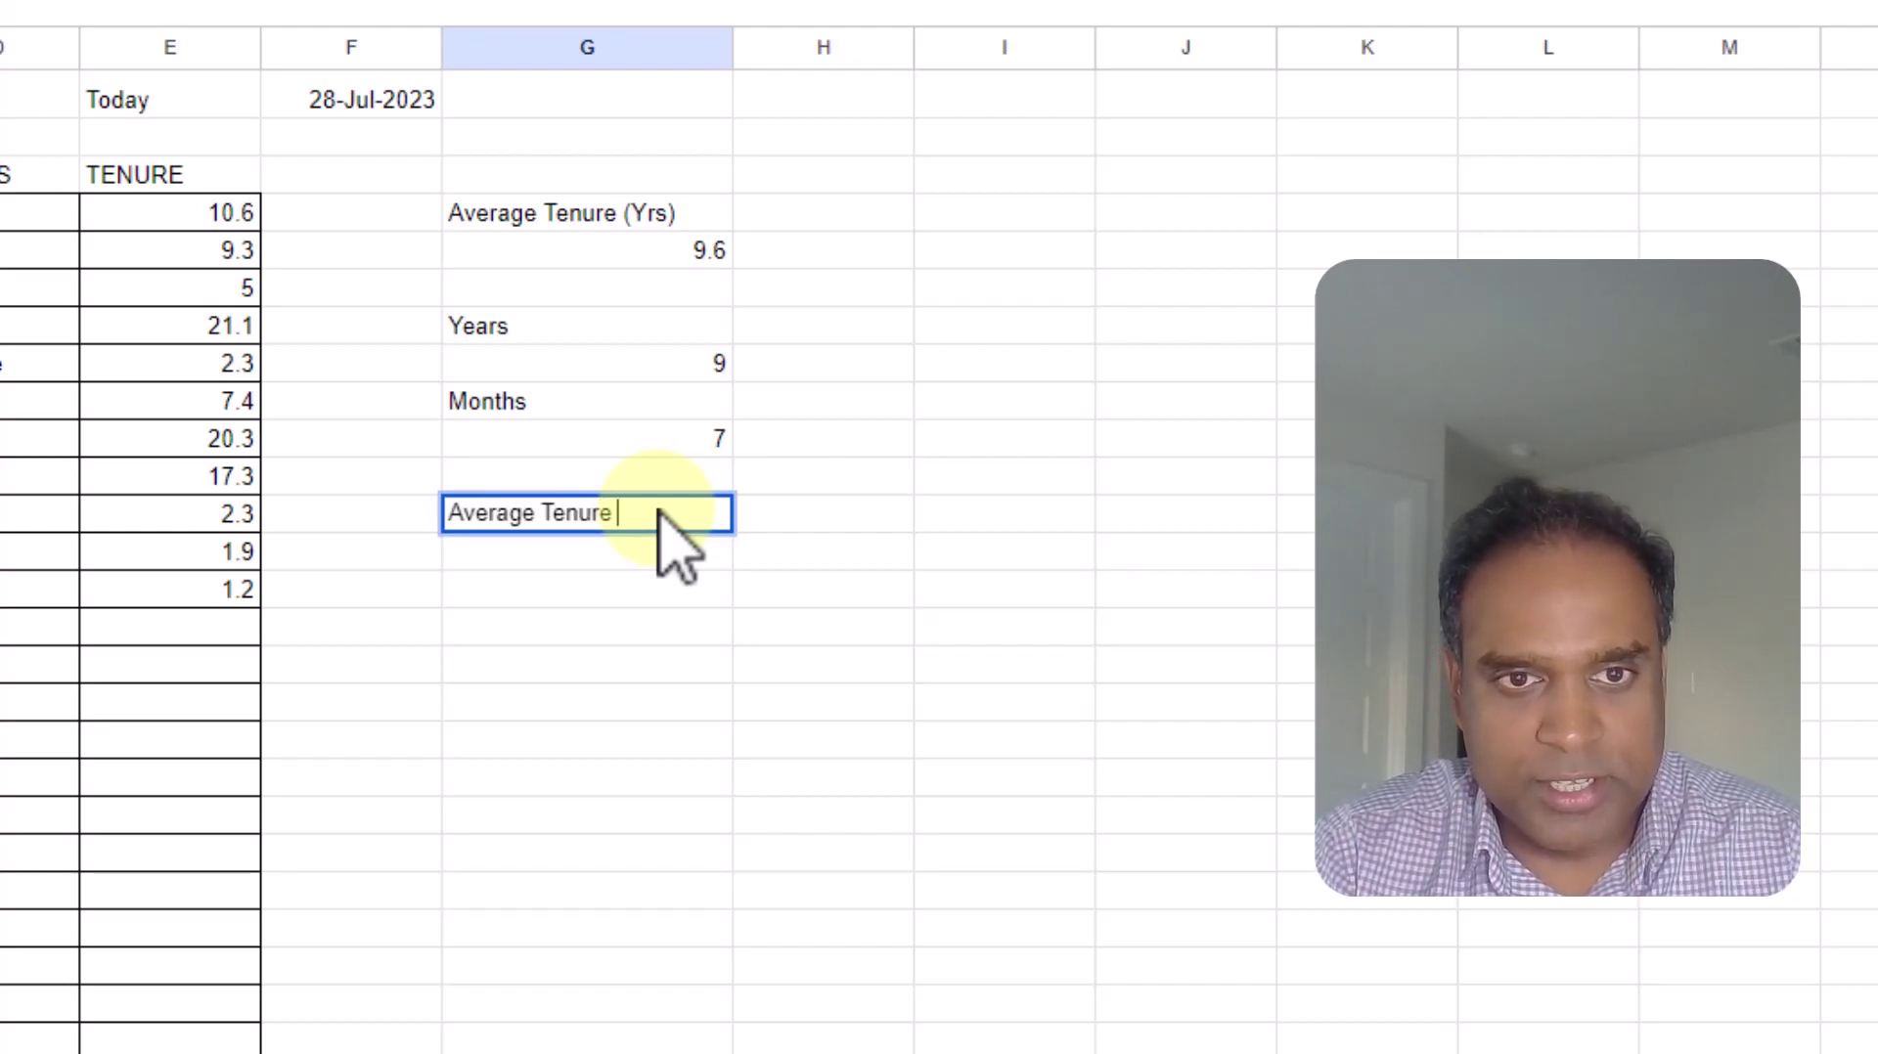
text((Yrs, Mo)
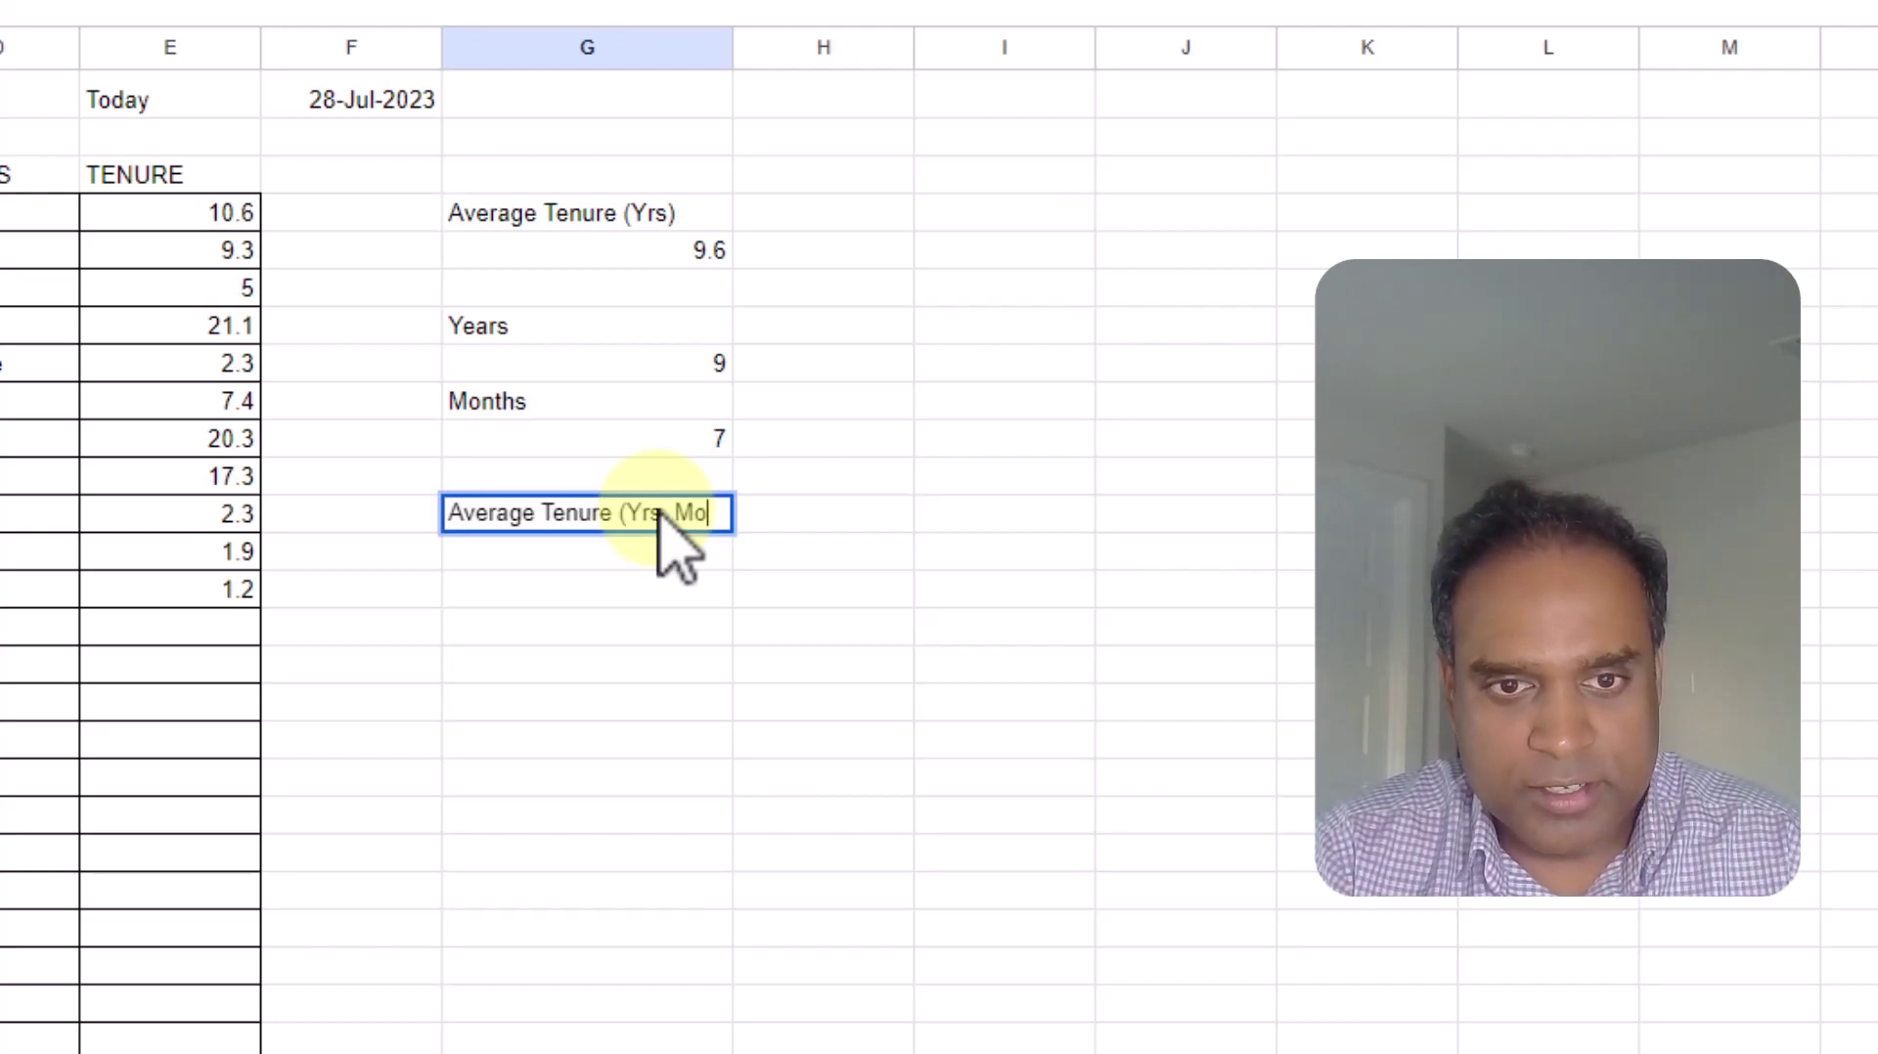
text(nths))
key(Return)
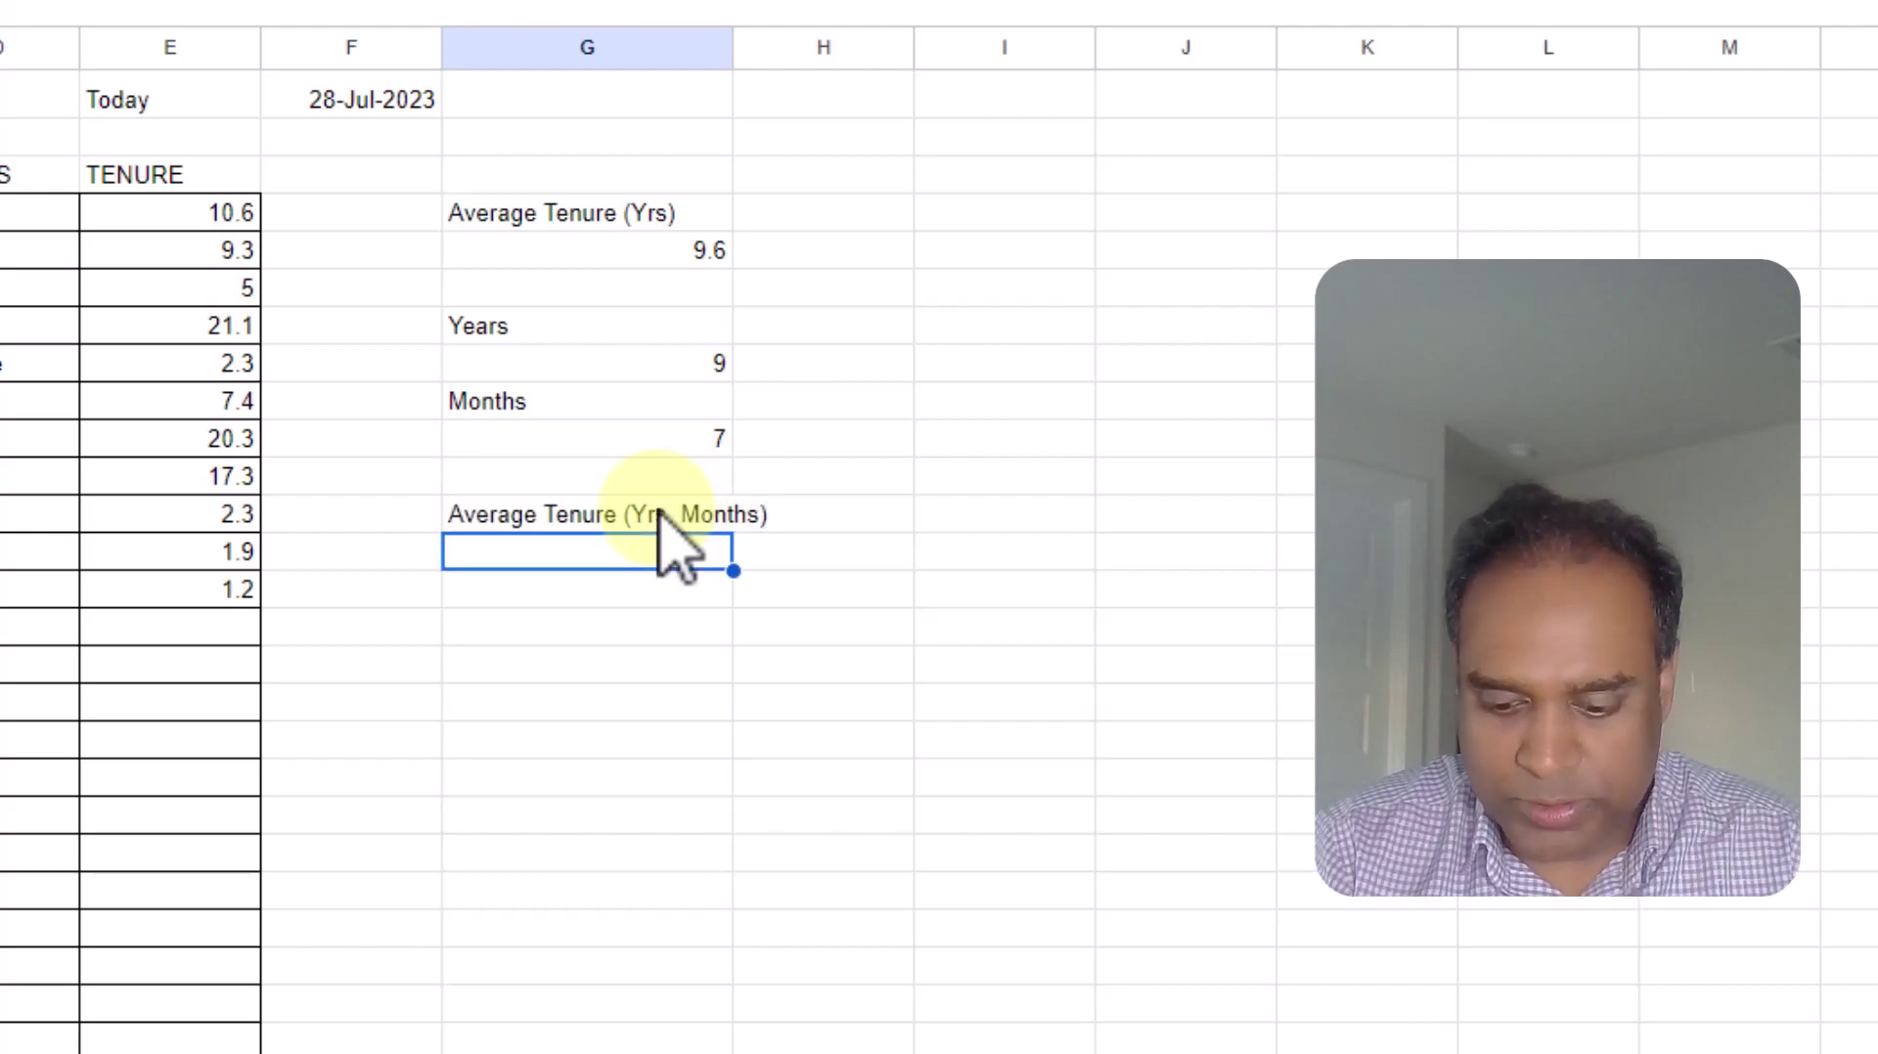
Enter a CONCATENATE formula joining the Years and Months cells with ' Years ' and ' months' text
text(=)
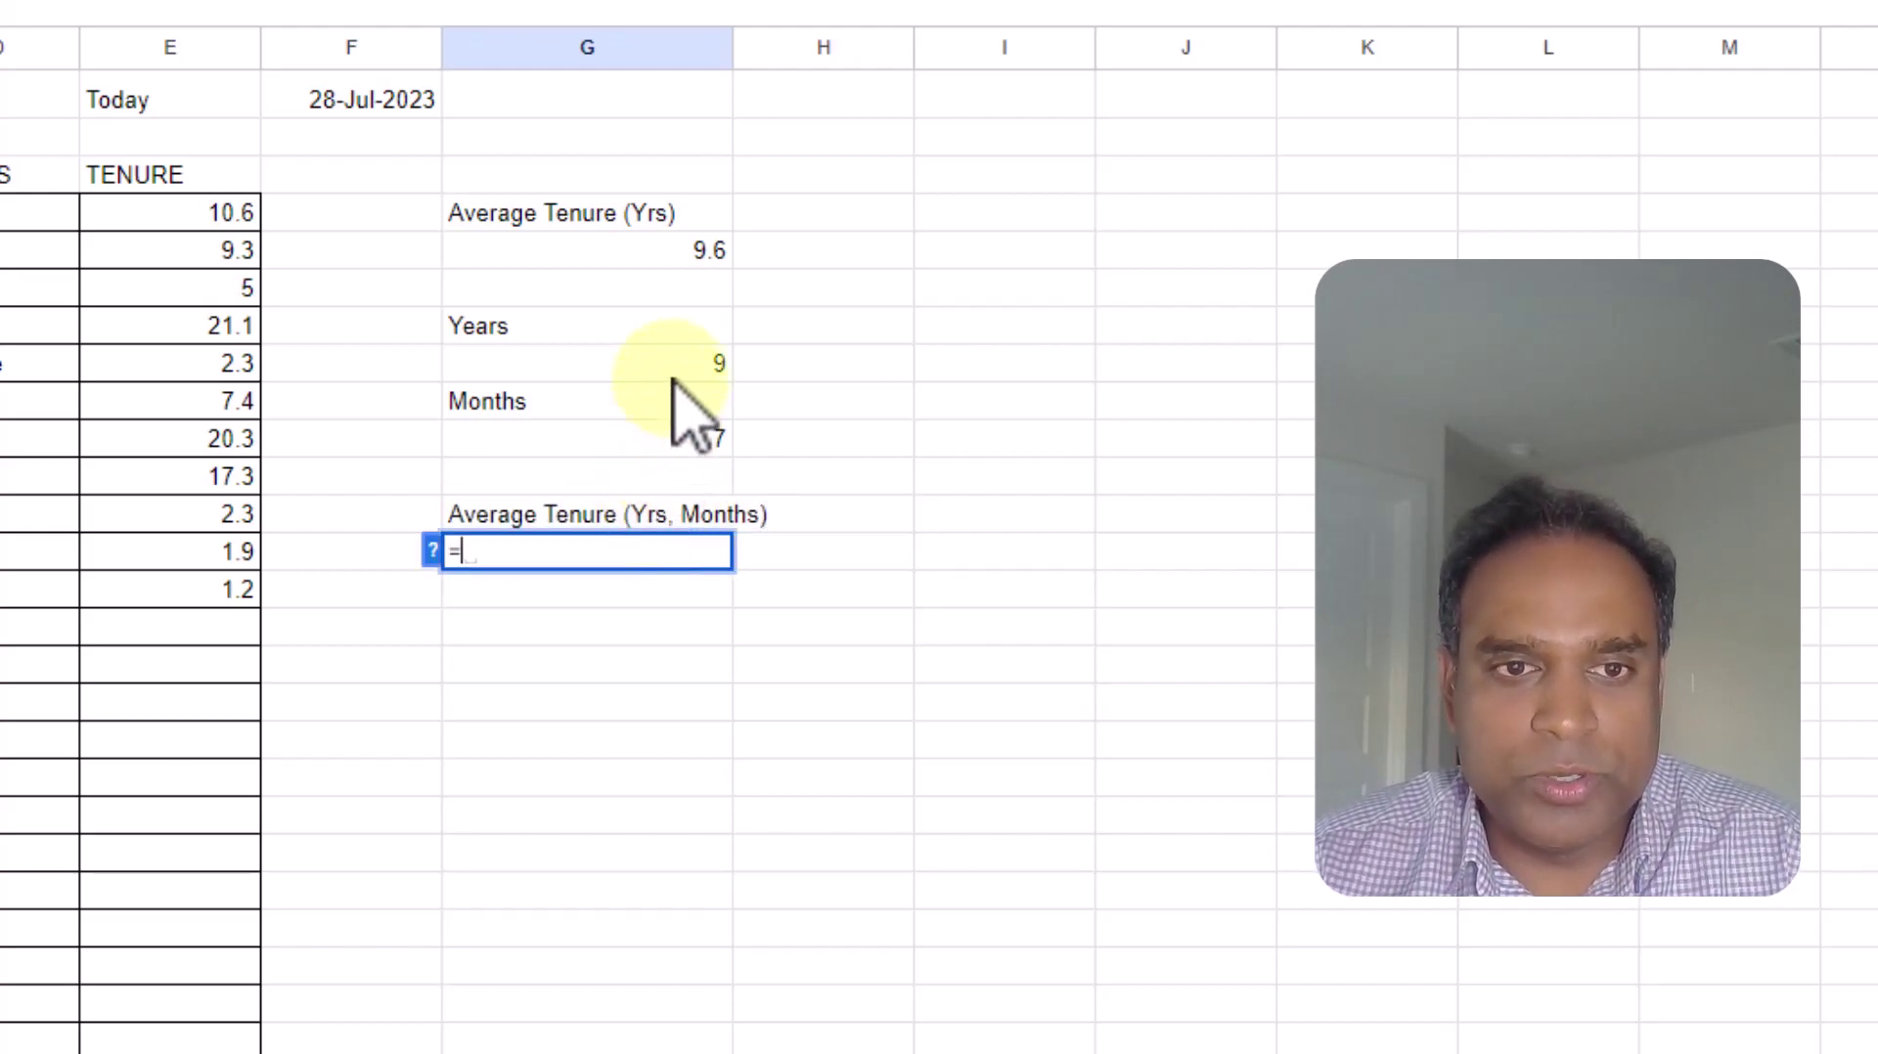
text(CH)
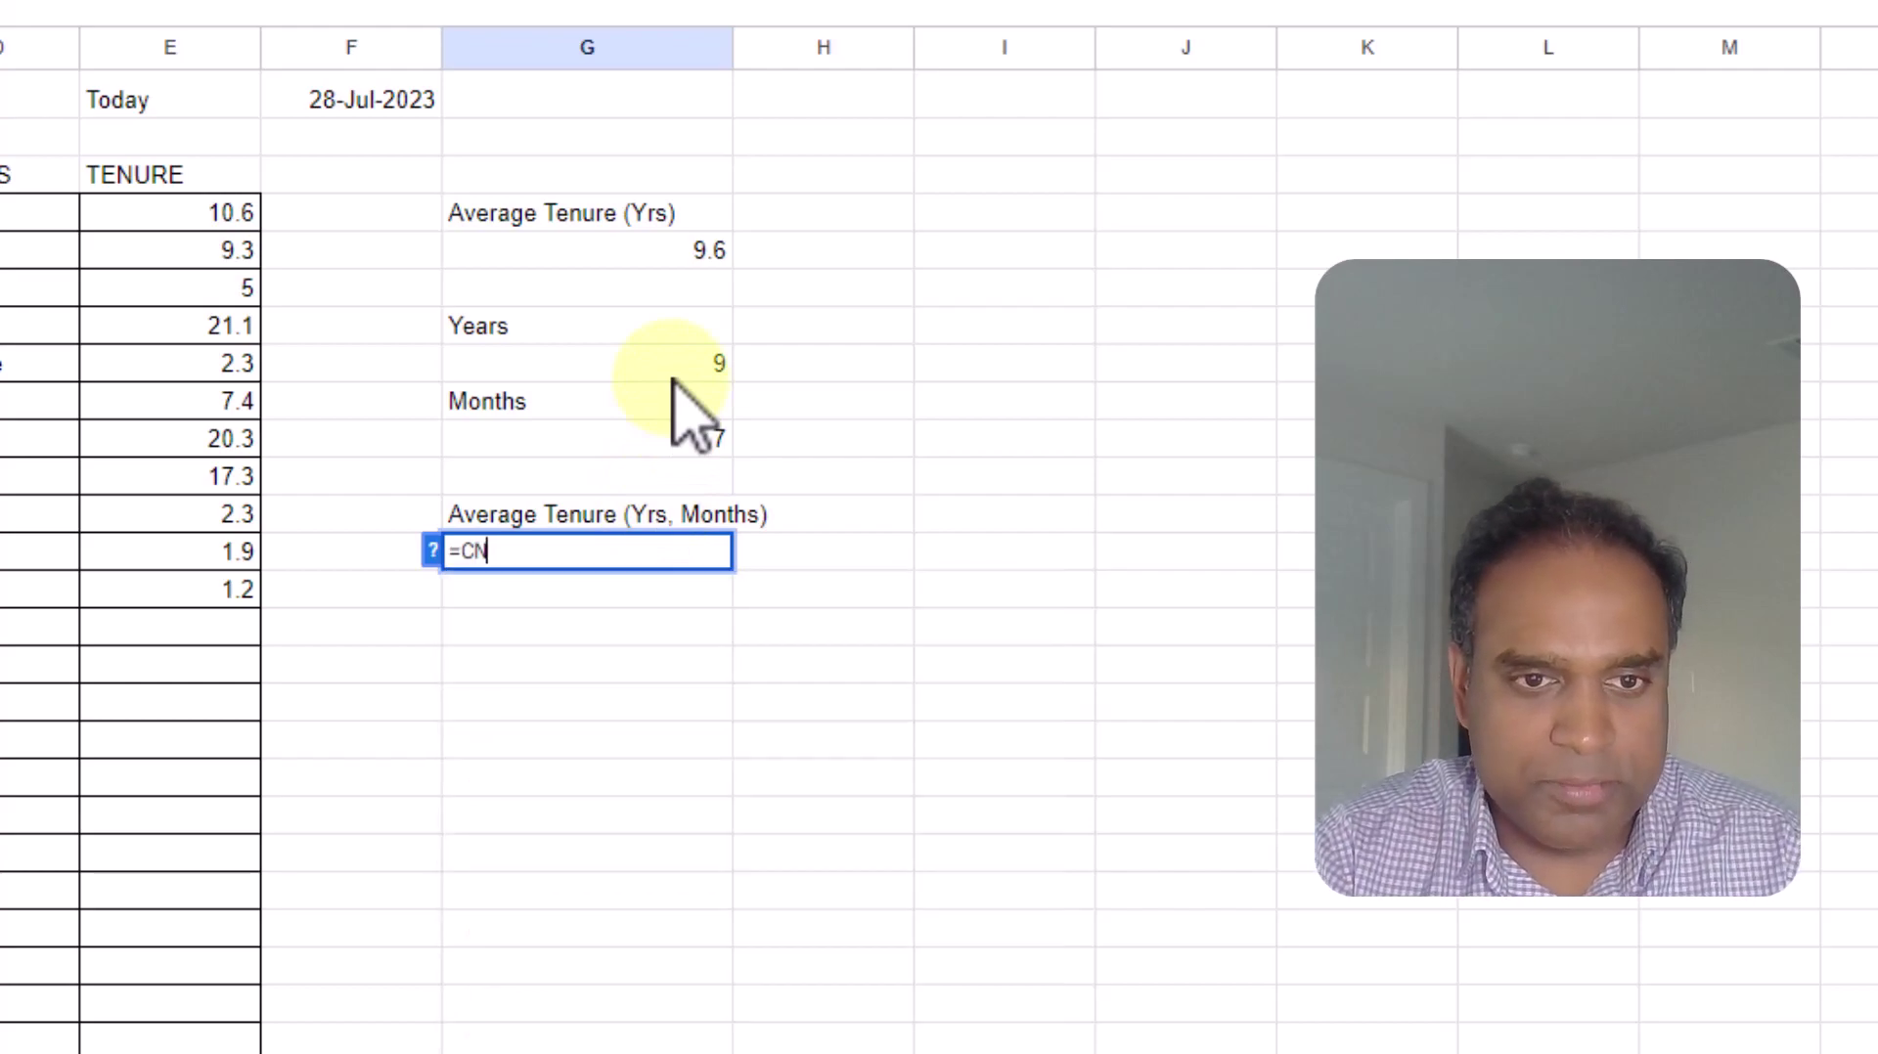
key(BackSpace)
text(ONCATENA)
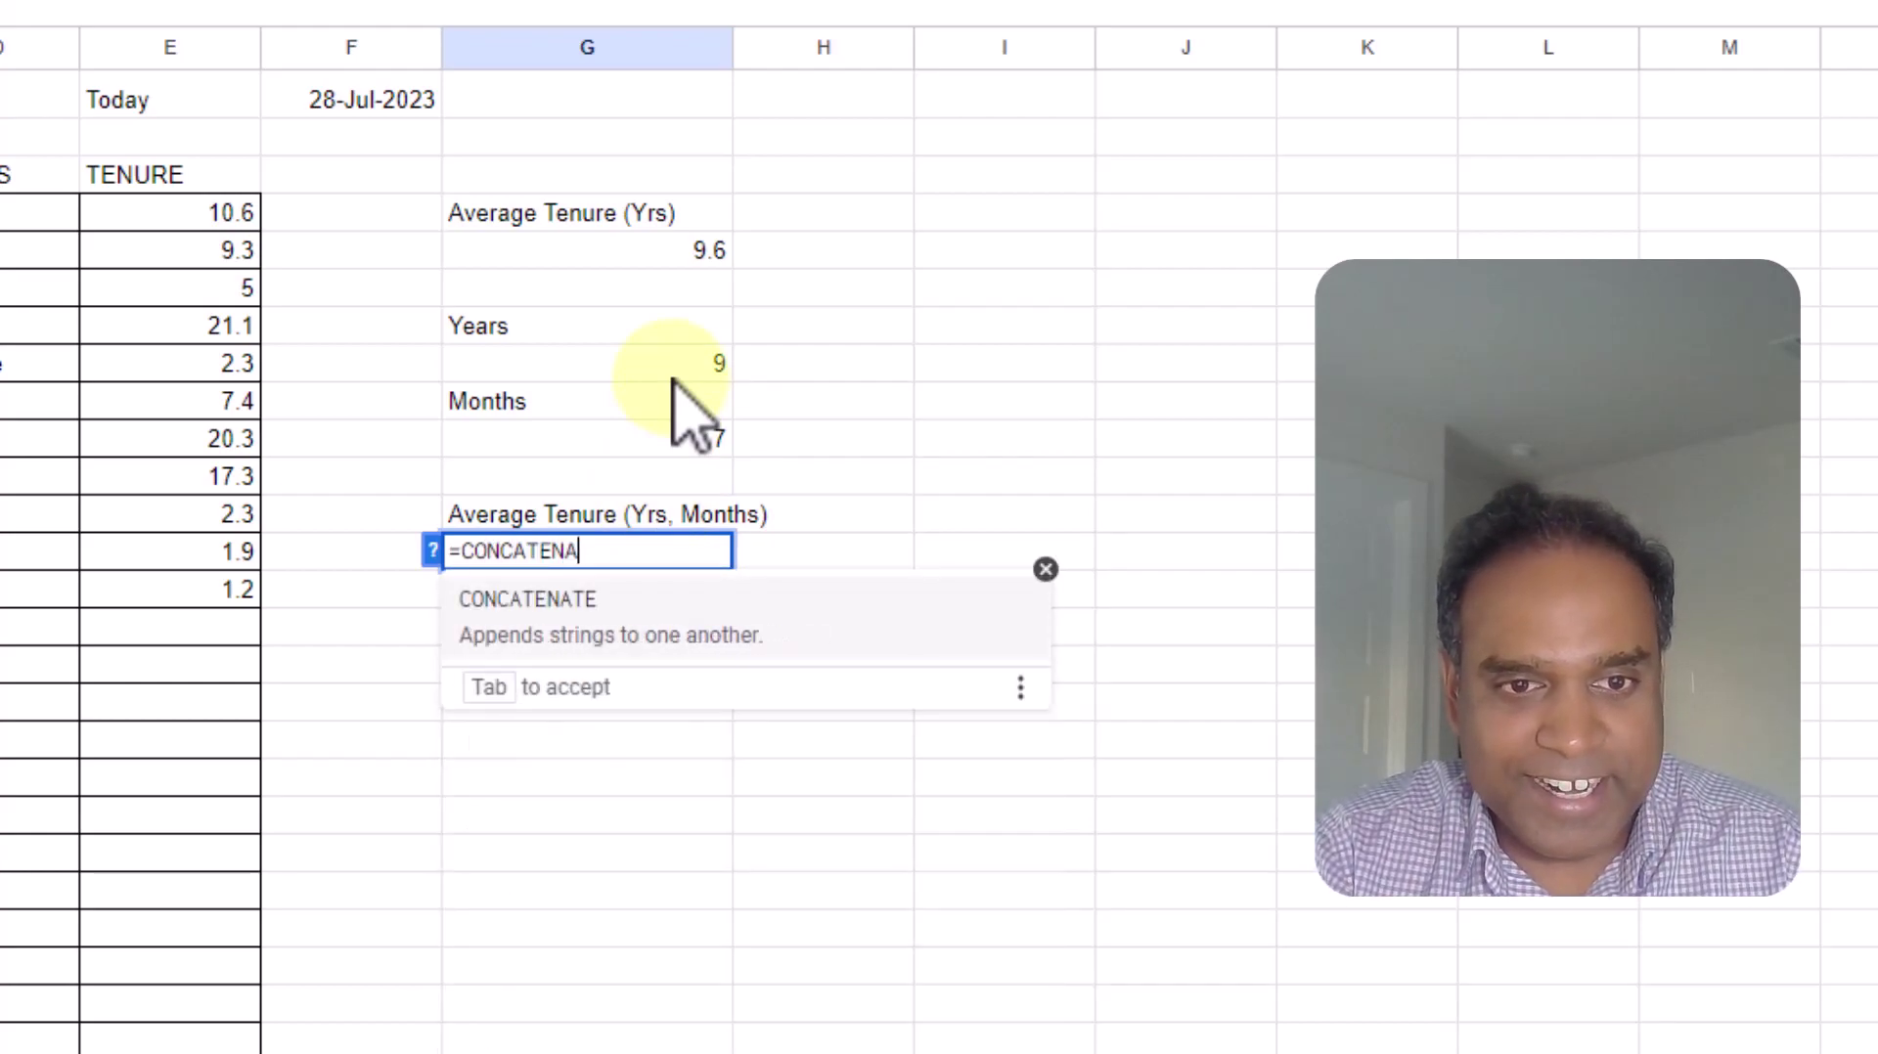
text(TE()
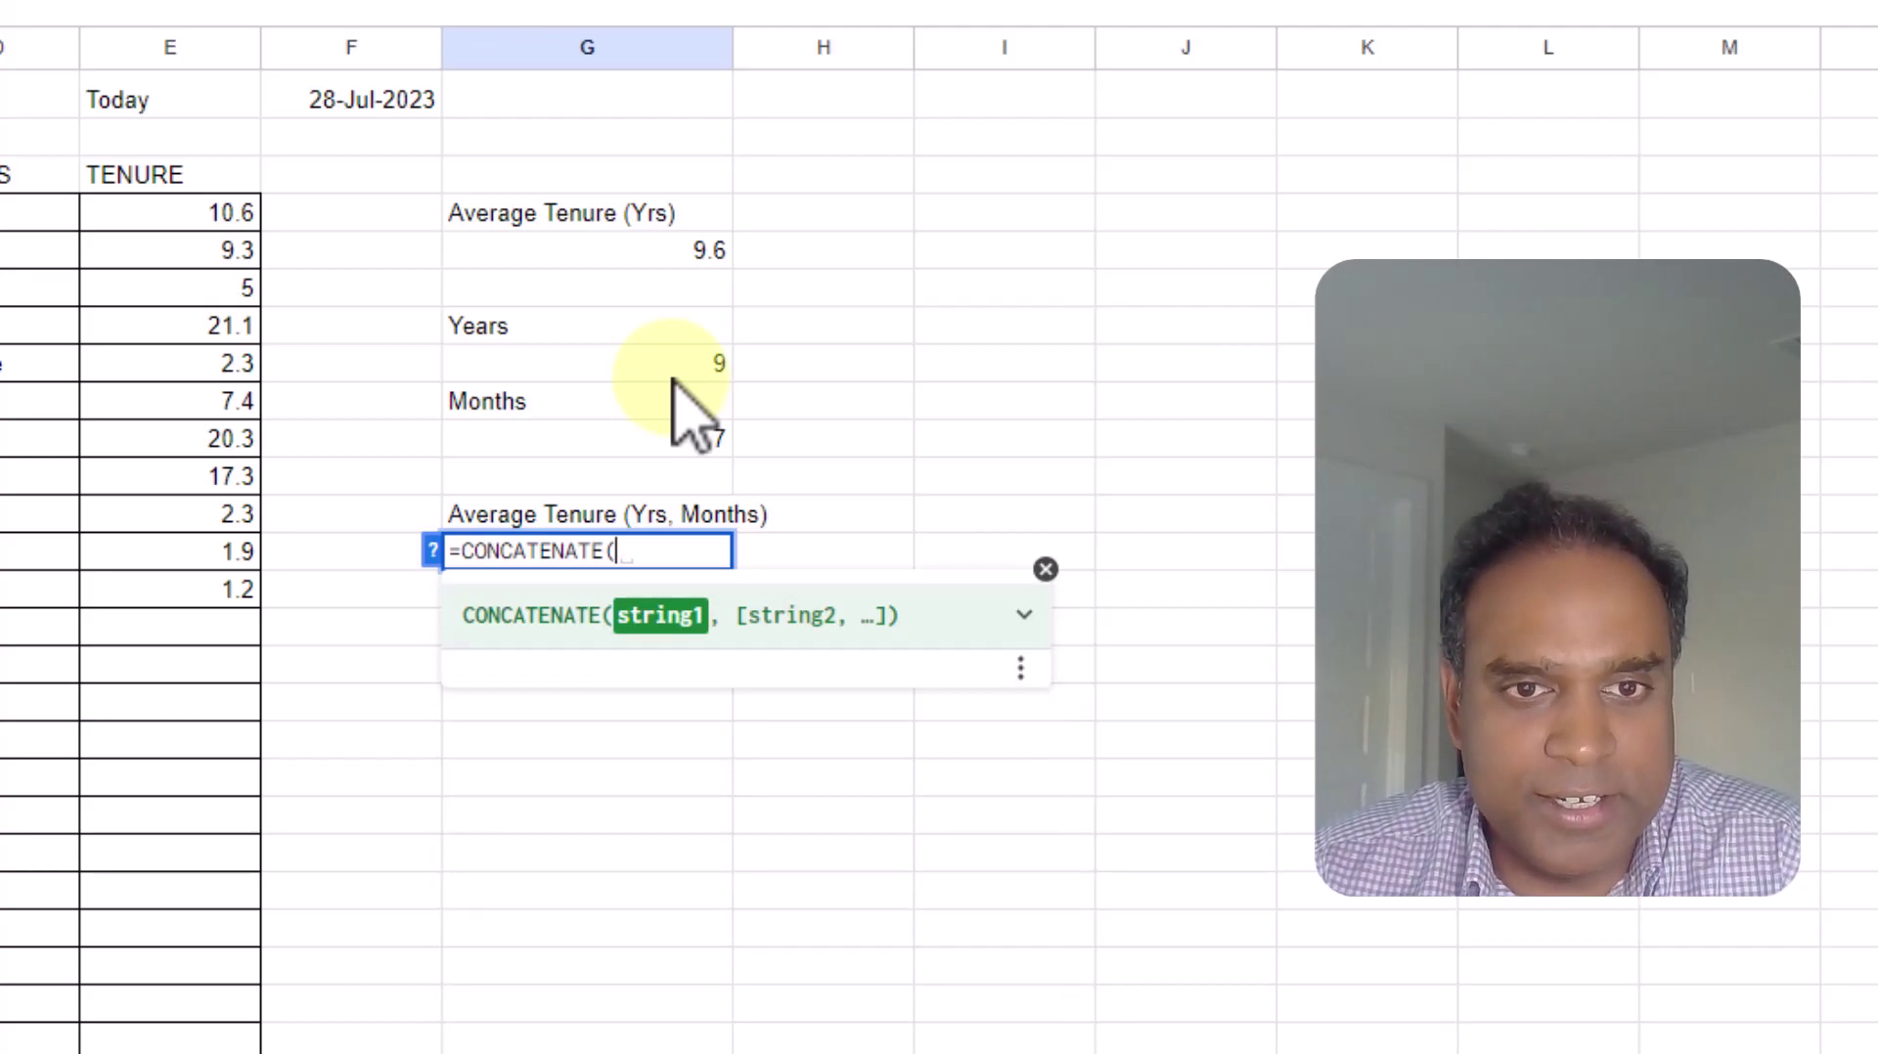
click(696, 368)
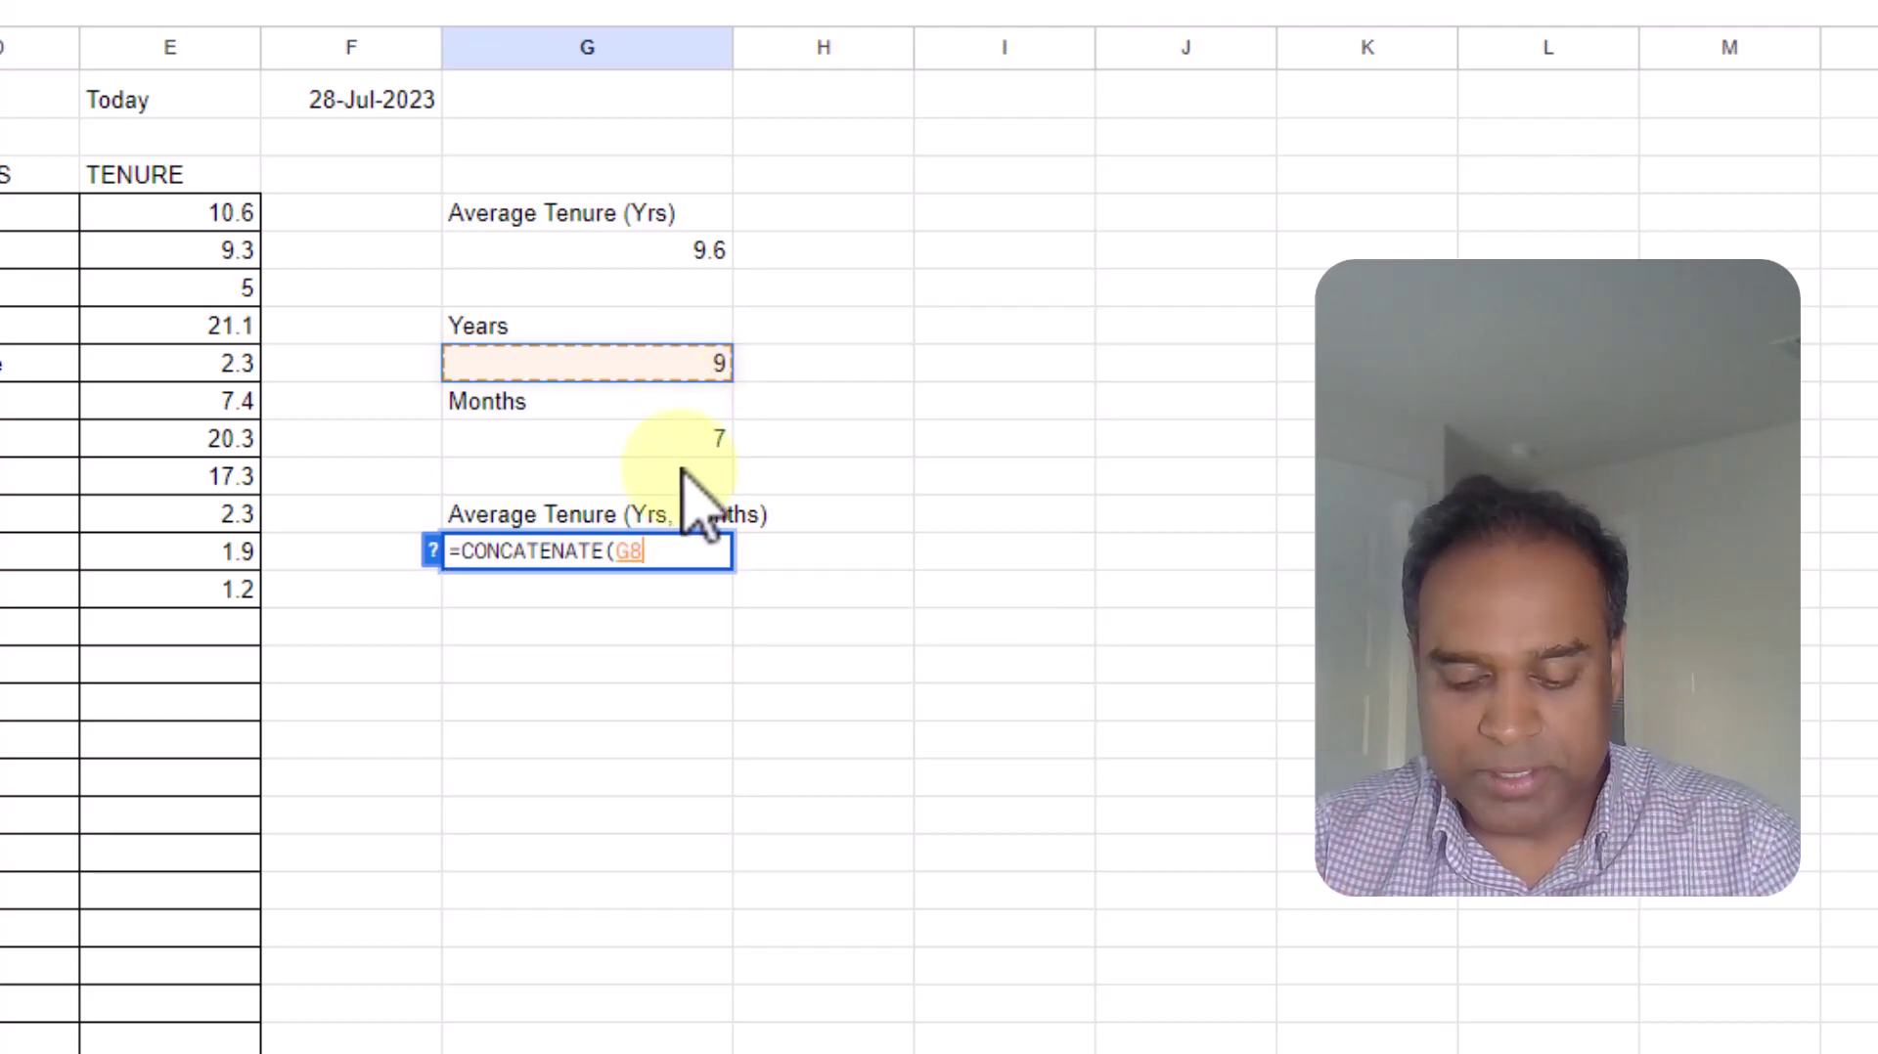
text(,)
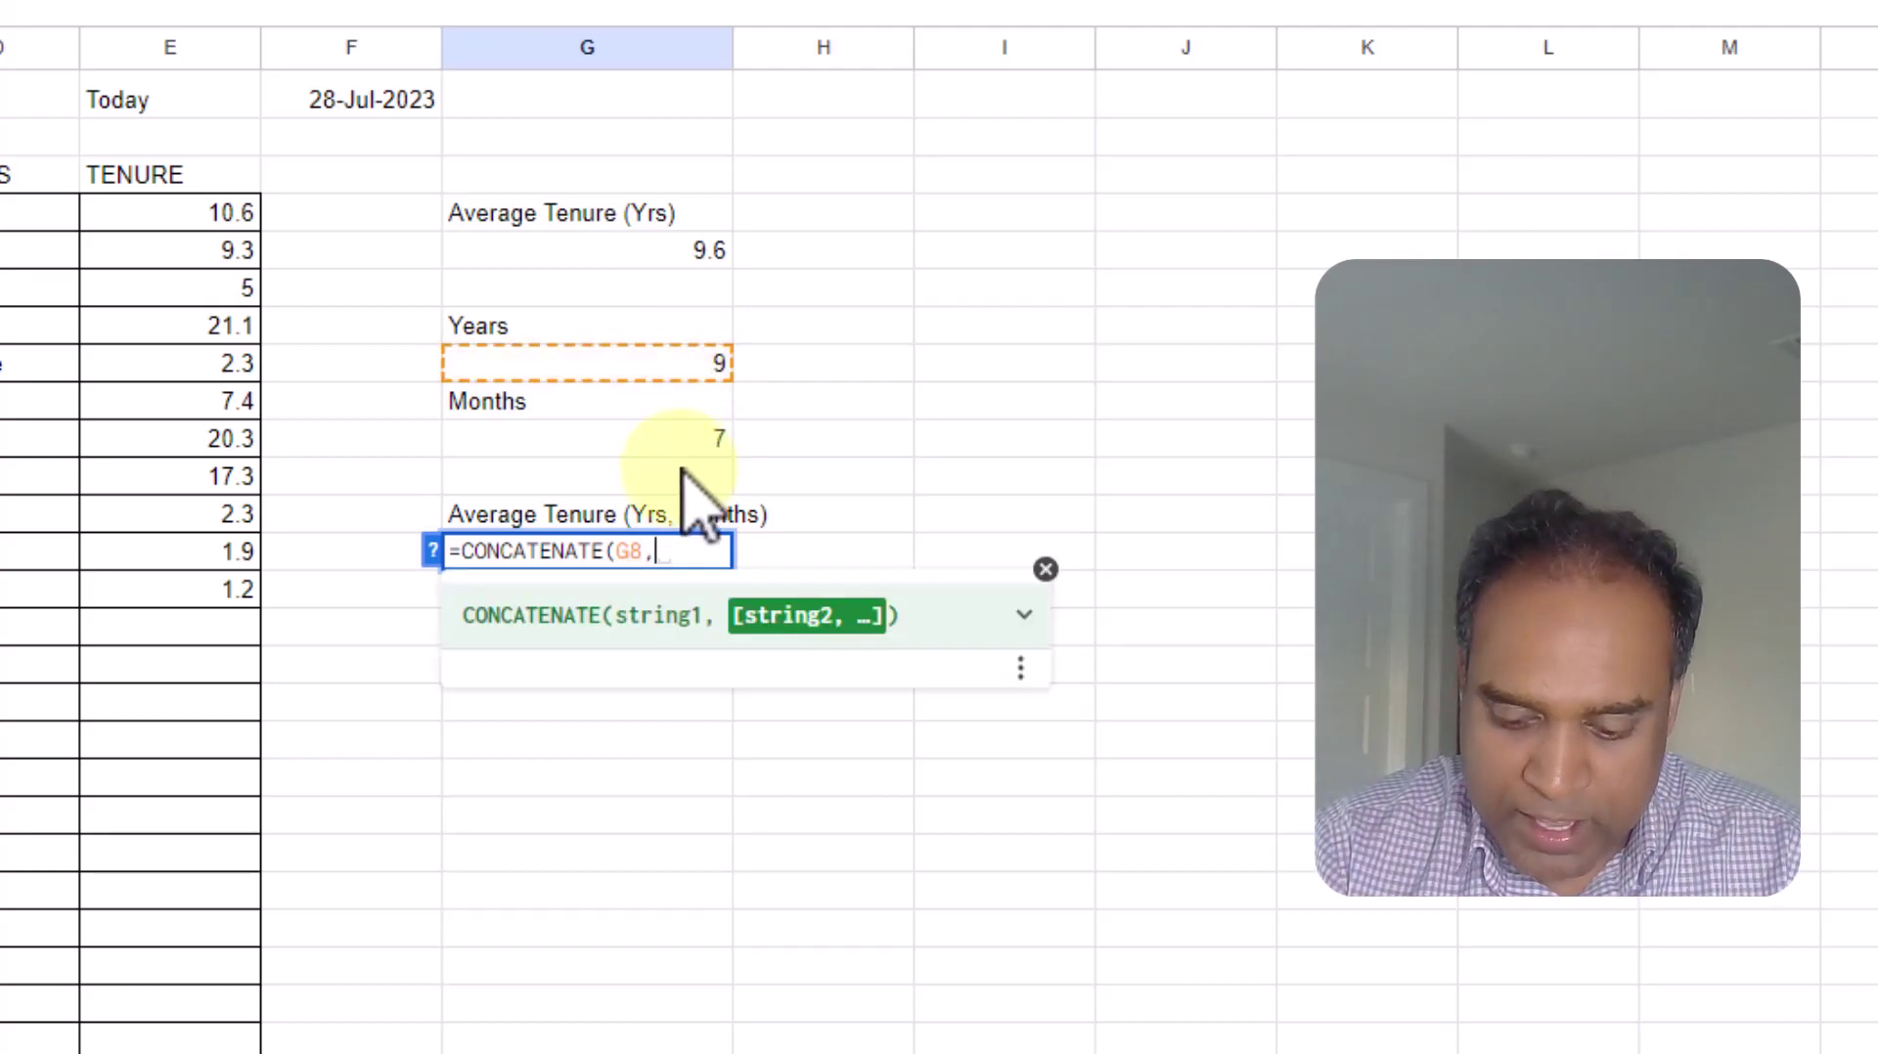
text( ")
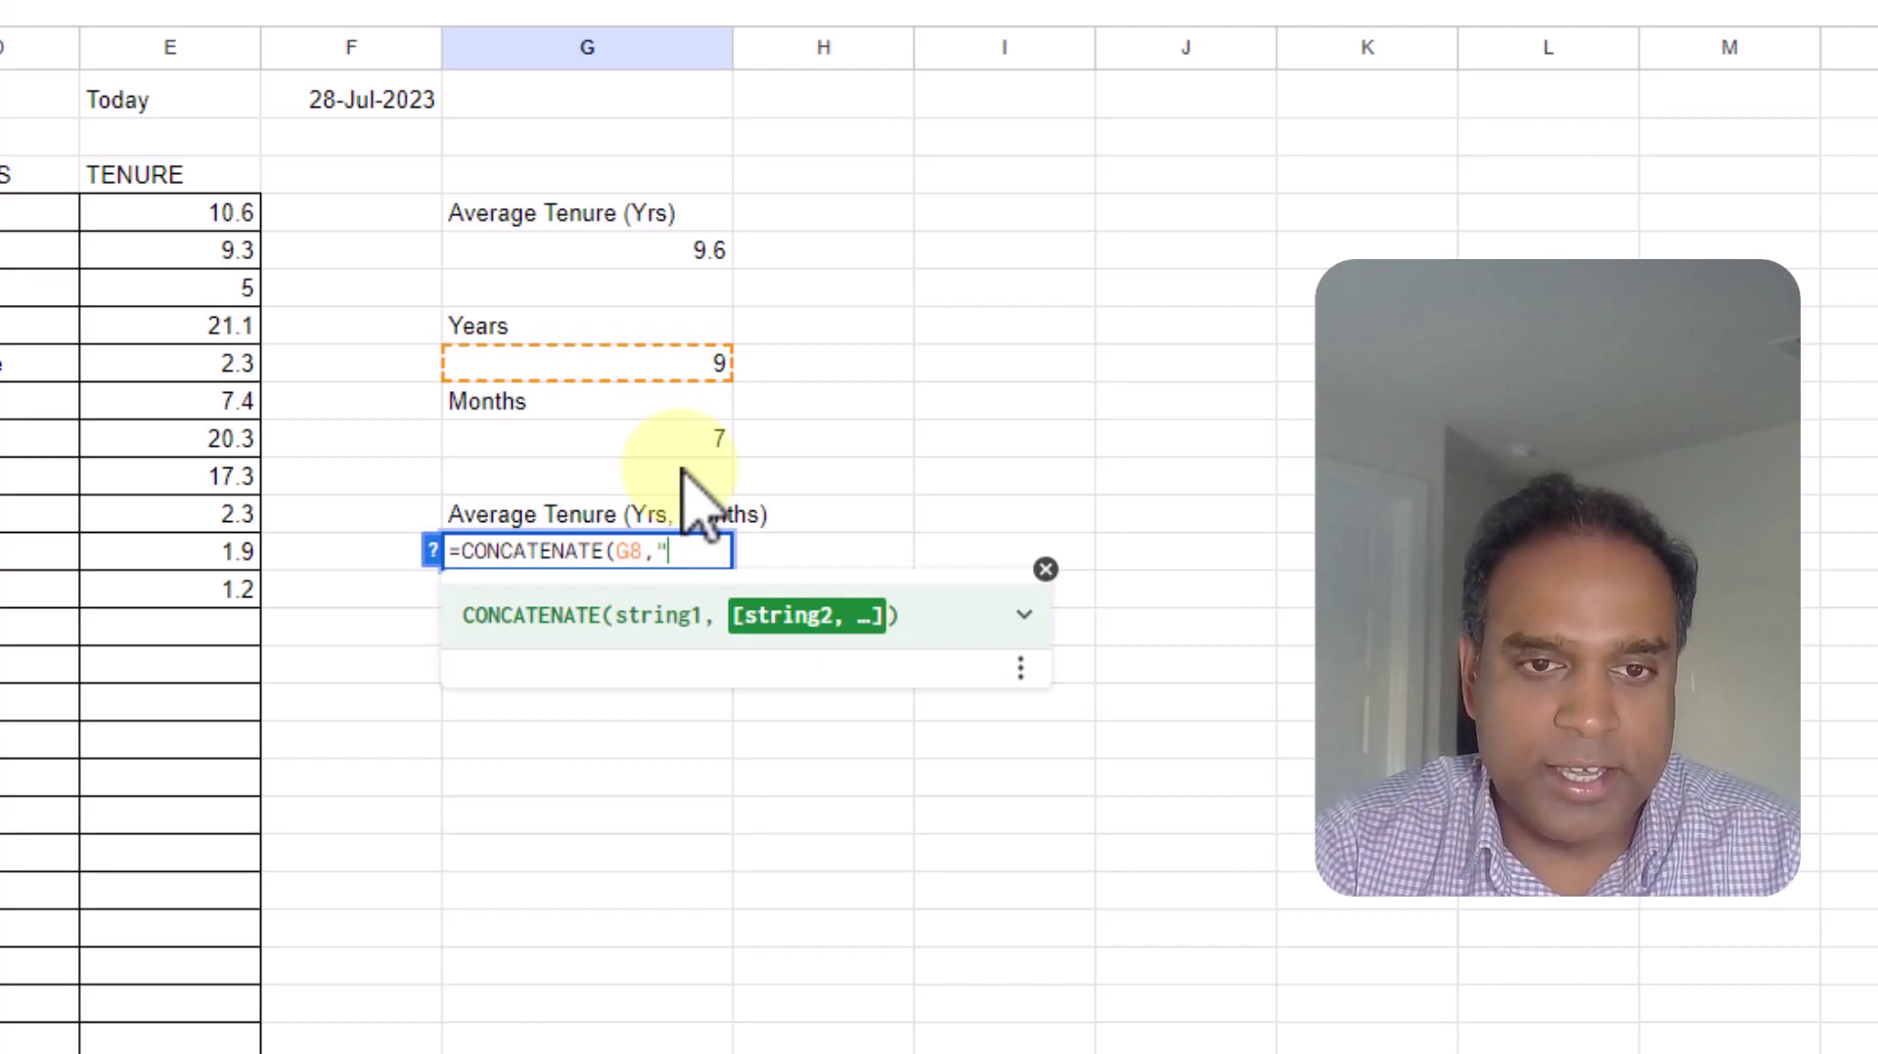
text( Years )
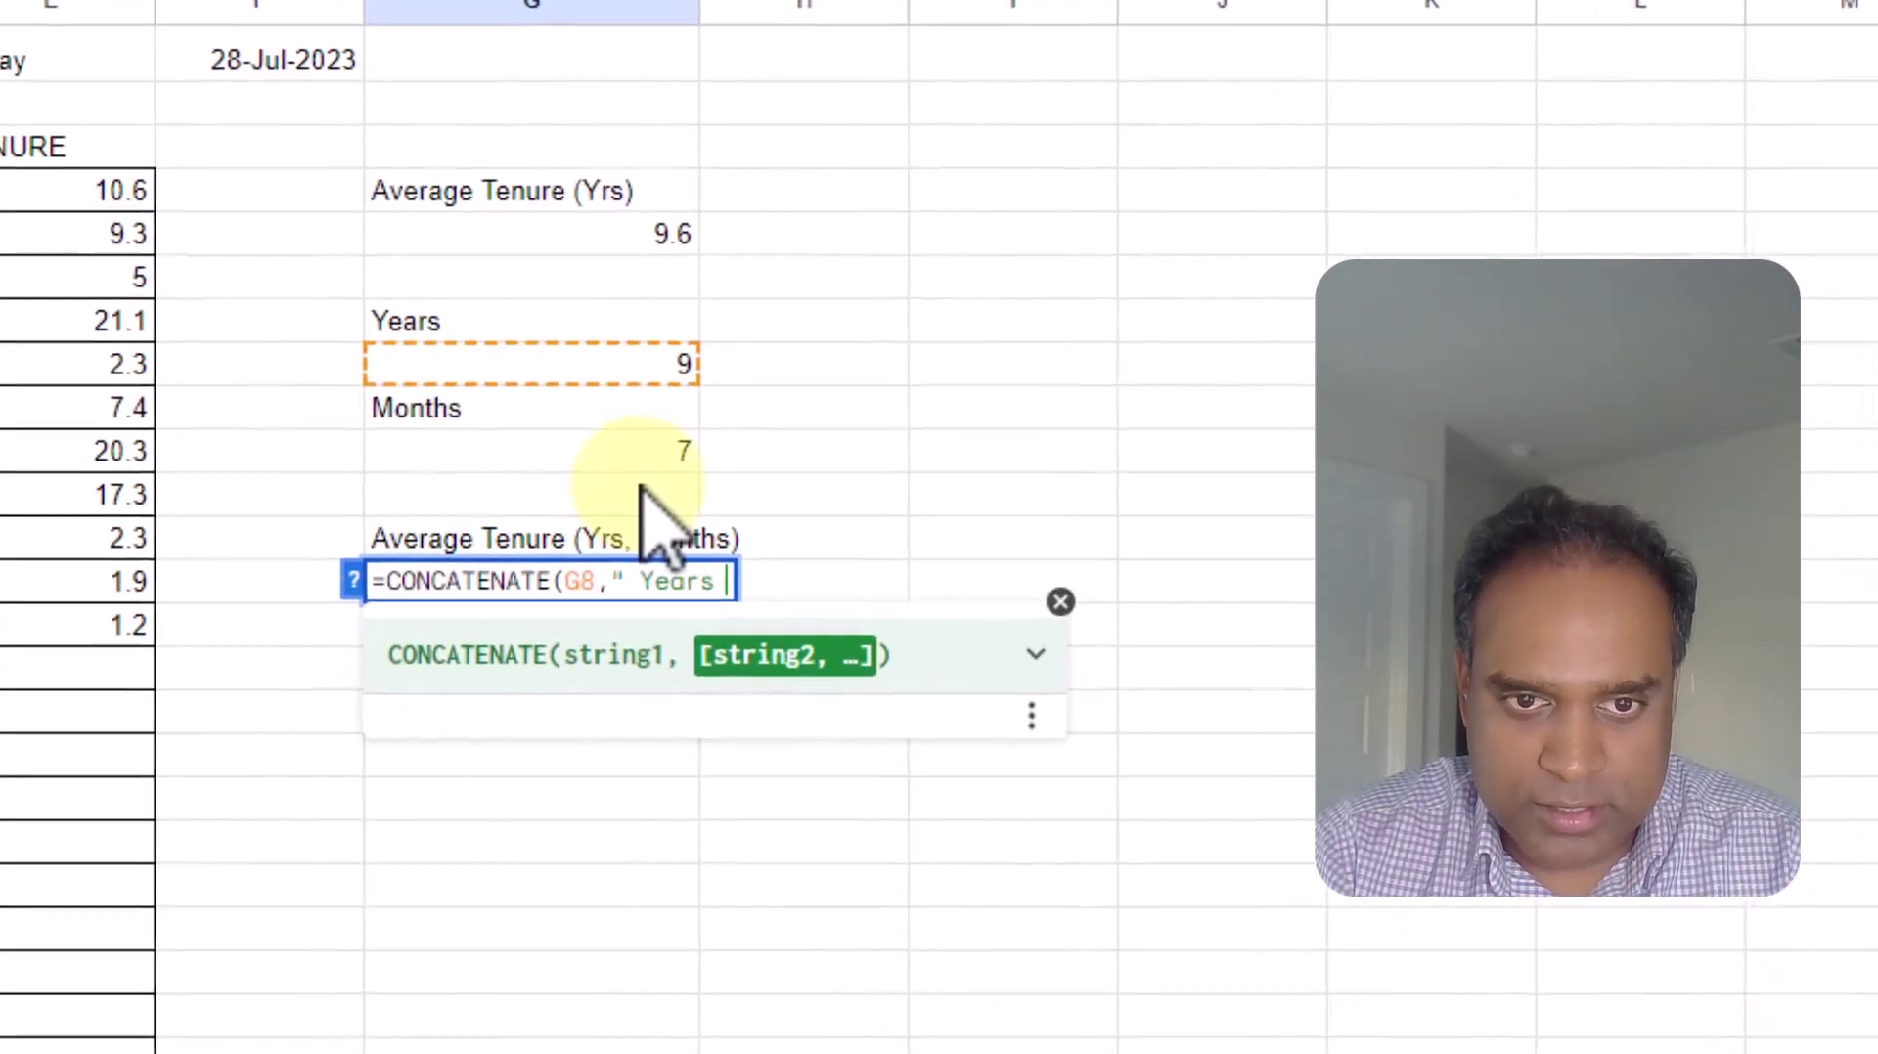
text(",)
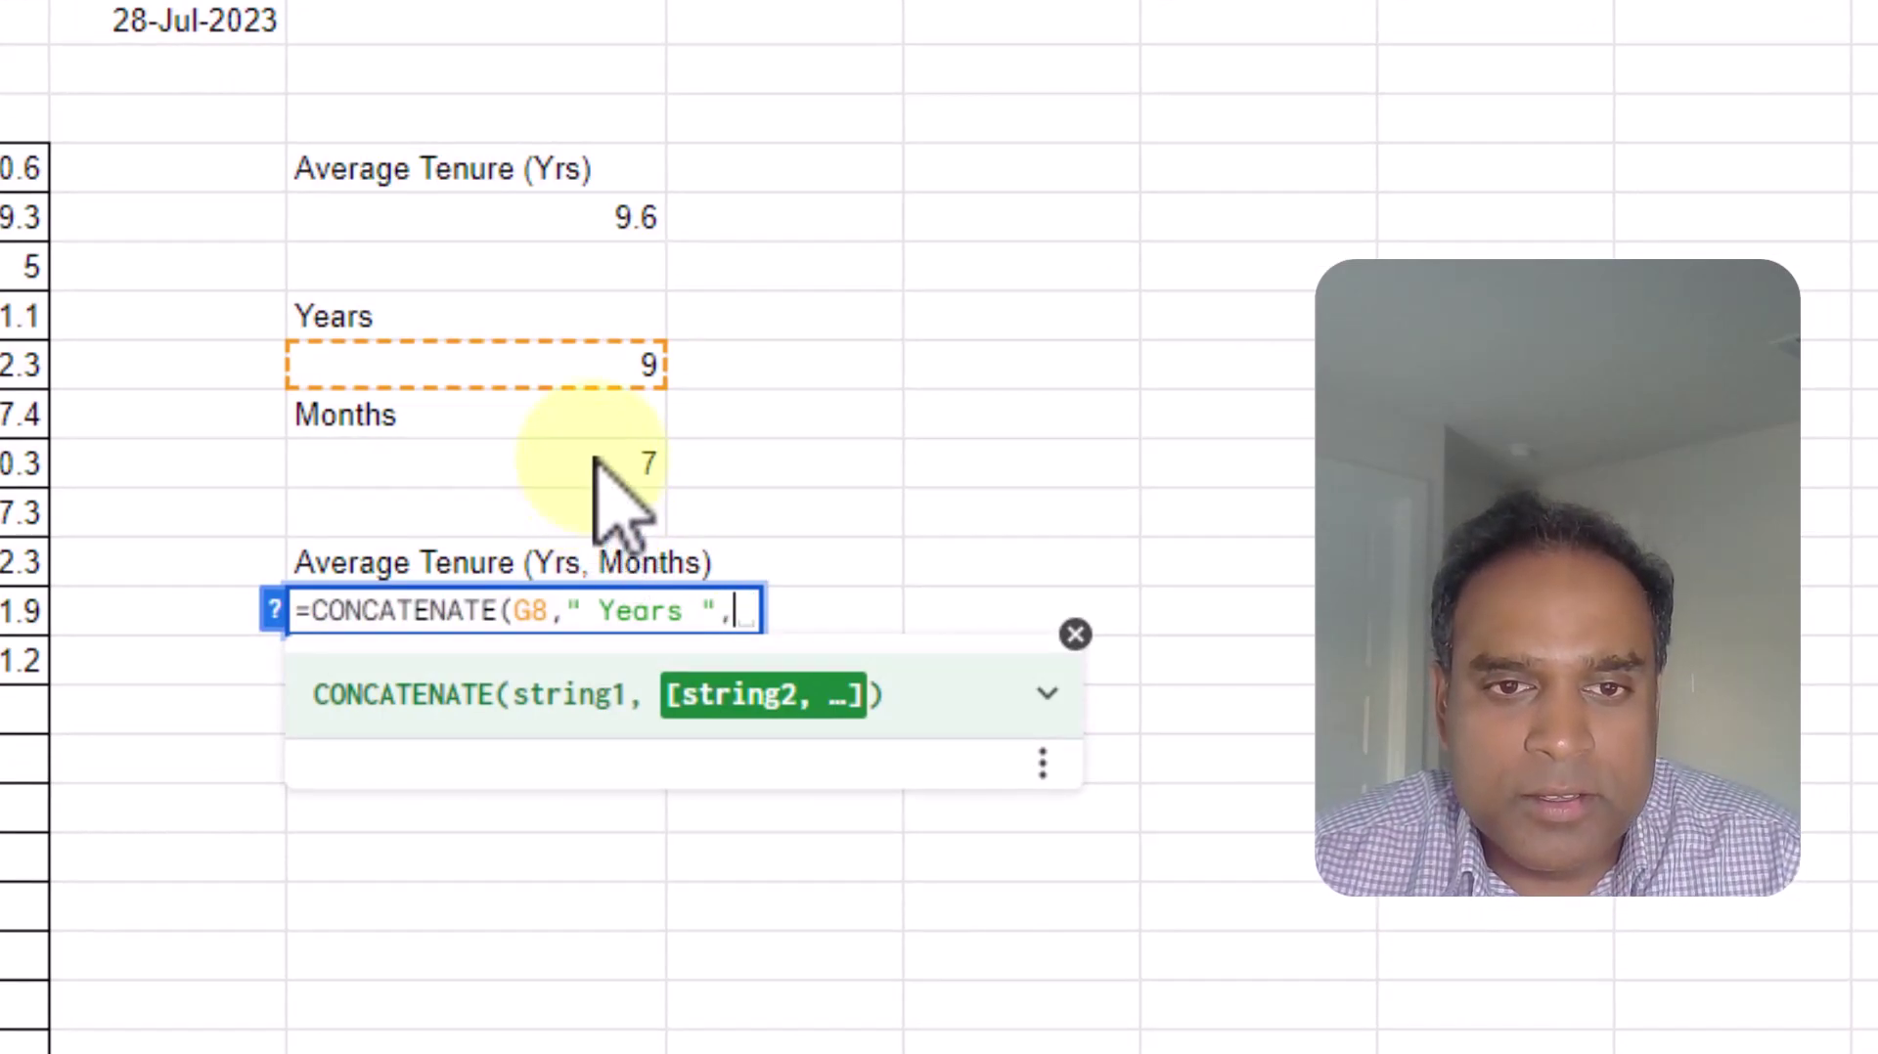
click(595, 457)
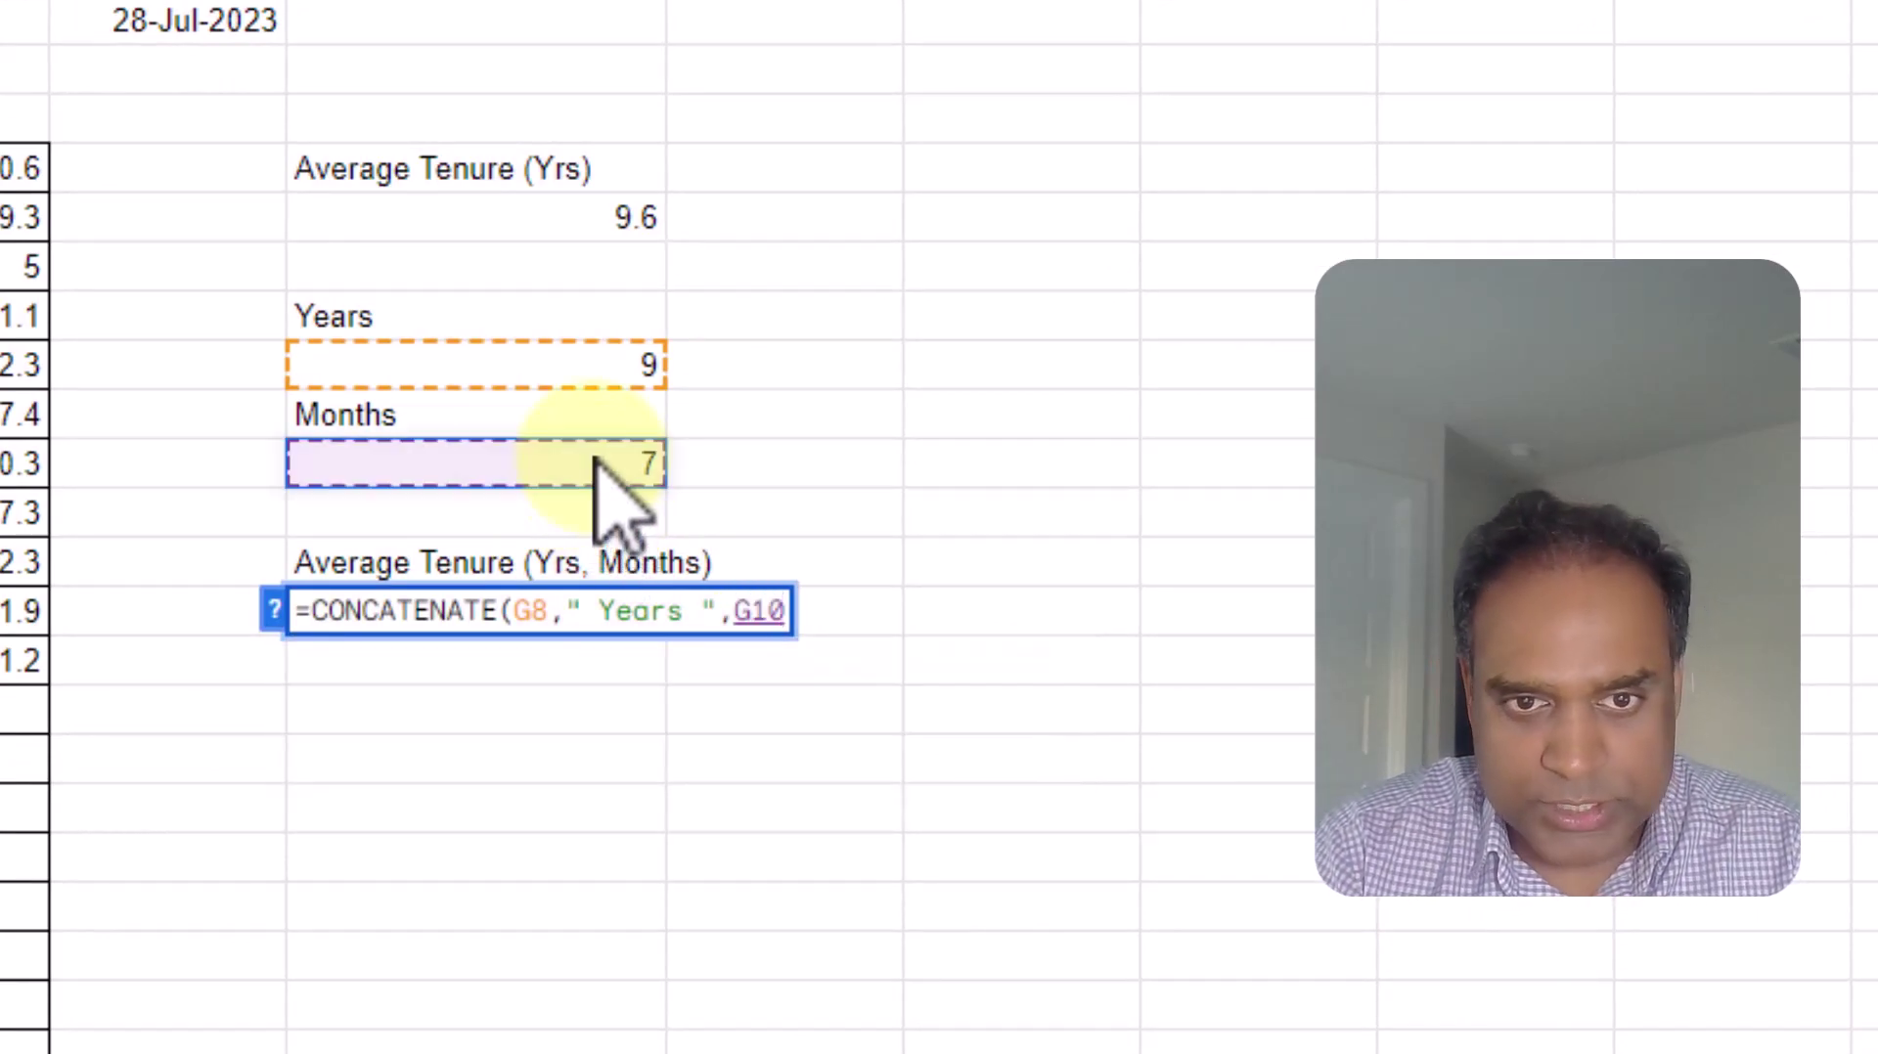
text(,)
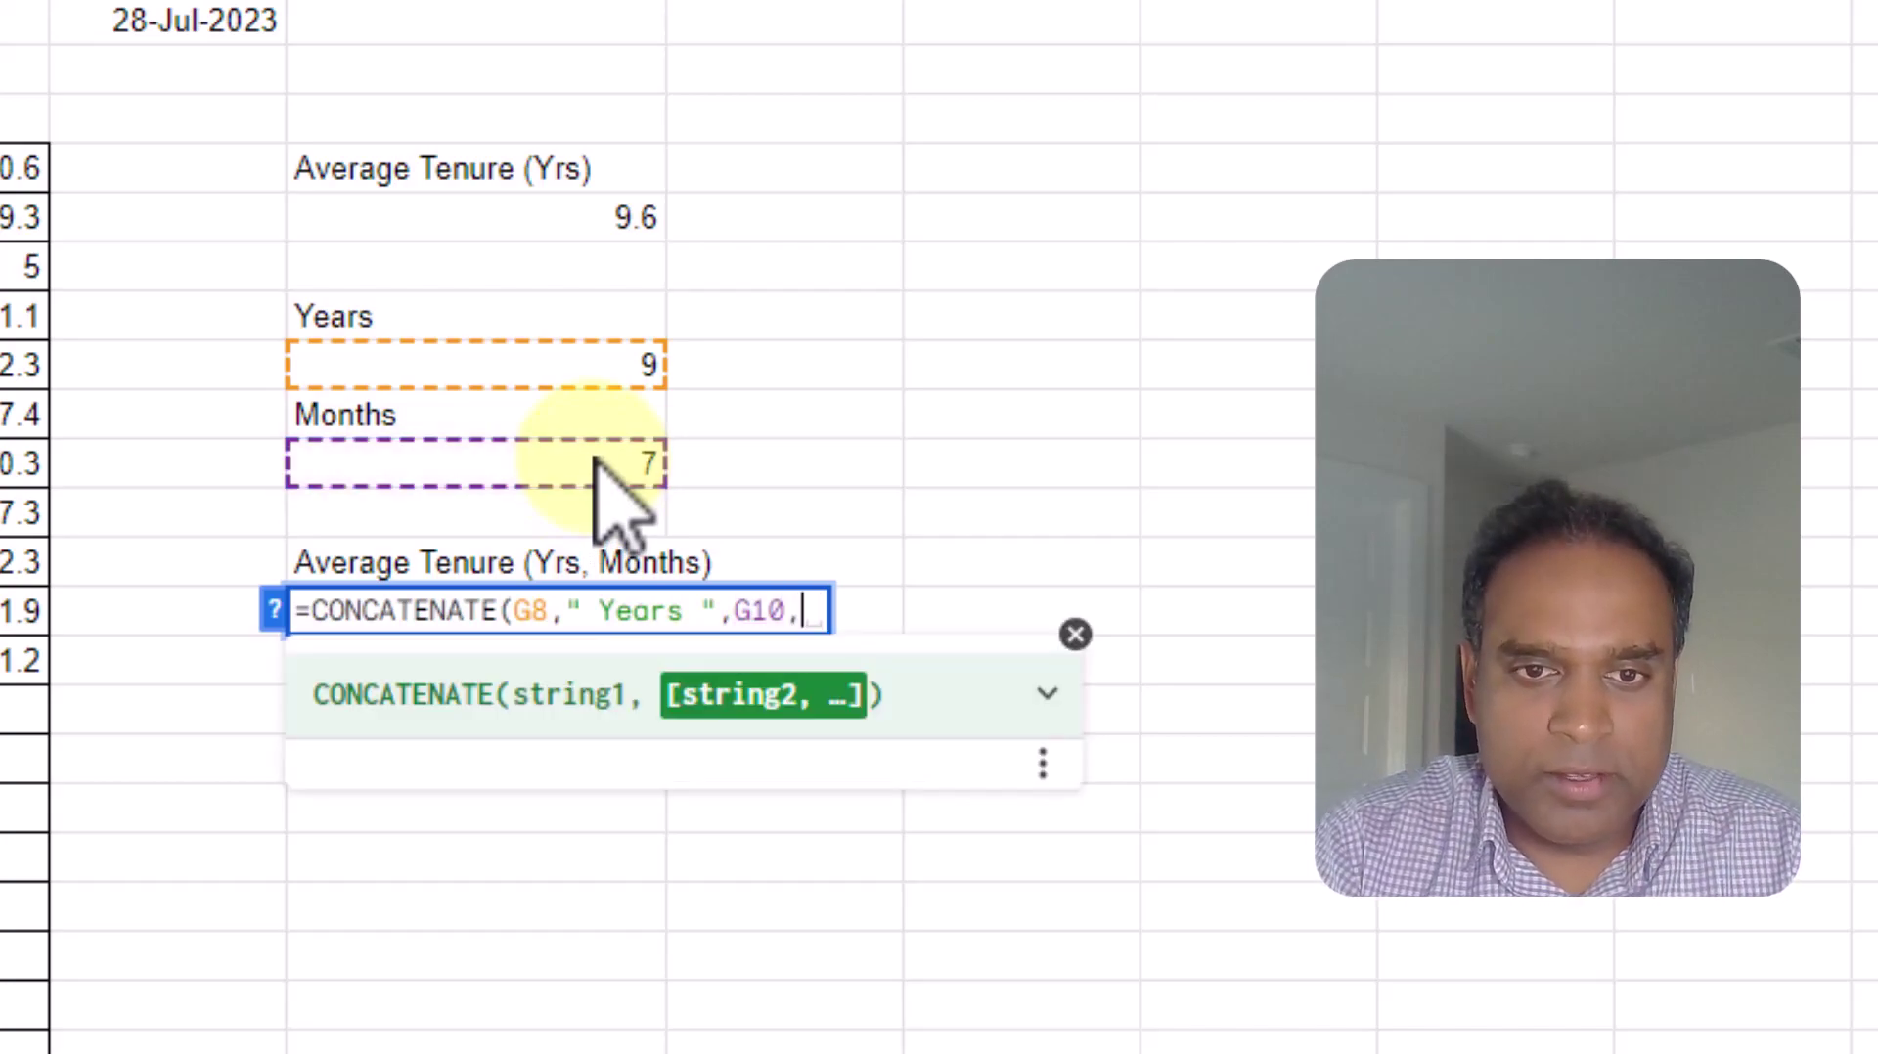
text( ")
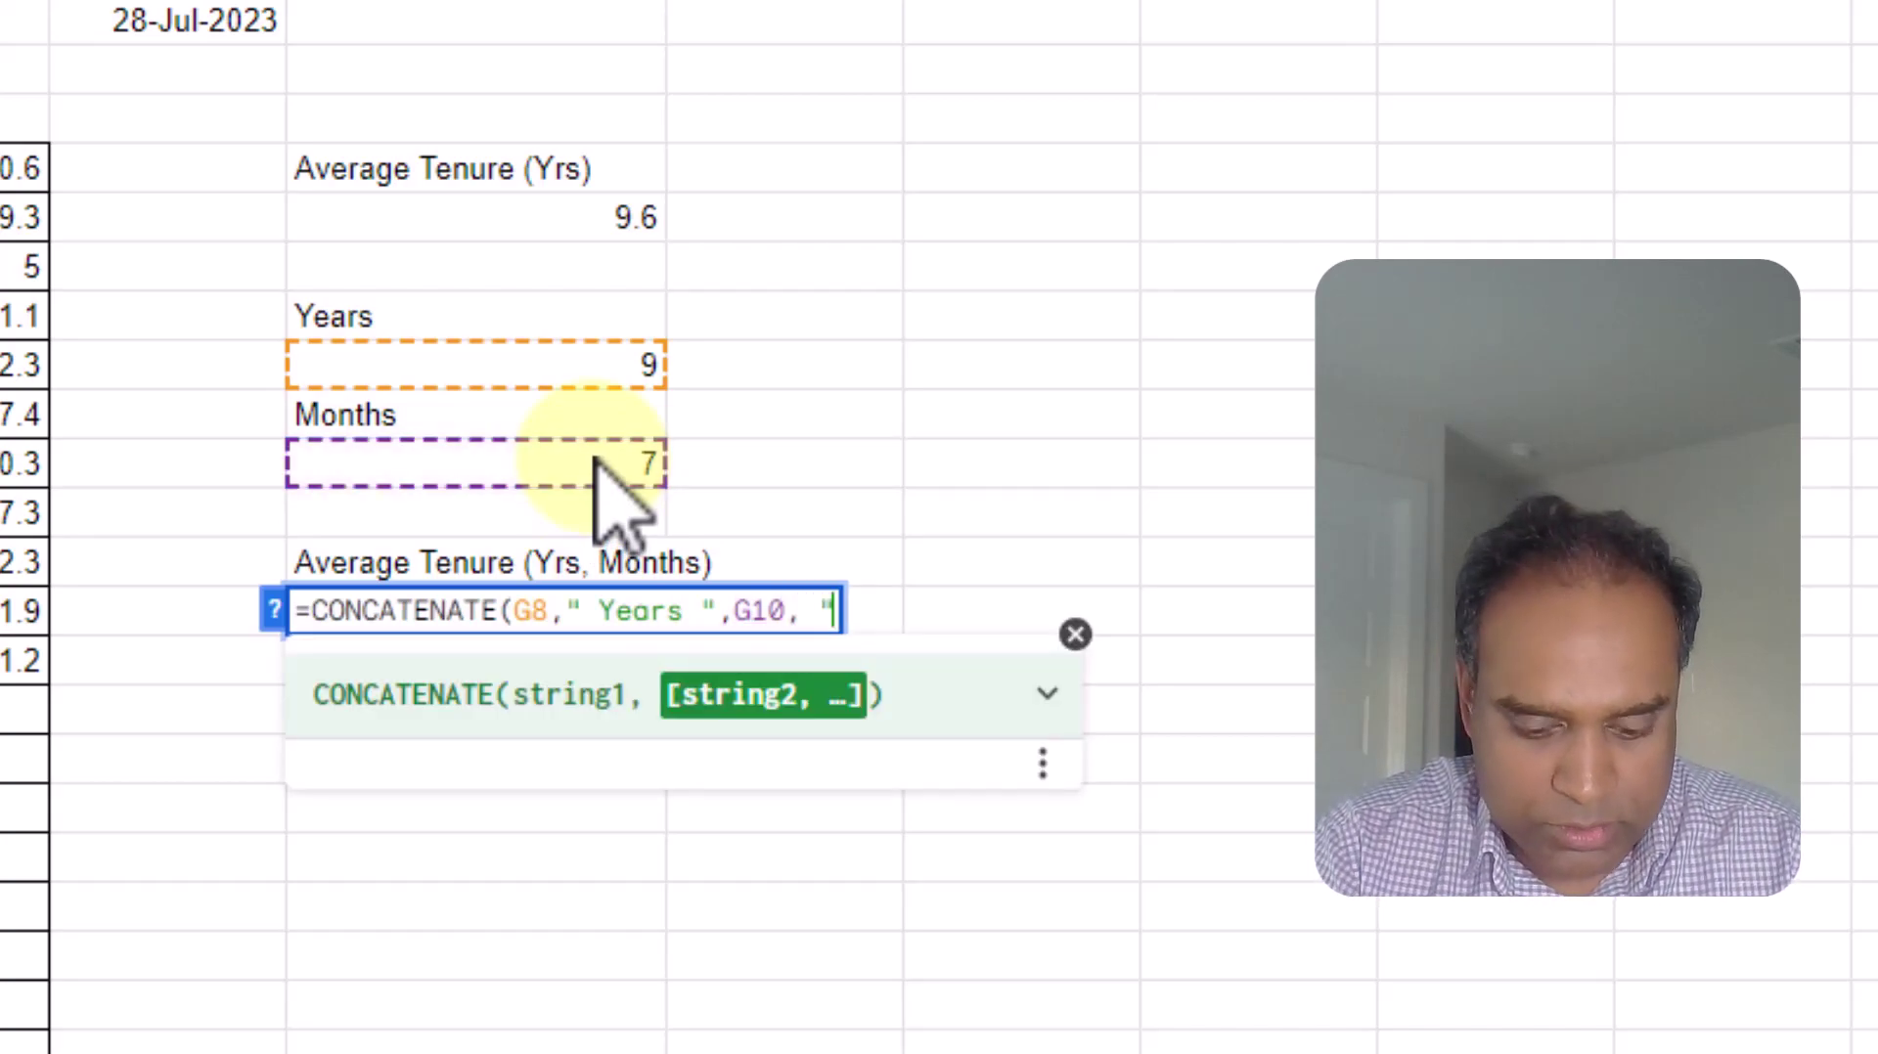
text( m)
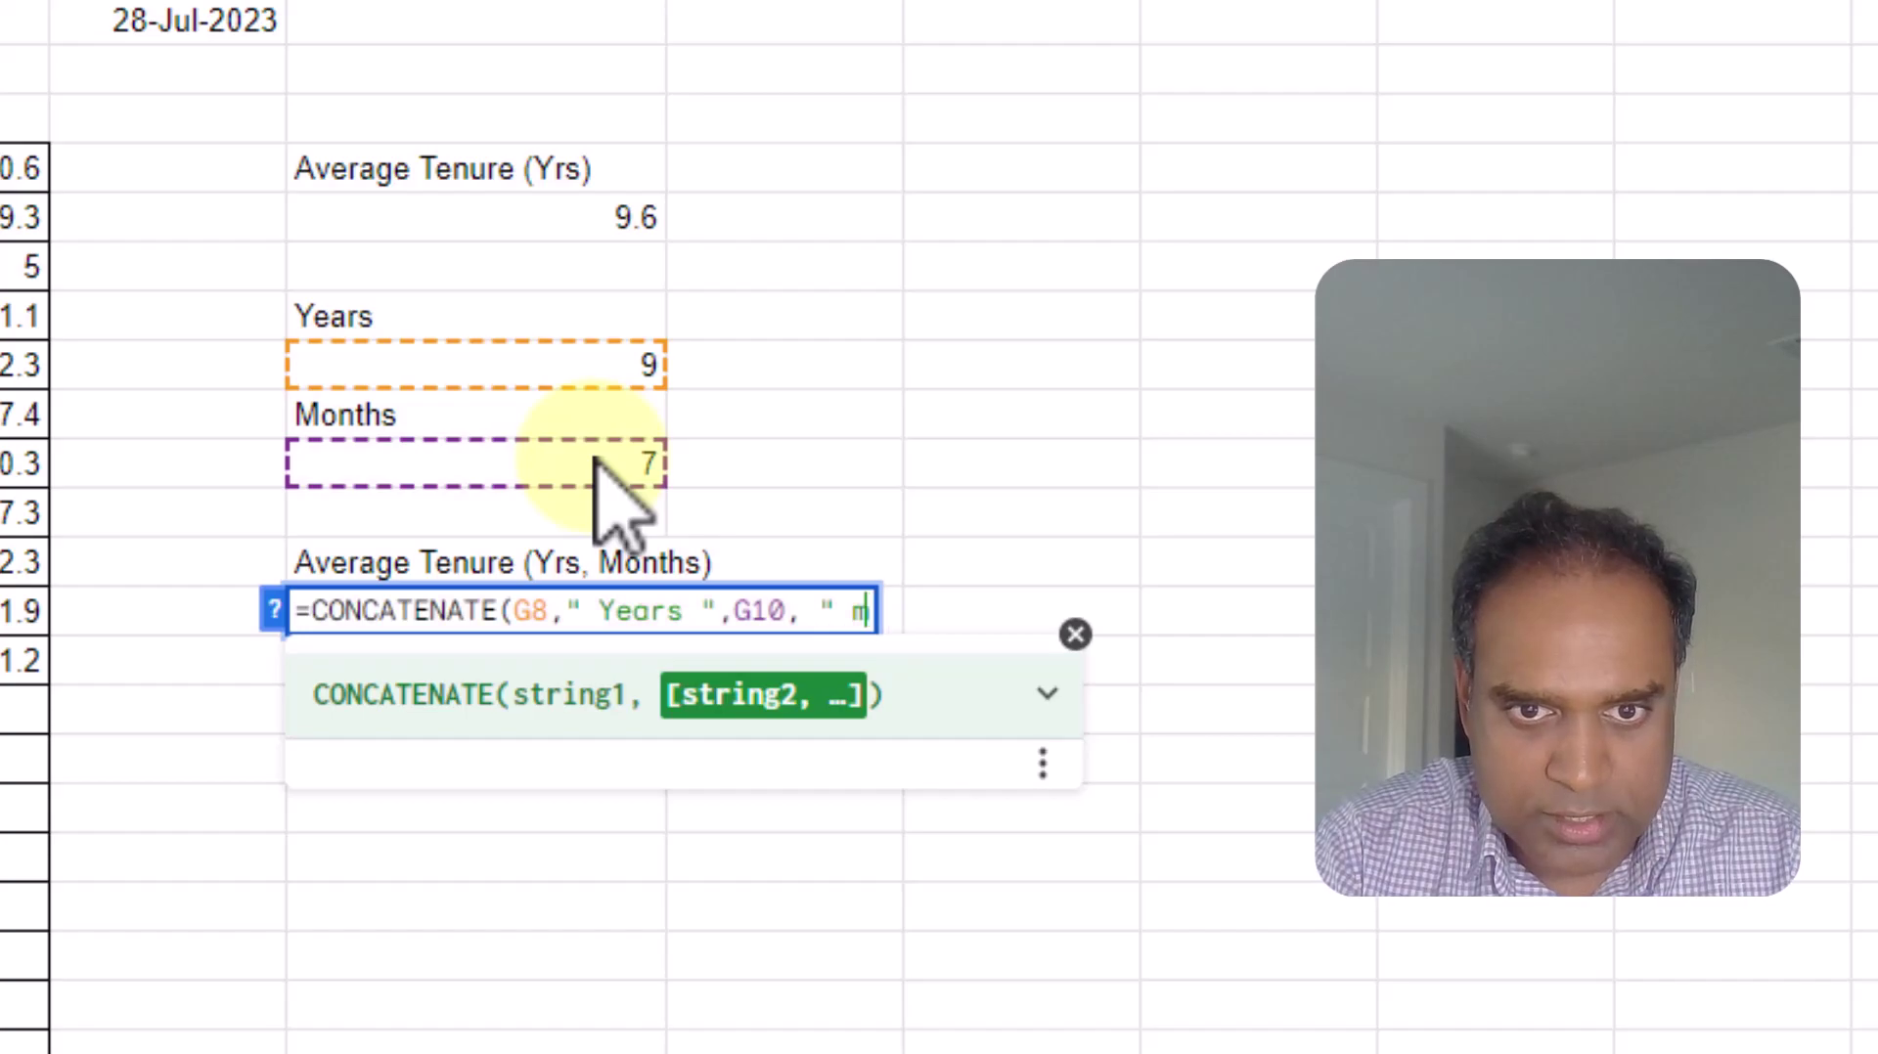
text(onths")
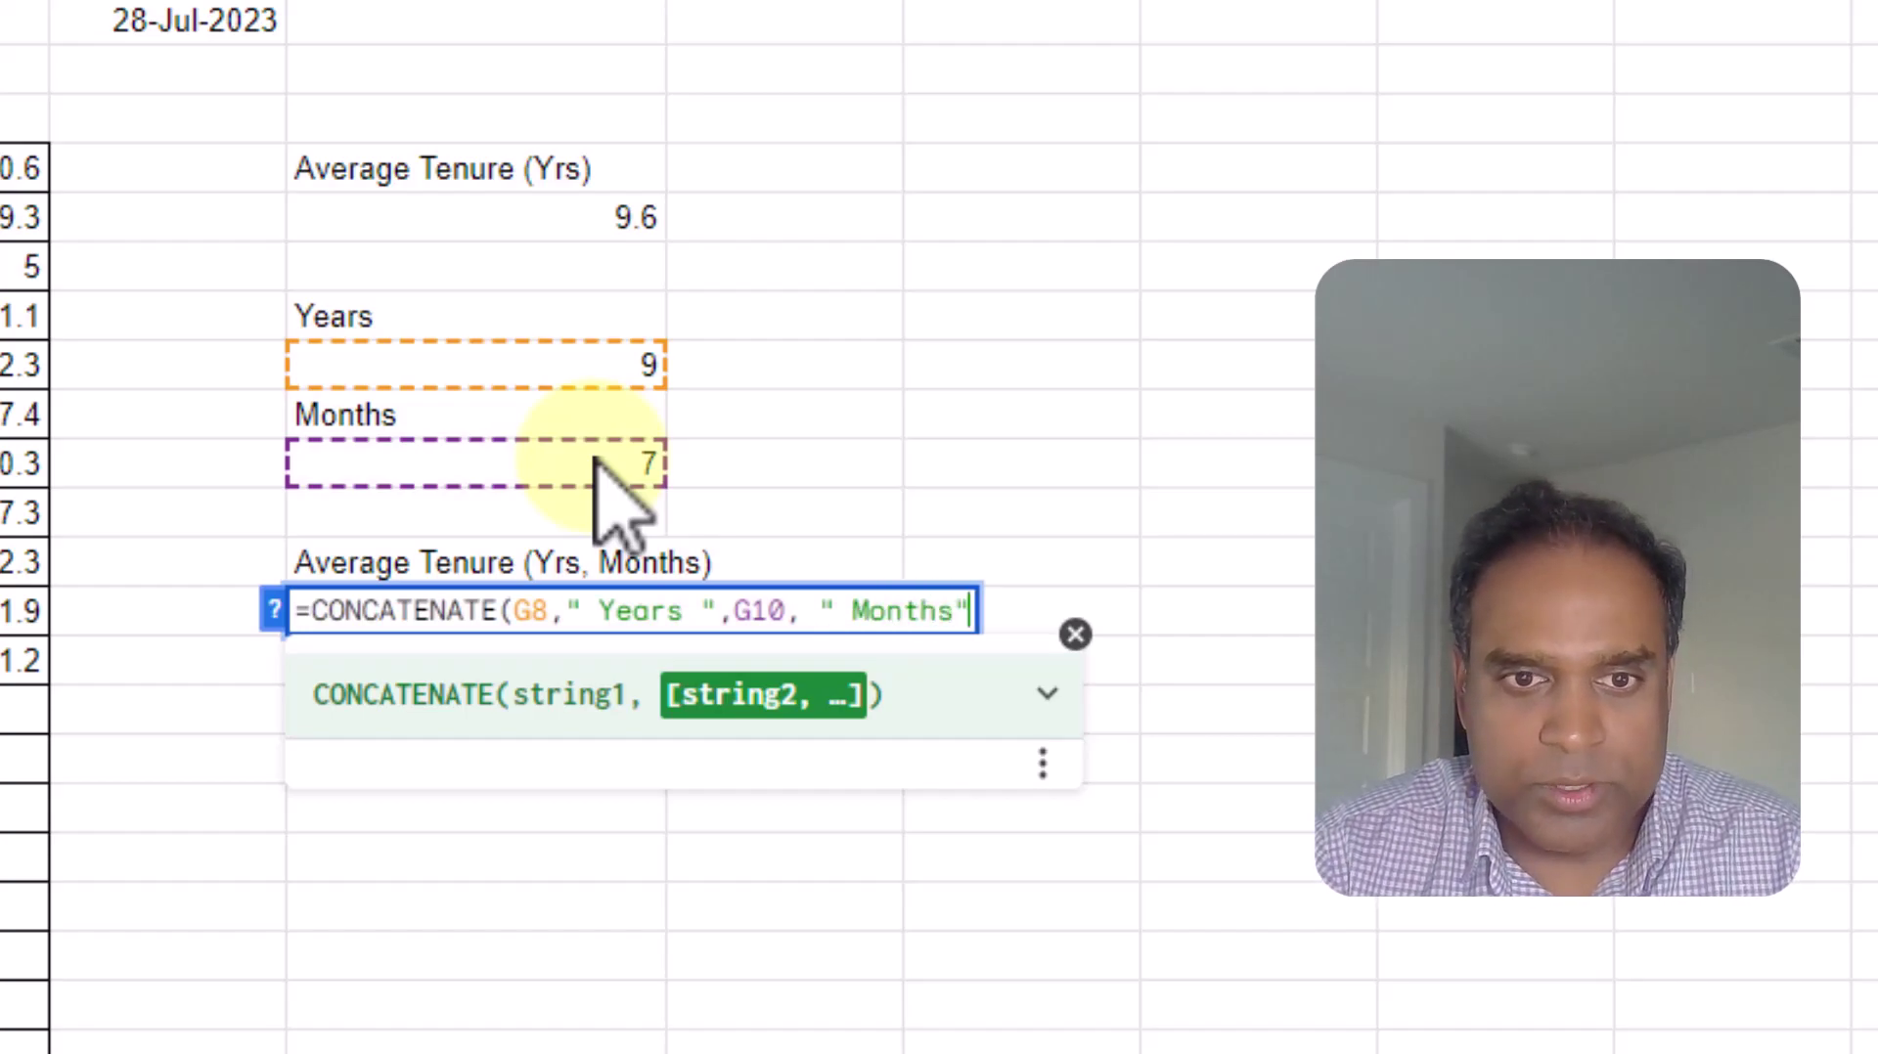
key(Return)
Change ' Years ' to ' Years and ' in the CONCATENATE formula, fixing the spacing after 'and'
click(549, 614)
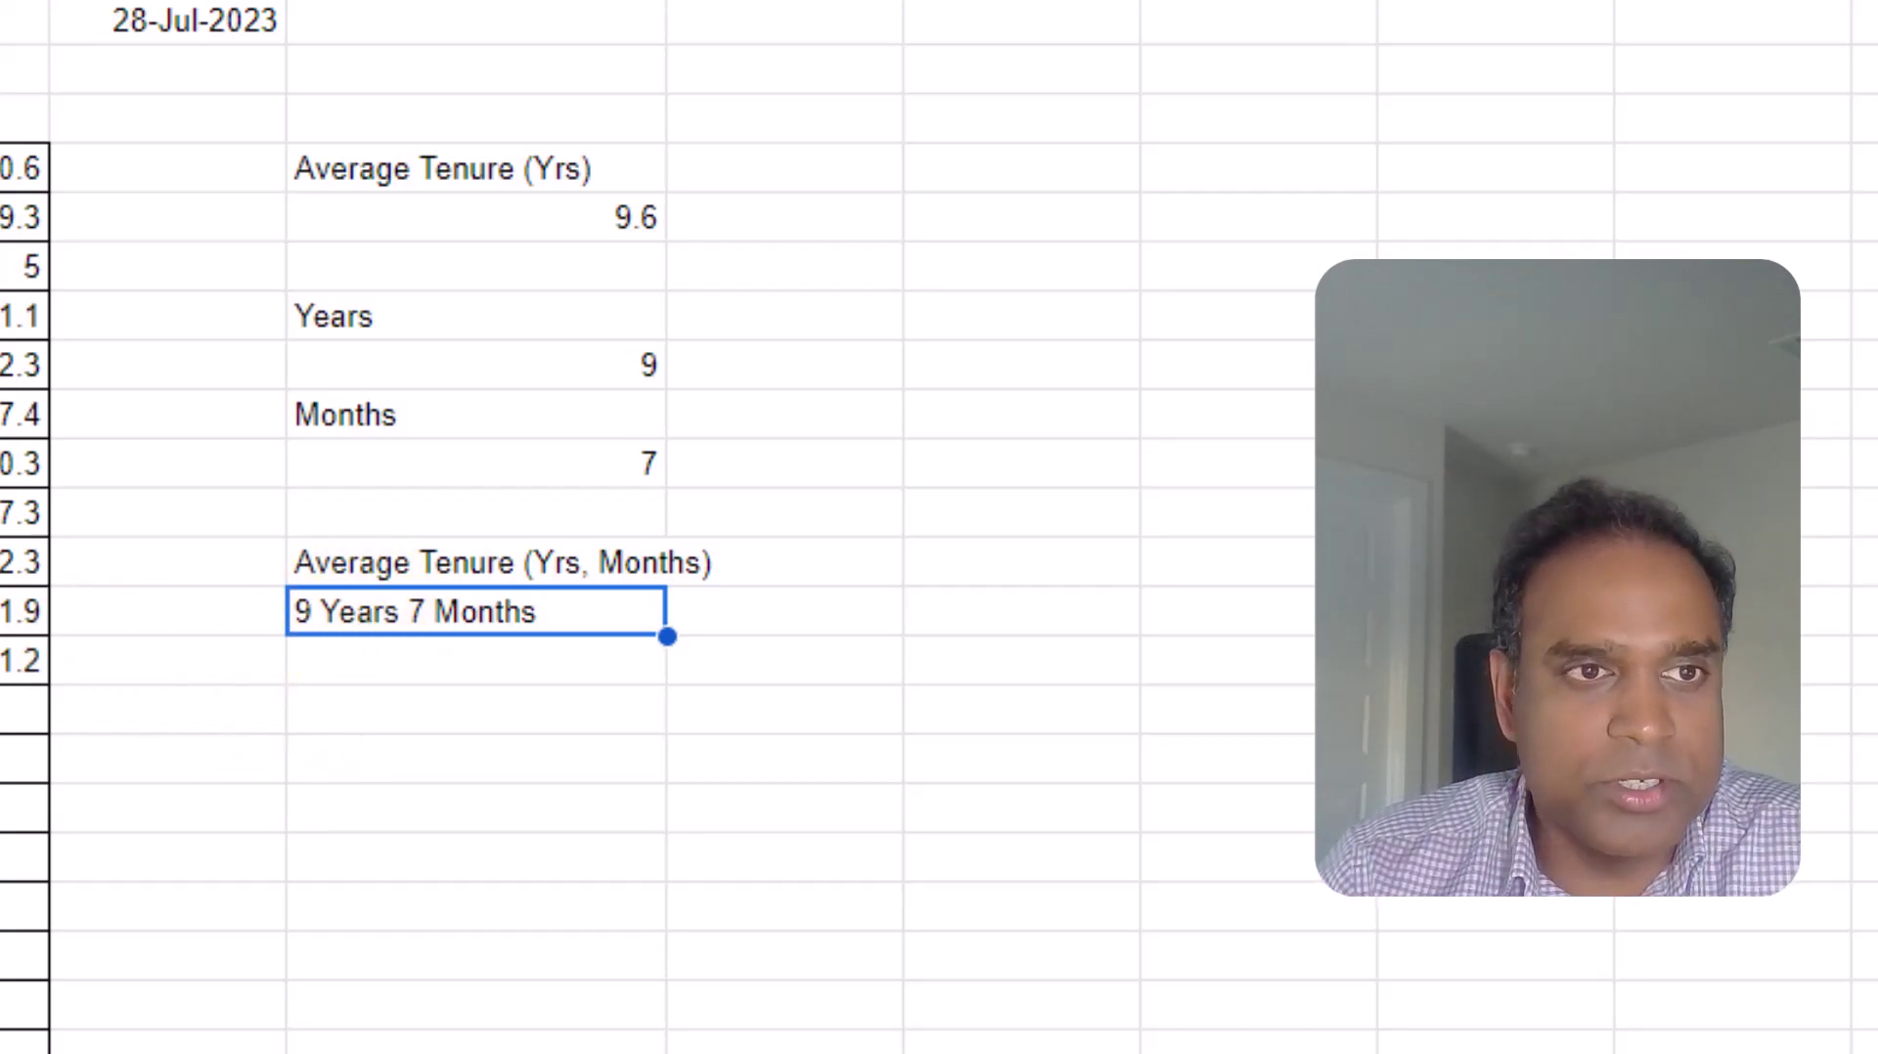
key(F2)
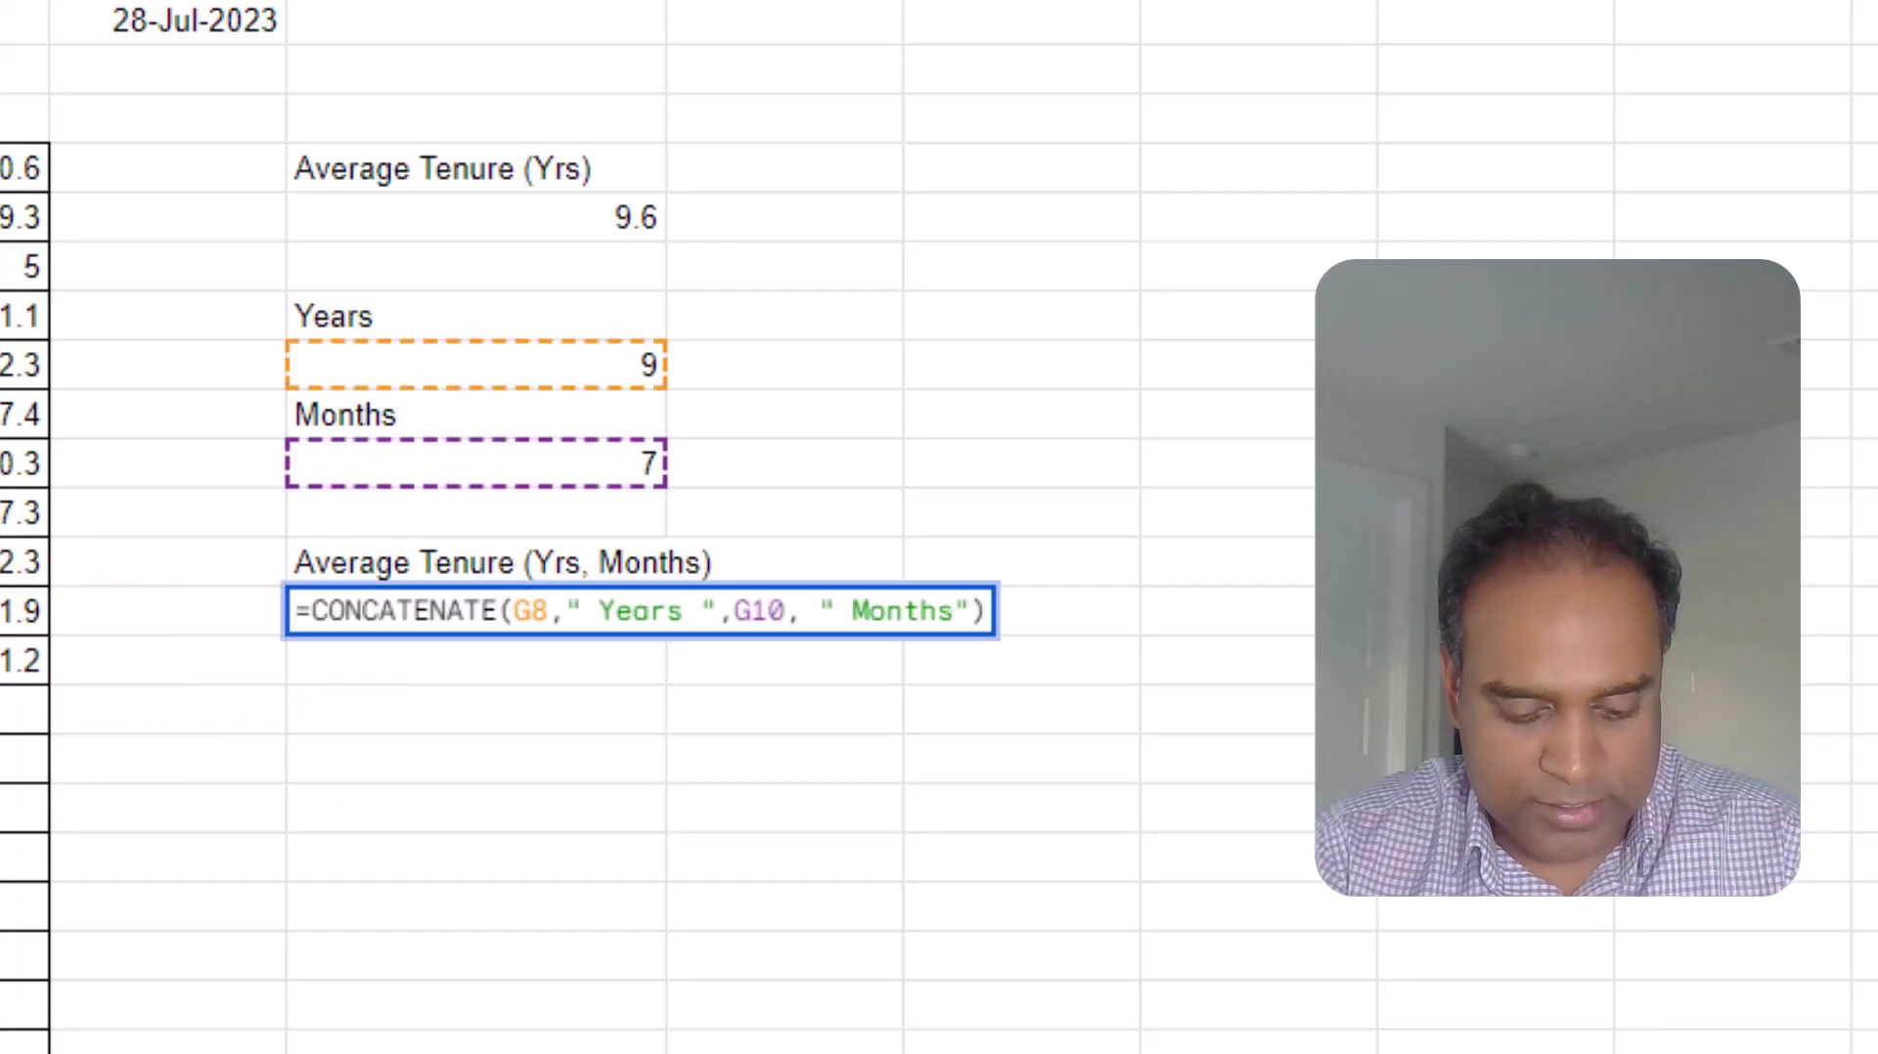
text(&)
key(BackSpace)
text(and)
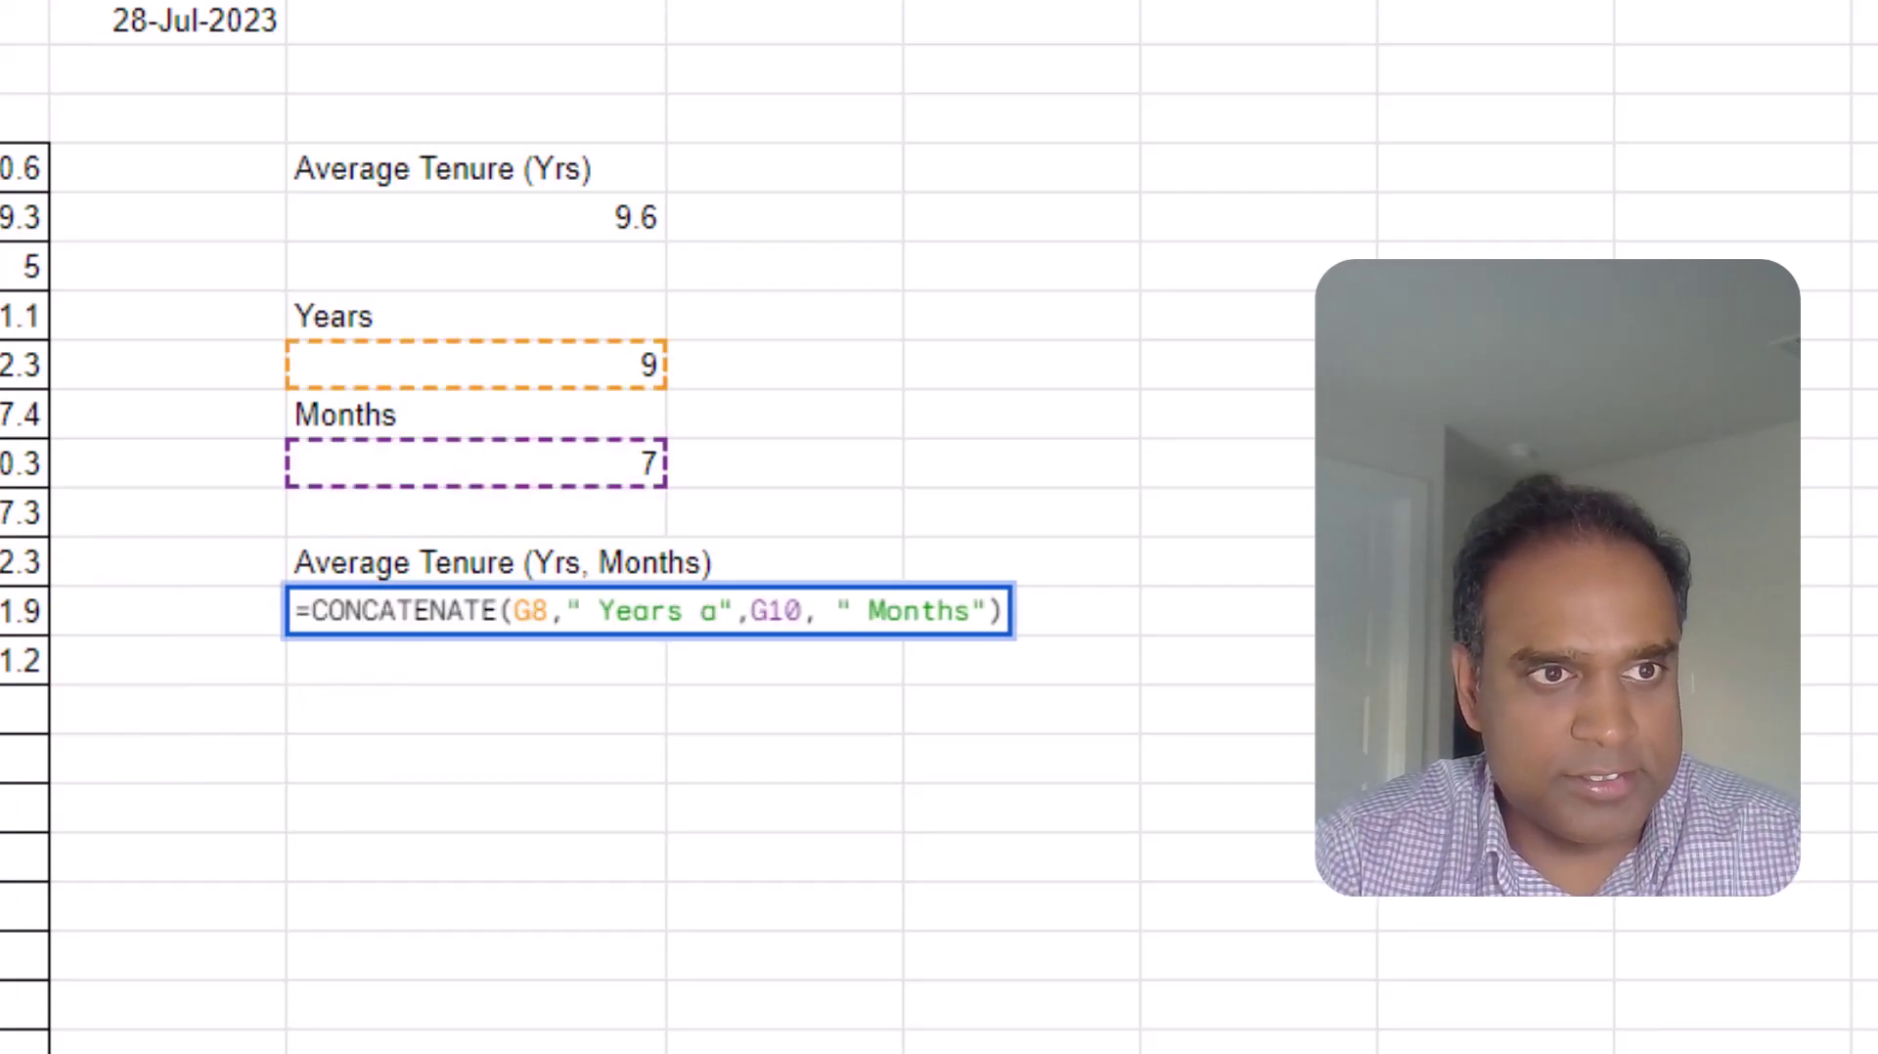
key(Return)
click(475, 611)
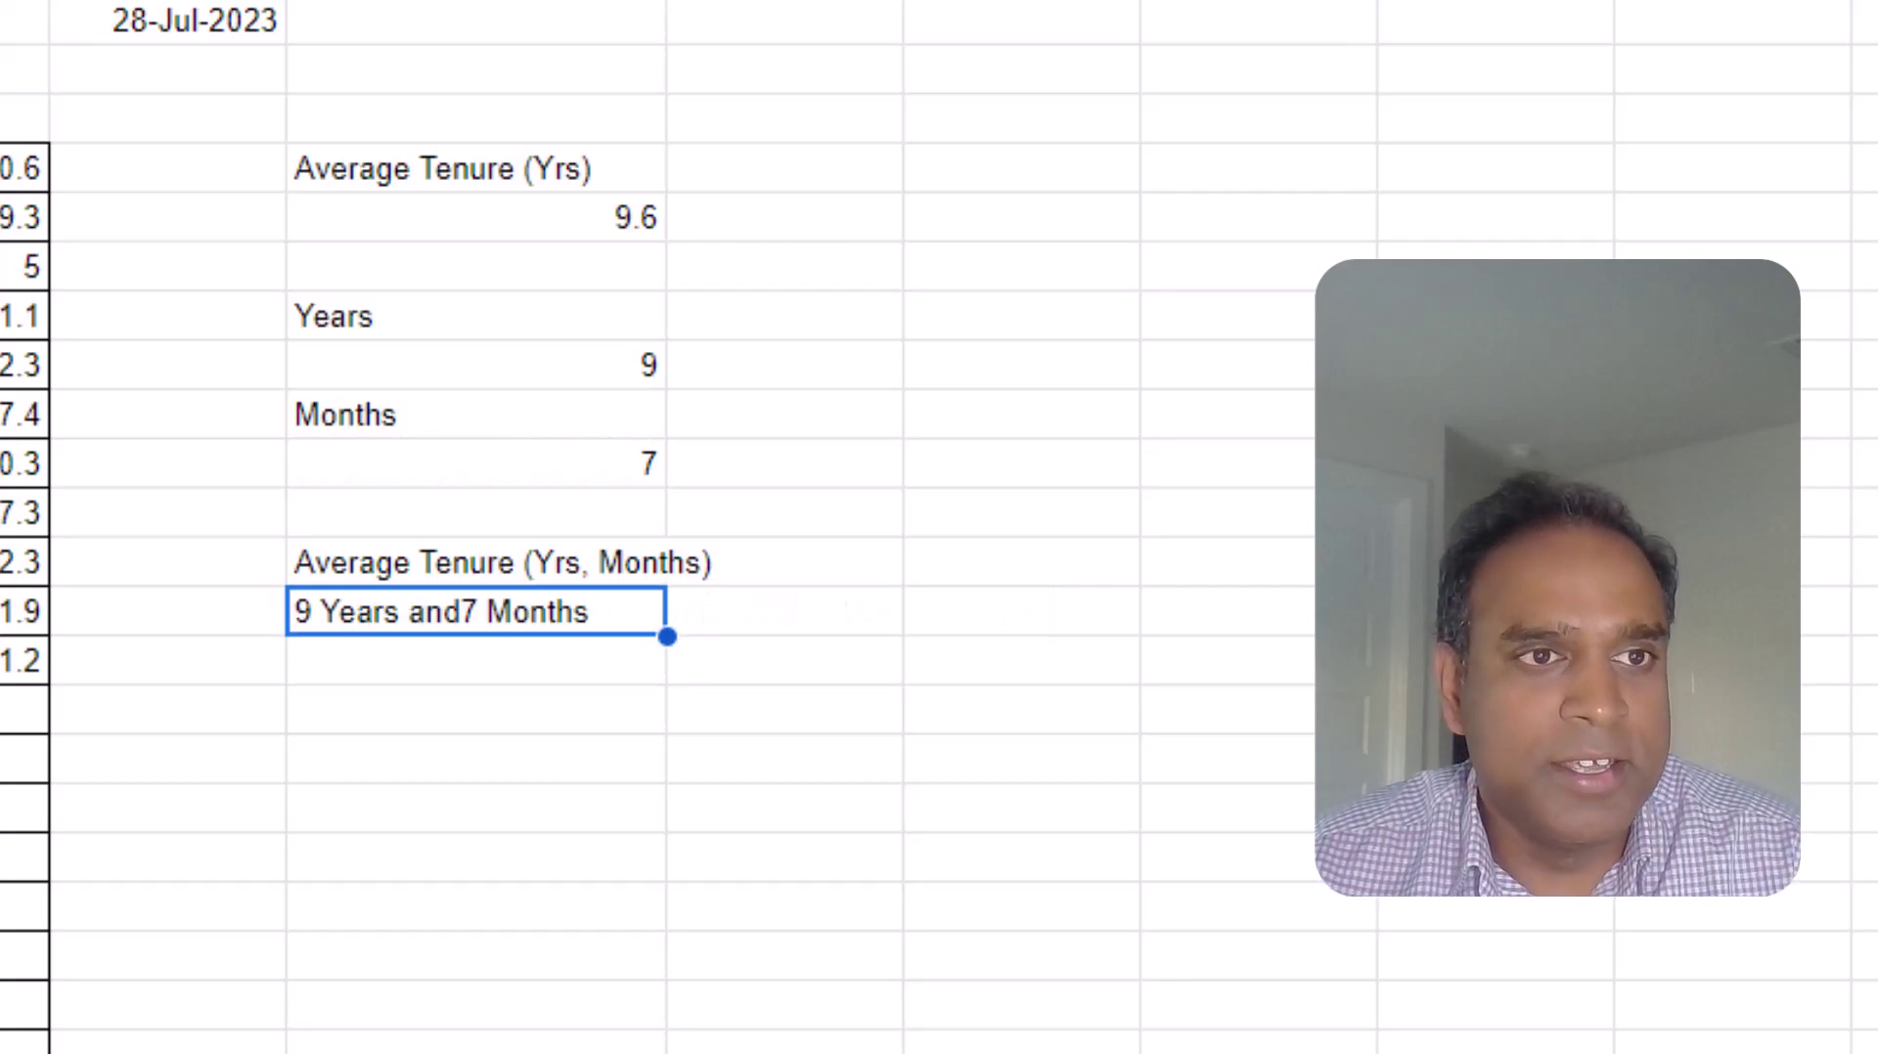
key(F2)
key(Return)
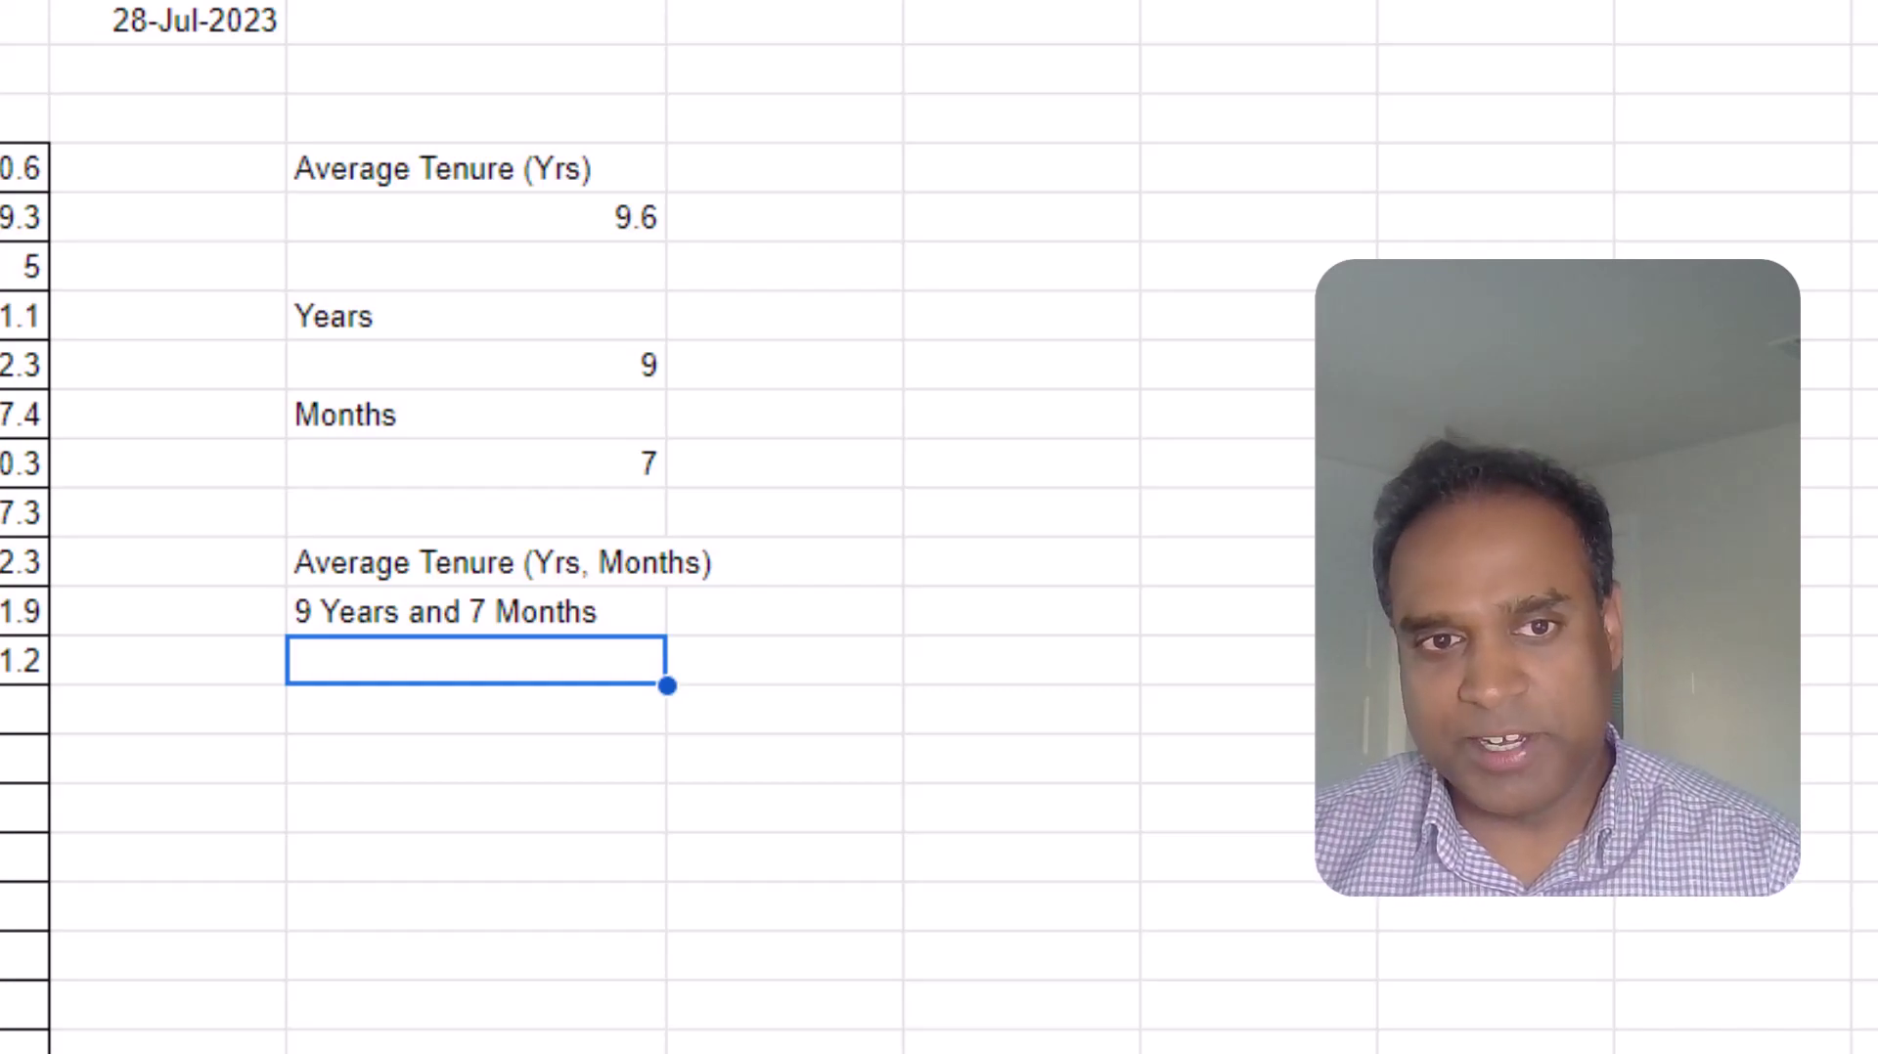
click(547, 376)
click(567, 479)
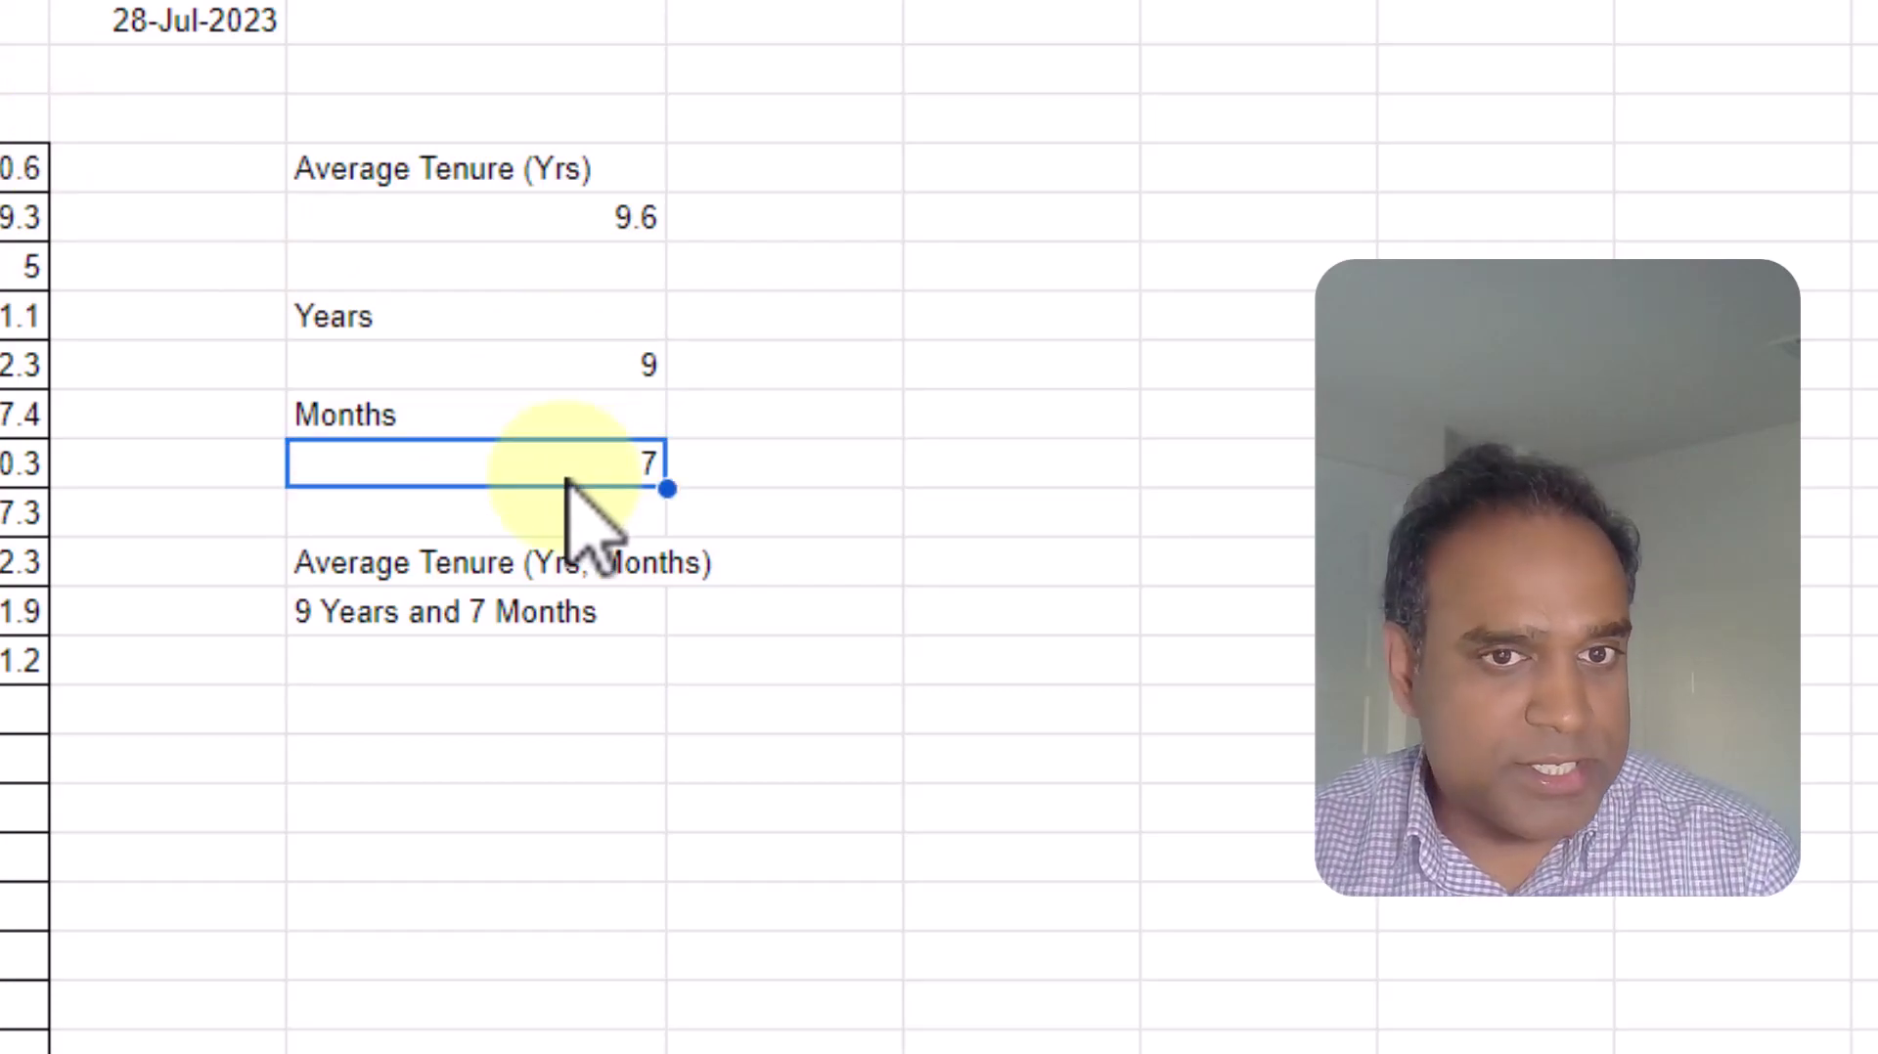
click(543, 231)
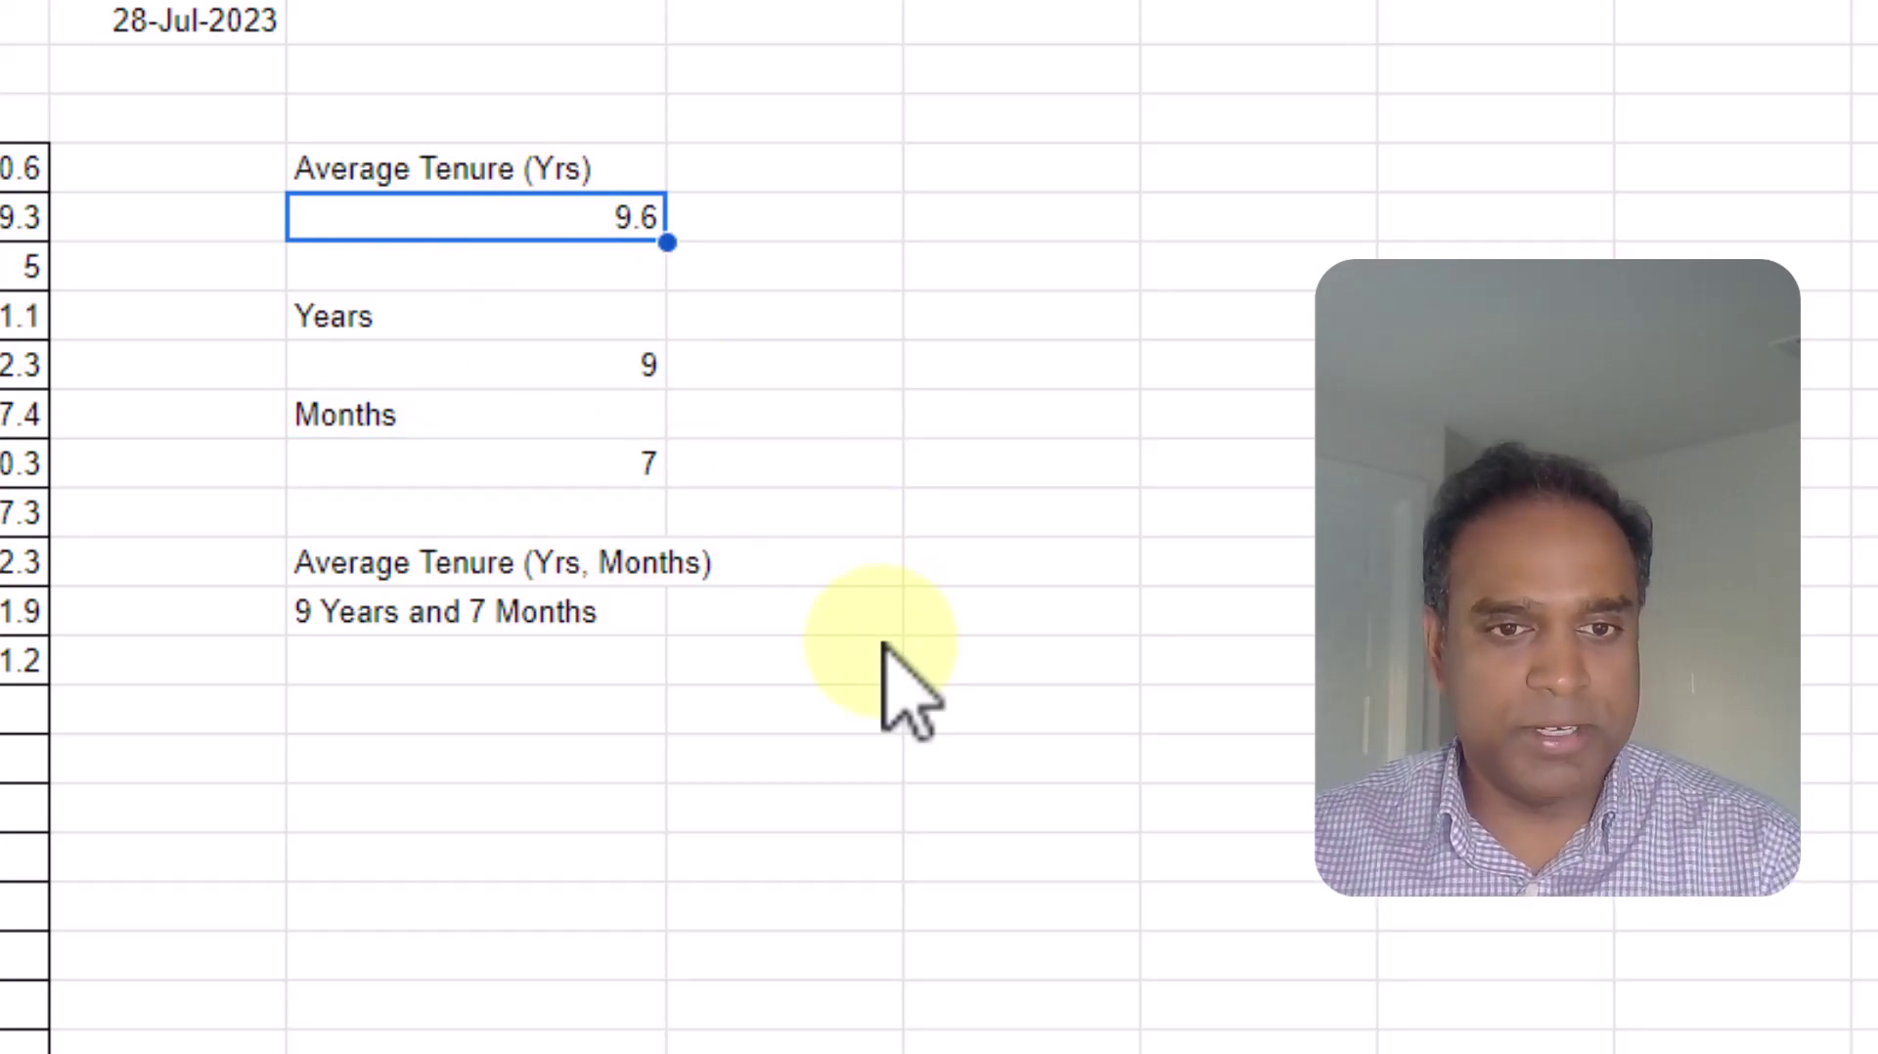
click(630, 622)
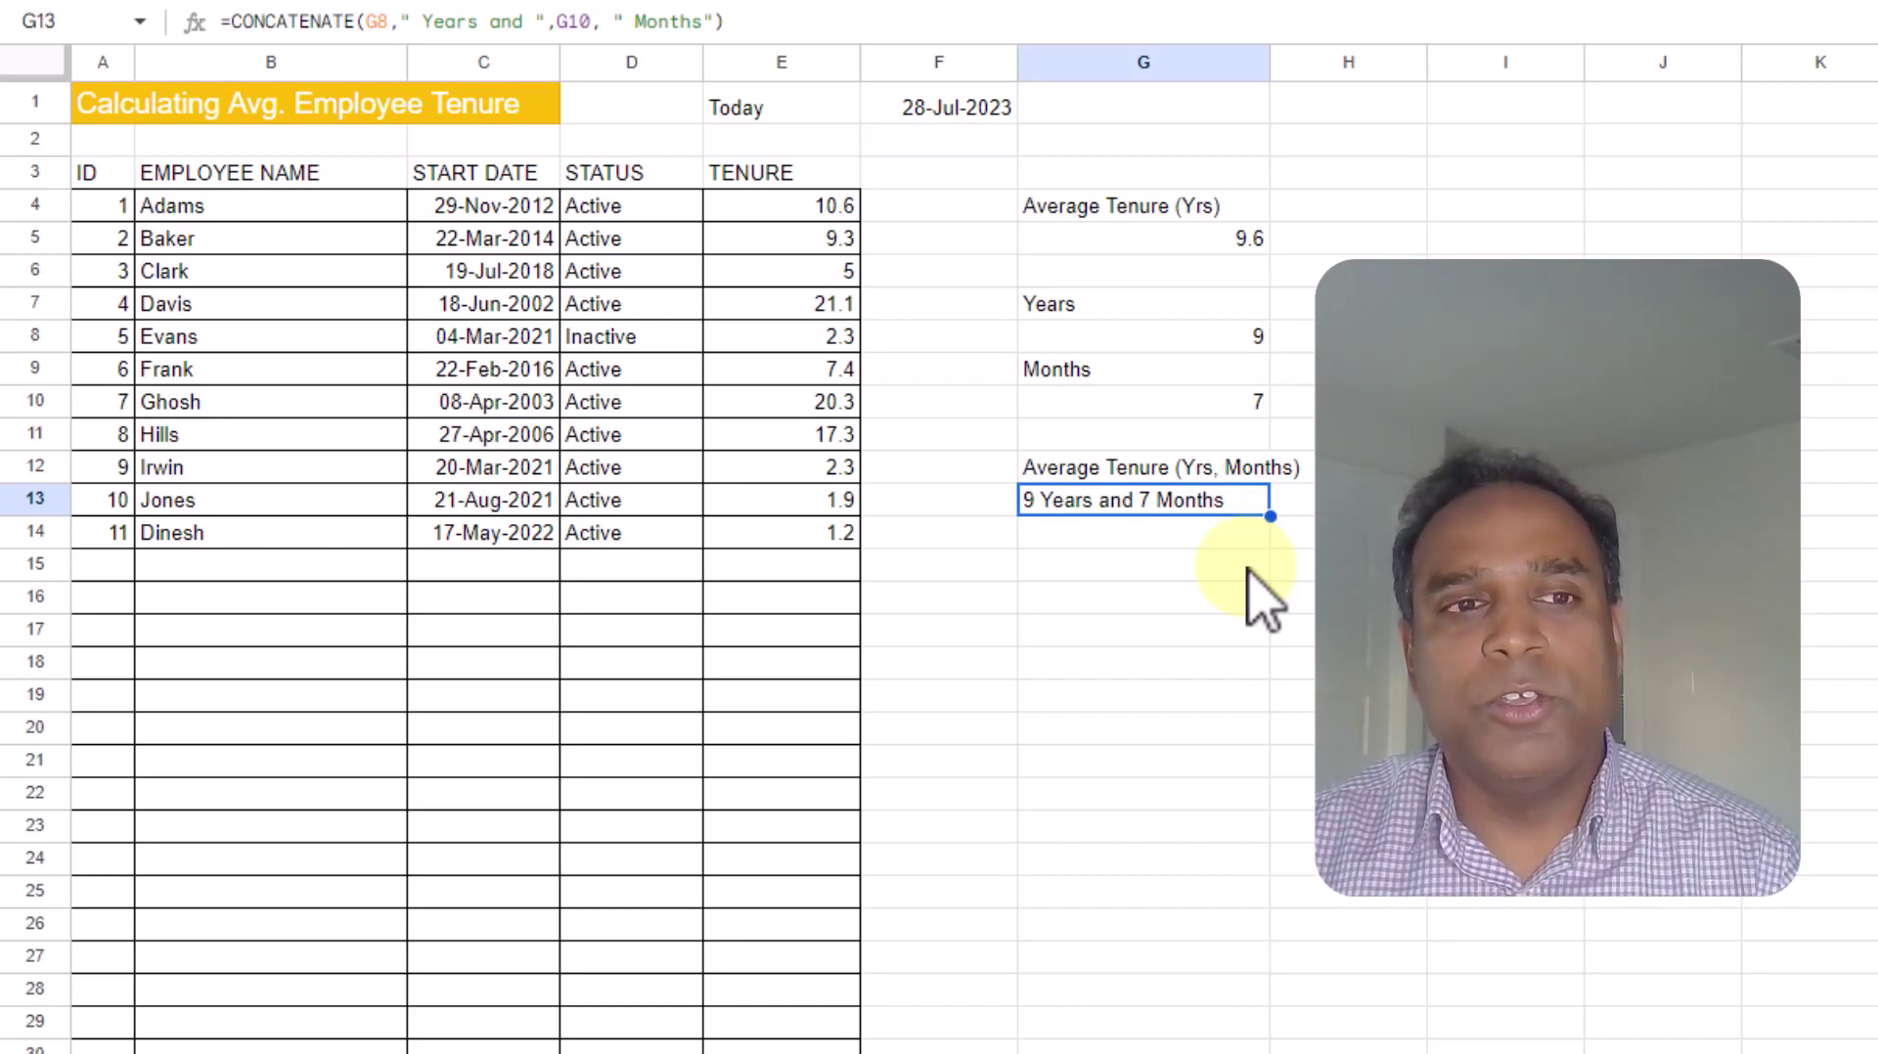
click(1110, 243)
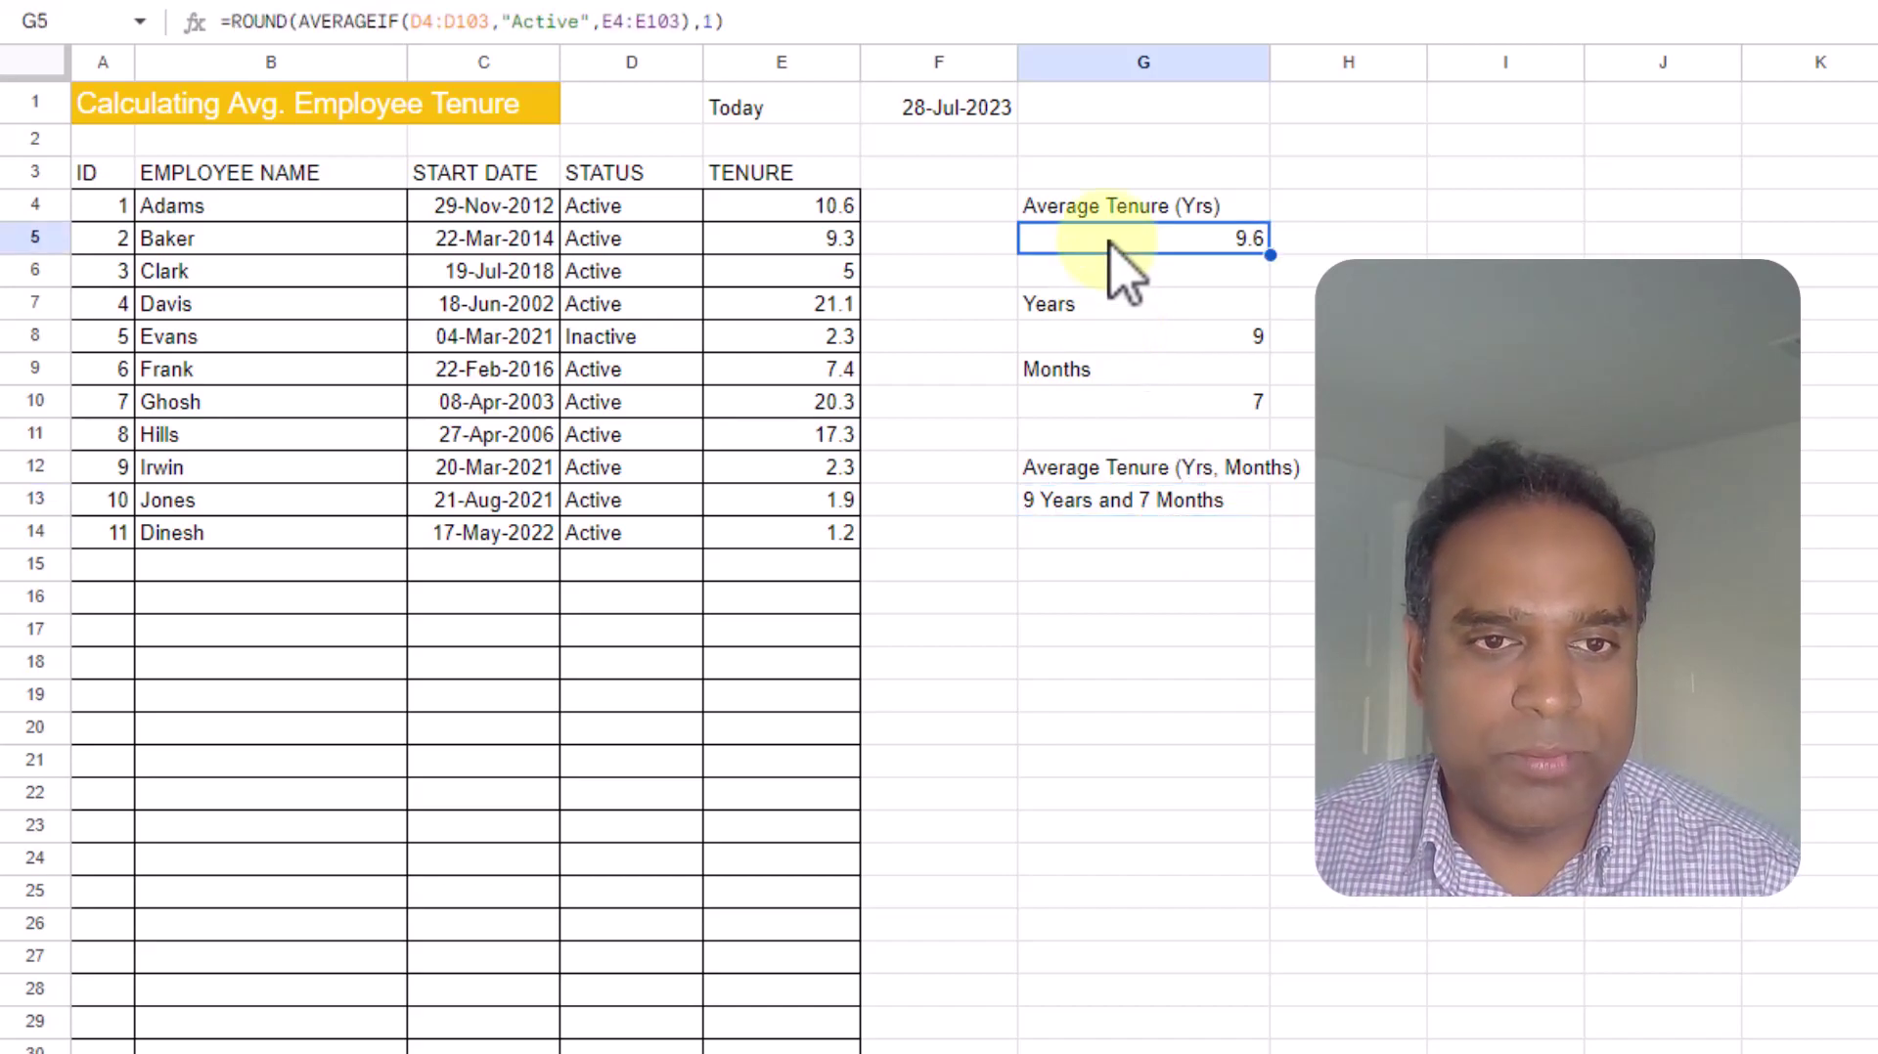
click(494, 22)
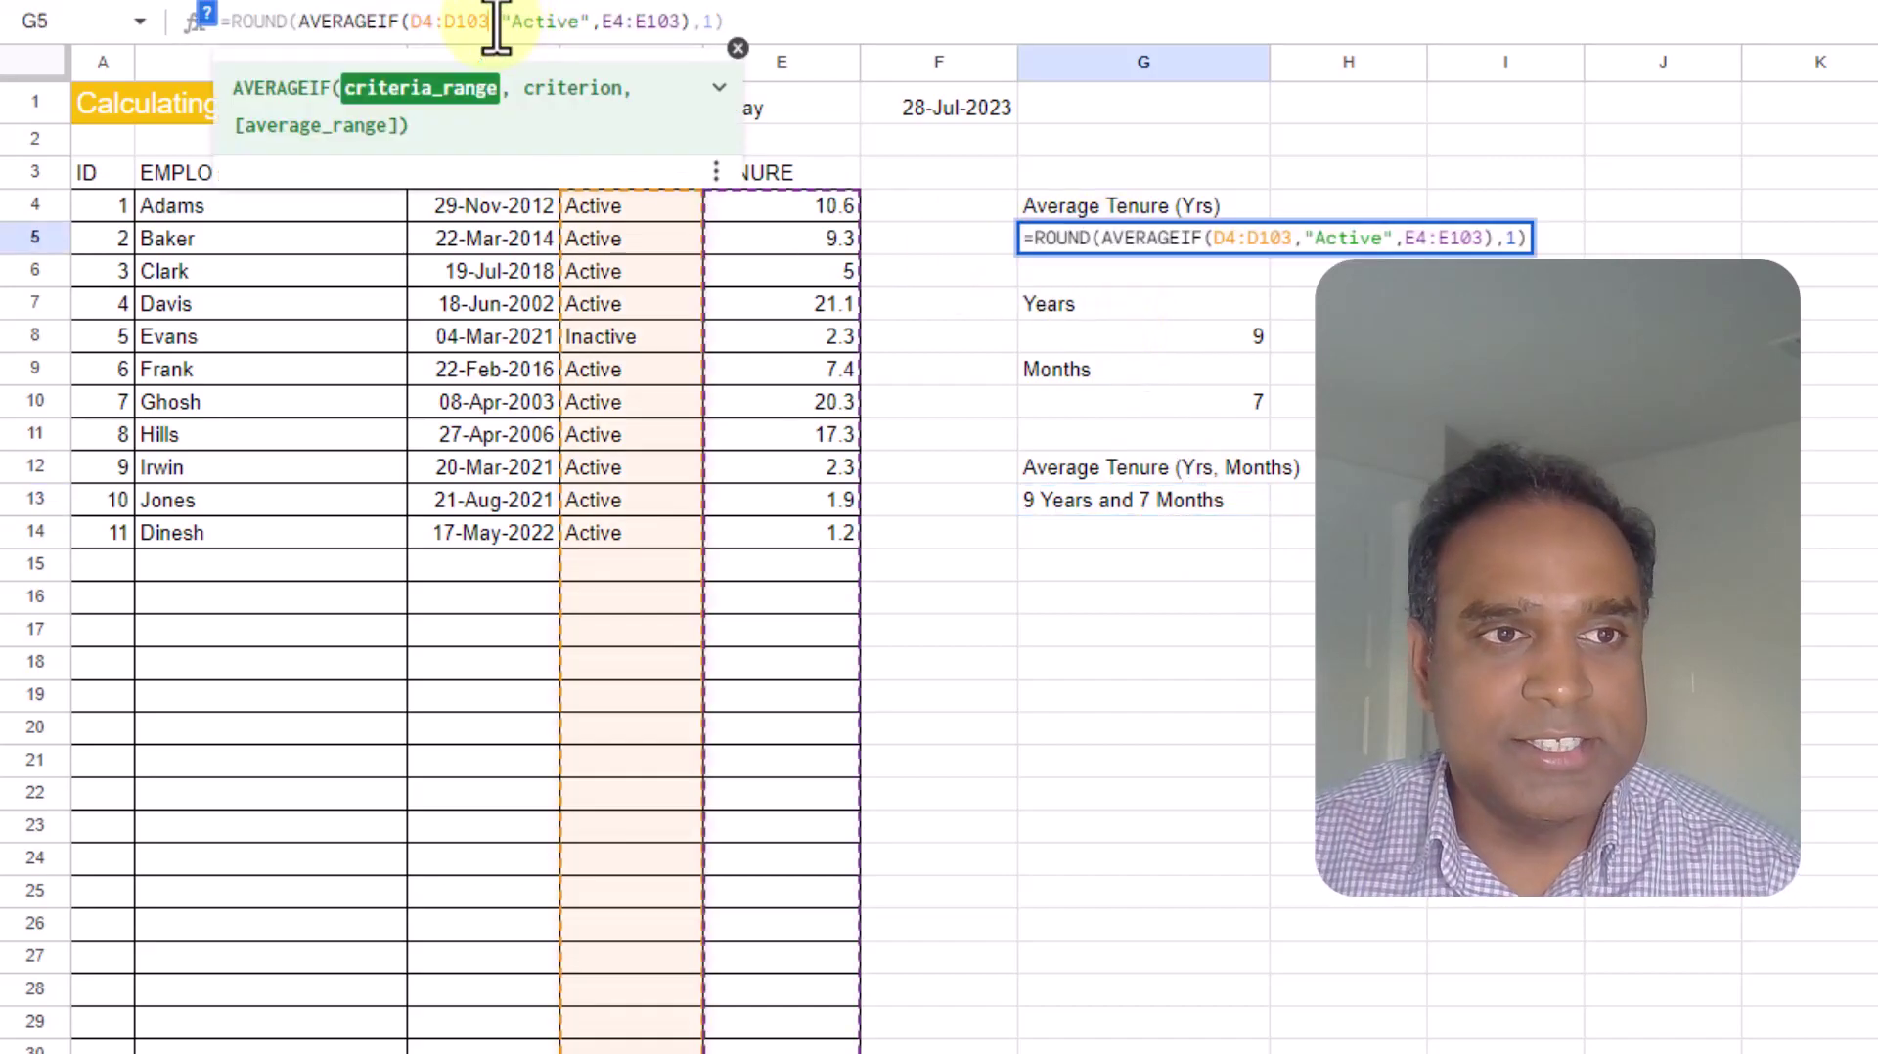
key(Escape)
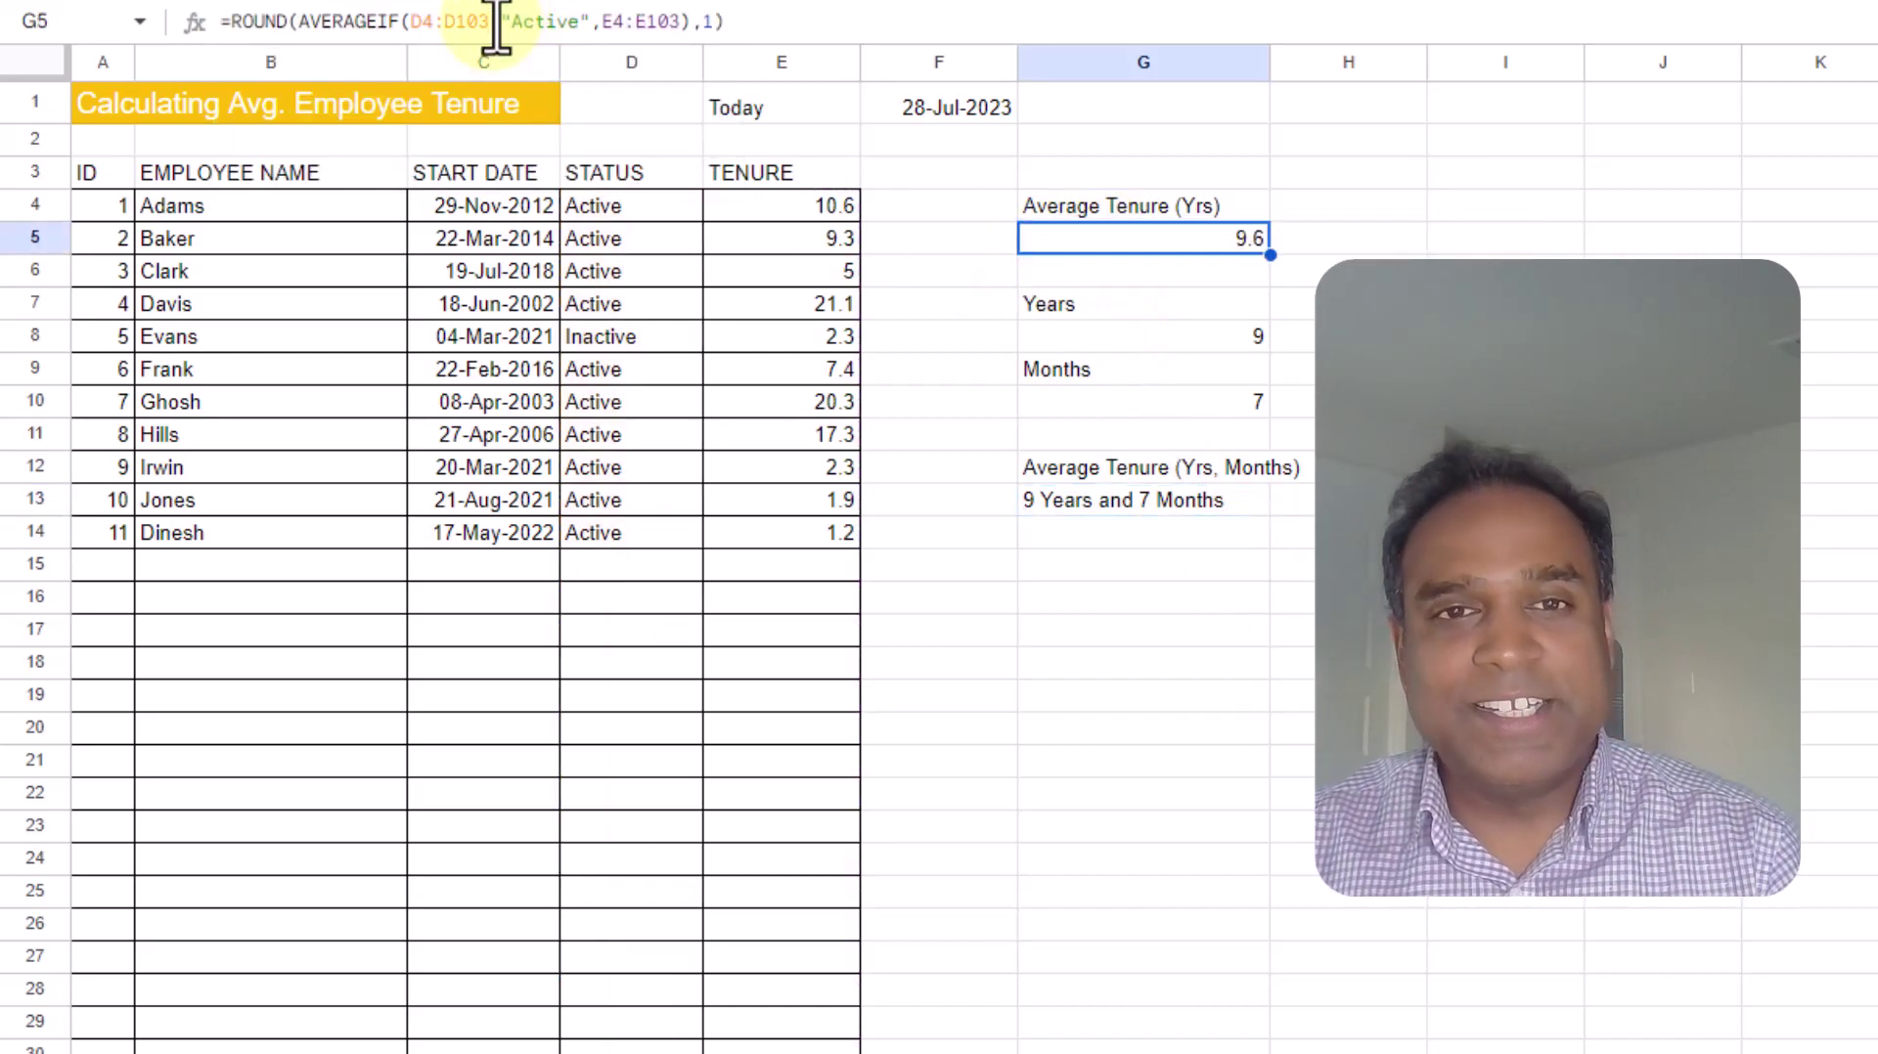